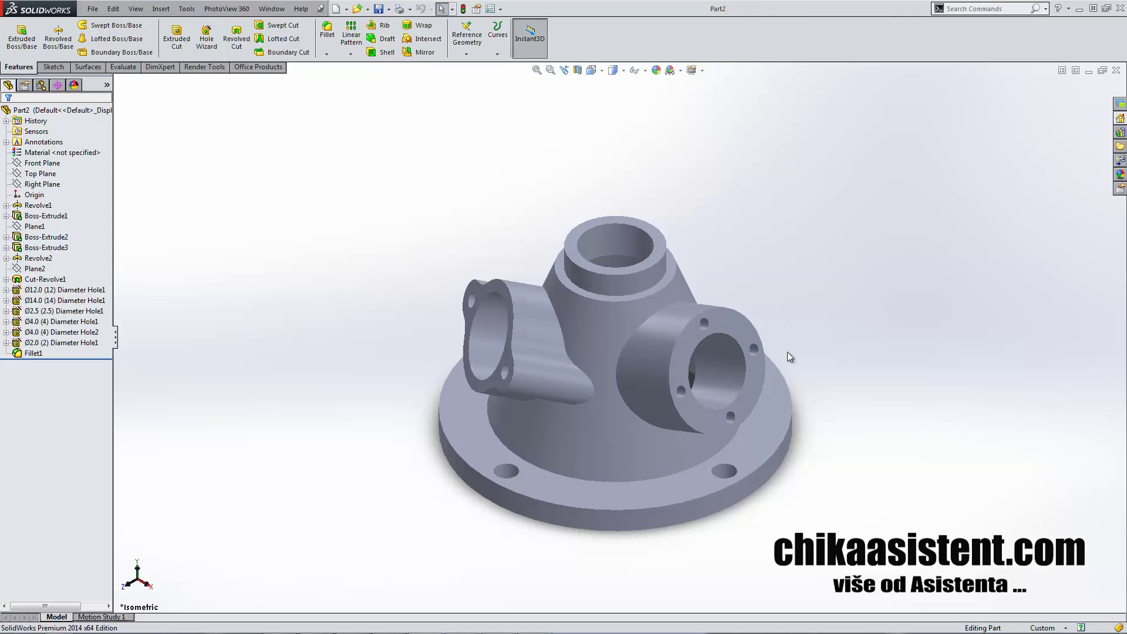
Orbit the finished part to inspect it and compare it with the reference drawing.
mouse_move(788, 351)
middle_mouse_down()
mouse_move(748, 419)
mouse_move(826, 409)
middle_mouse_up()
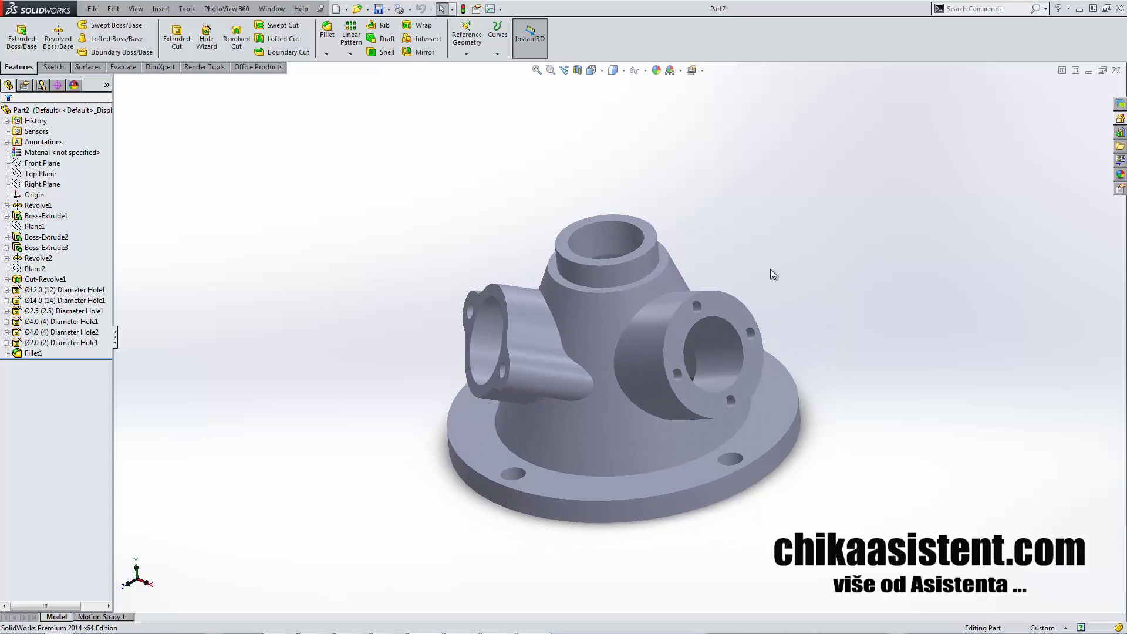
mouse_move(773, 274)
middle_mouse_down()
mouse_move(795, 292)
mouse_move(808, 267)
mouse_move(773, 271)
mouse_move(817, 269)
mouse_move(722, 272)
mouse_move(735, 245)
mouse_move(765, 253)
middle_mouse_up()
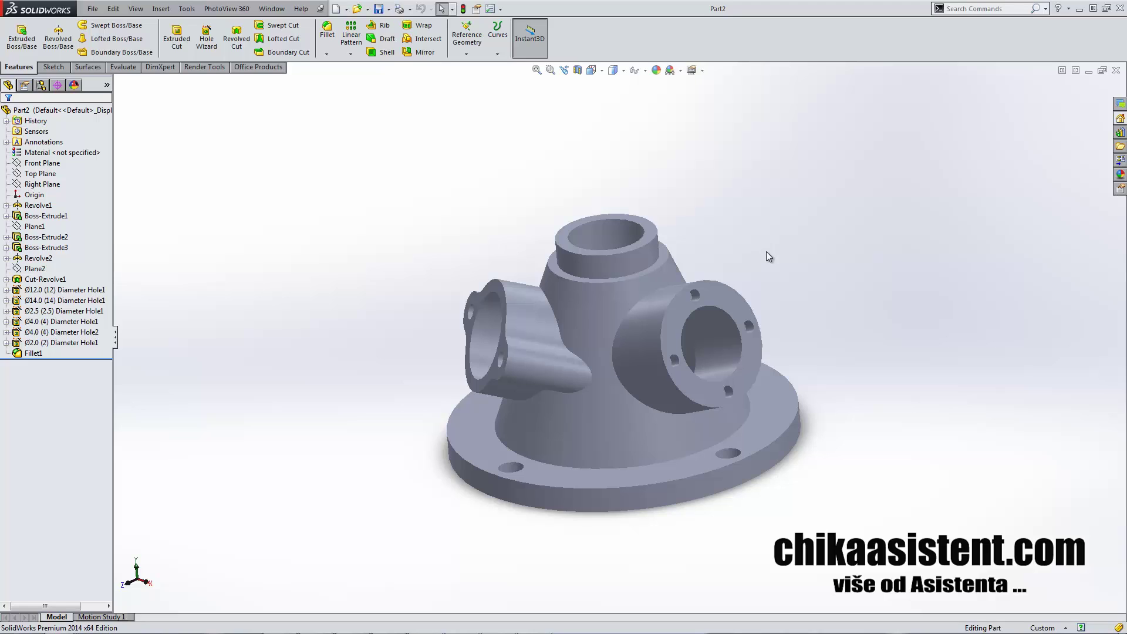
scroll(767, 257, "up", 2)
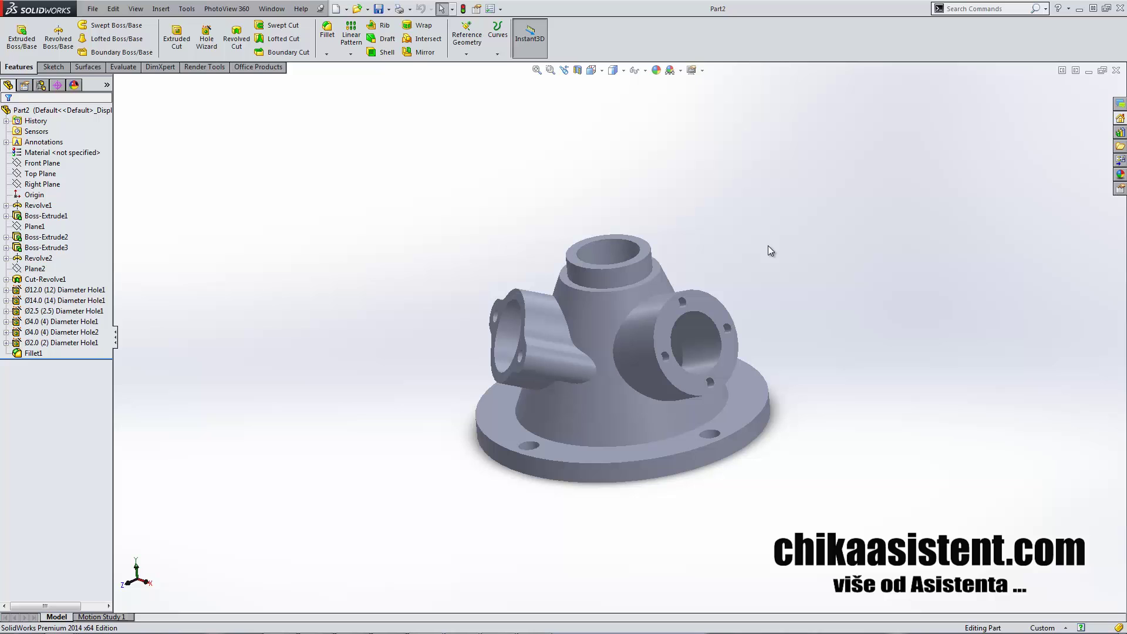
key("alt+Tab")
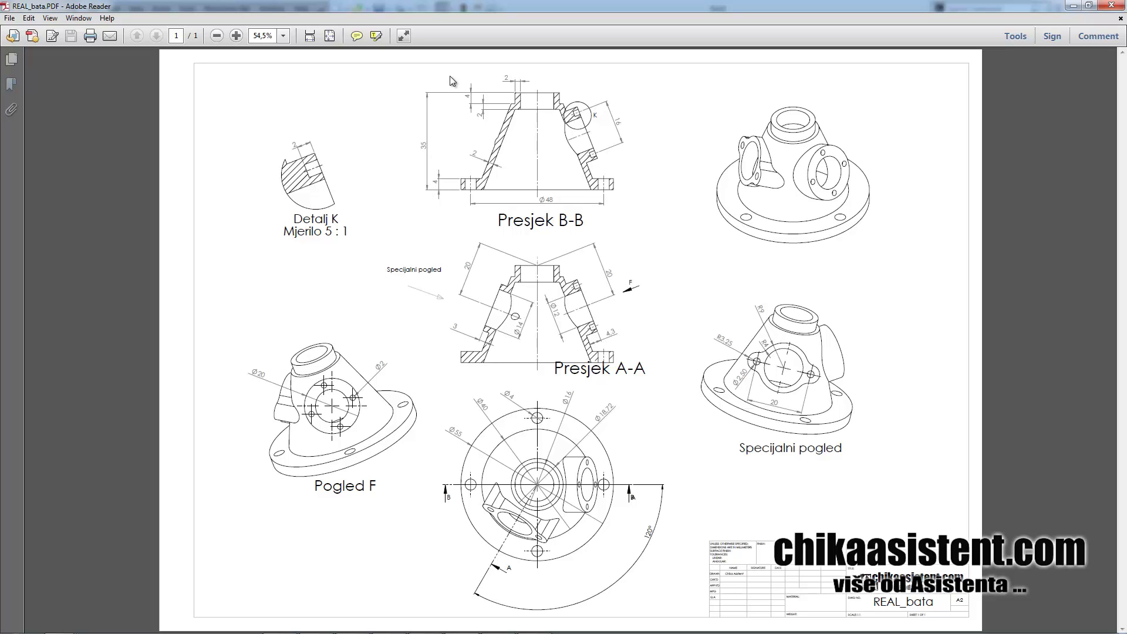
key("alt+Tab")
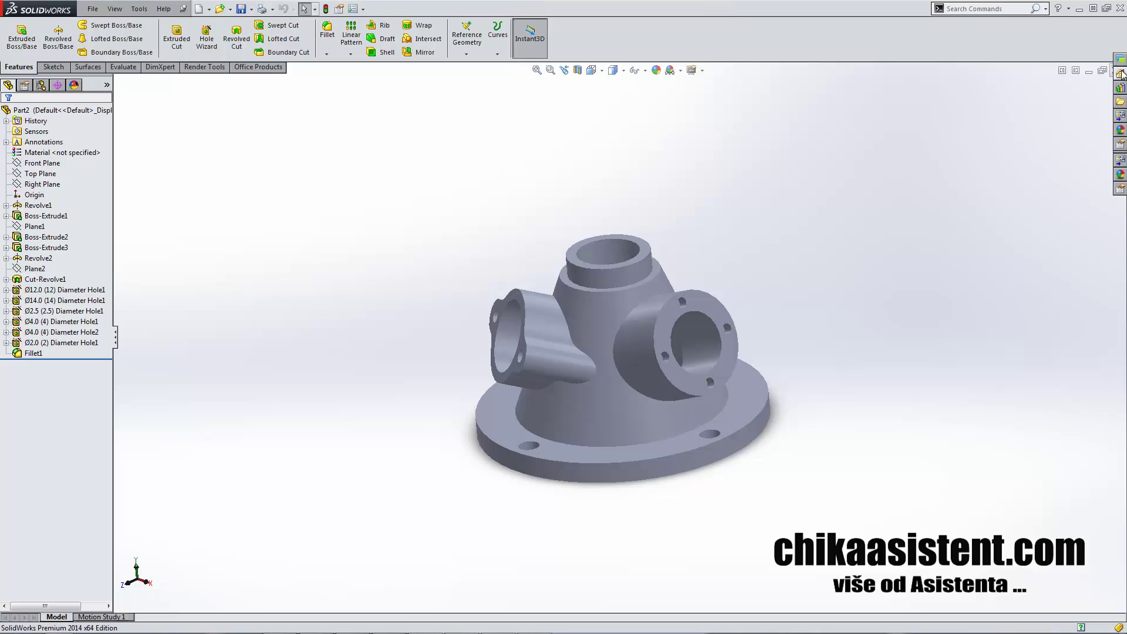
Close the part and start a sketch on the Front Plane of a new part.
key("ctrl+w")
left_click(198, 9)
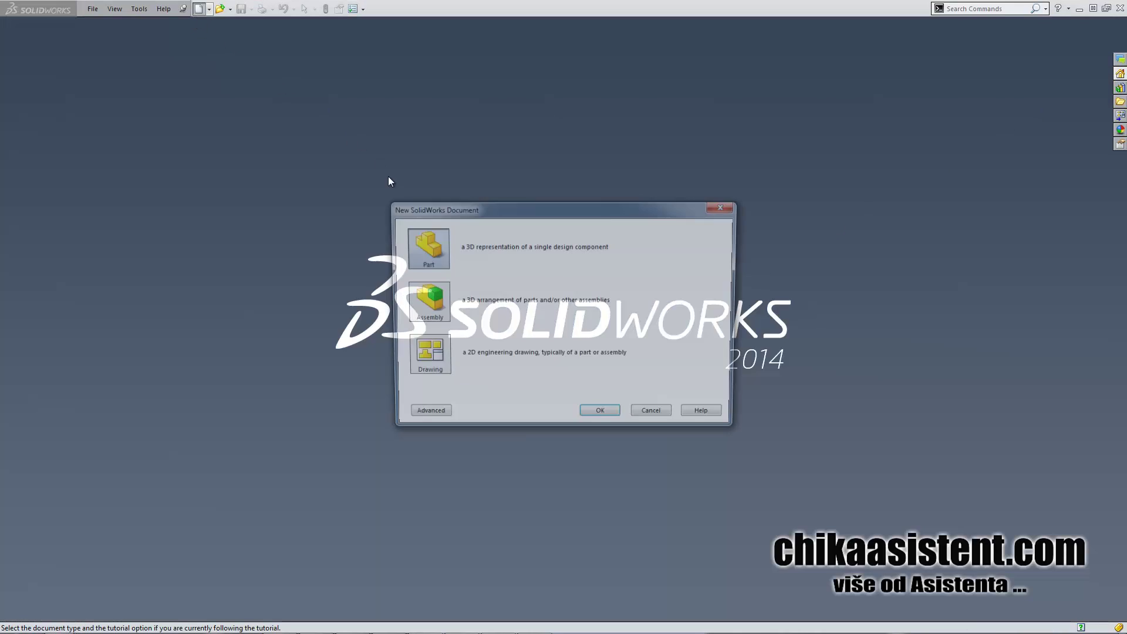
double_click(441, 251)
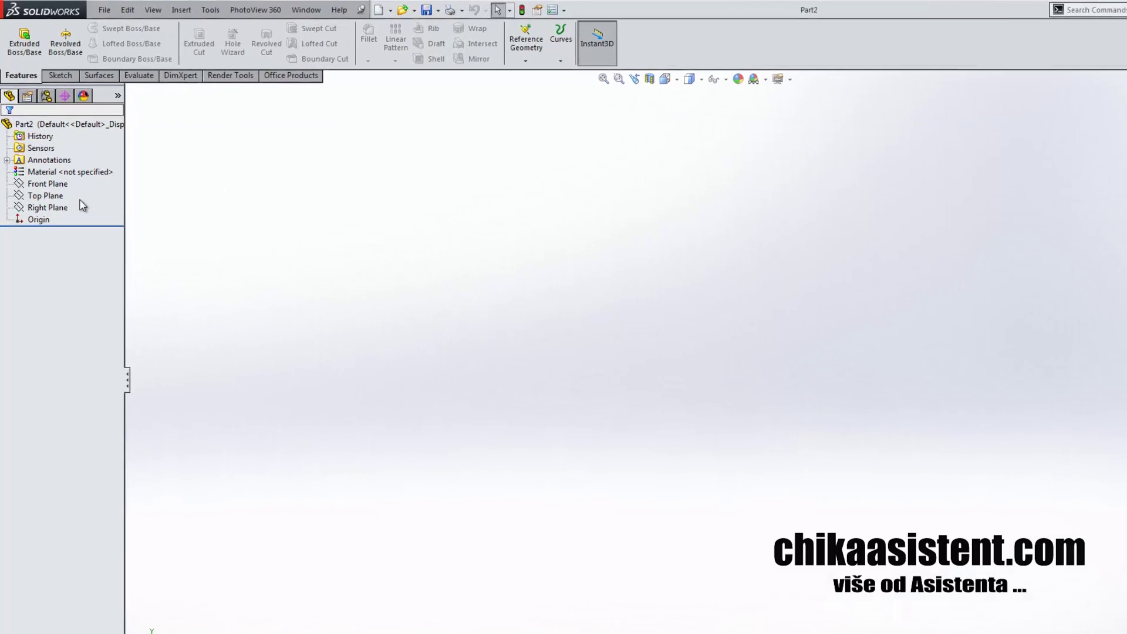
left_click(39, 163)
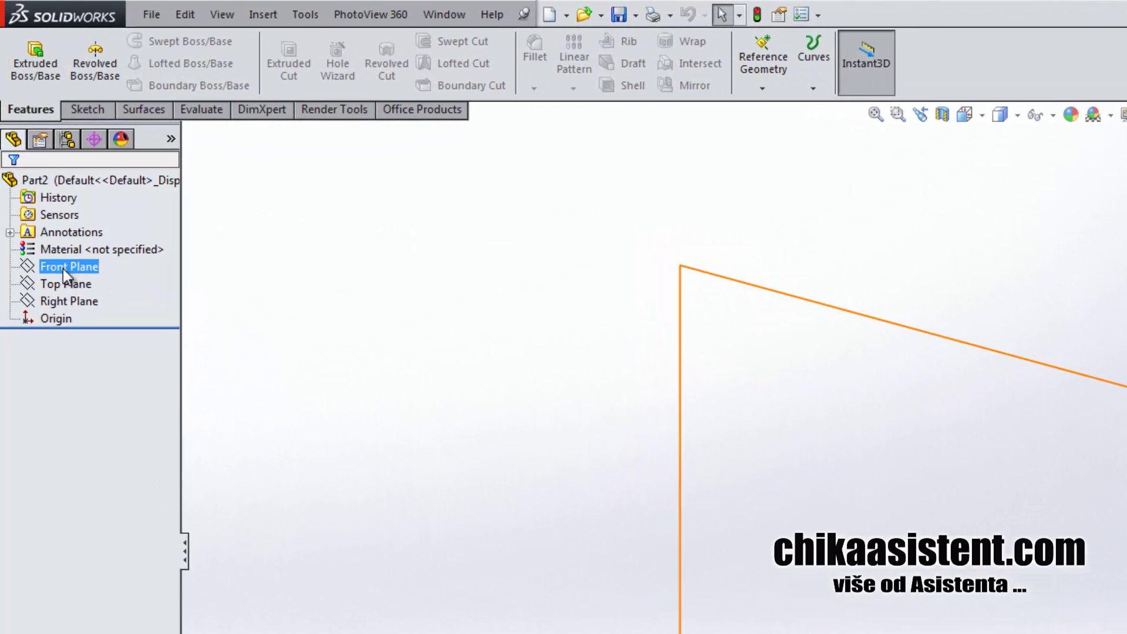
left_click(59, 238)
left_click(72, 242)
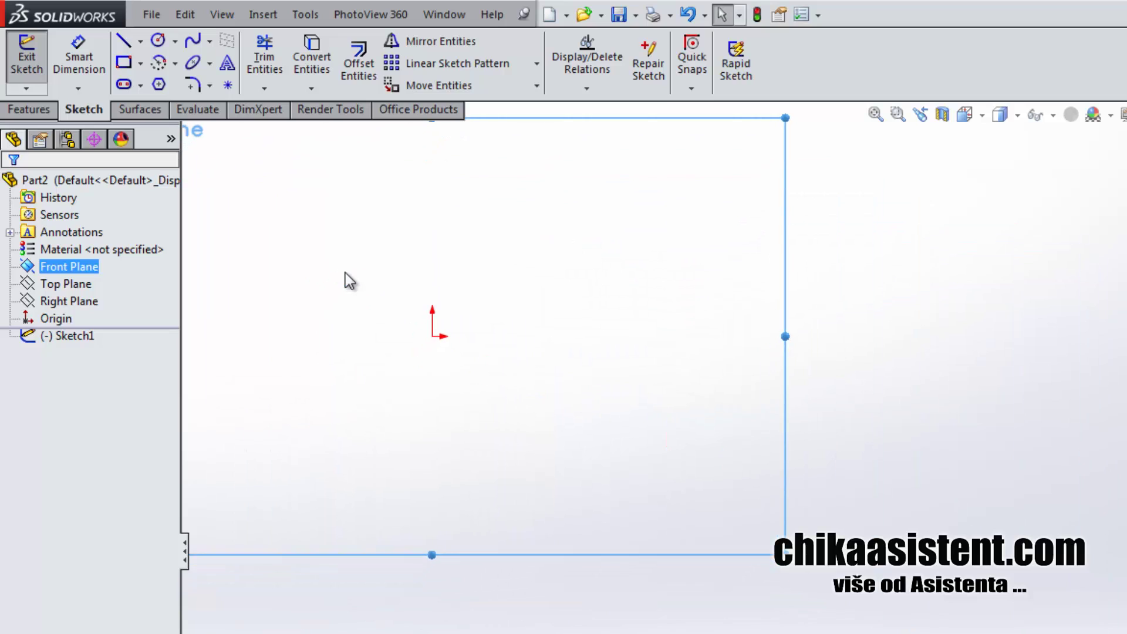
Draw a 70 mm vertical line up from the origin and make it construction geometry.
middle_click_drag(369, 304, 282, 424, "ctrl")
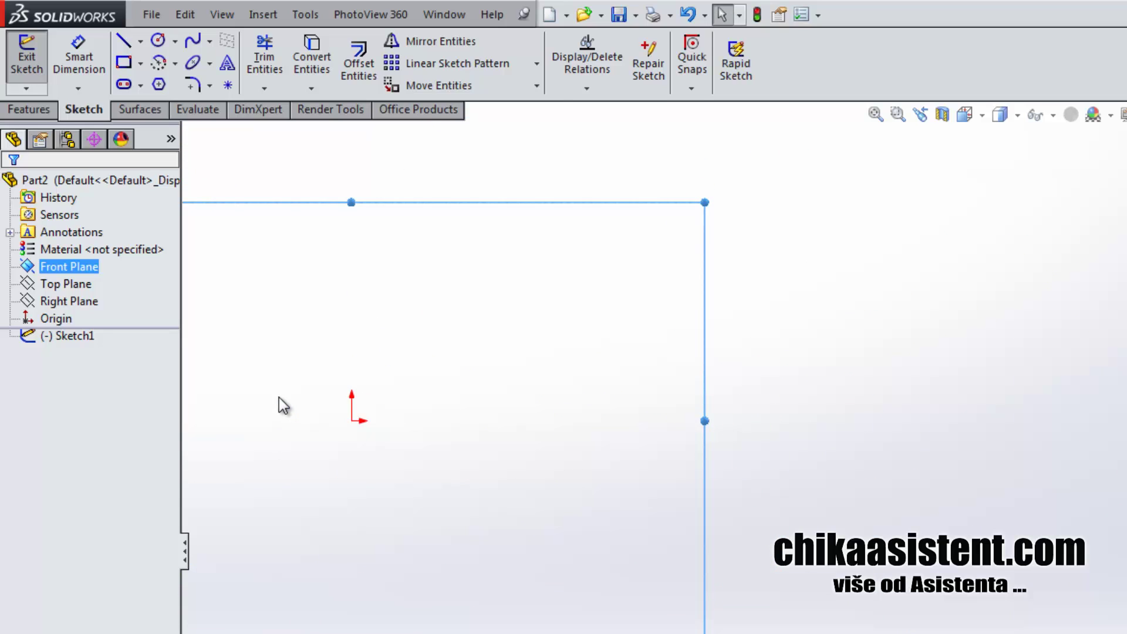
key("l")
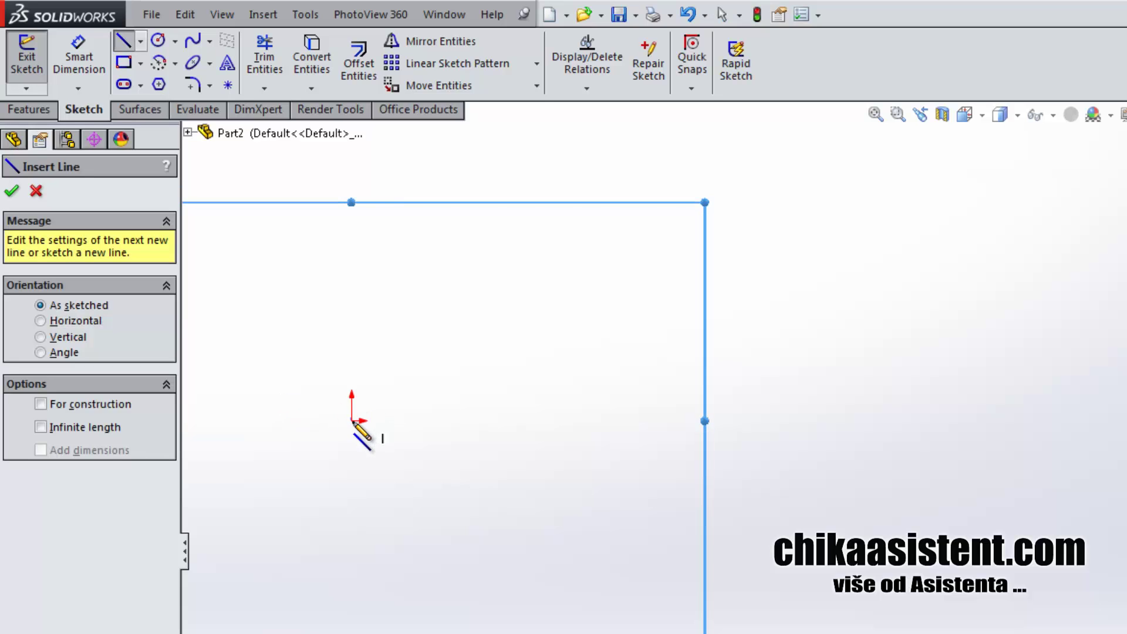
left_click(351, 420)
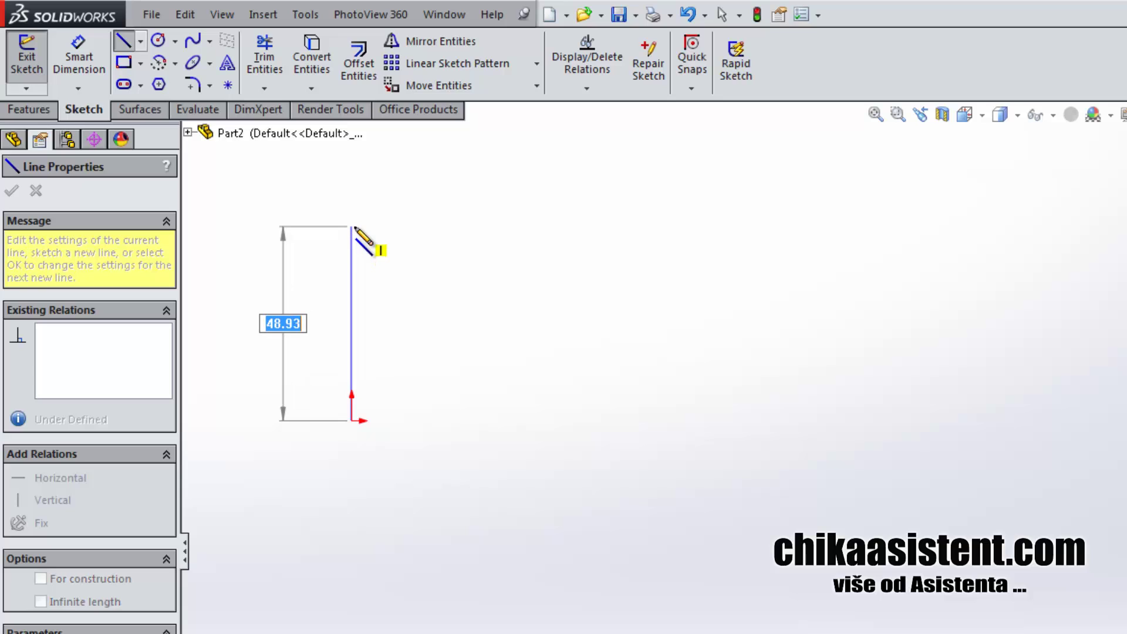
type("70")
key("Return")
key("Escape")
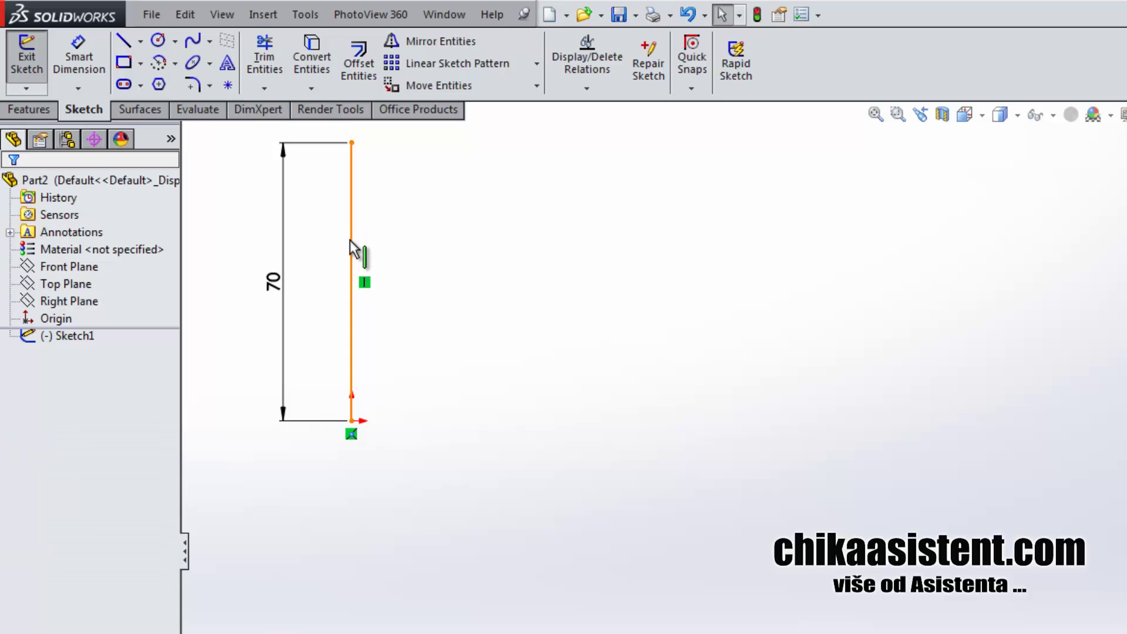
left_click(350, 241)
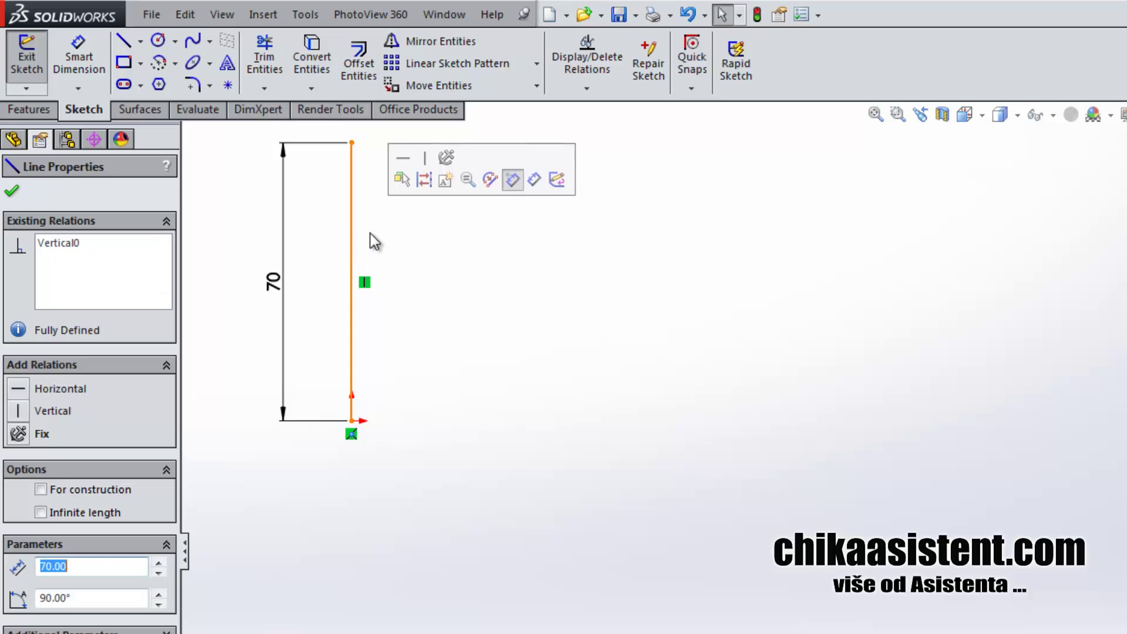
left_click(423, 180)
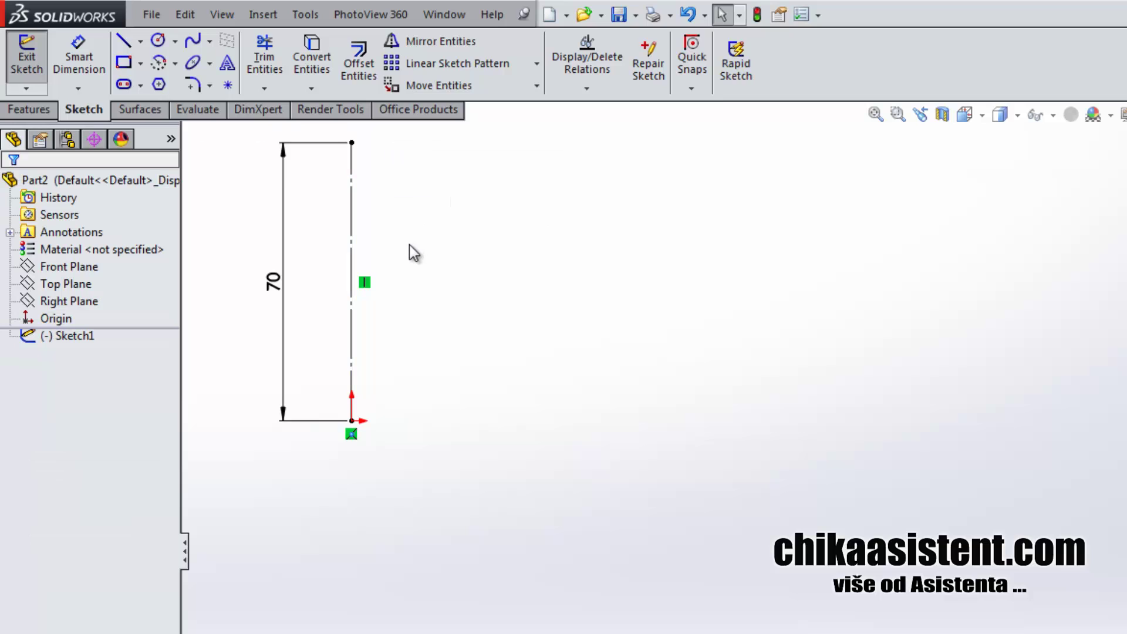
key("d")
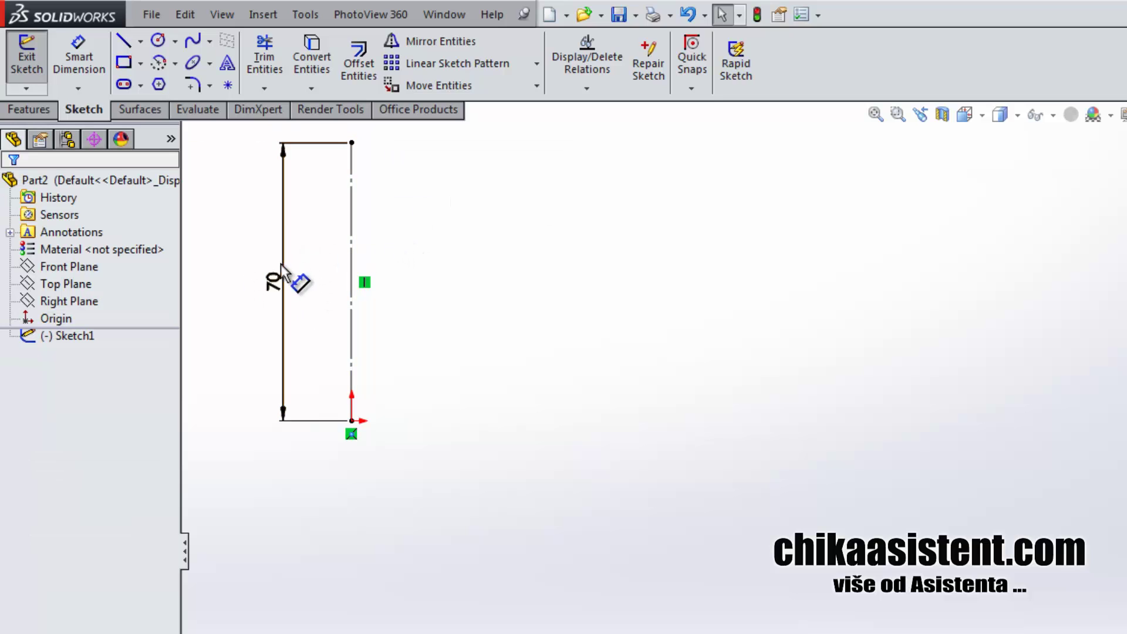
key("Escape")
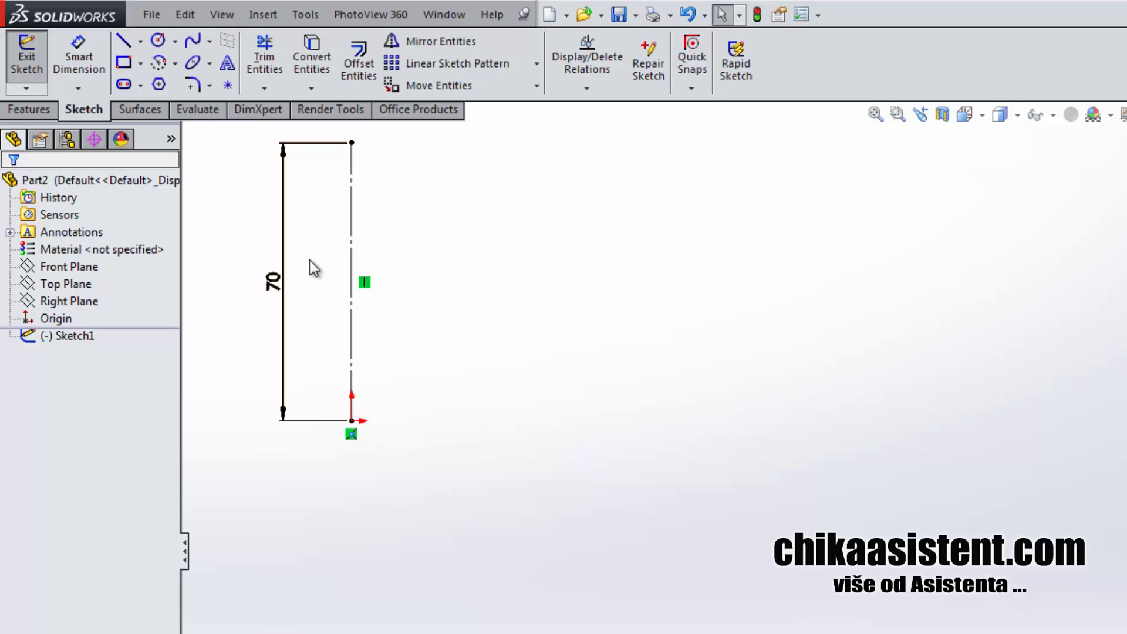
left_click(820, 16)
left_click(823, 40)
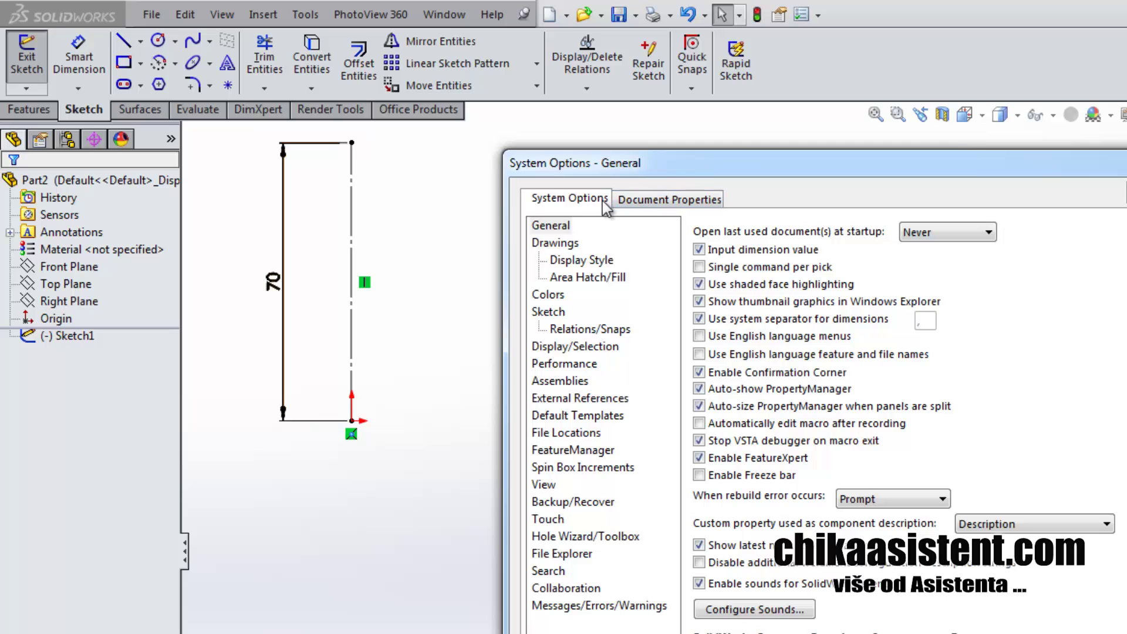
left_click(549, 311)
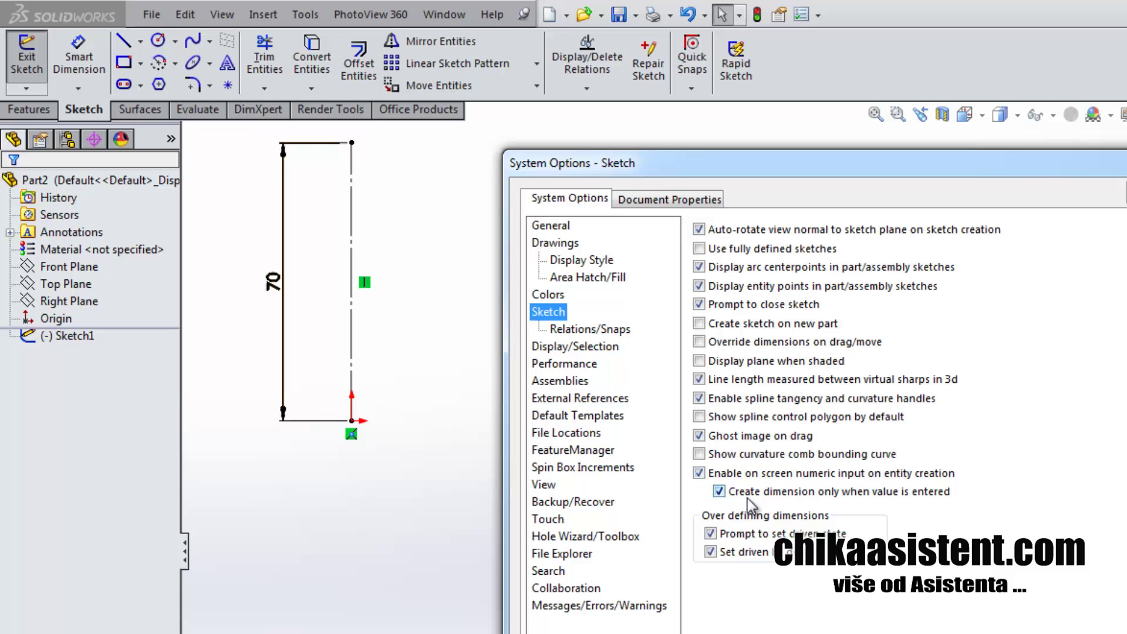
key("Return")
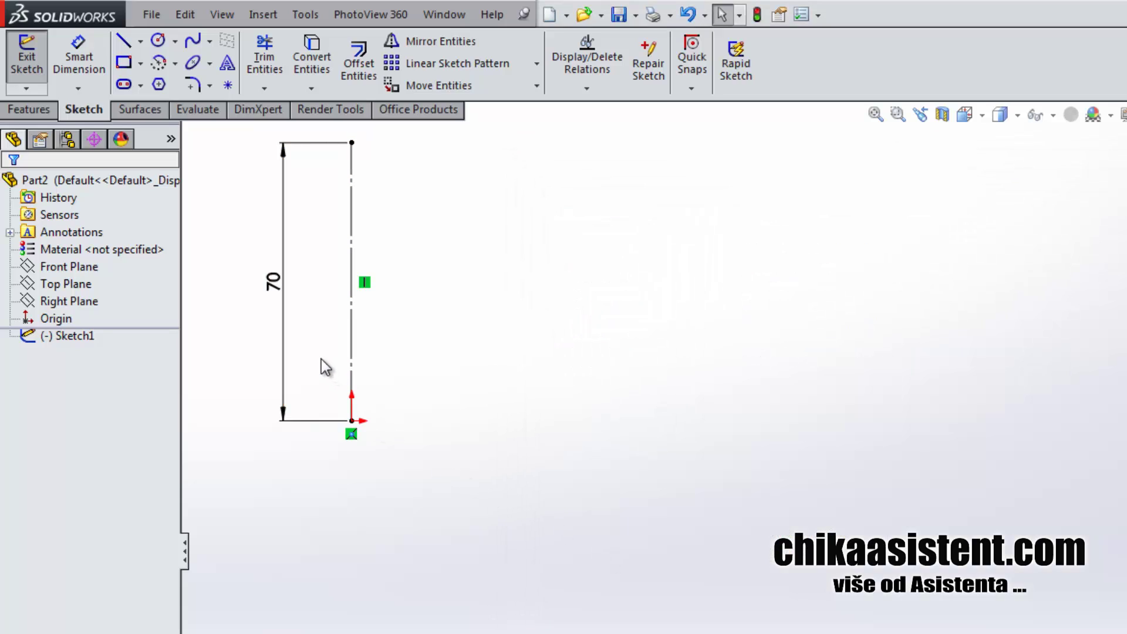
Draw a roughly 31.65 horizontal line leftward from the origin as construction geometry.
key("l")
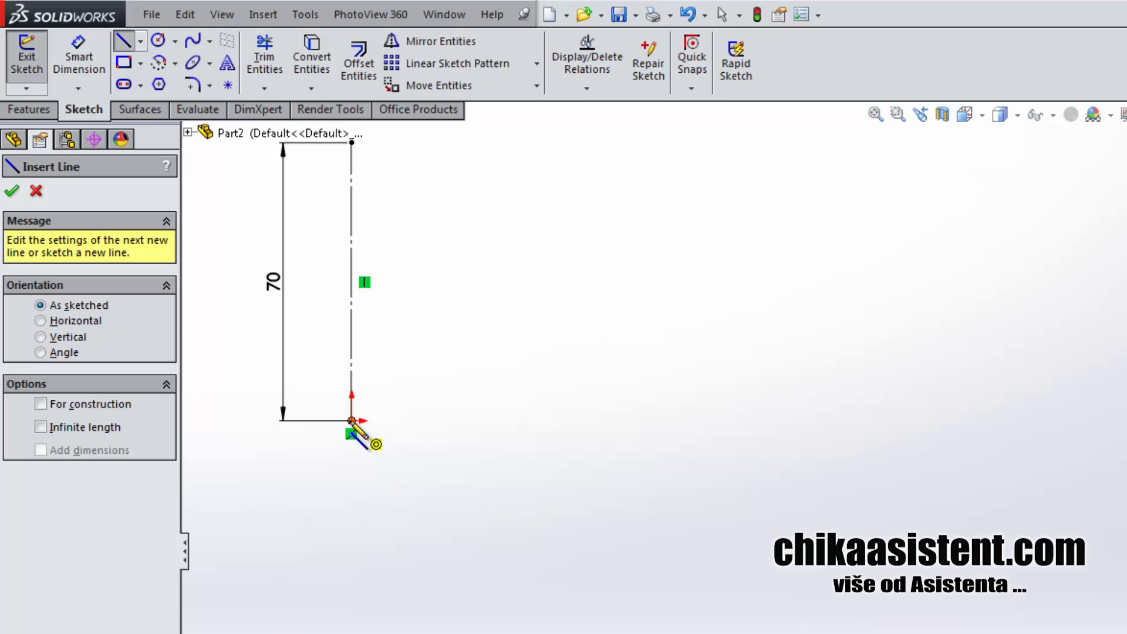
left_click(352, 421)
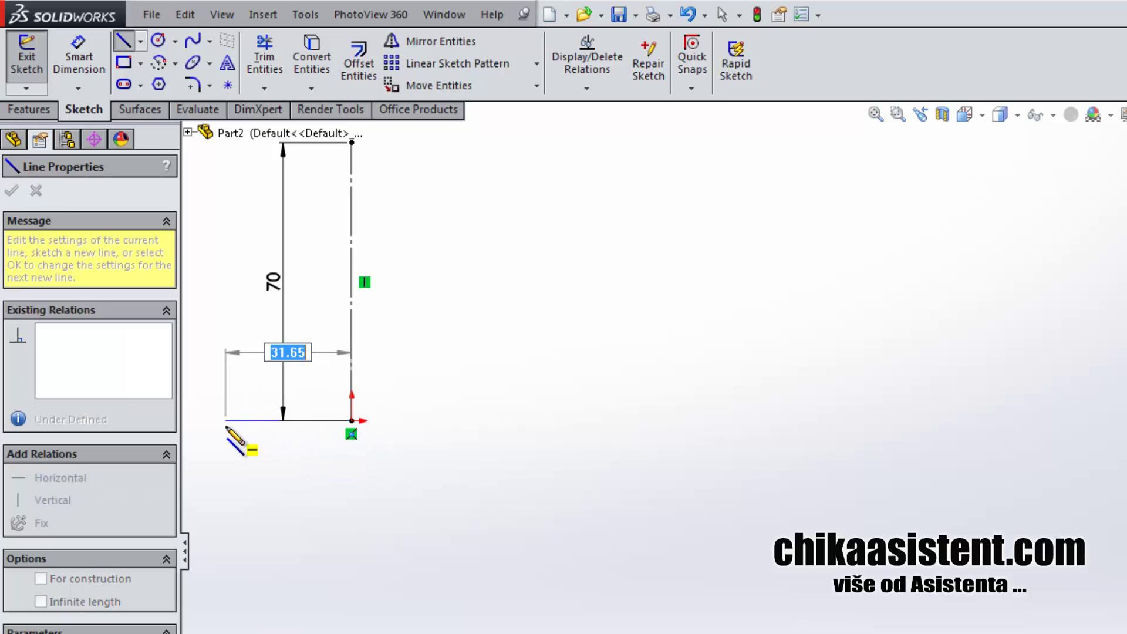
left_click(225, 421)
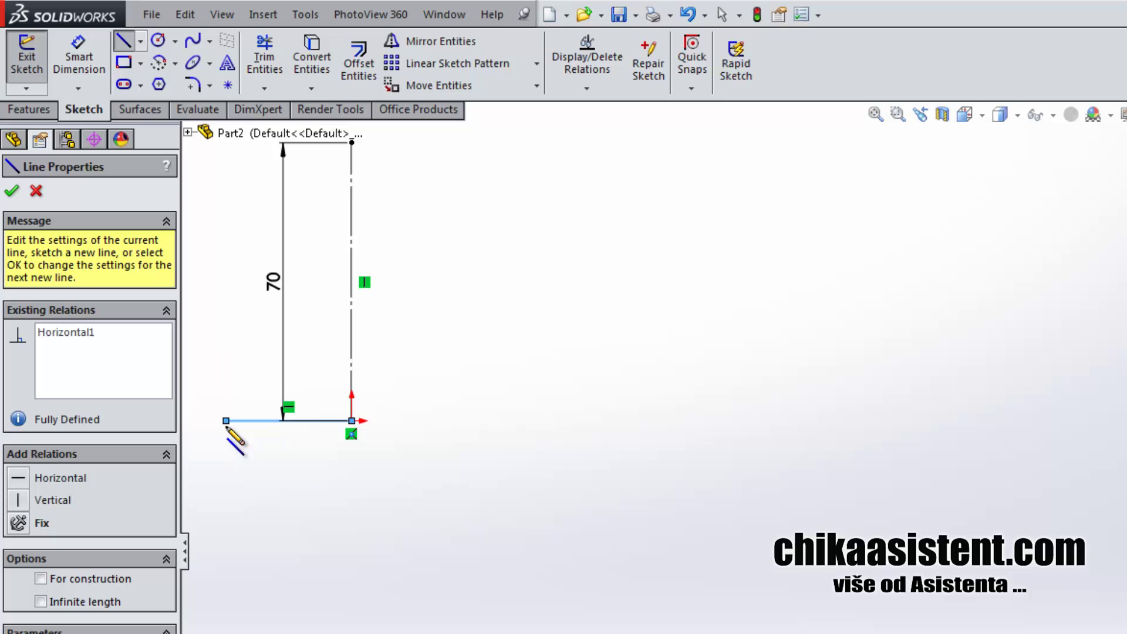
key("Escape")
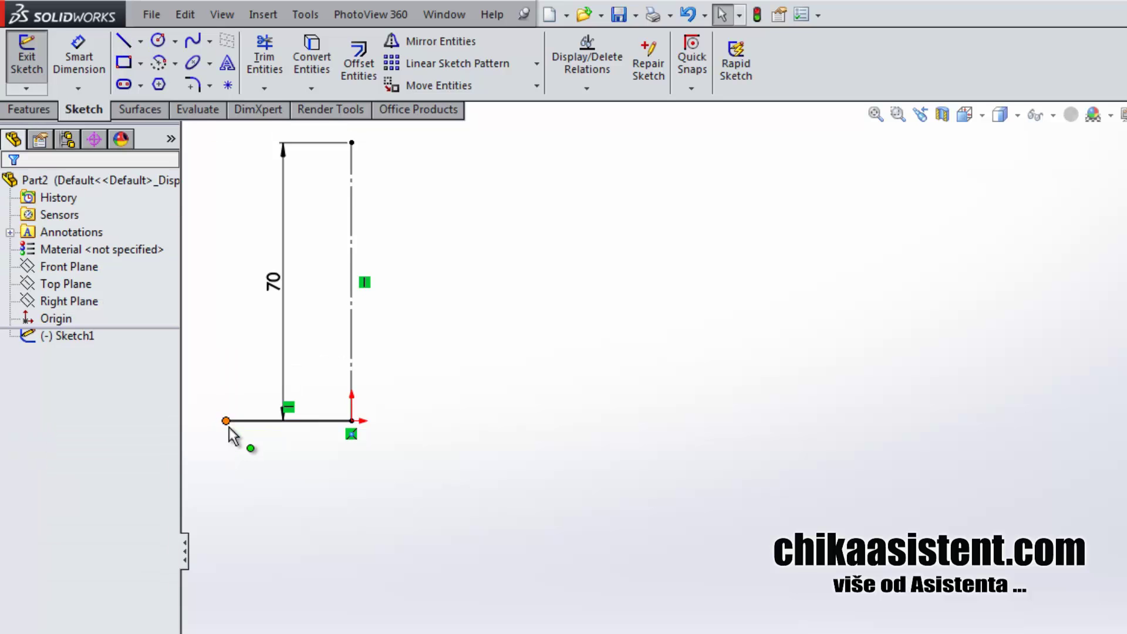
left_click(252, 423)
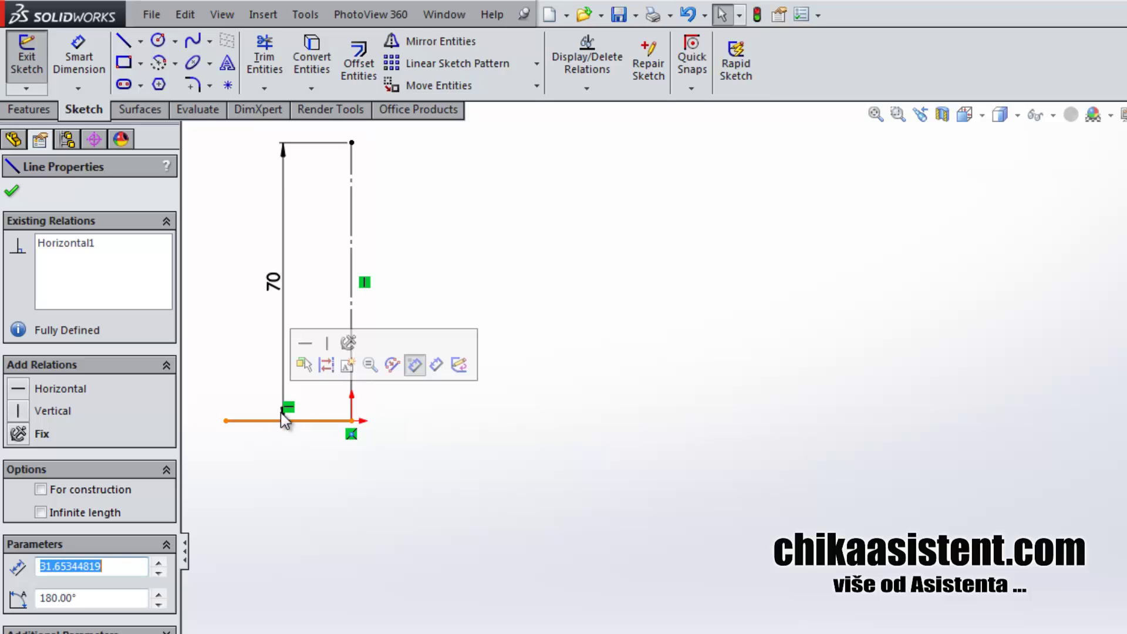
left_click(328, 366)
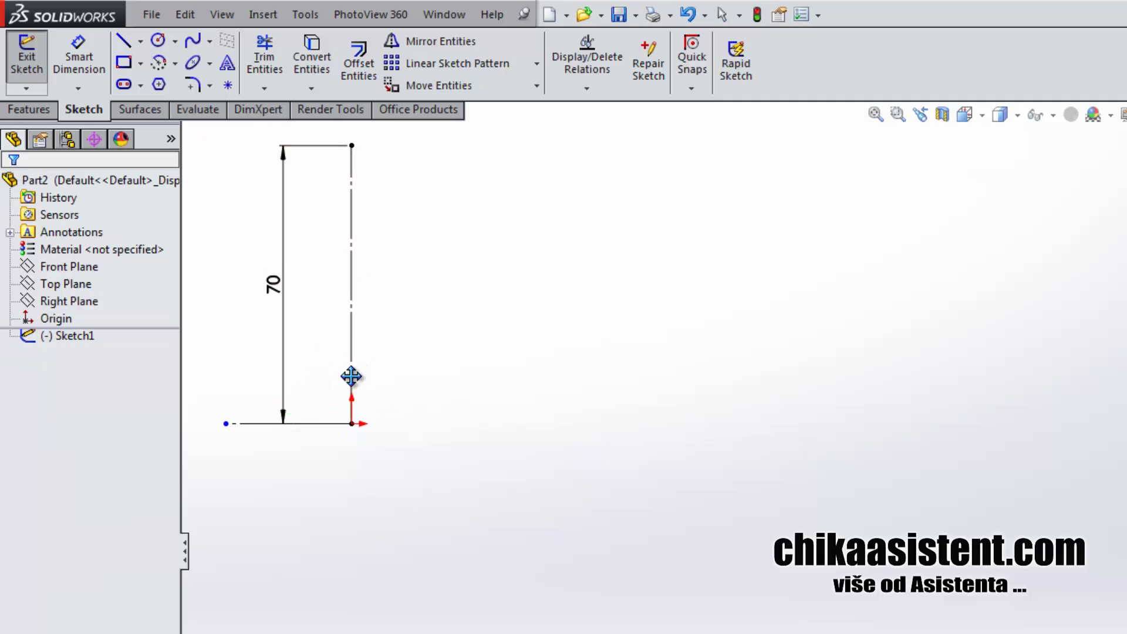
middle_click_drag(352, 375, 317, 397, "ctrl")
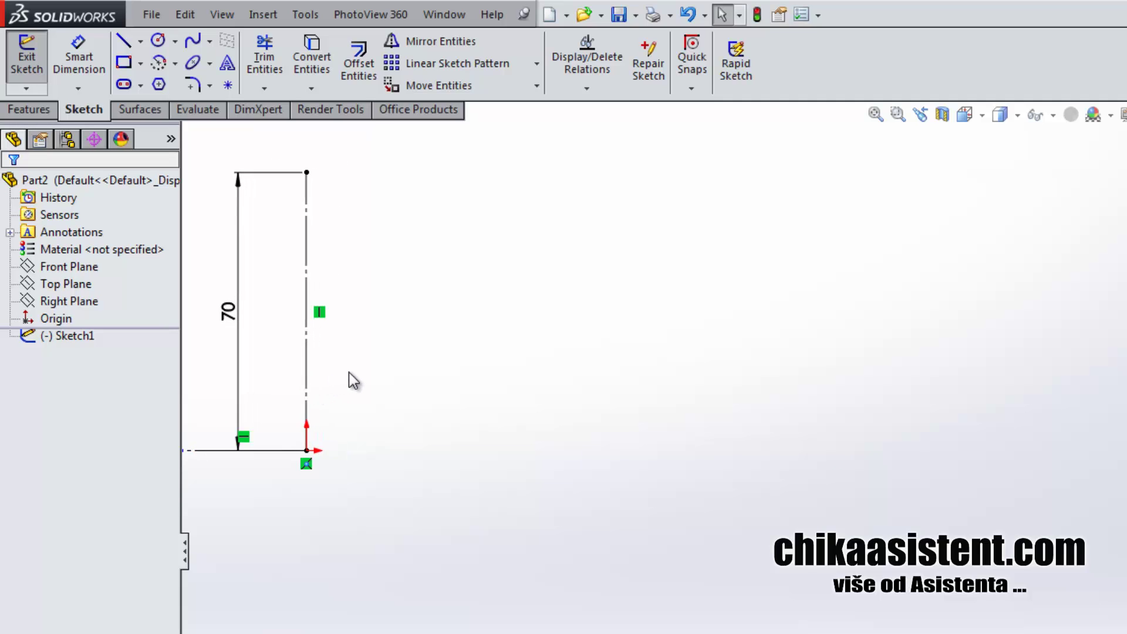
Draw the 27,50 mm base line followed by a 4 mm vertical rise.
key("l")
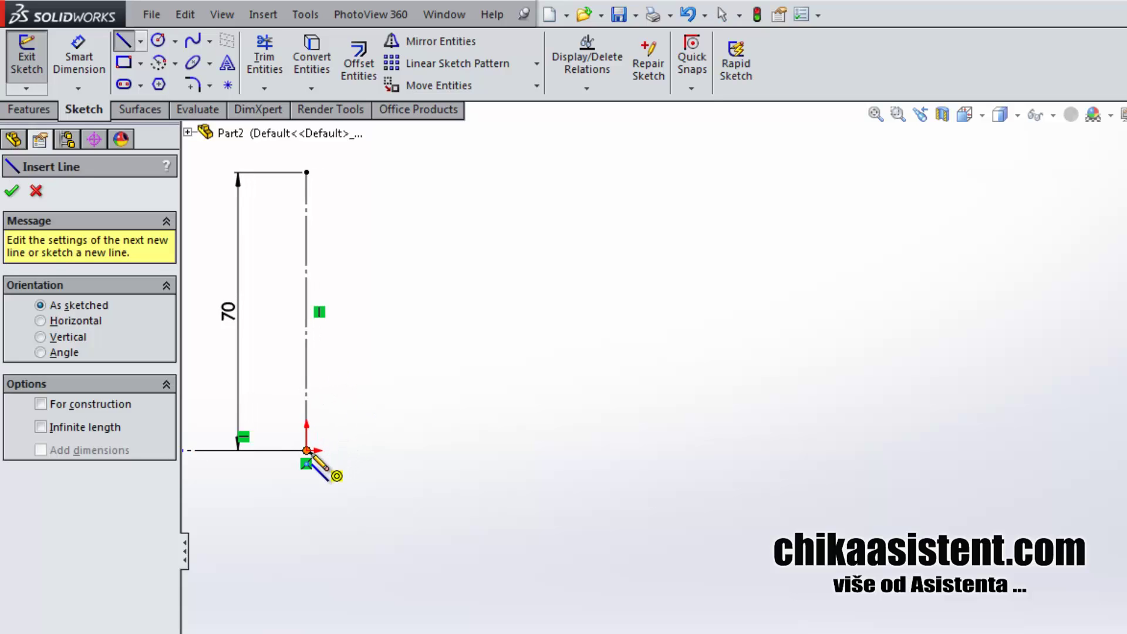
left_click(307, 450)
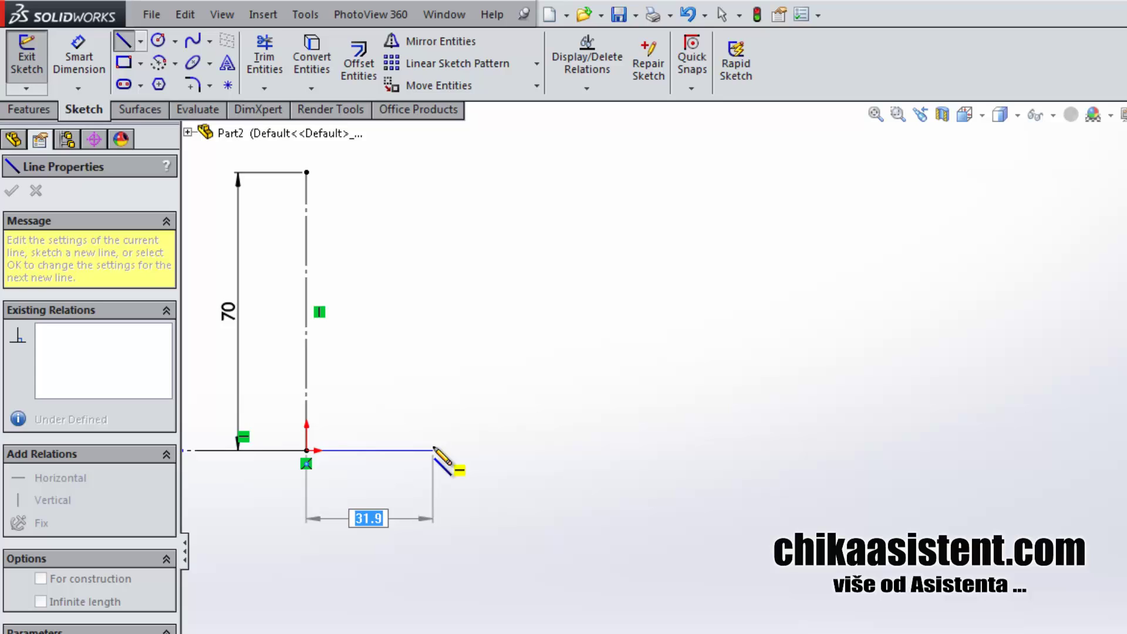
type("27,5")
key("Return")
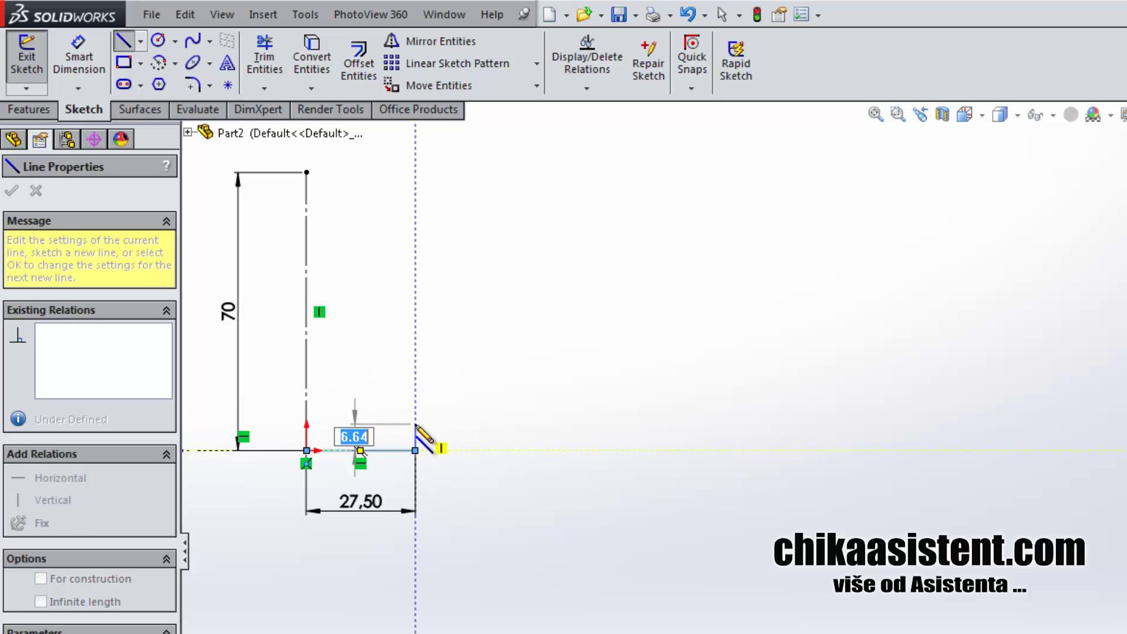
type("4")
key("Return")
Add the 7,50 mm line back inward, leaving room for the sloped wall.
scroll(414, 431, "up", 3)
scroll(415, 433, "down", 2)
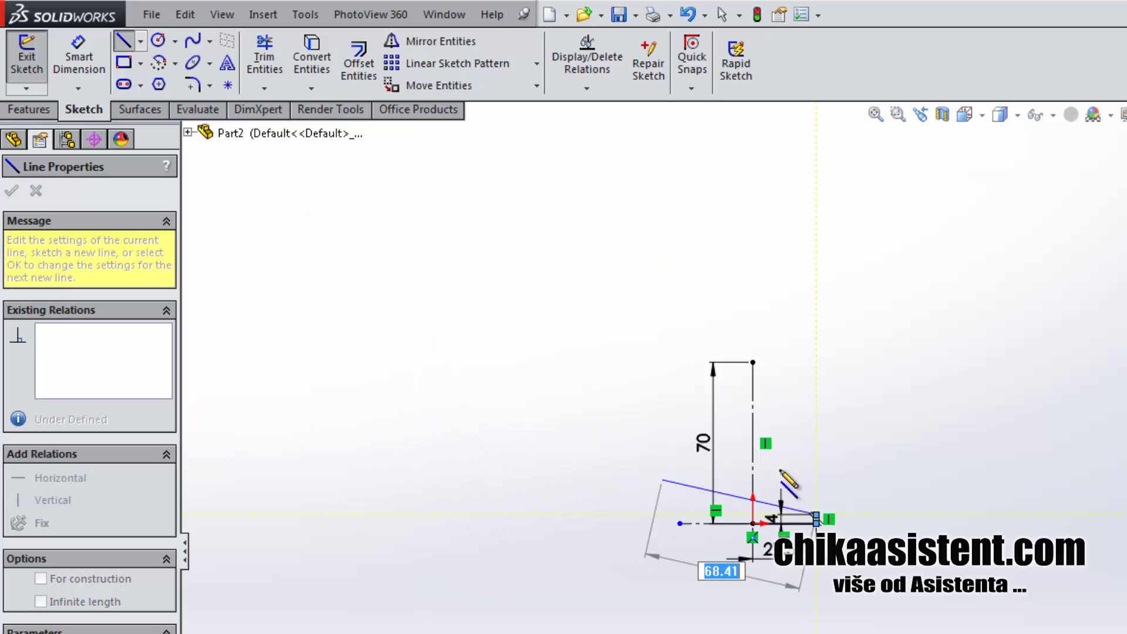
scroll(786, 470, "down", 2)
middle_click_drag(831, 449, 467, 316, "ctrl")
scroll(440, 370, "down", 1)
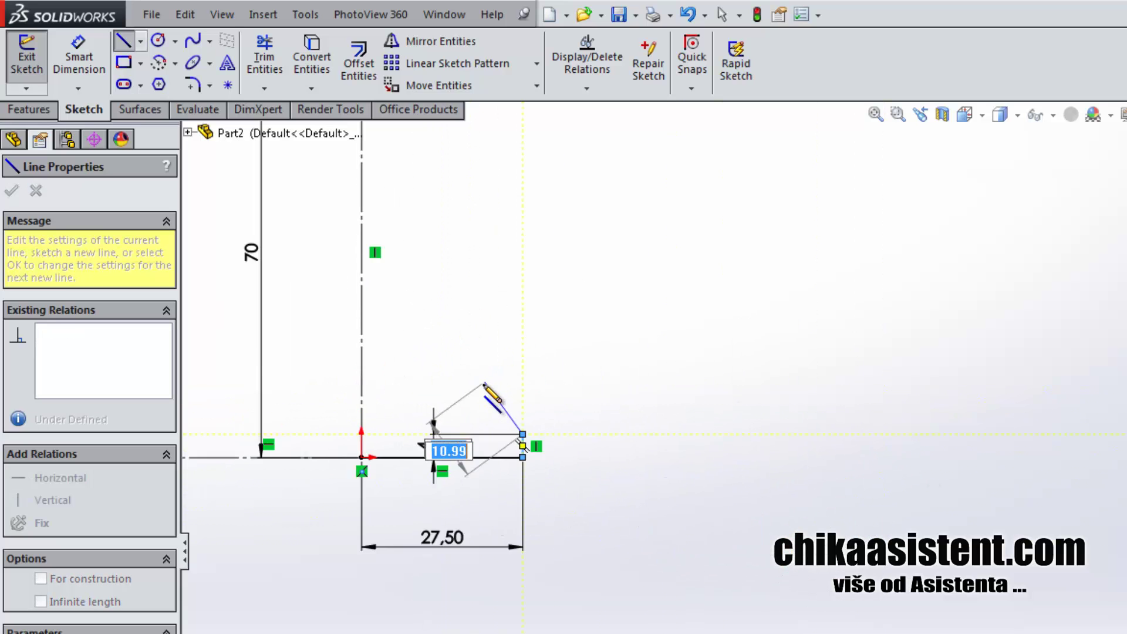
scroll(500, 399, "down", 2)
scroll(529, 423, "down", 2)
scroll(294, 255, "down", 1)
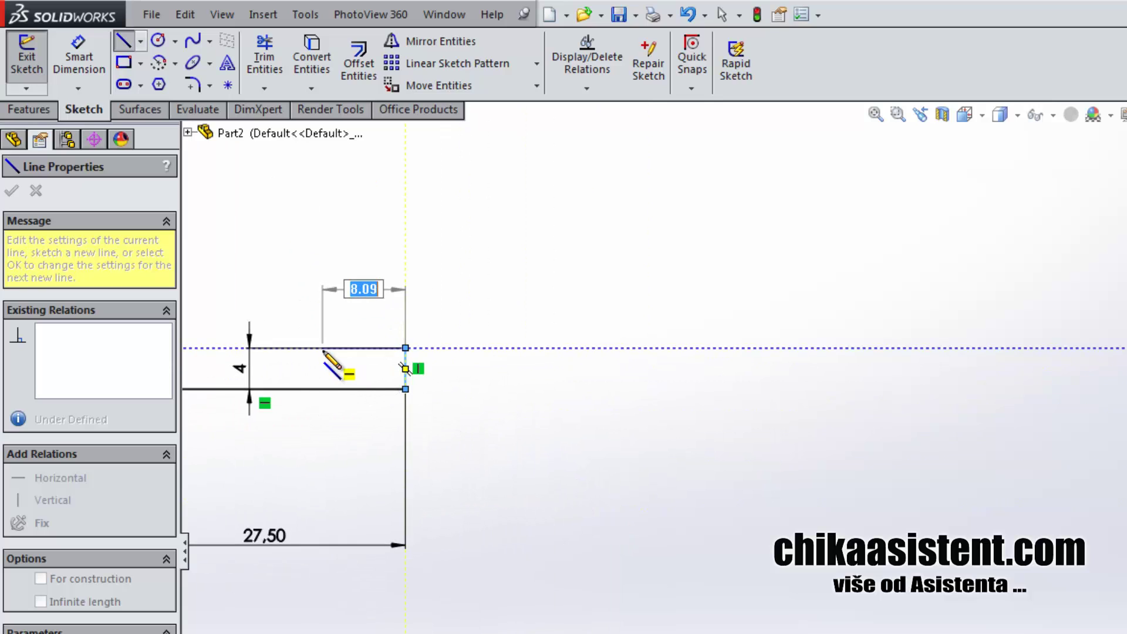
type("7.")
type("5")
key("Return")
scroll(330, 315, "up", 1)
scroll(331, 315, "up", 1)
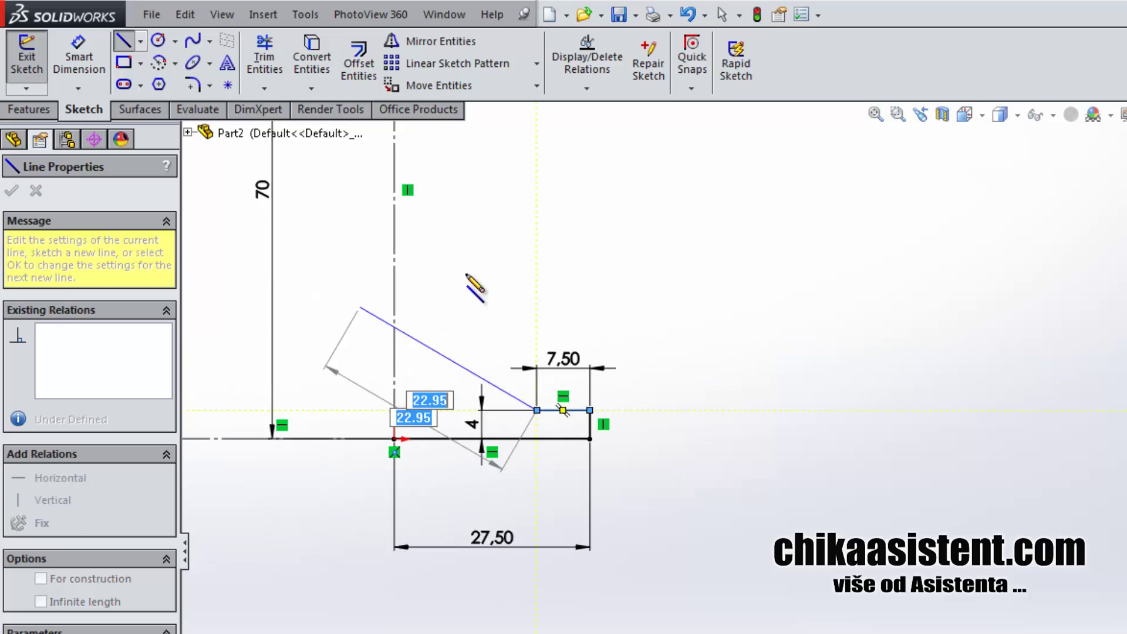
middle_click_drag(447, 252, 438, 498, "ctrl")
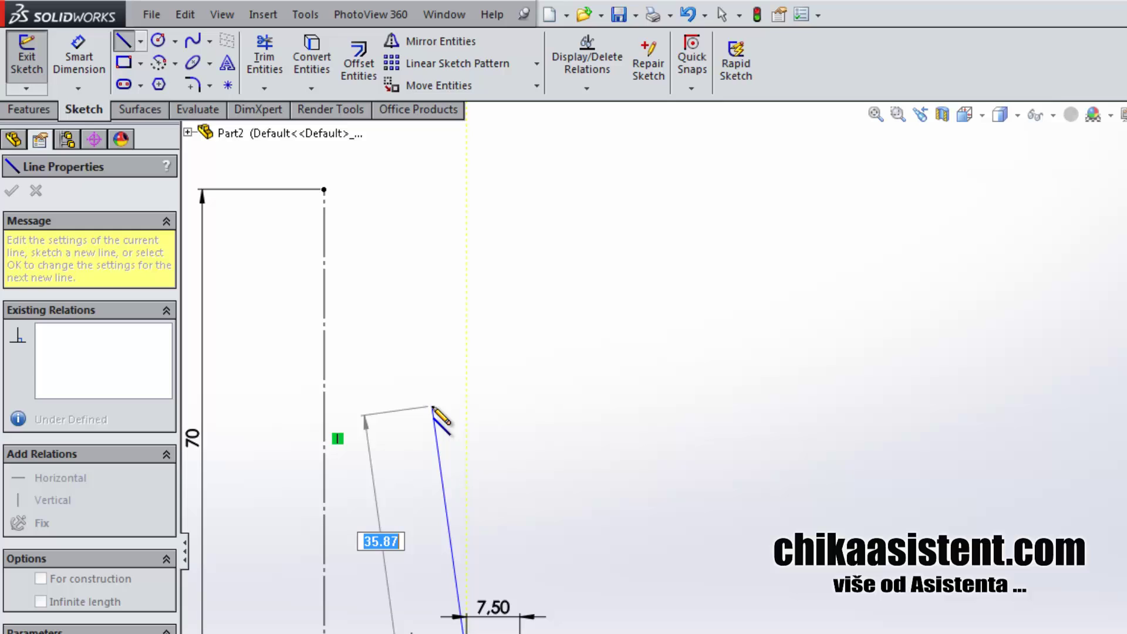
Draw the sloped outer wall and the 4 mm high, 2 mm wide top lip.
left_click(433, 407)
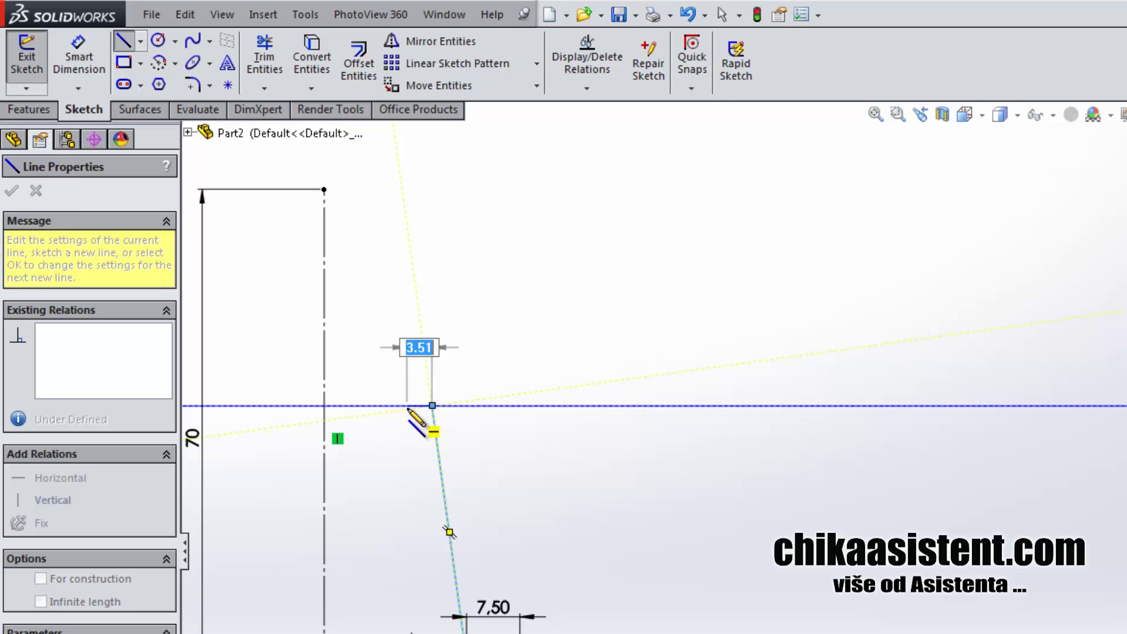
left_click(408, 407)
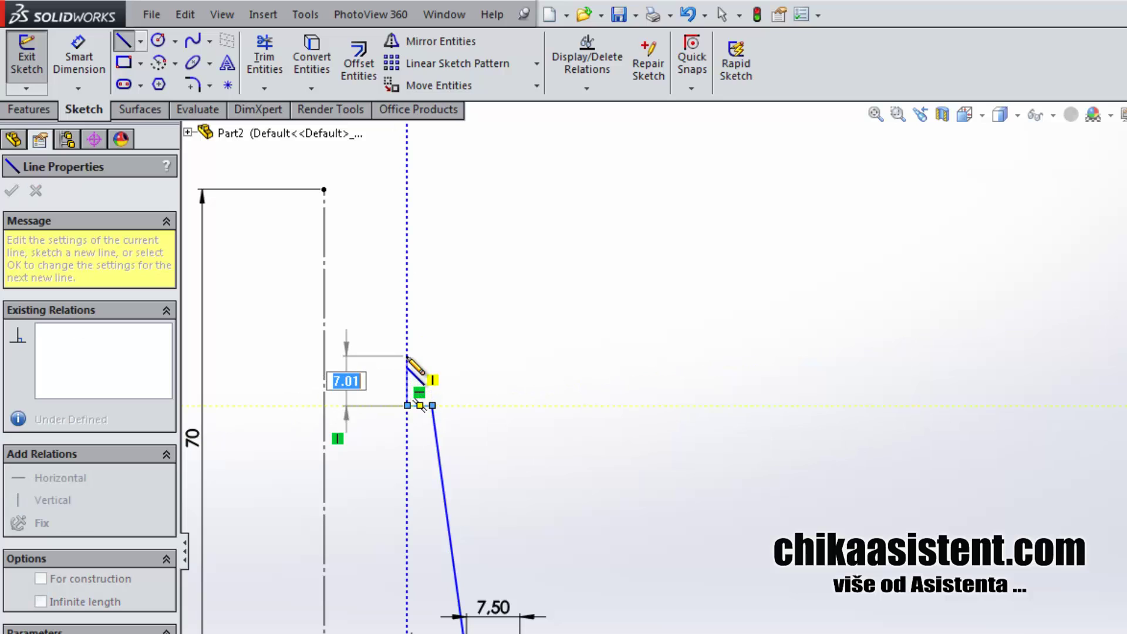
type("4")
key("Return")
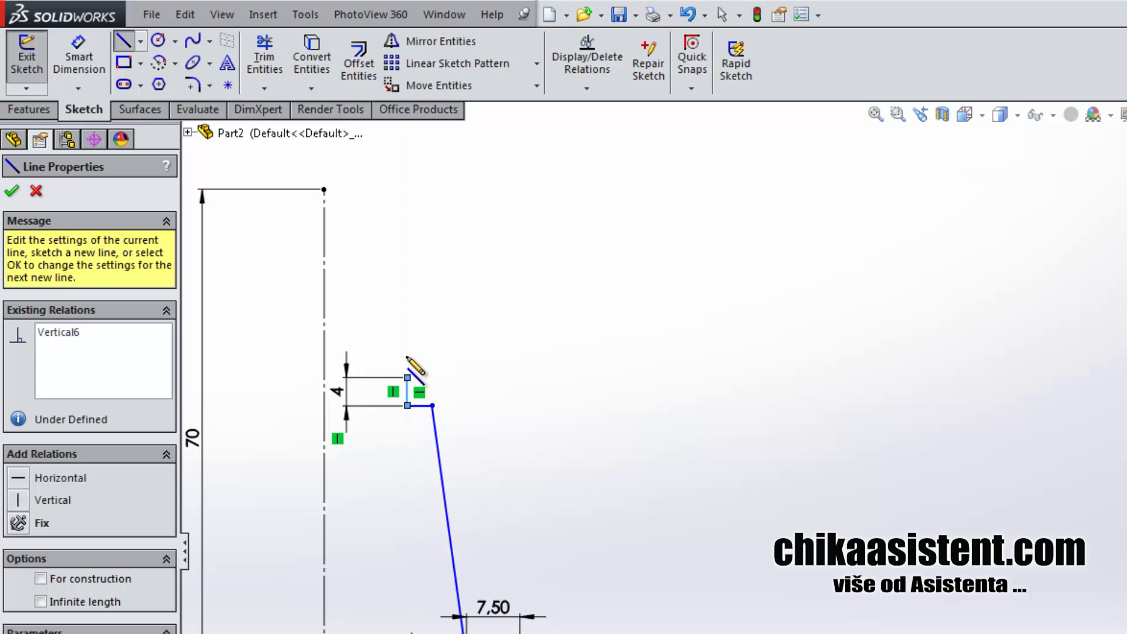
scroll(415, 371, "up", 3)
scroll(398, 370, "up", 1)
middle_click_drag(399, 370, 239, 234, "ctrl")
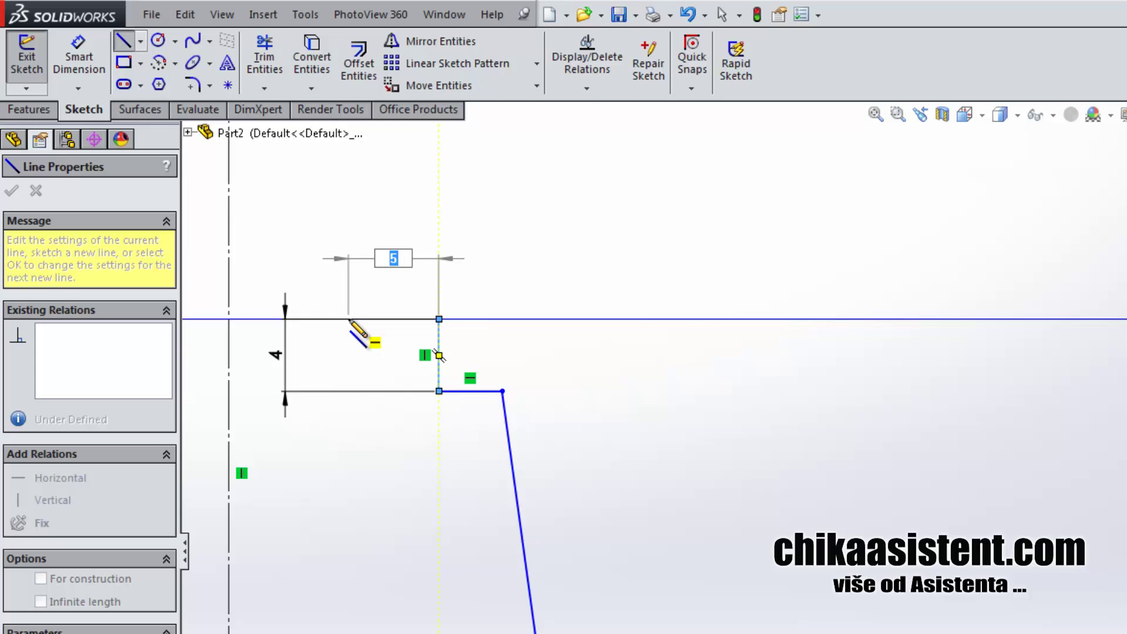
type("2")
key("Return")
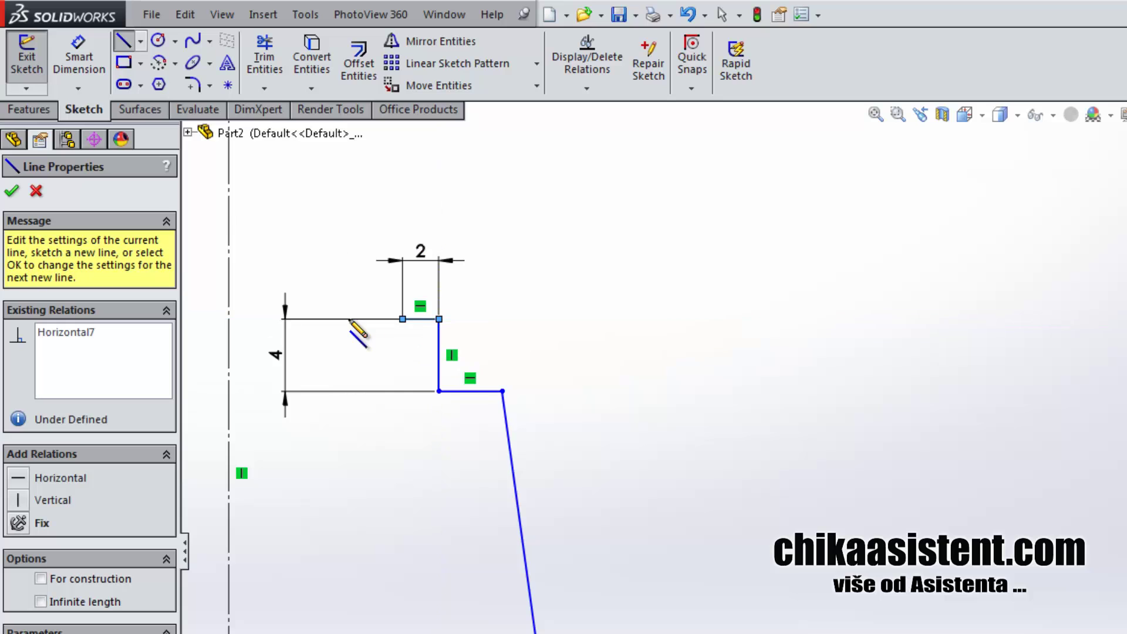
left_click(402, 435)
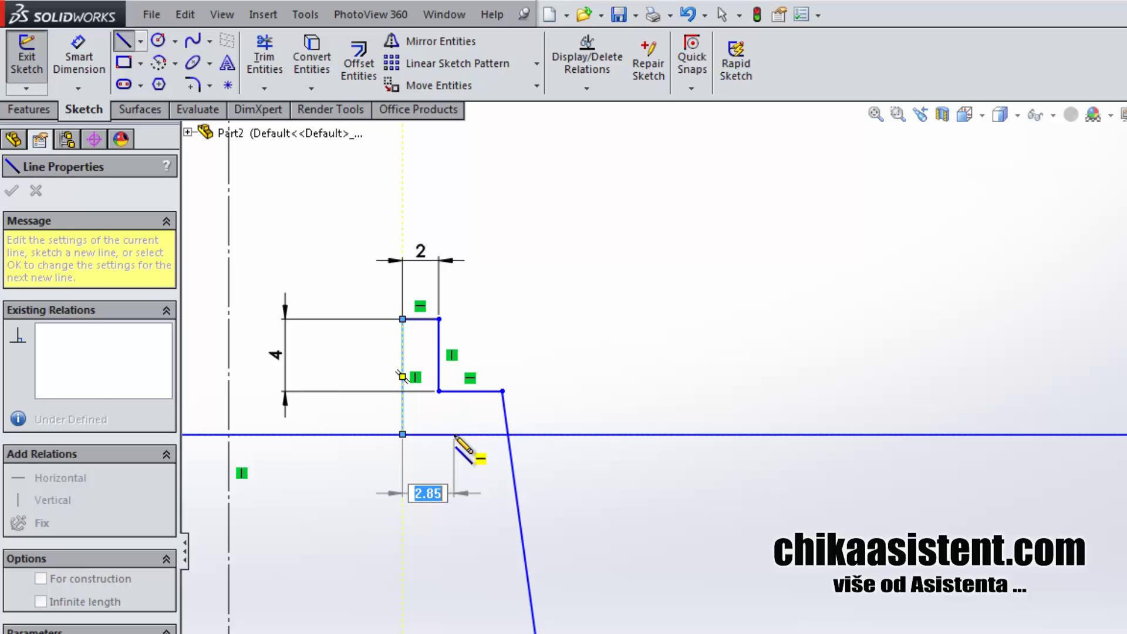
Draw the short ledge and the parallel inner wall down to the base line.
scroll(461, 473, "up", 1)
mouse_move(461, 473)
middle_mouse_down("ctrl")
mouse_move(258, 239)
mouse_move(218, 224)
middle_mouse_up("ctrl")
left_click(340, 206)
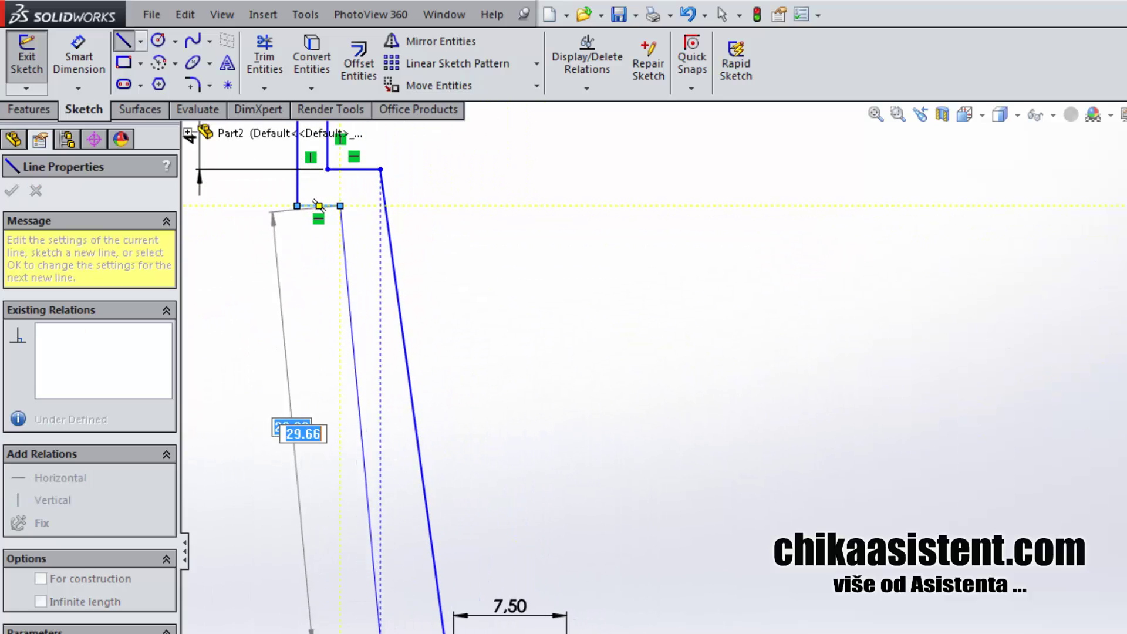
middle_click_drag(391, 633, 351, 602, "ctrl")
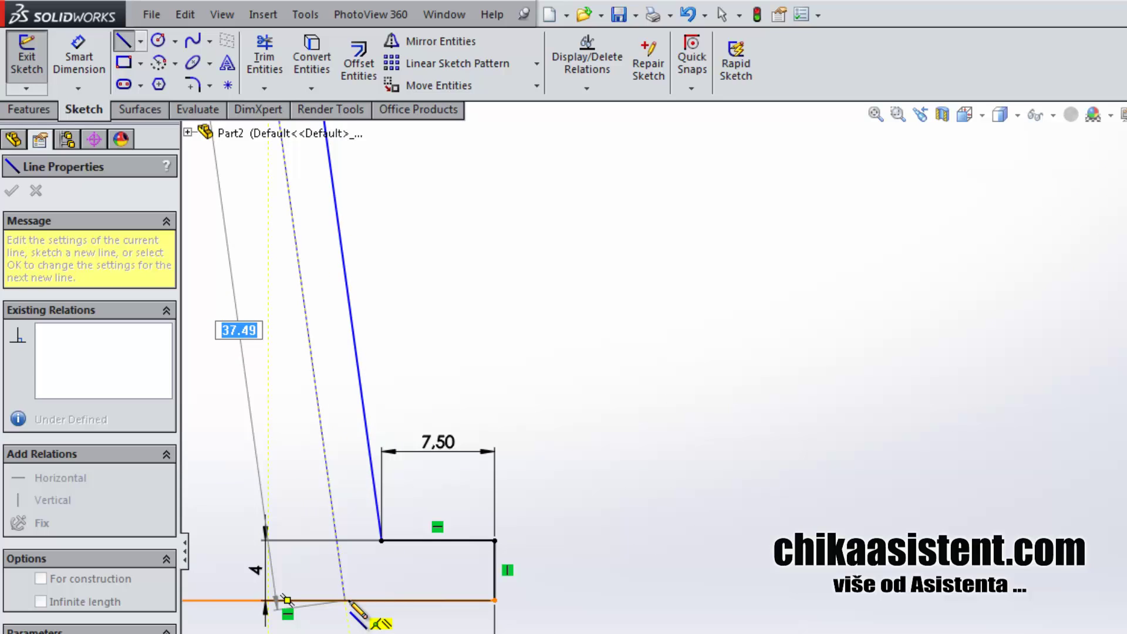
left_click(348, 602)
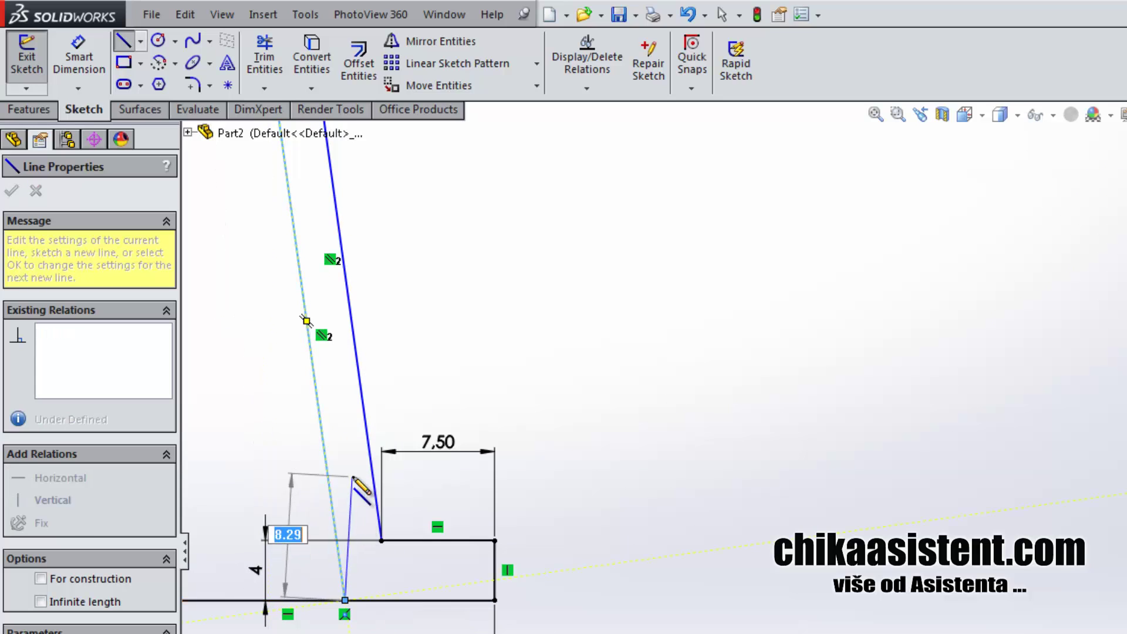
key("Escape")
key("Escape")
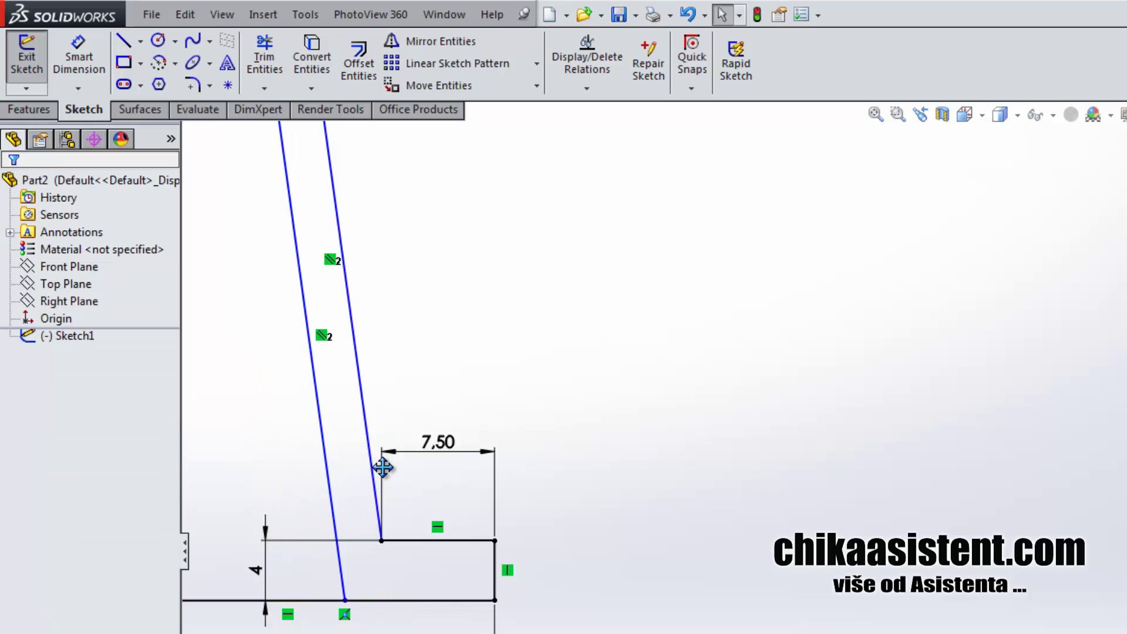
Delete the old 70 mm reference lines and their dimension.
key("f")
scroll(640, 431, "up", 3)
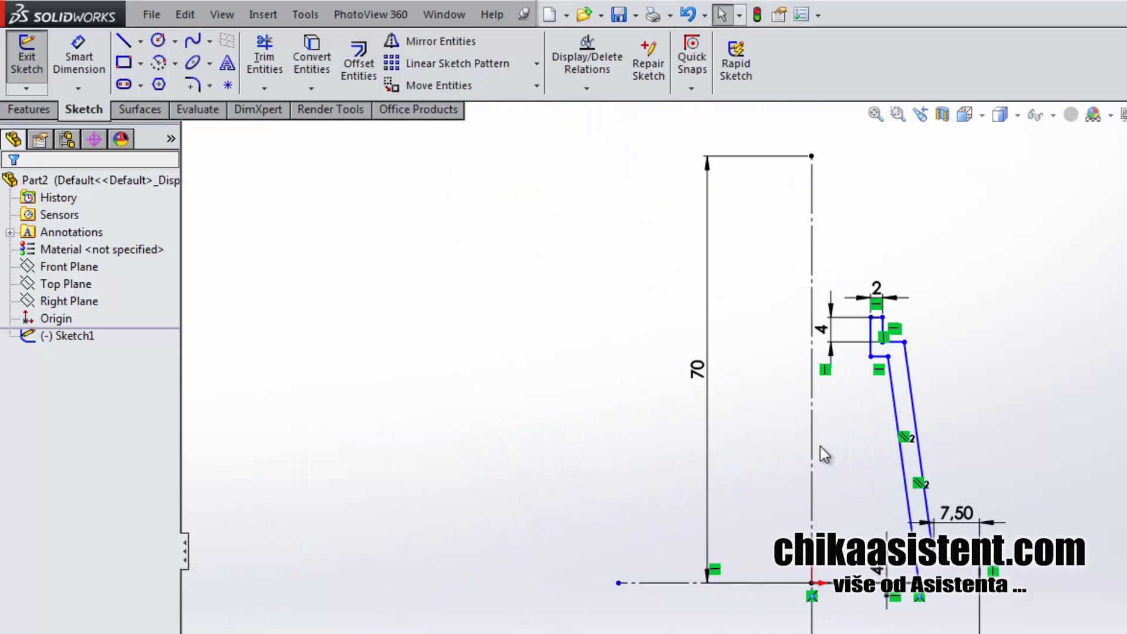
mouse_move(818, 452)
middle_mouse_down("ctrl")
mouse_move(303, 378)
mouse_move(390, 333)
middle_mouse_up("ctrl")
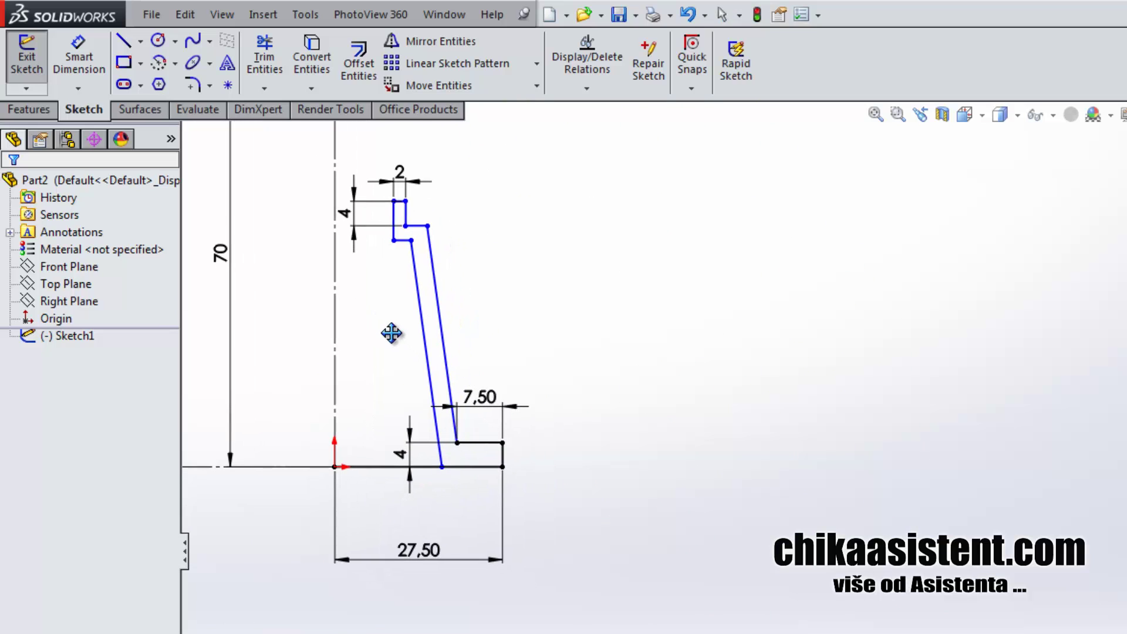
middle_click_drag(423, 355, 390, 335, "ctrl")
key("Delete")
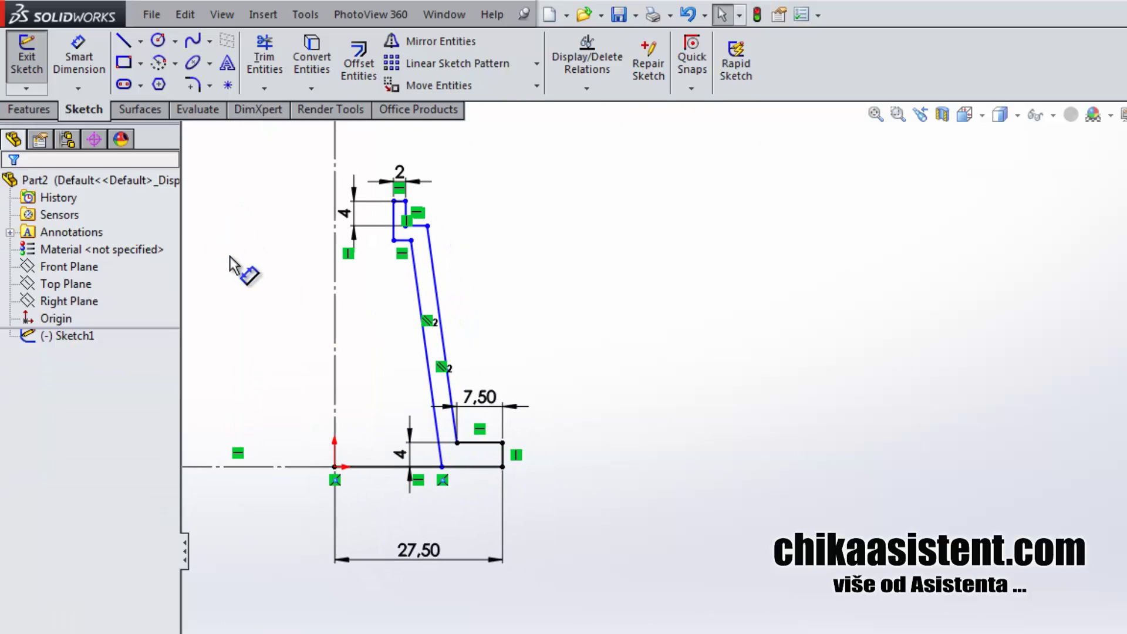
middle_click_drag(365, 366, 345, 365, "ctrl")
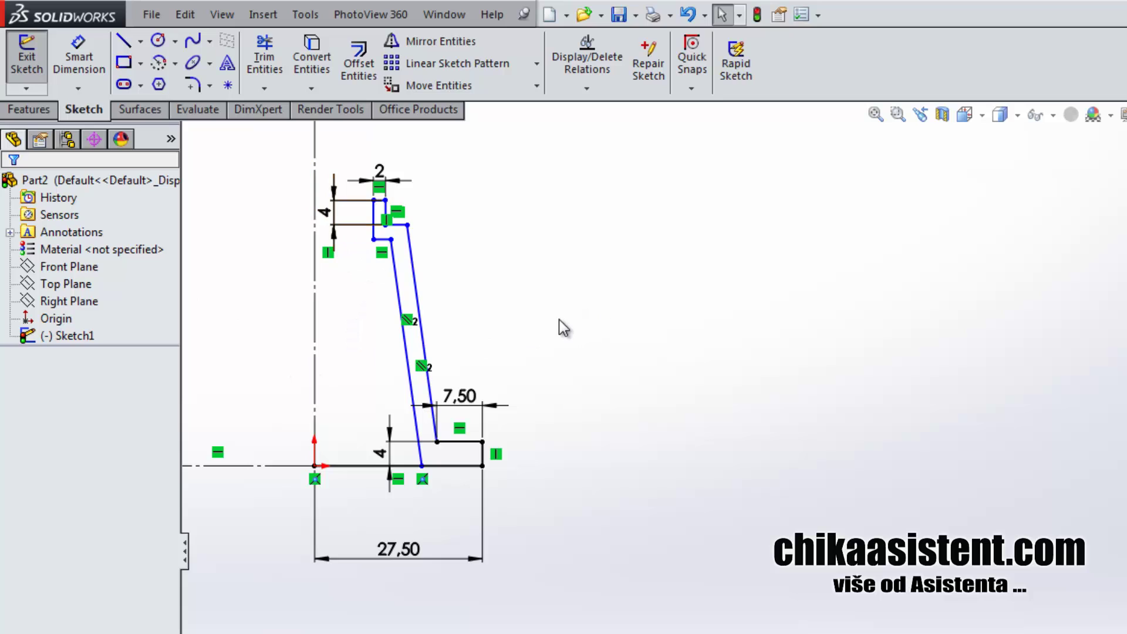
scroll(440, 202, "down", 2)
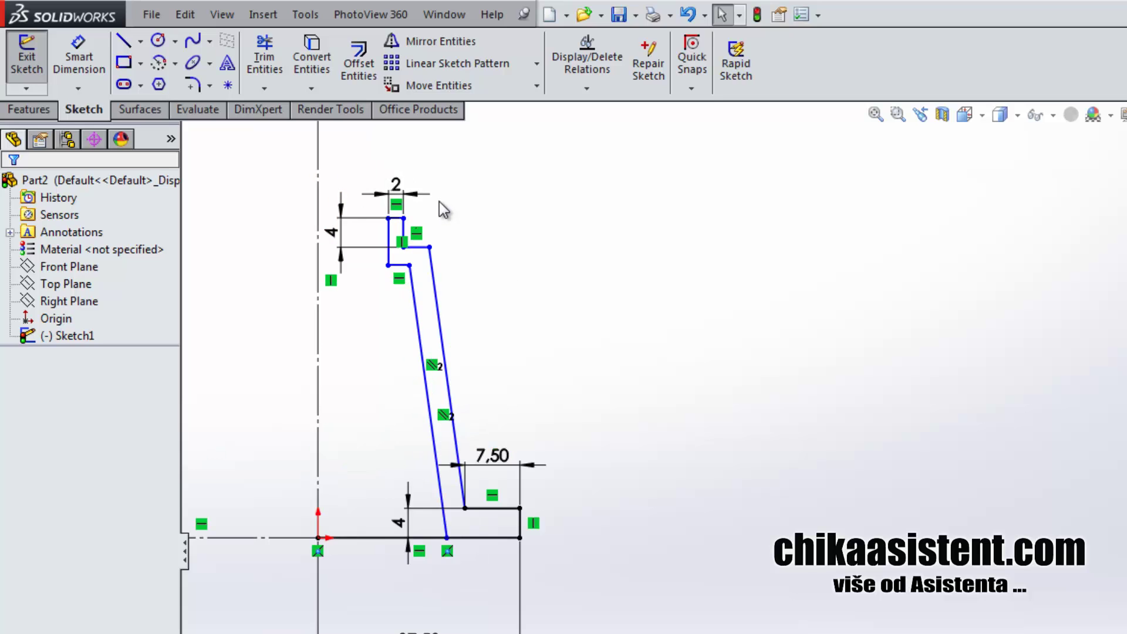
middle_click_drag(538, 295, 521, 302, "ctrl")
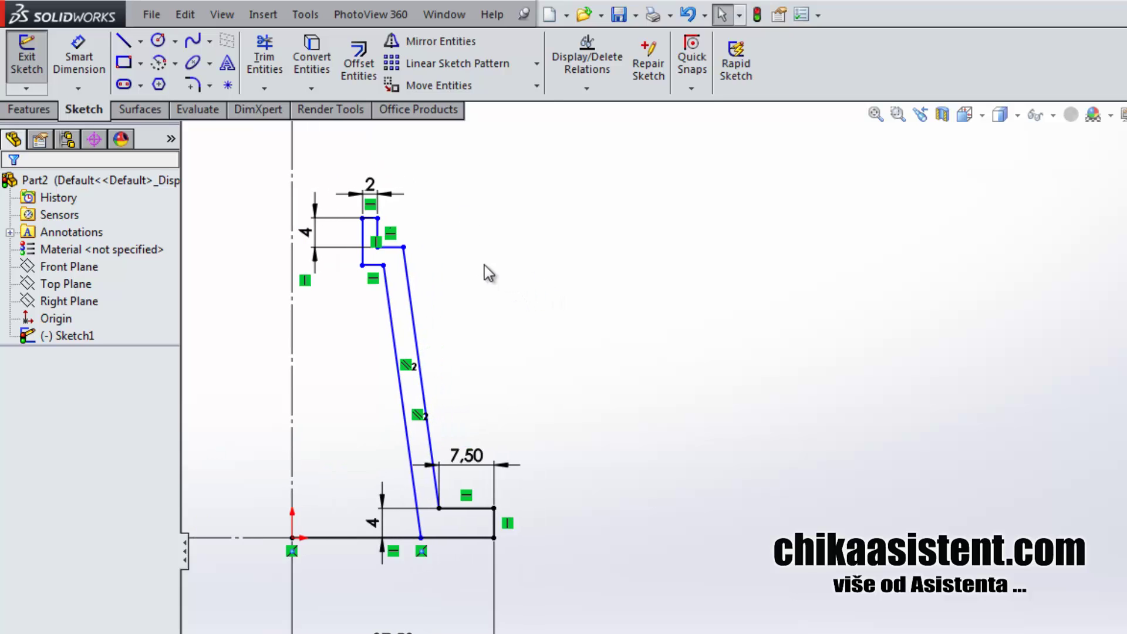
key("s")
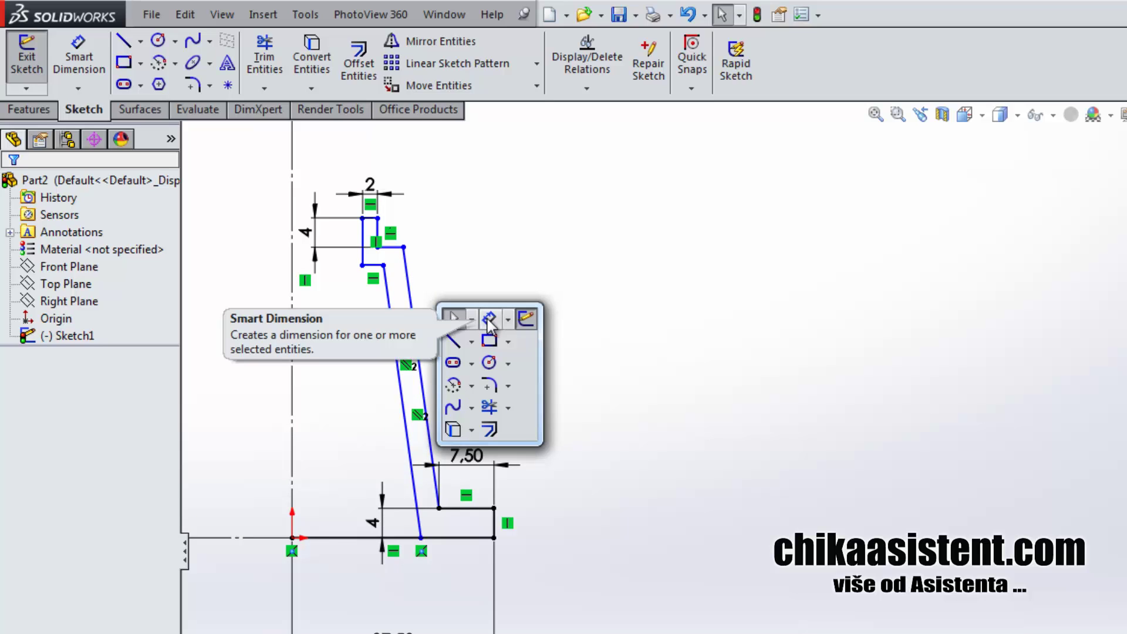
Dimension the top lip line 35 mm from the centerline as the overall height.
left_click(490, 320)
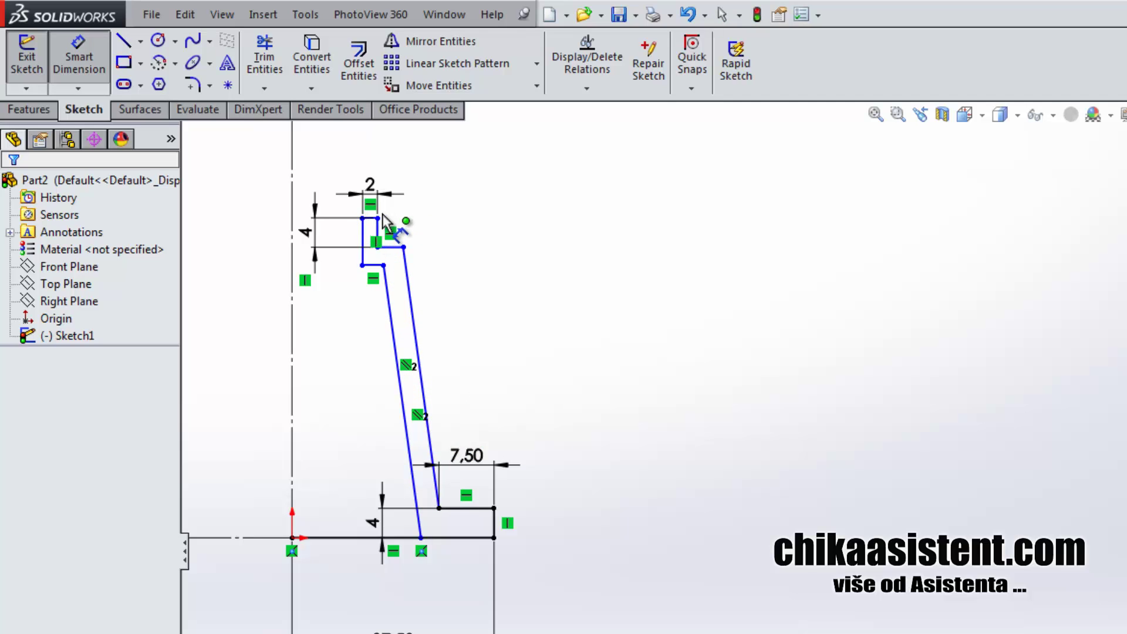
scroll(380, 217, "down", 3)
middle_click_drag(471, 302, 420, 290, "ctrl")
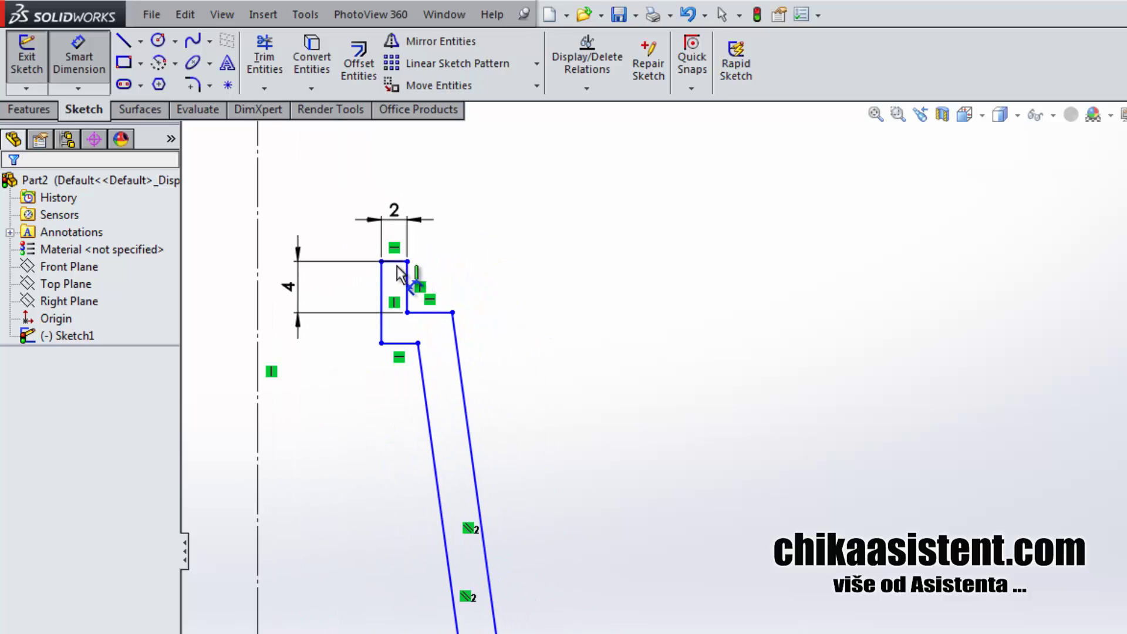
left_click(397, 272)
scroll(390, 438, "up", 3)
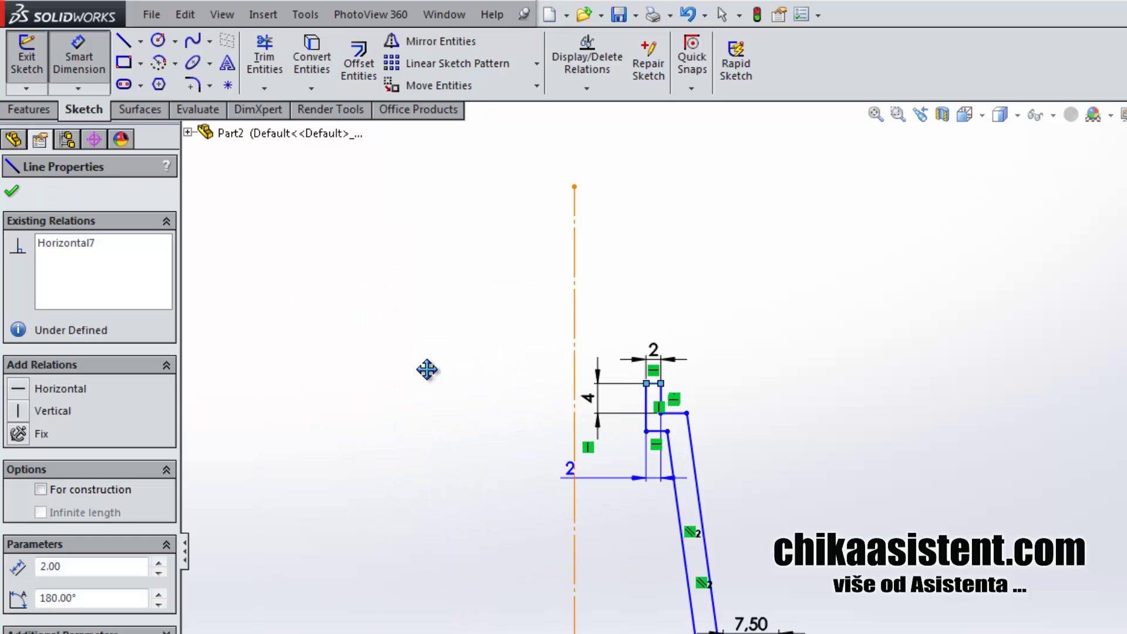
middle_click_drag(428, 370, 384, 206, "ctrl")
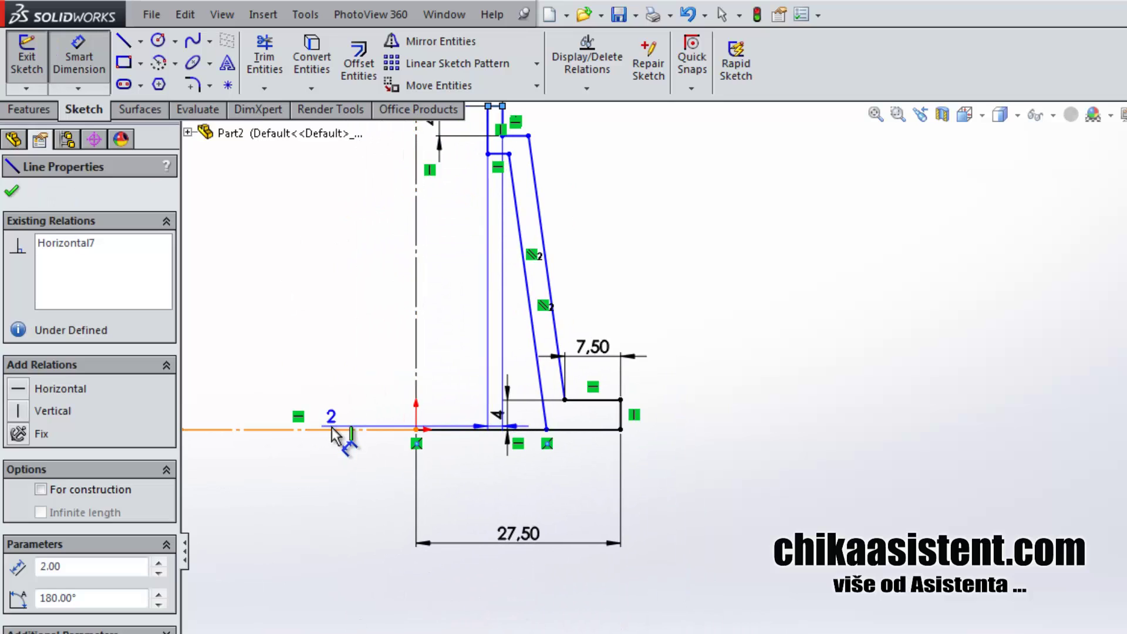
left_click(339, 431)
left_click(358, 320)
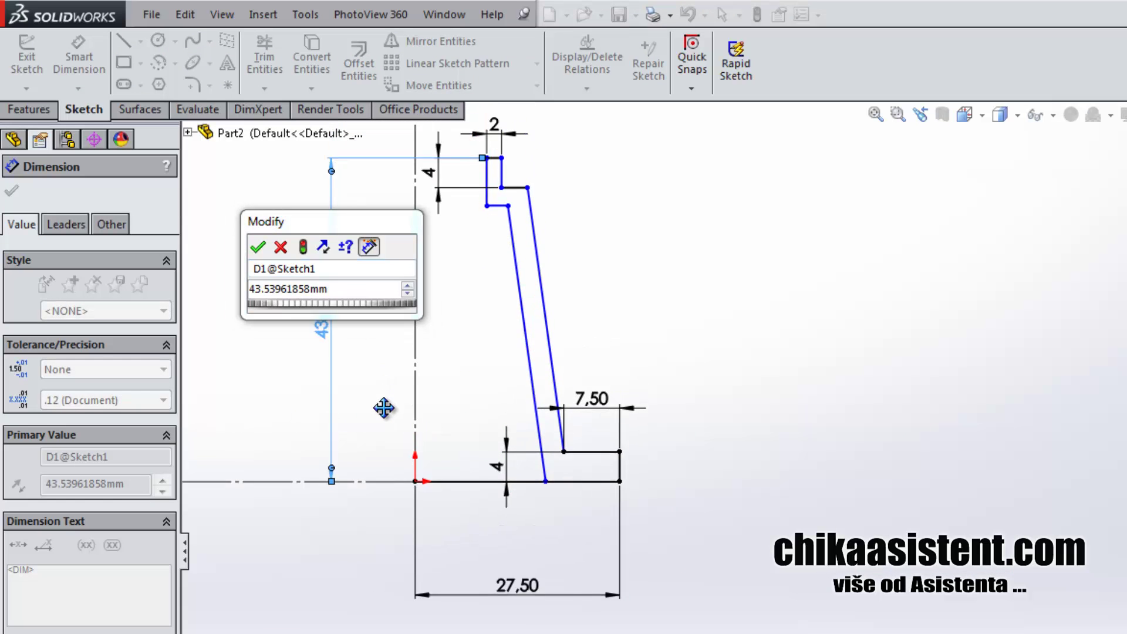
middle_click_drag(358, 268, 357, 355, "ctrl")
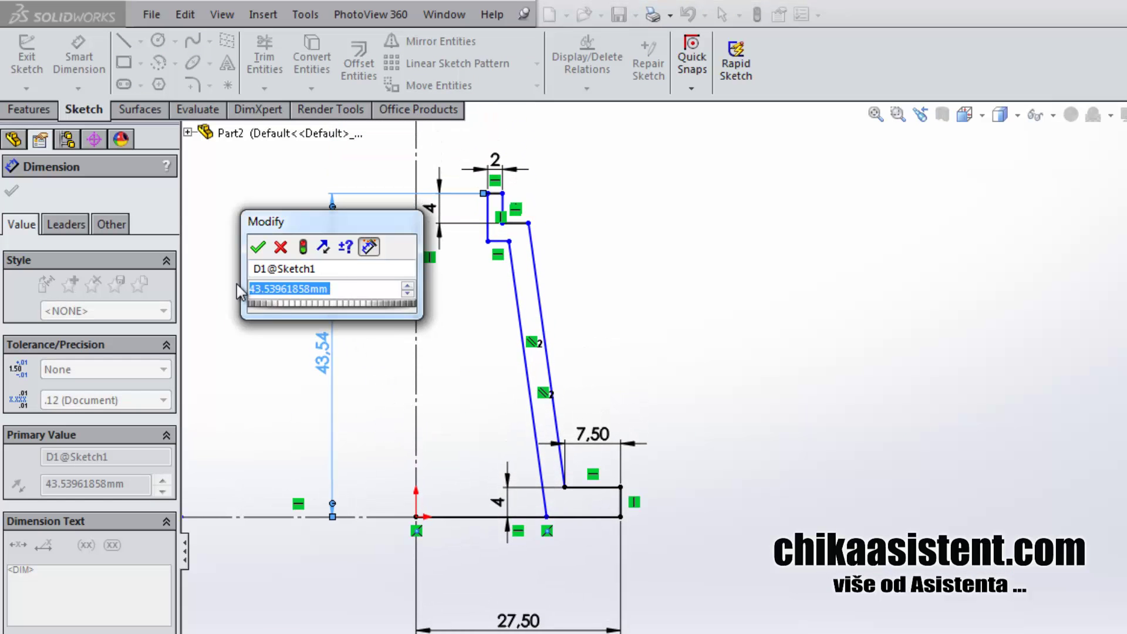
type("35")
key("Return")
Drag the top lip's bottom line down below the 4 mm step.
middle_click_drag(581, 320, 433, 288, "ctrl")
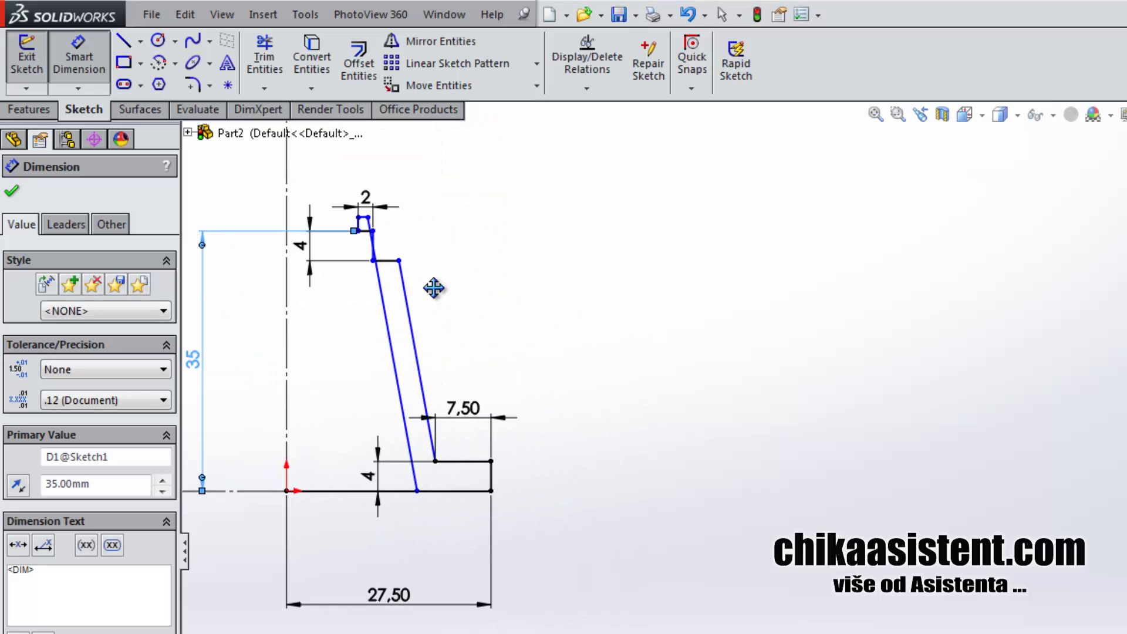
scroll(397, 231, "down", 3)
middle_click_drag(566, 323, 435, 327, "ctrl")
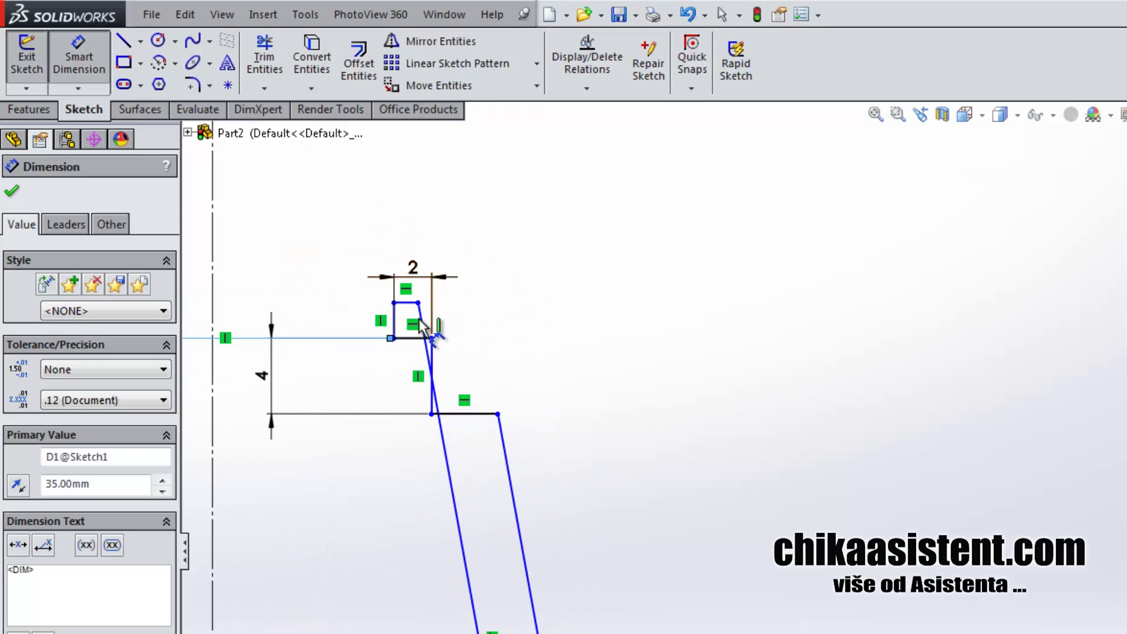
key("Escape")
left_click_drag(417, 322, 415, 459)
key("Escape")
middle_click_drag(470, 463, 429, 413, "ctrl")
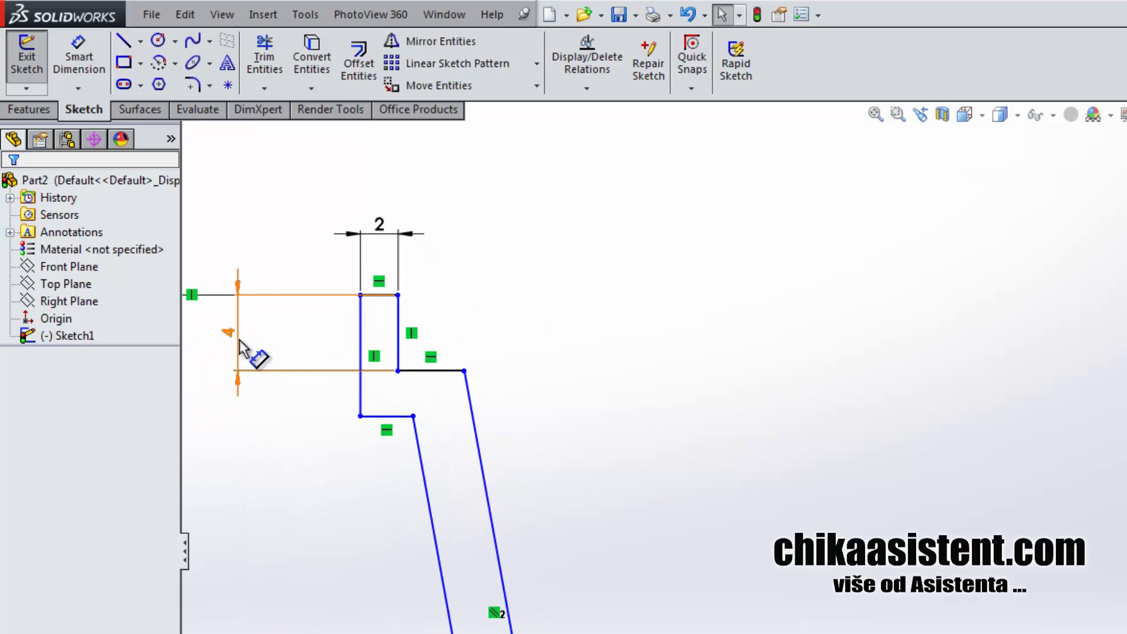
Move the 4 dimension to the right and dimension the lip's lower edge 2 mm from the step.
left_click_drag(251, 352, 555, 347)
left_click(551, 431)
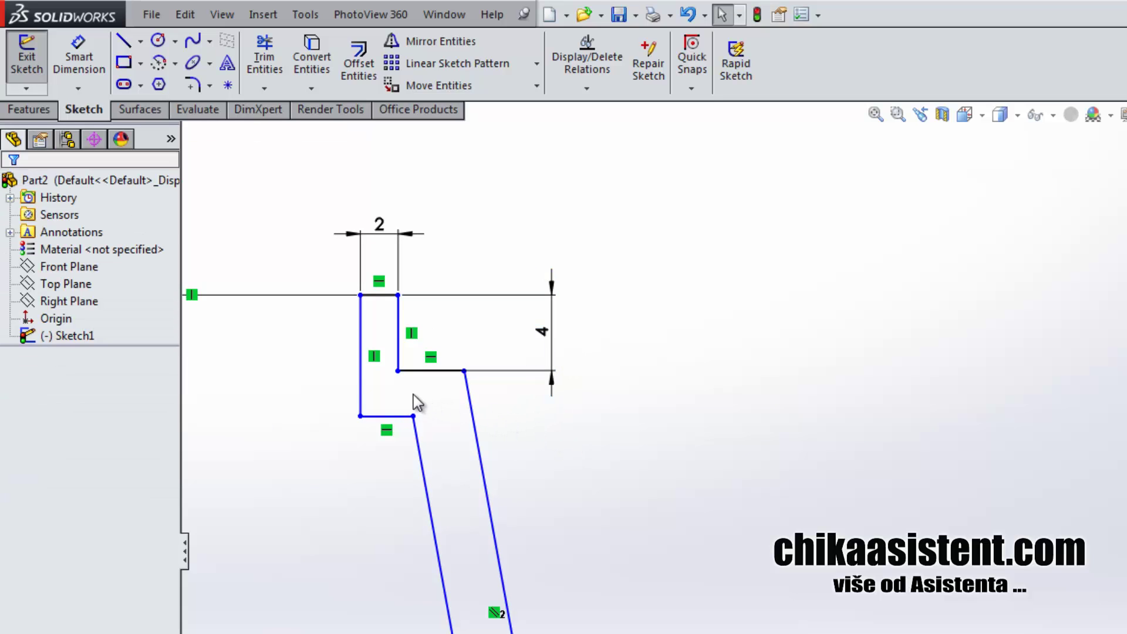
key("s")
left_click(466, 411)
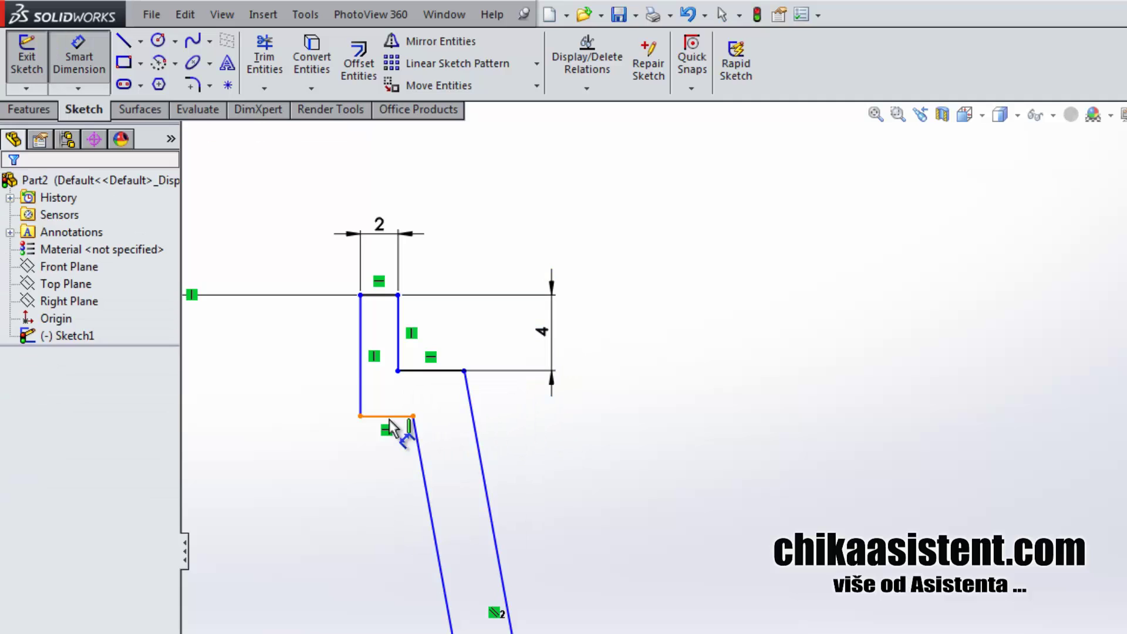
left_click(388, 416)
left_click(434, 372)
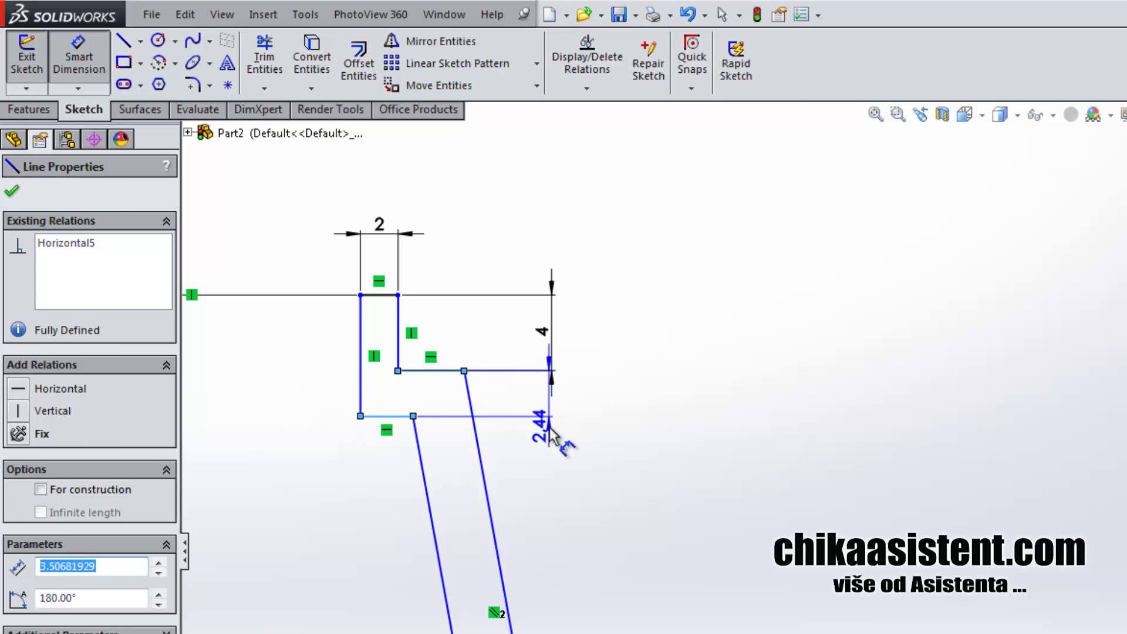
left_click(550, 428)
type("2.00mm")
key("Return")
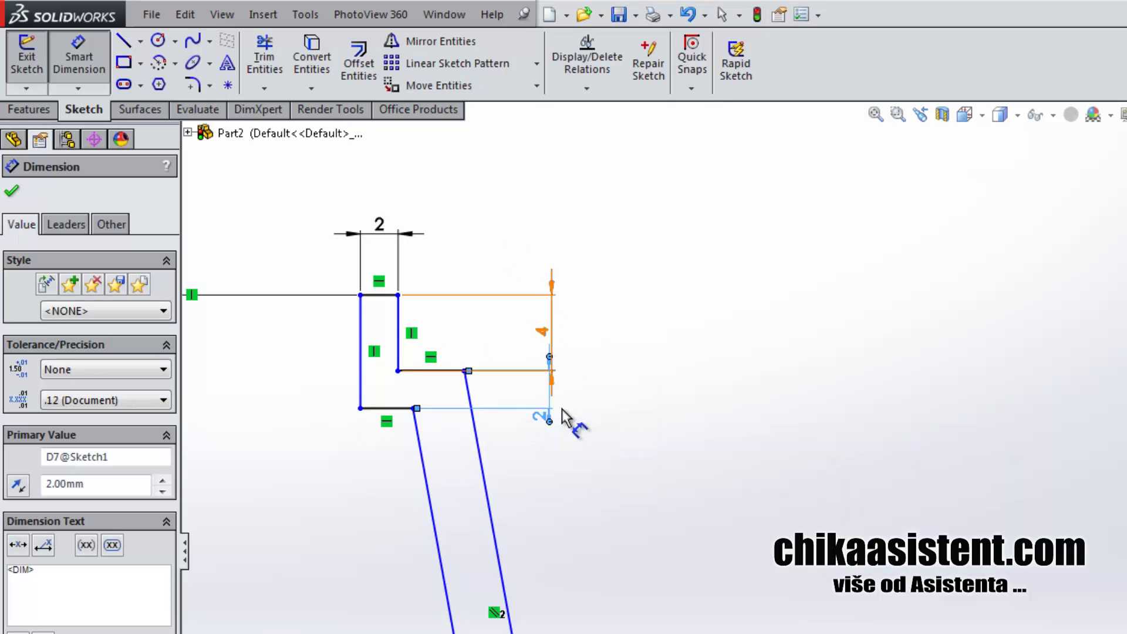
middle_click_drag(561, 408, 490, 350, "ctrl")
key("Escape")
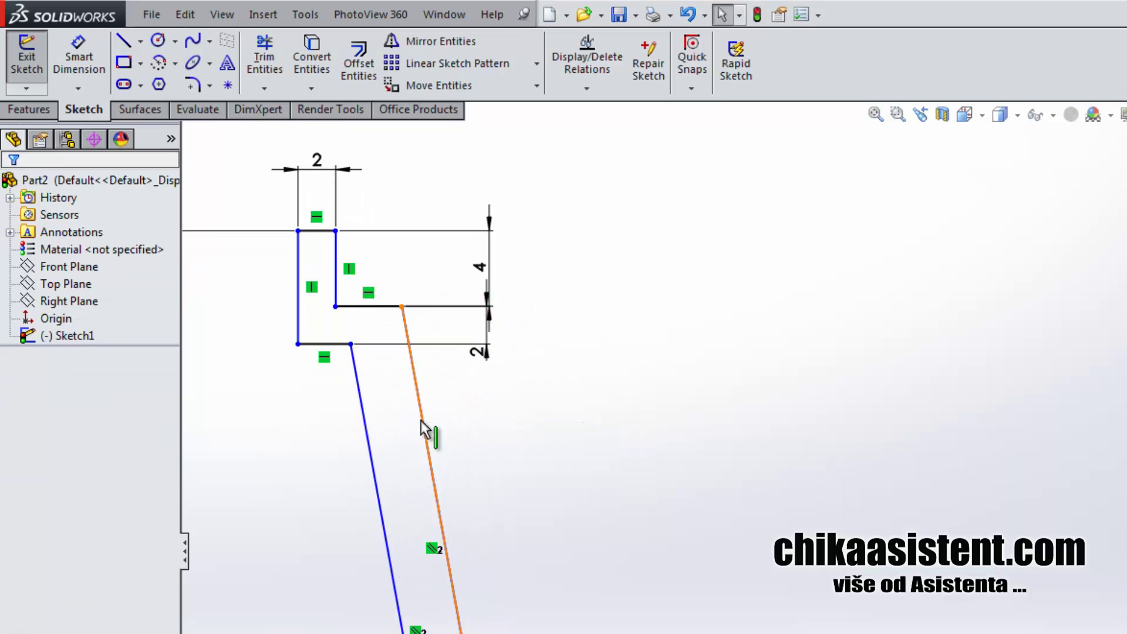
Select both slanted wall lines to check their Parallel relation.
left_click(421, 422)
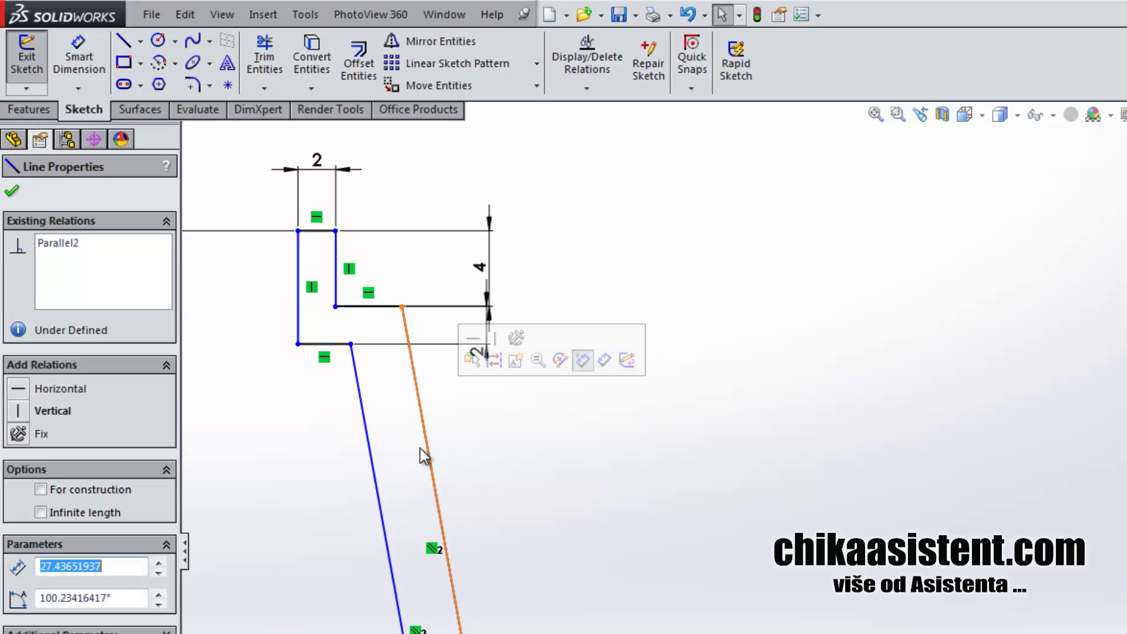
left_click(374, 466, "ctrl")
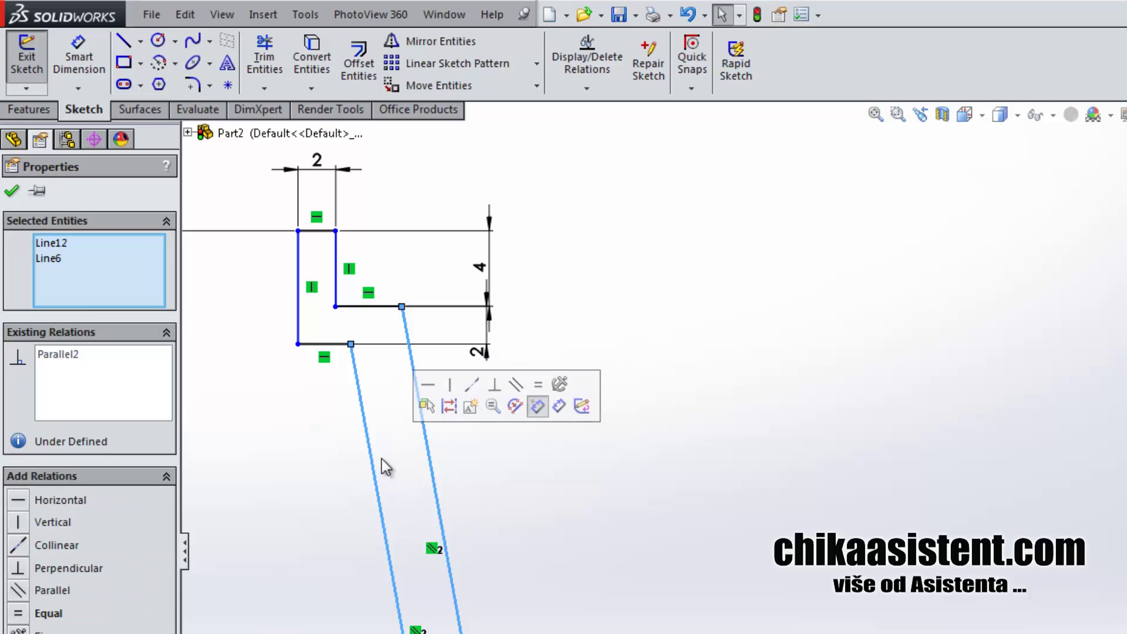
left_click(517, 385)
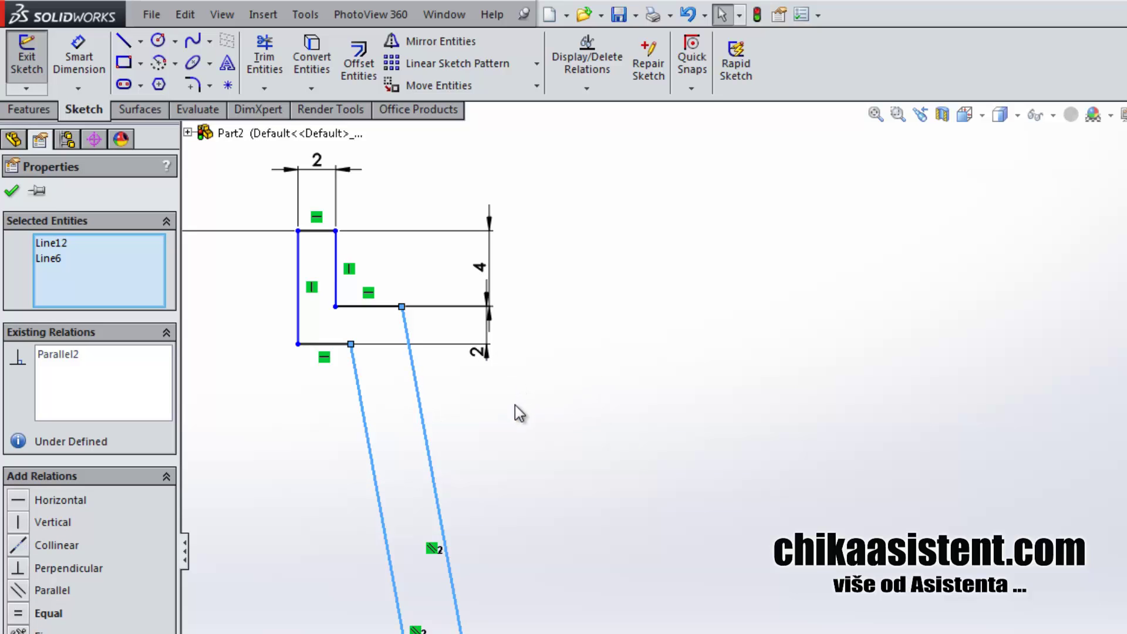
left_click(502, 433)
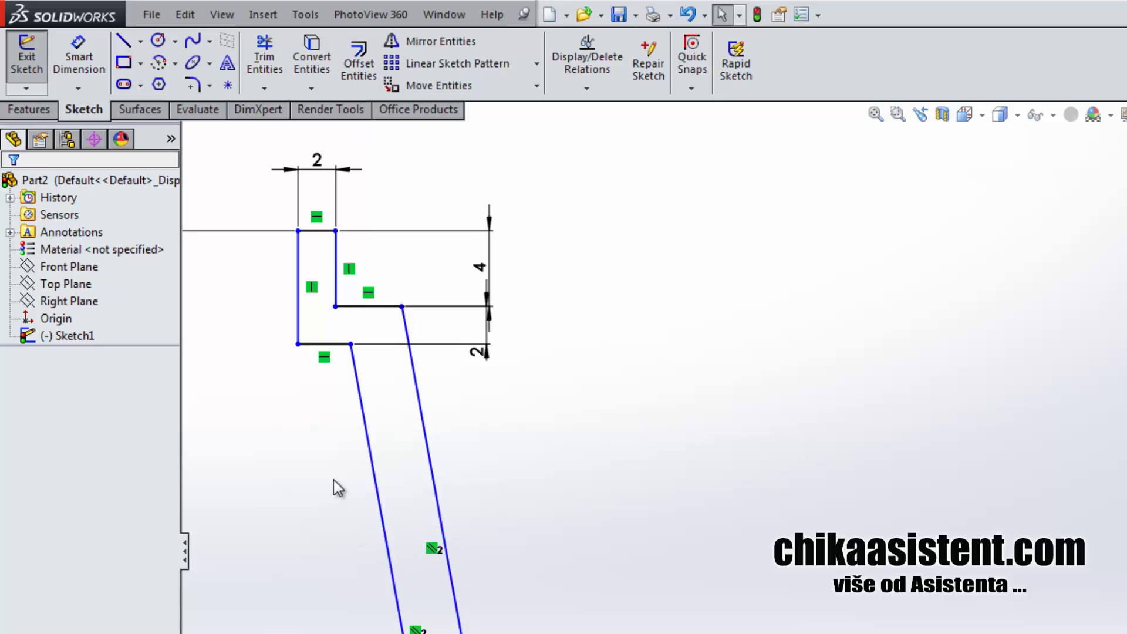
Dimension the gap between the inner and outer slanted wall lines as 2.
key("s")
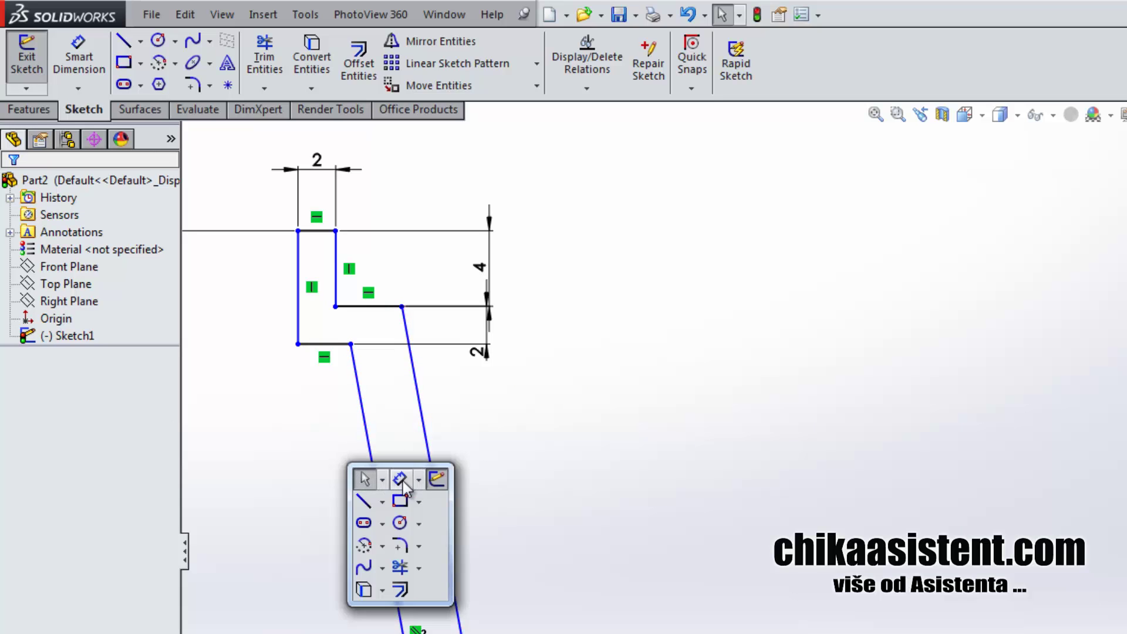
left_click(397, 476)
left_click(385, 495)
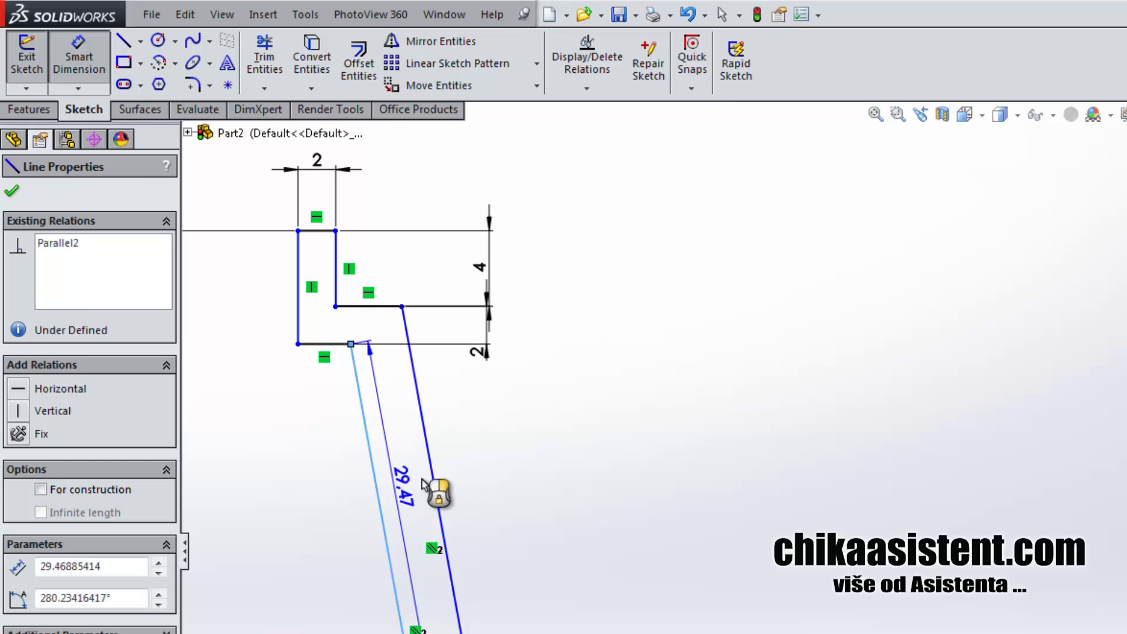
left_click(438, 488)
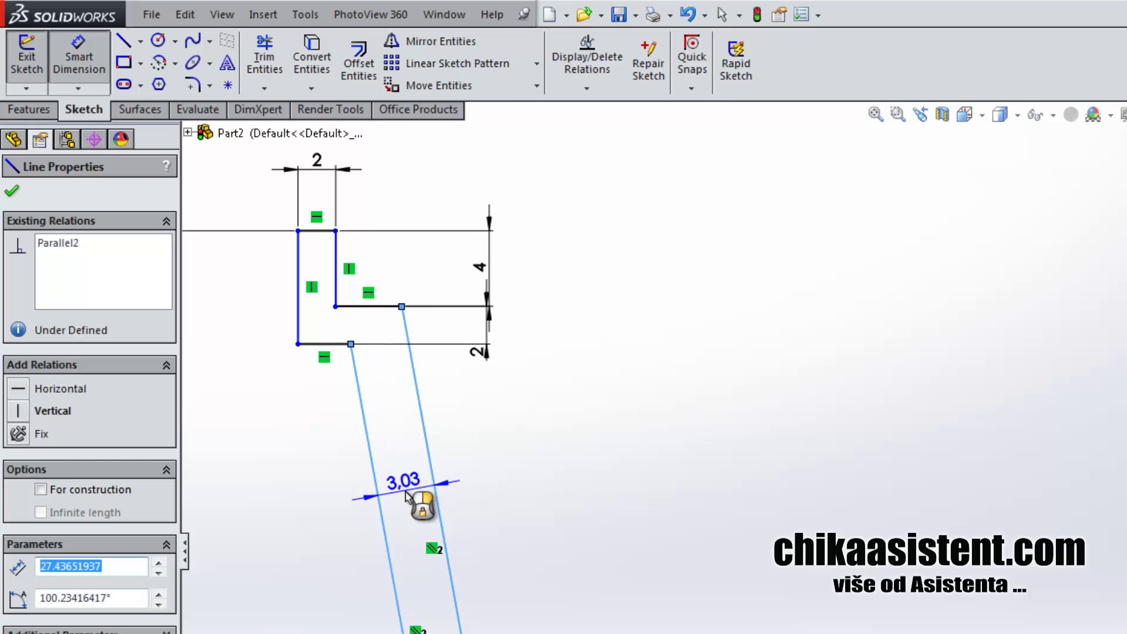
left_click(423, 503)
type("2")
key("Return")
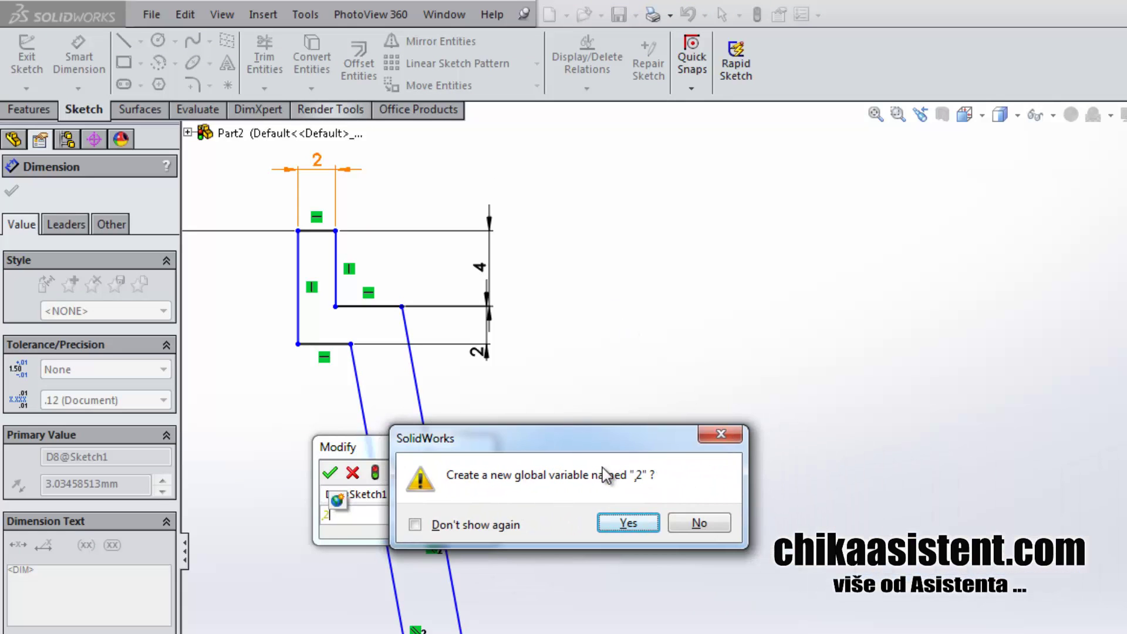
Answer the global variable prompt and re-enter 2 mm for the wall thickness.
left_click(628, 523)
double_click(429, 515)
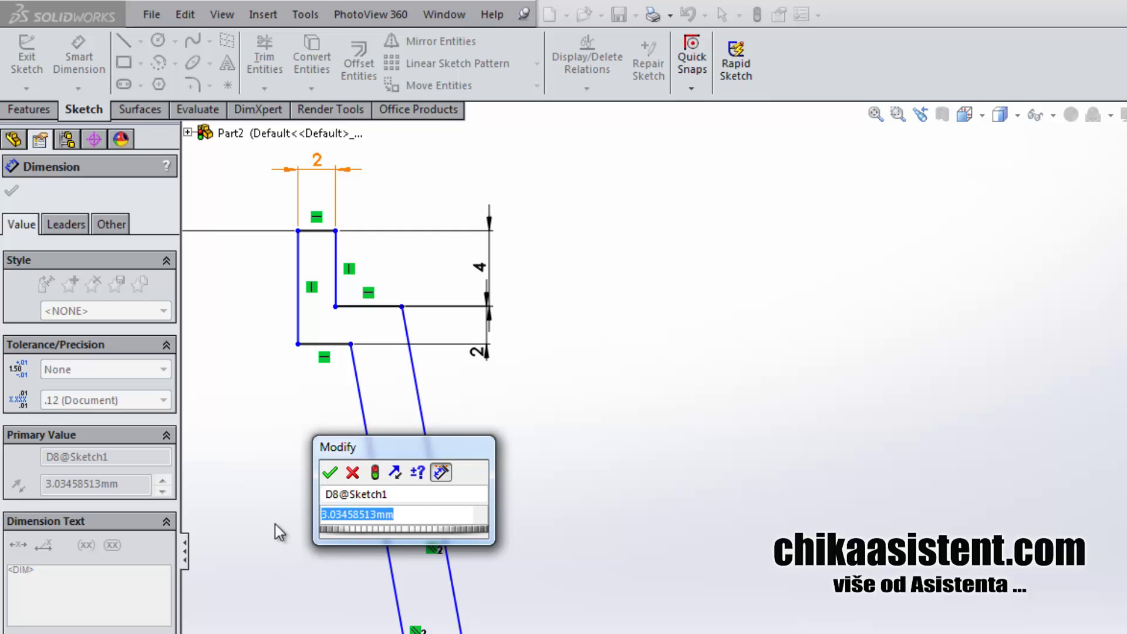
type("2")
key("Return")
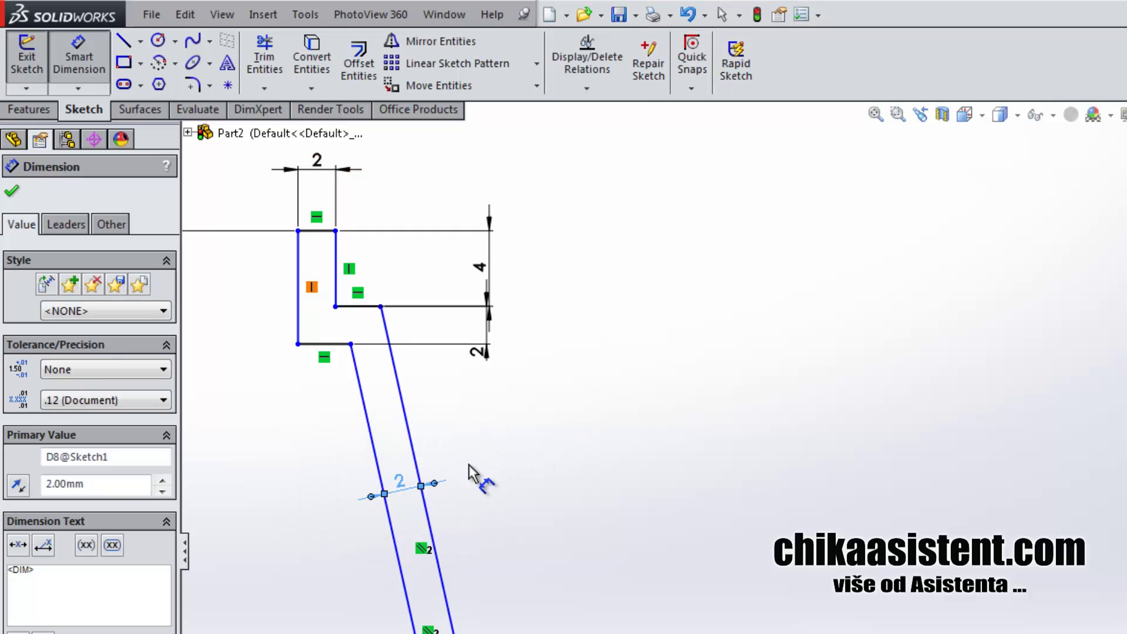
key("Escape")
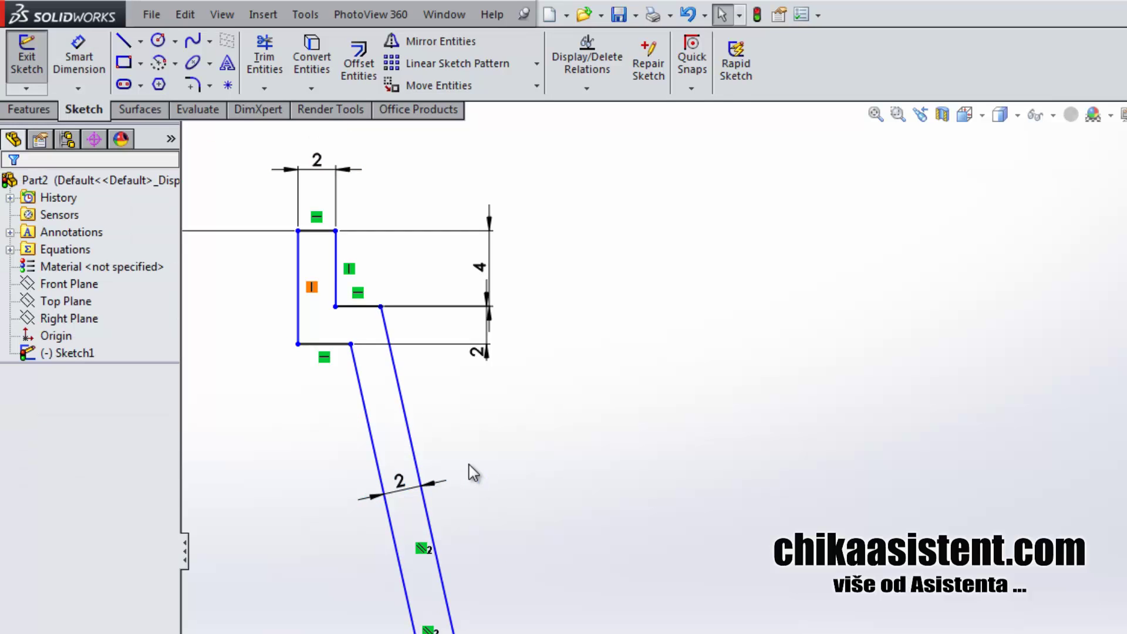
mouse_move(503, 509)
middle_mouse_down("ctrl")
mouse_move(598, 297)
mouse_move(480, 500)
mouse_move(513, 378)
mouse_move(521, 230)
mouse_move(481, 335)
mouse_move(504, 360)
mouse_move(494, 402)
mouse_move(529, 420)
mouse_move(352, 314)
middle_mouse_up("ctrl")
scroll(529, 421, "down", 2)
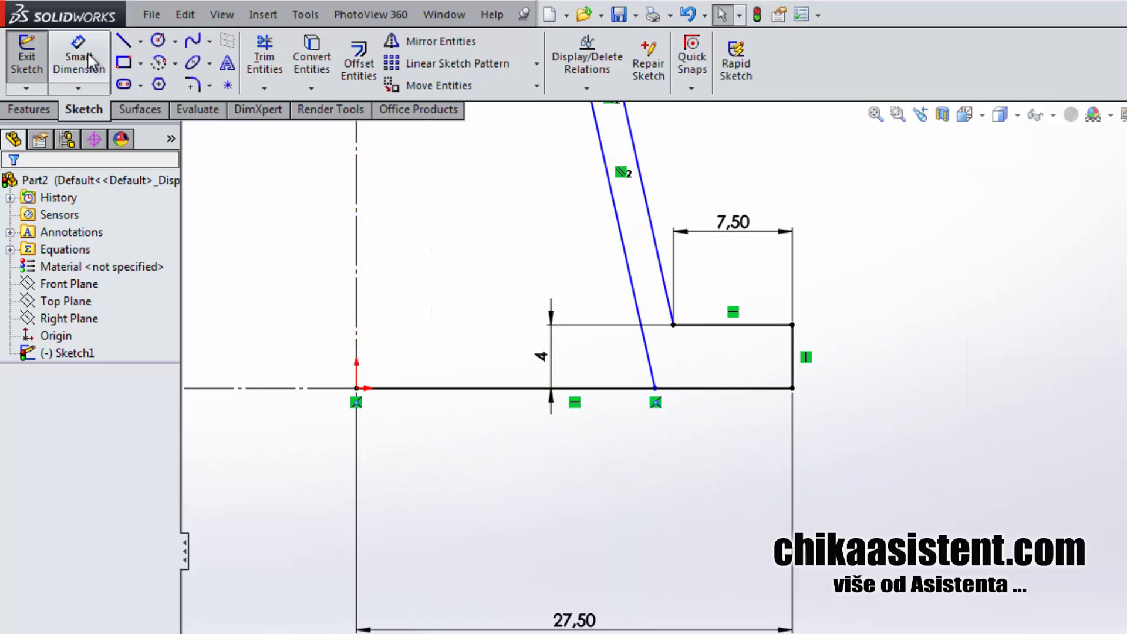
Trim the bottom line between the origin and the slanted wall.
left_click(263, 65)
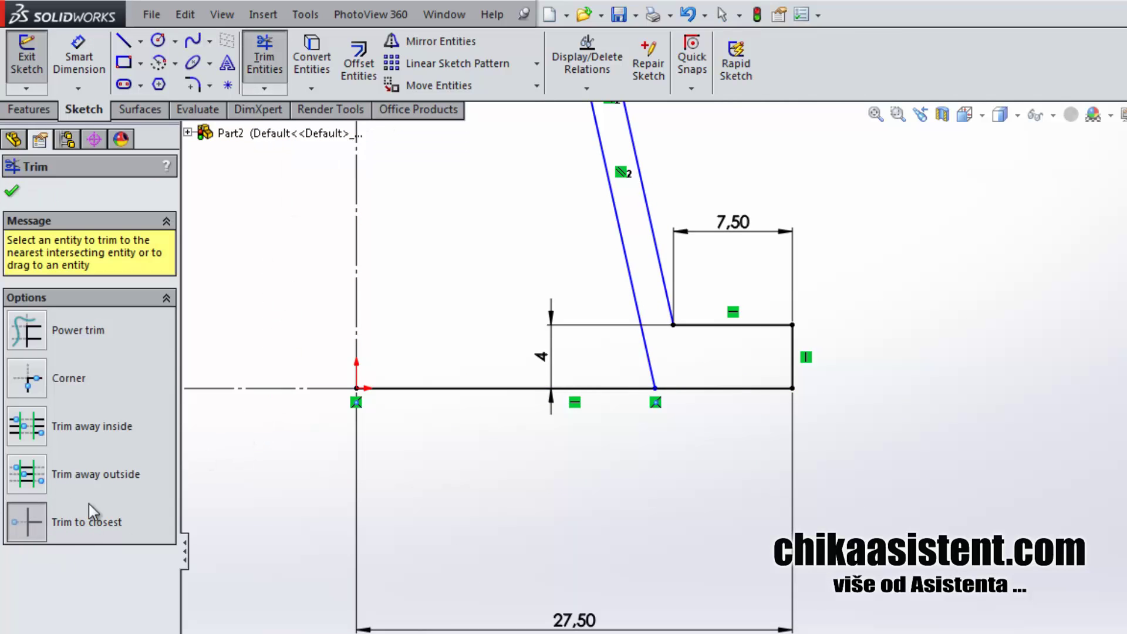
left_click(435, 390)
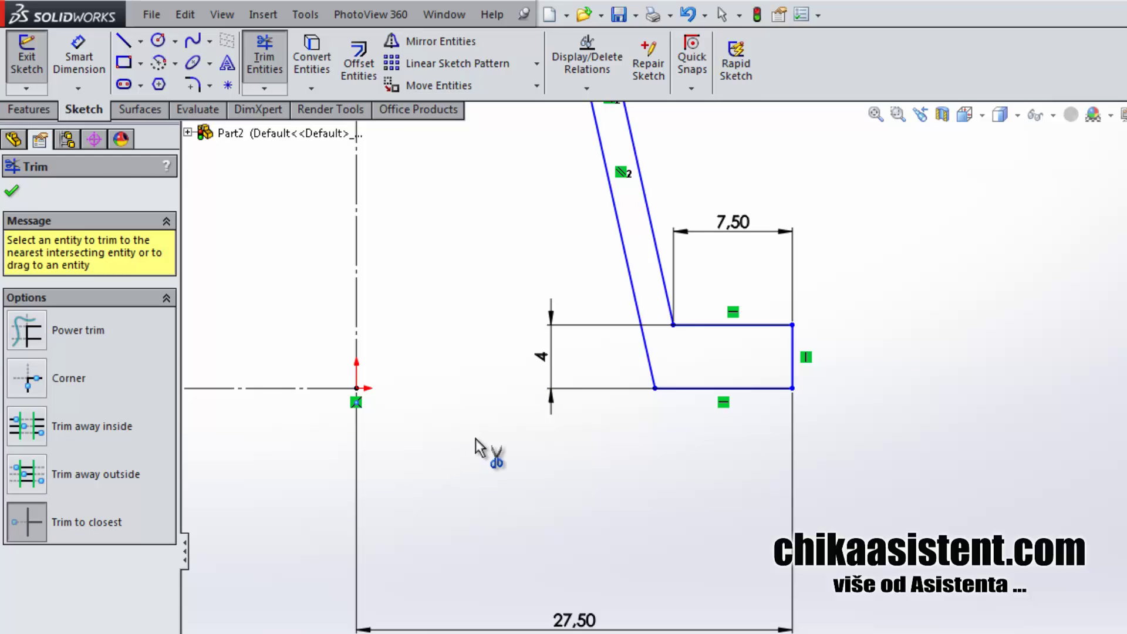
key("Escape")
middle_click_drag(612, 347, 534, 431, "ctrl")
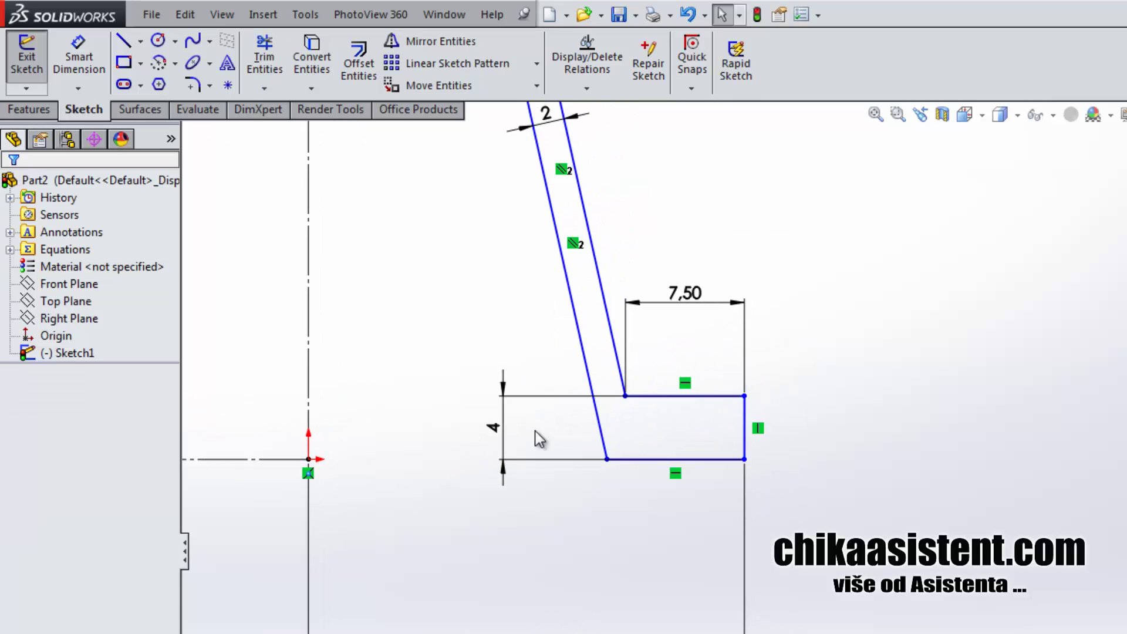
scroll(534, 431, "up", 3)
scroll(516, 446, "down", 2)
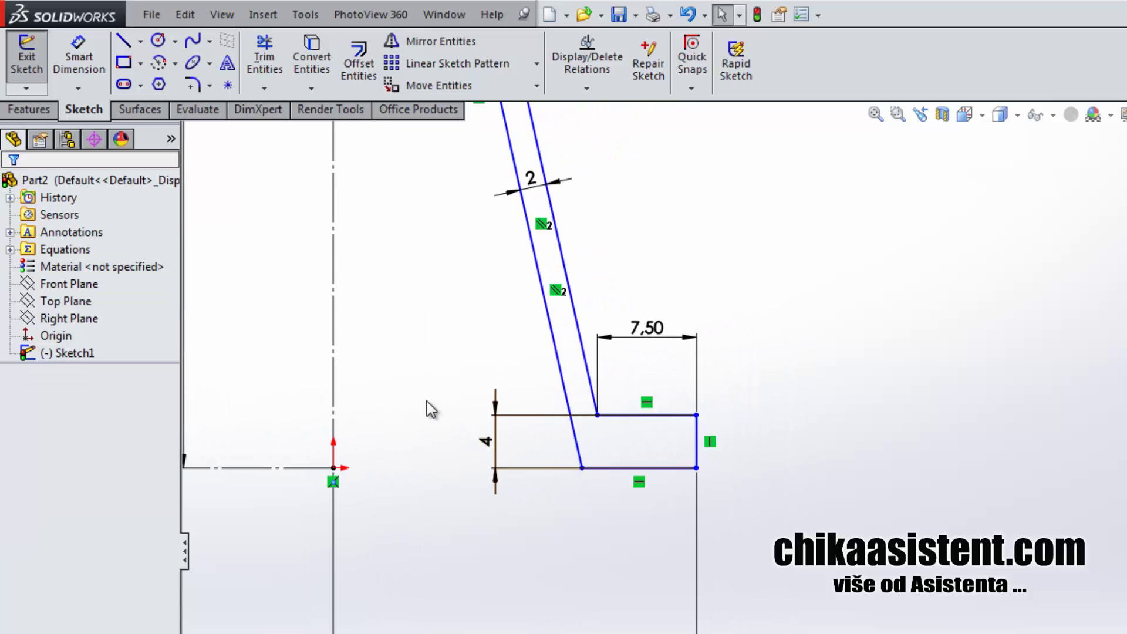
Dimension the wall's lower corner 20 mm from the vertical centerline.
key("s")
left_click(477, 420)
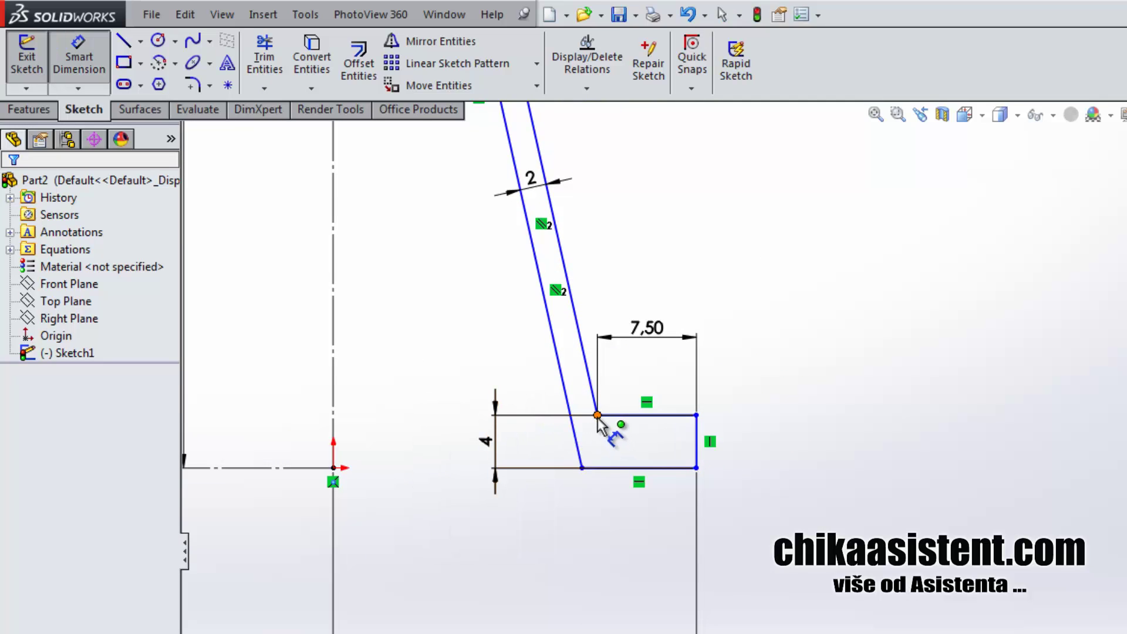
left_click(597, 416)
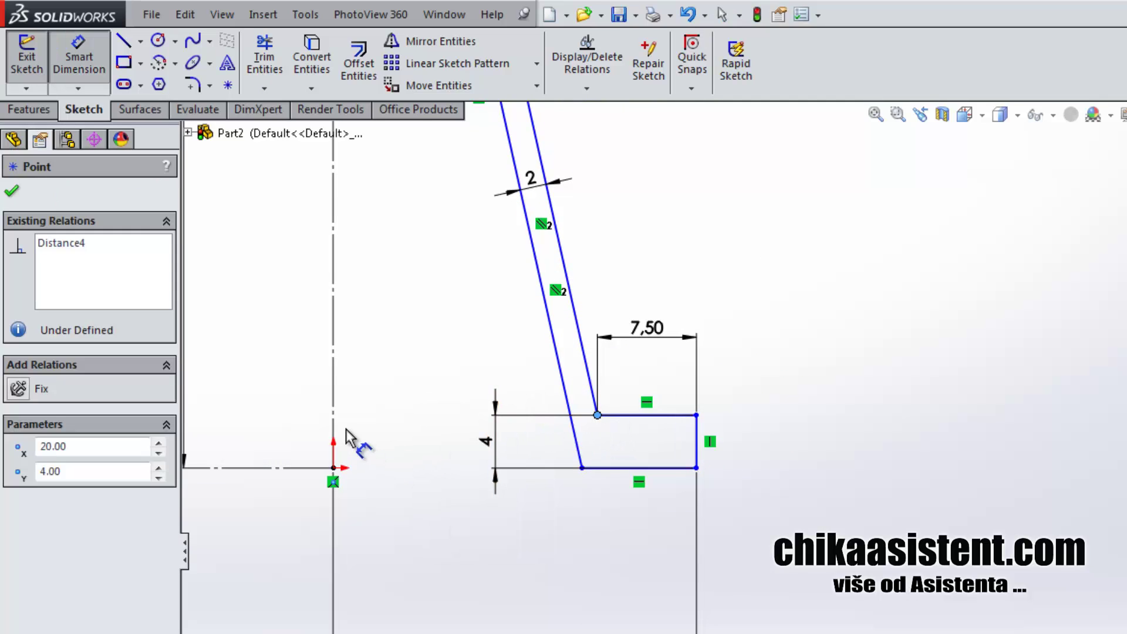
left_click(333, 397)
left_click(406, 531)
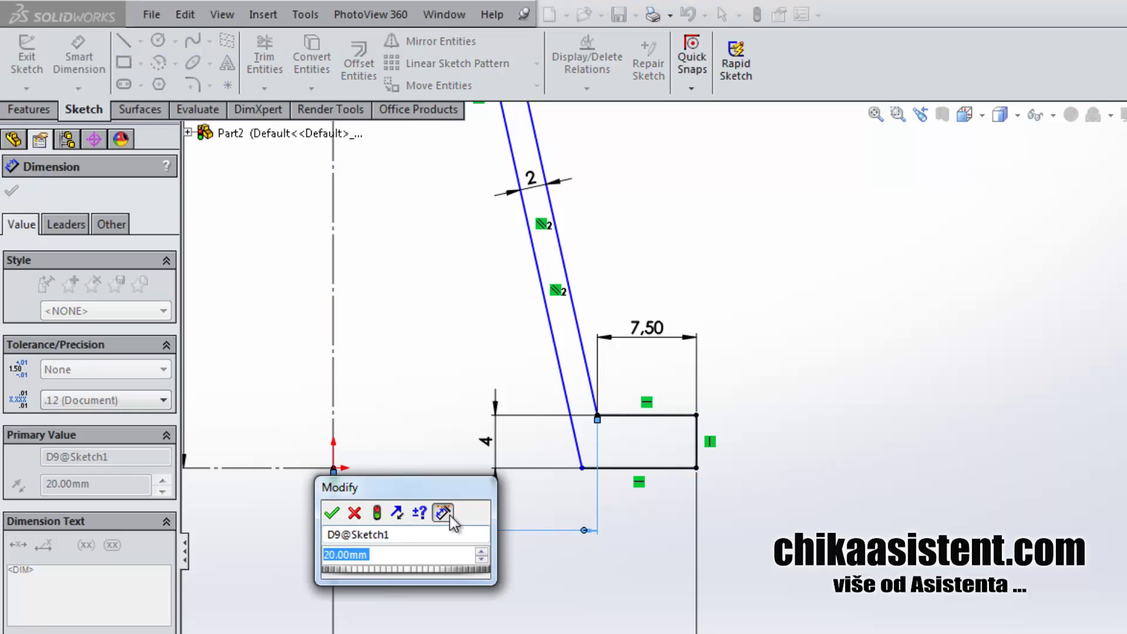
left_click(331, 513)
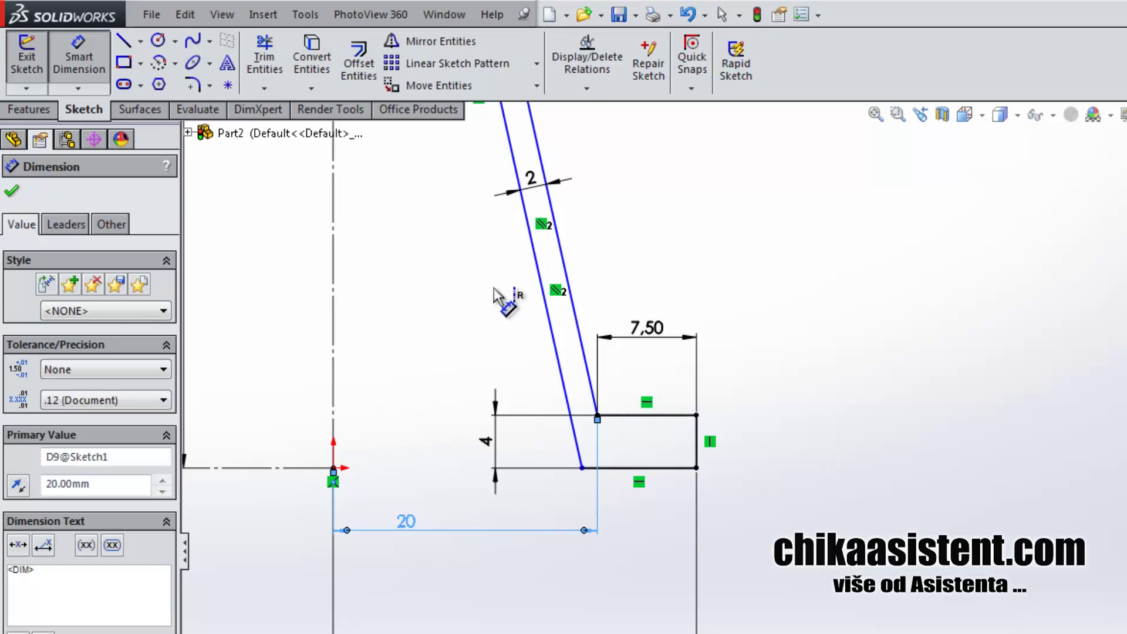
middle_click_drag(500, 294, 396, 593, "ctrl")
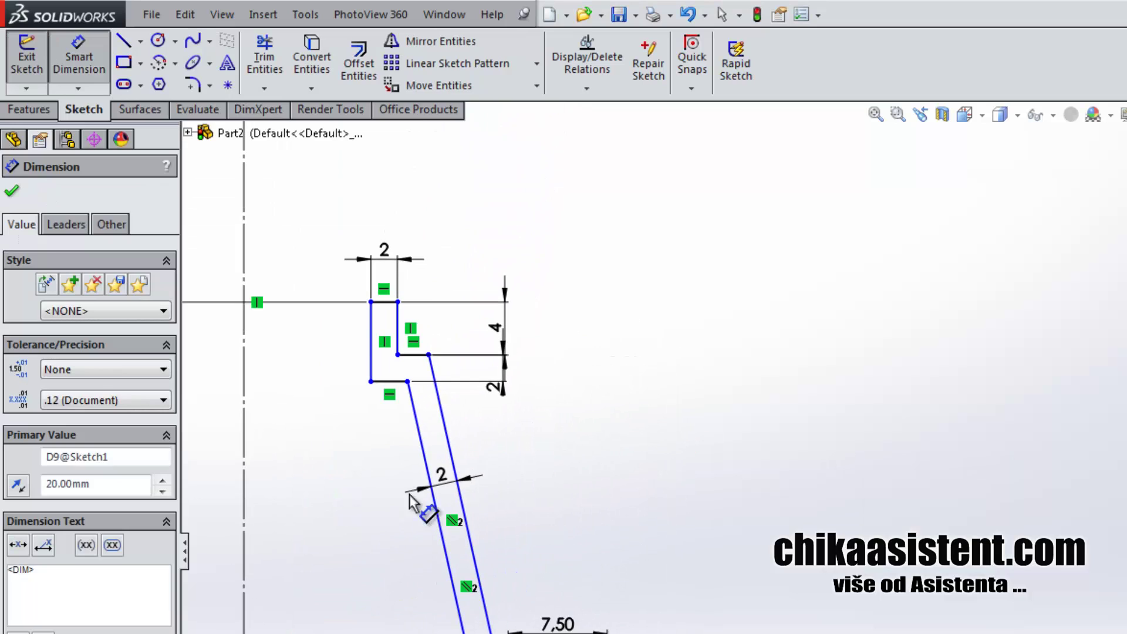
key("Escape")
mouse_move(327, 309)
middle_mouse_down("ctrl")
mouse_move(423, 375)
mouse_move(346, 372)
middle_mouse_up("ctrl")
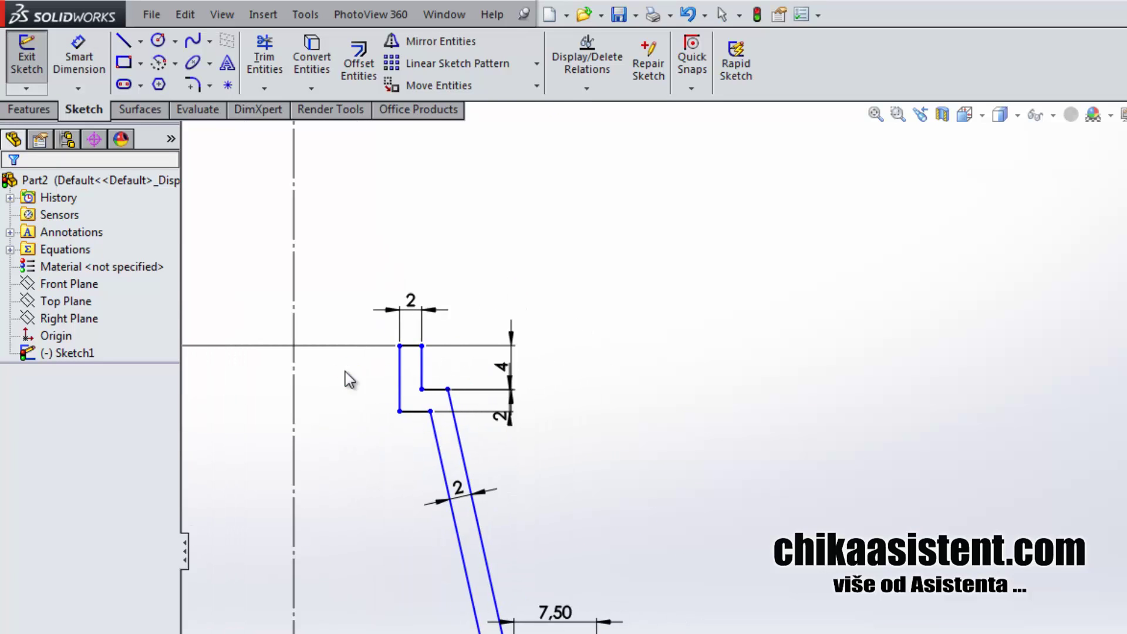
Dimension the neck's inner vertical line 6 from the centreline.
key("s")
left_click(416, 397)
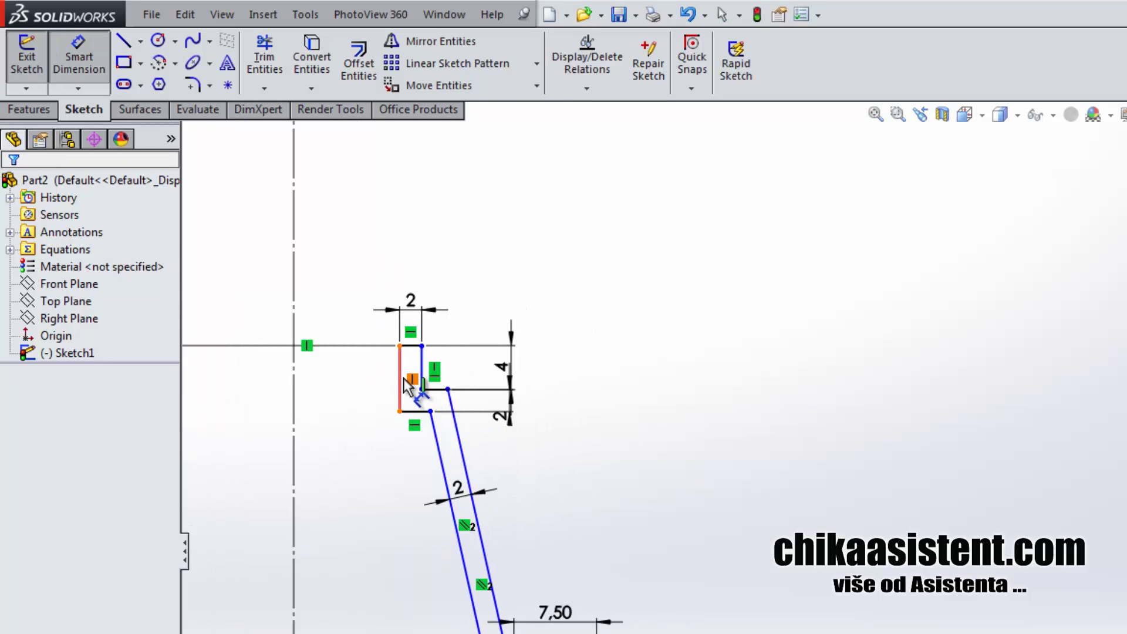
left_click(400, 379)
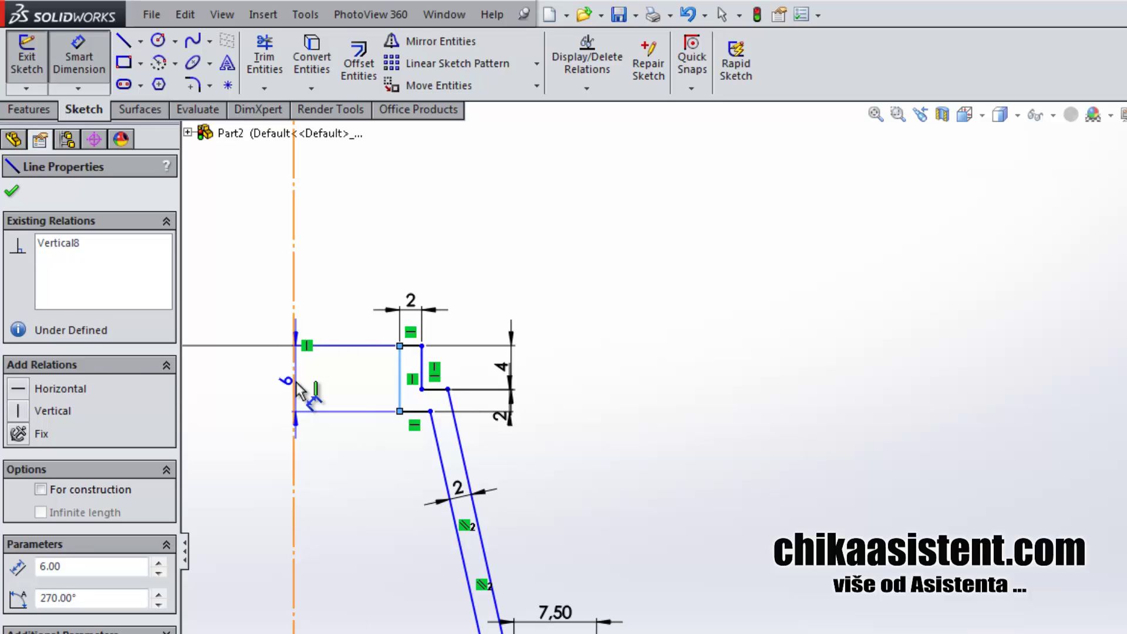
left_click(295, 383)
left_click(388, 288)
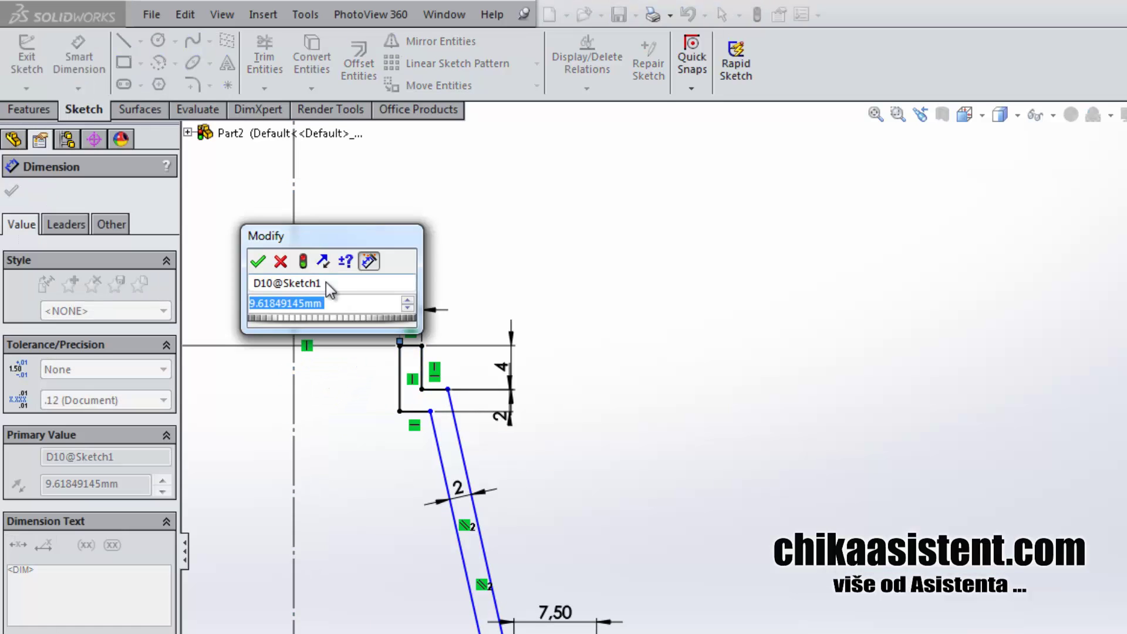
type("6")
key("Return")
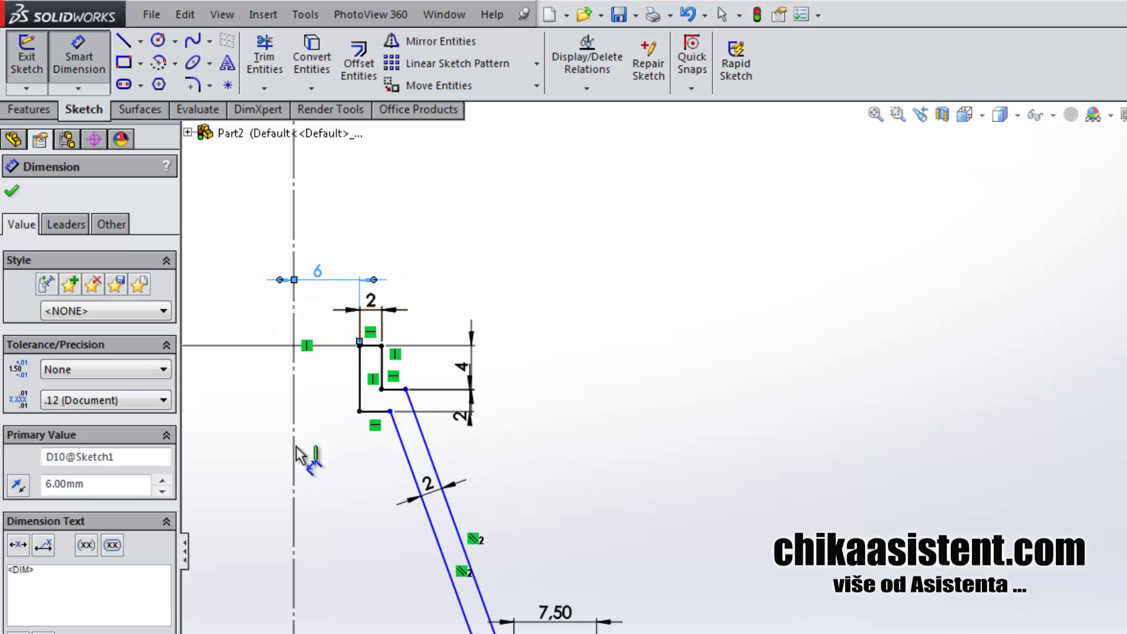
Dimension the slanted wall's corner 9,36 from the centreline and exit the sketch.
scroll(483, 405, "down", 1)
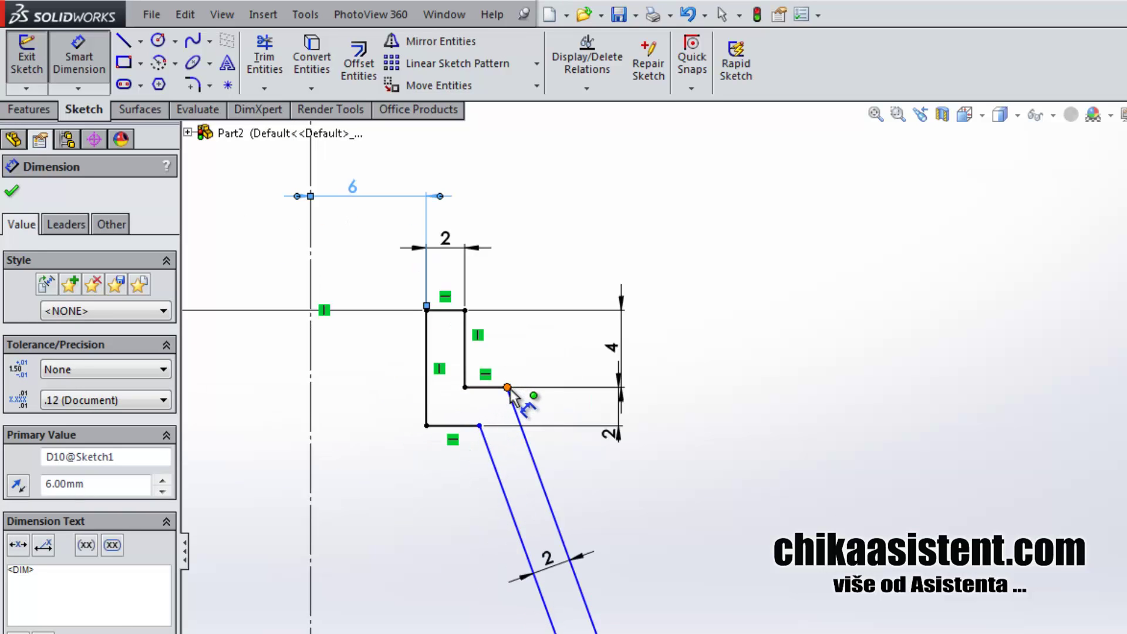
left_click(509, 389)
middle_click_drag(359, 170, 318, 320, "ctrl")
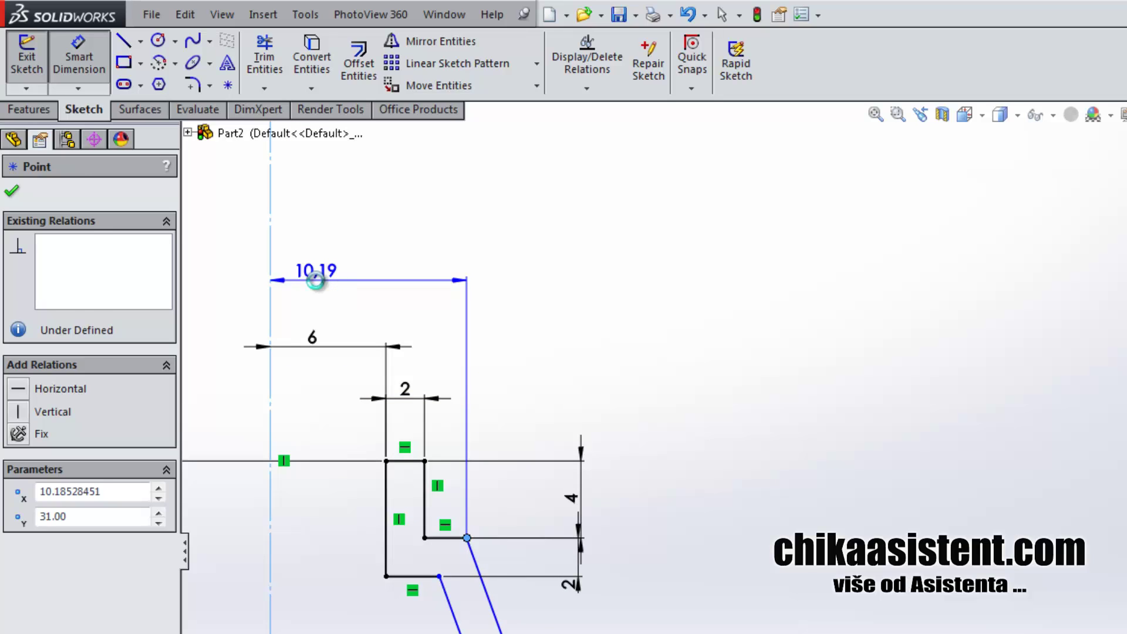
left_click(316, 281)
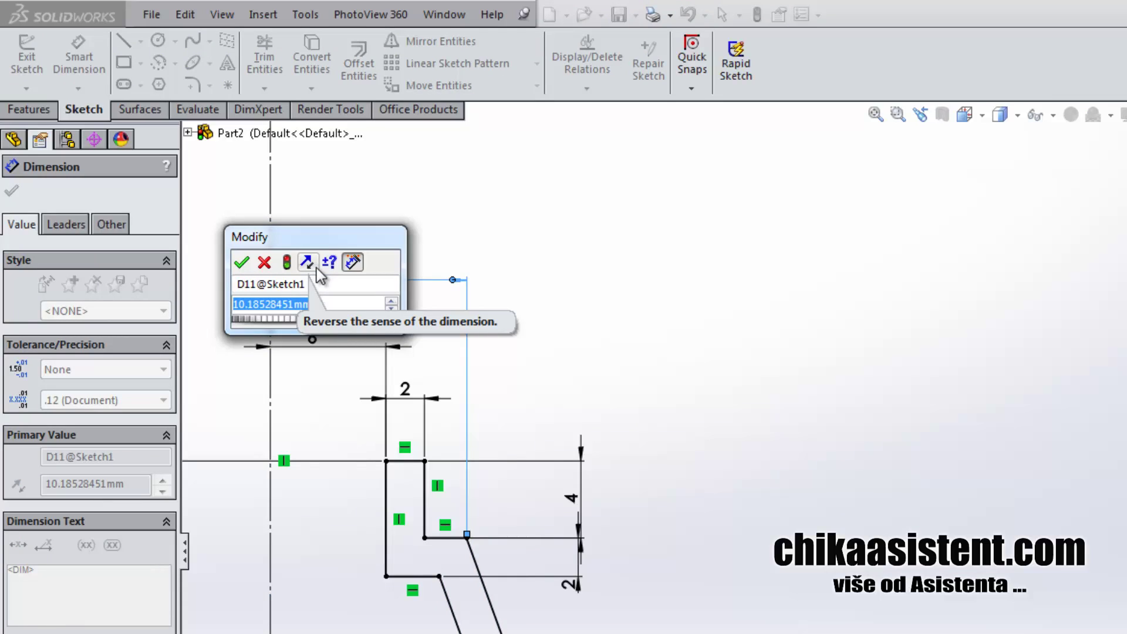
type("9")
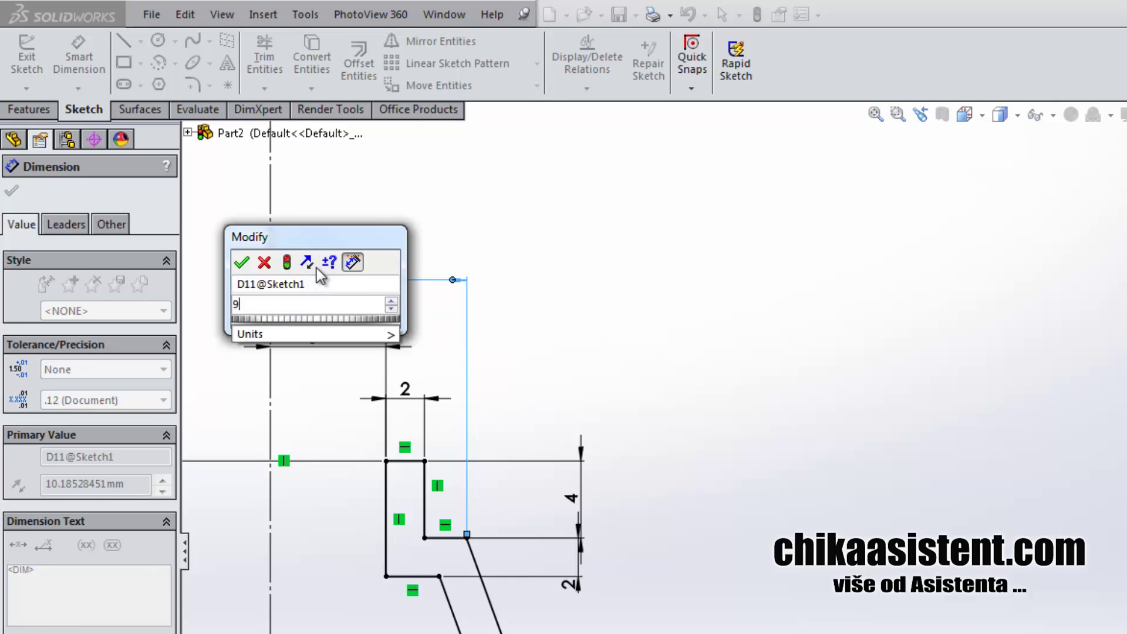
type(",36")
key("Return")
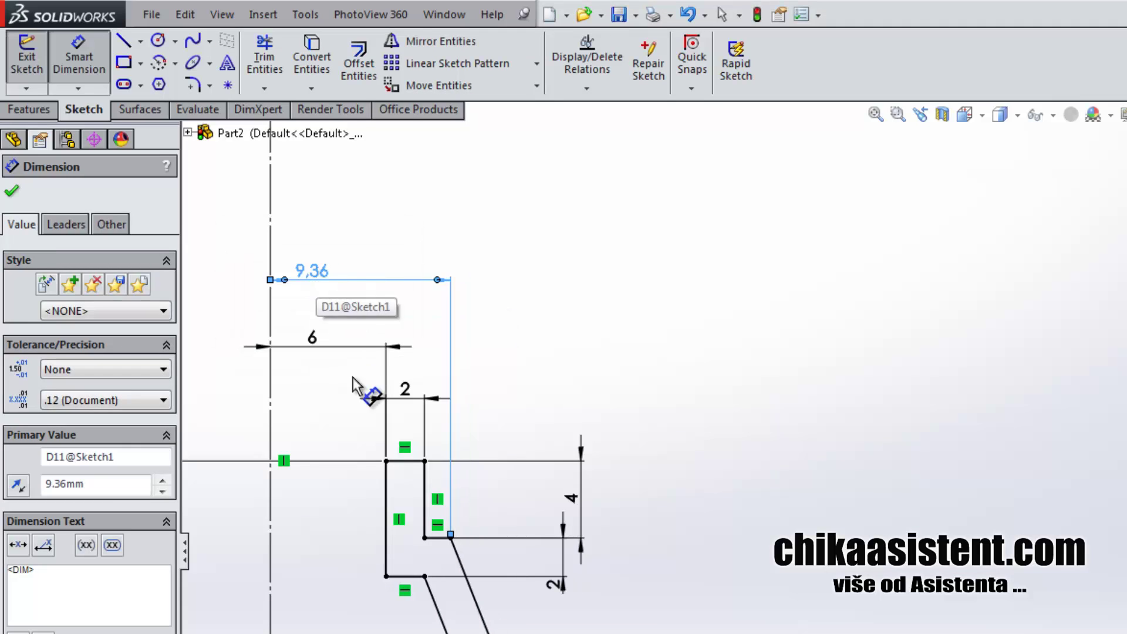
key("Escape")
middle_click_drag(498, 472, 537, 263, "ctrl")
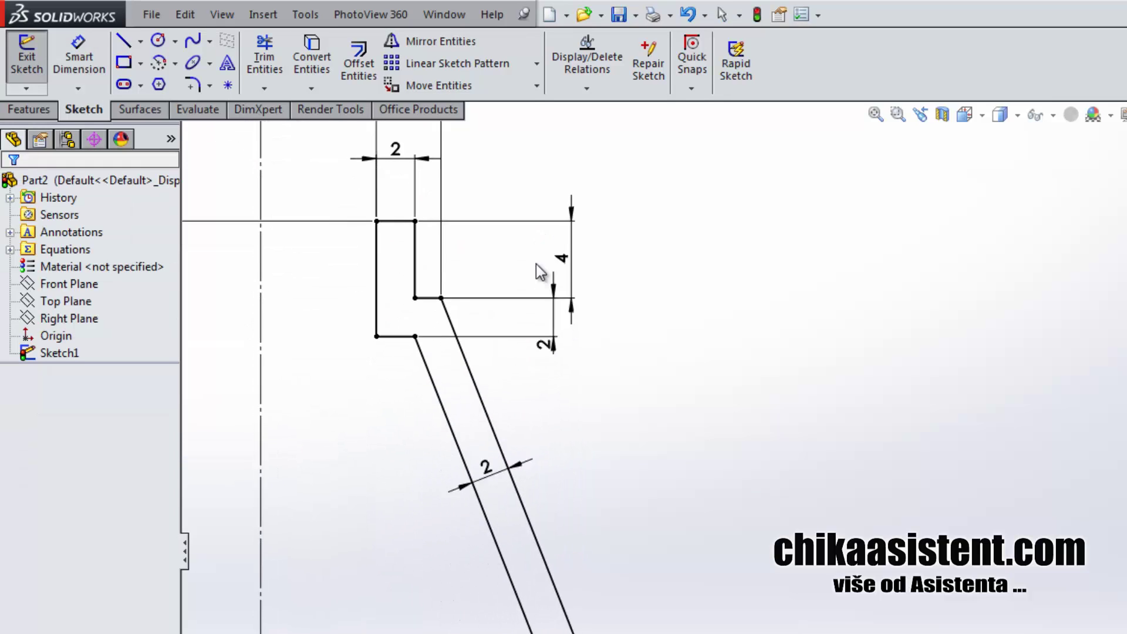
scroll(580, 485, "up", 1)
scroll(722, 562, "up", 1)
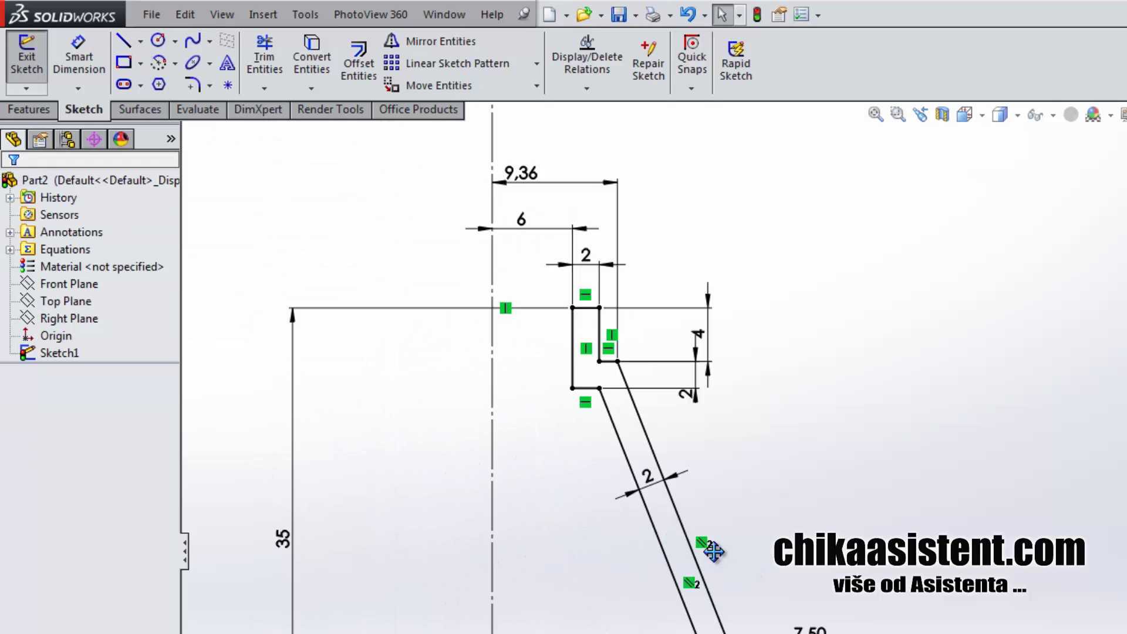
scroll(710, 562, "up", 1)
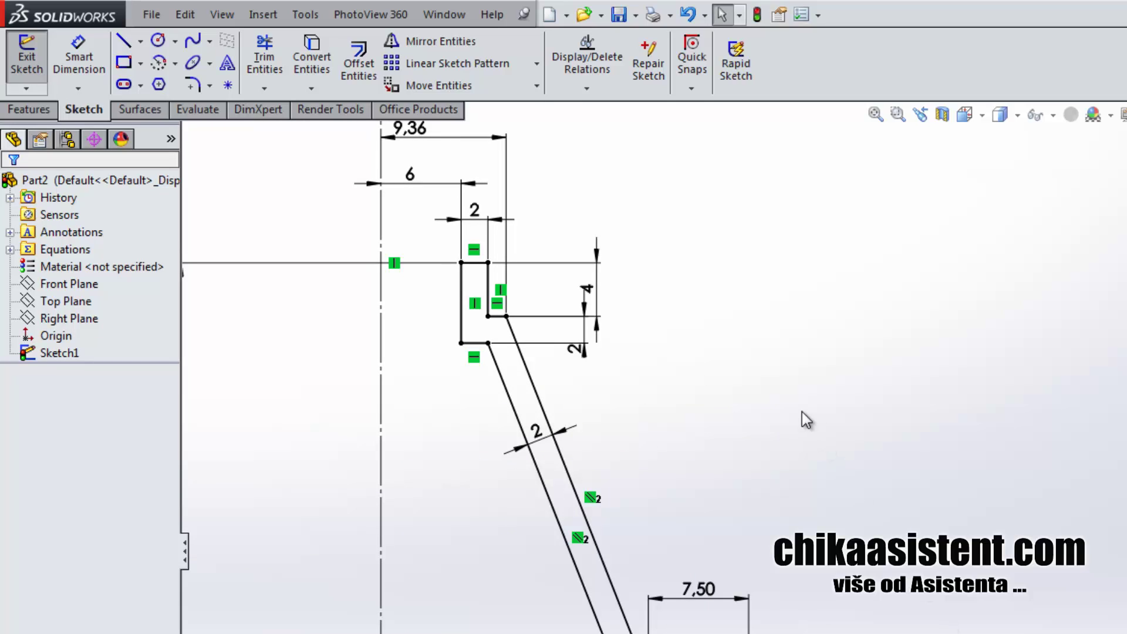
key("ctrl+b")
Revolve the profile 360° around the centreline into the flanged cone.
mouse_move(730, 508)
middle_mouse_down()
mouse_move(675, 584)
mouse_move(552, 525)
middle_mouse_up()
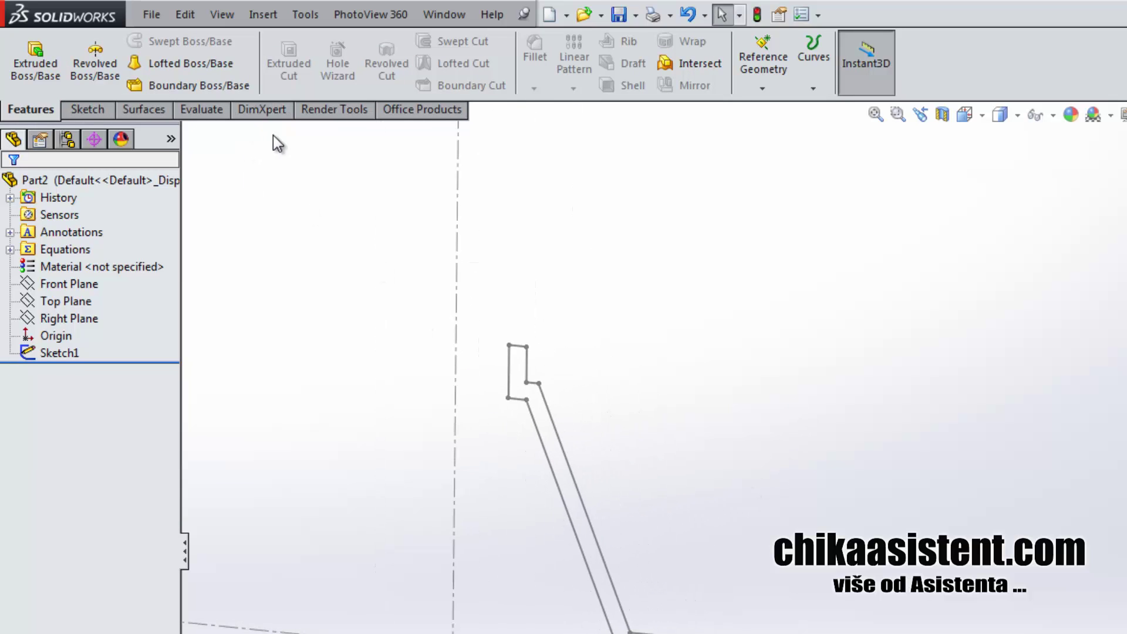
left_click(86, 76)
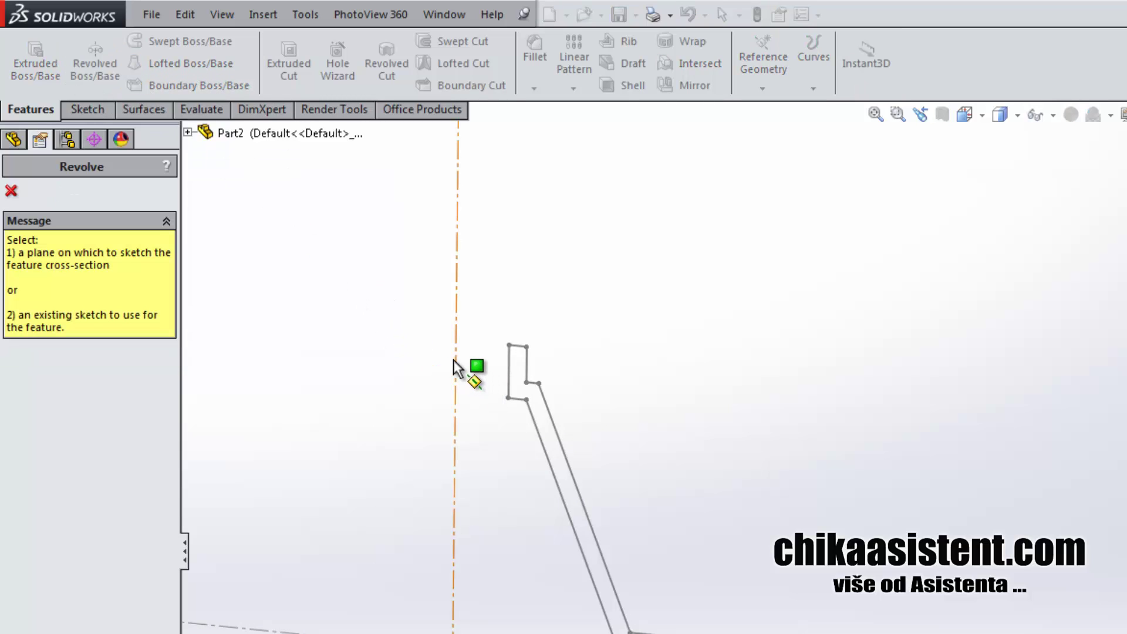
left_click(365, 301)
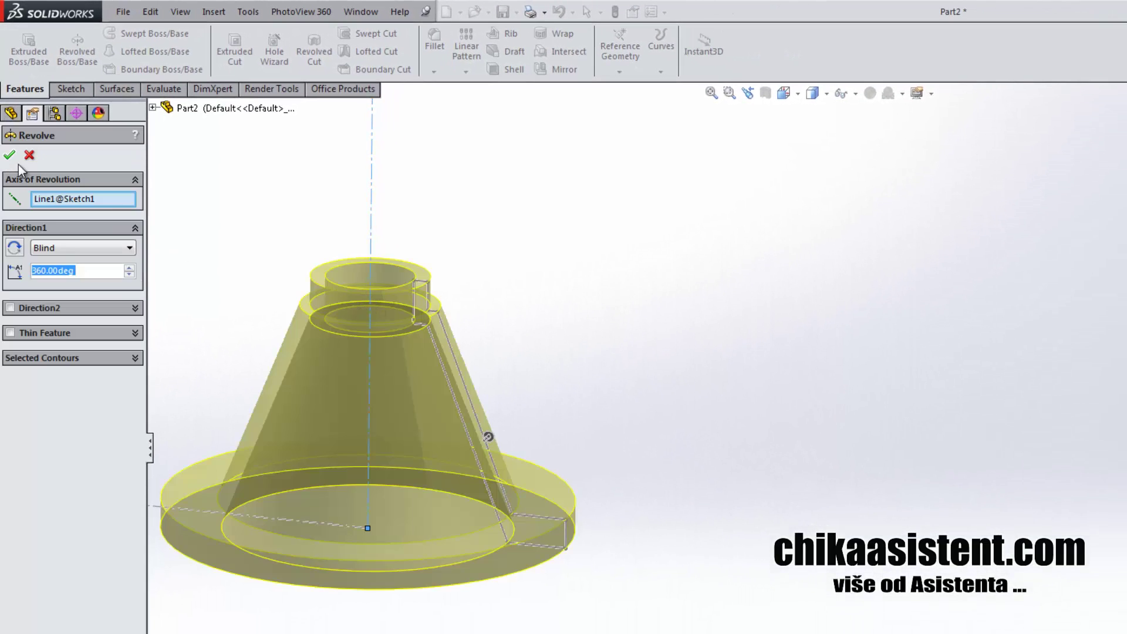
left_click(9, 155)
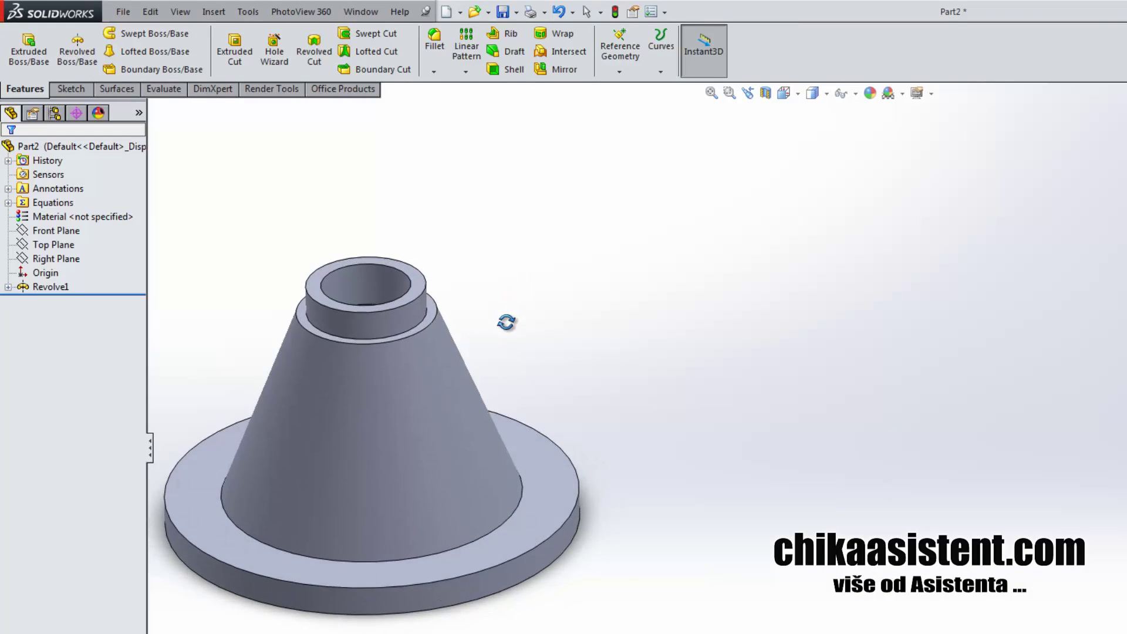
middle_click_drag(536, 262, 566, 242, "ctrl")
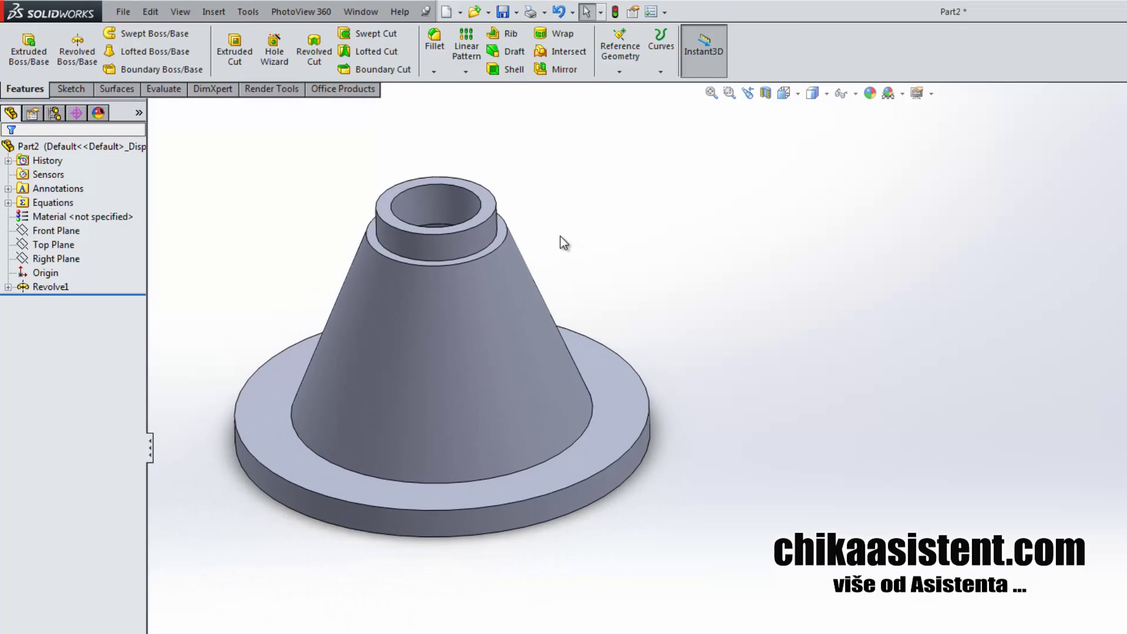
Save the part as lokaciju.
key("ctrl+s")
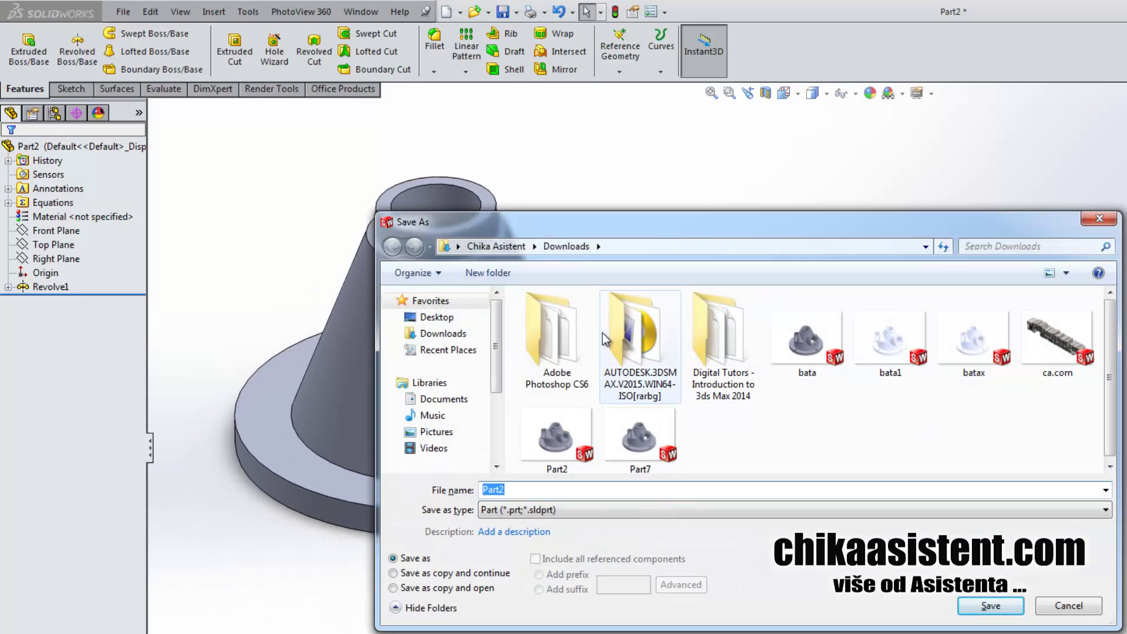
type("lok")
type("u")
key("Return")
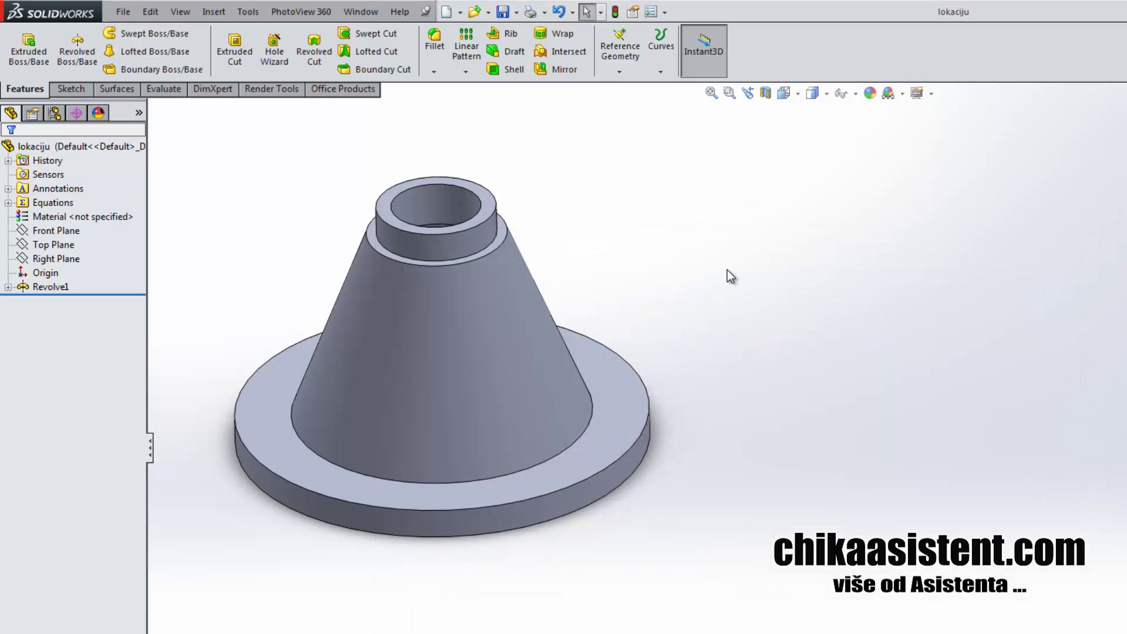
mouse_move(633, 302)
middle_mouse_down()
mouse_move(557, 433)
mouse_move(508, 450)
mouse_move(534, 305)
middle_mouse_up()
Start a sketch on the flange's top face and draw a small circle above the axis.
left_click(521, 302)
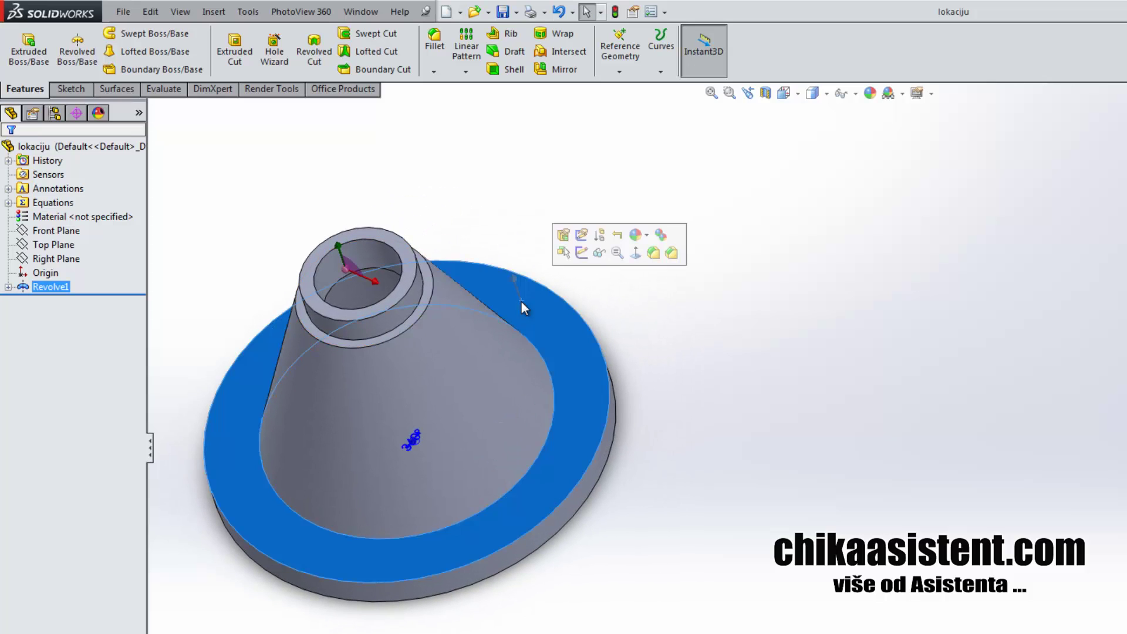
left_click(587, 254)
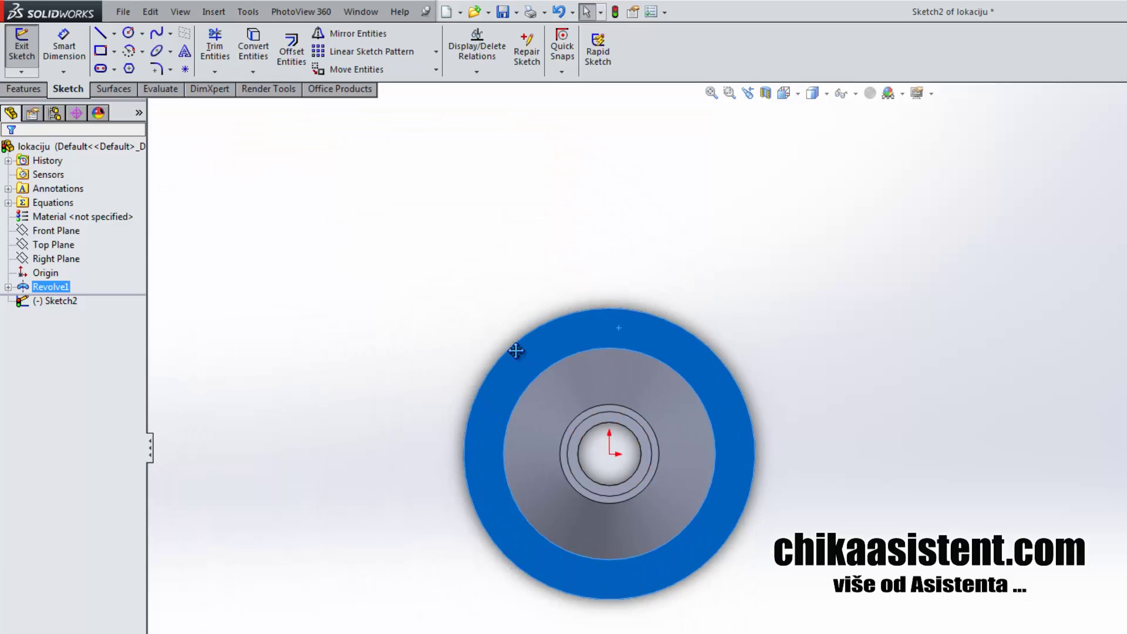
middle_click_drag(515, 351, 261, 191, "ctrl")
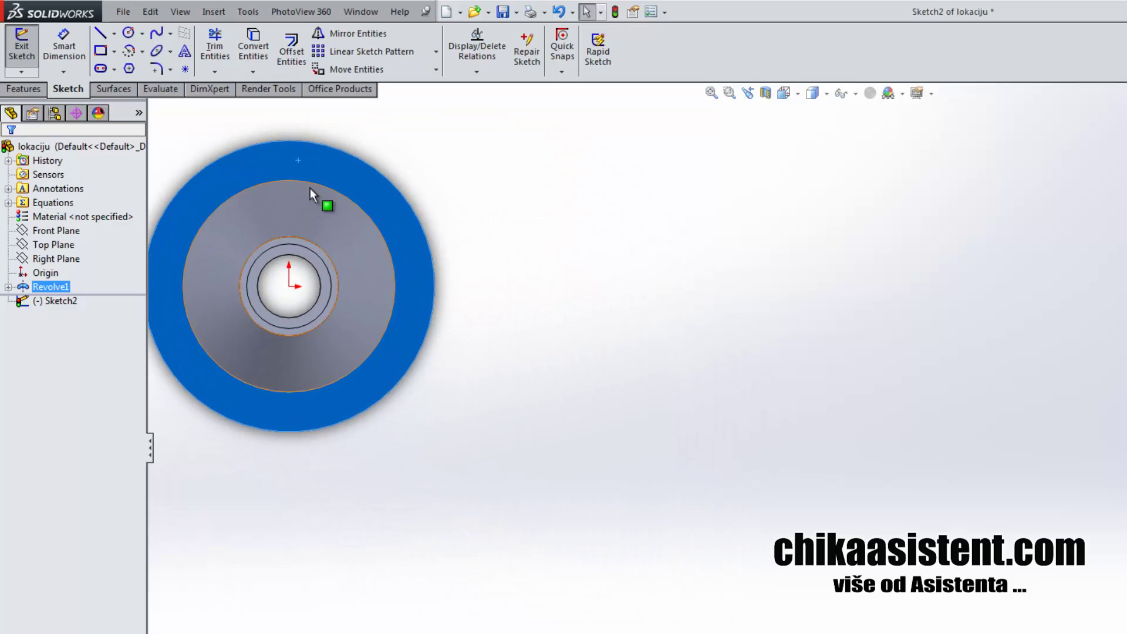
key("s")
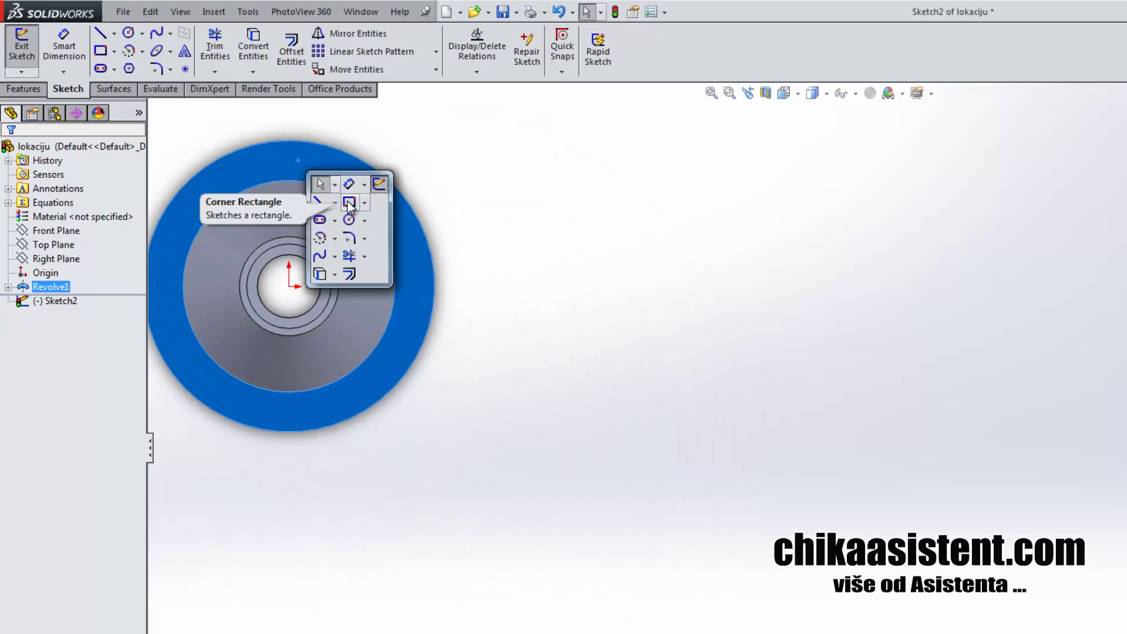
left_click(349, 221)
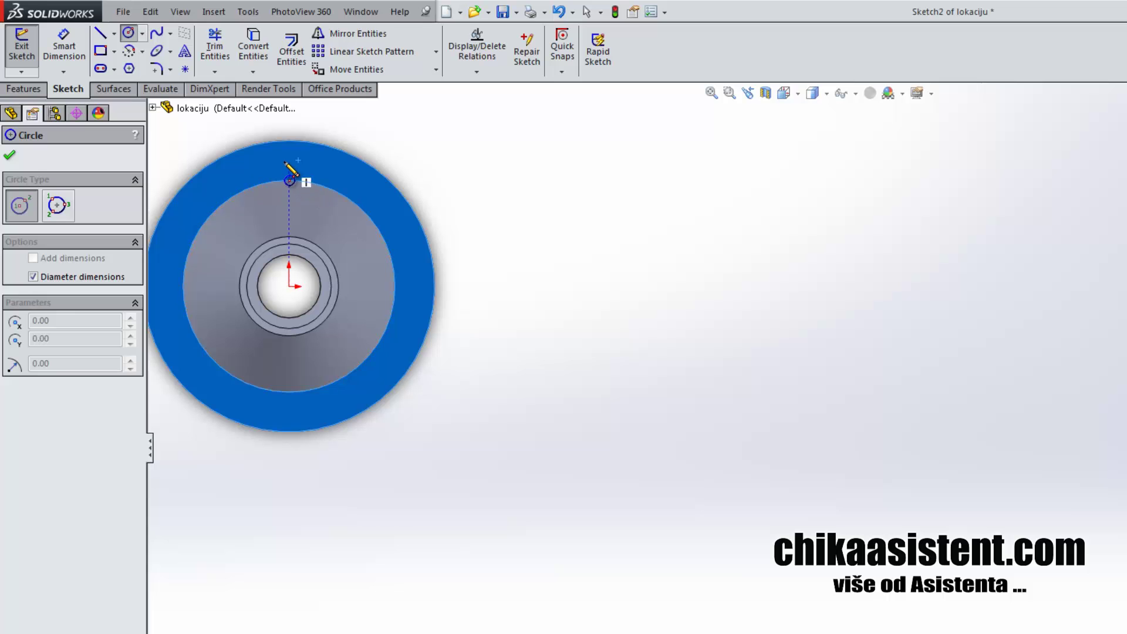
left_click(293, 174)
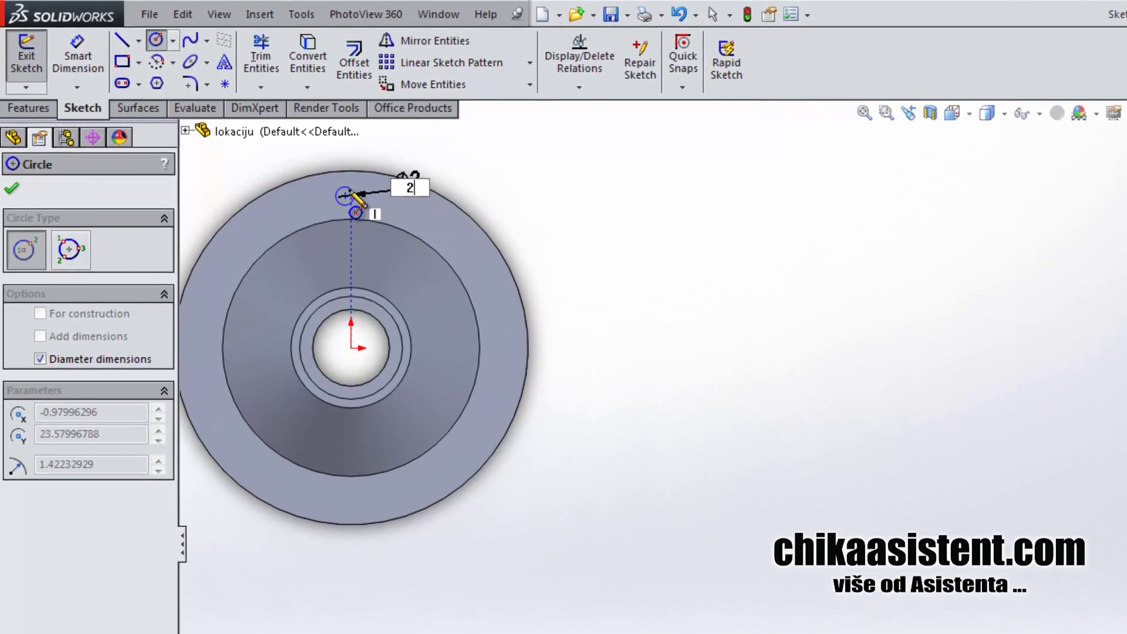
type("2")
left_click(290, 160)
key("Escape")
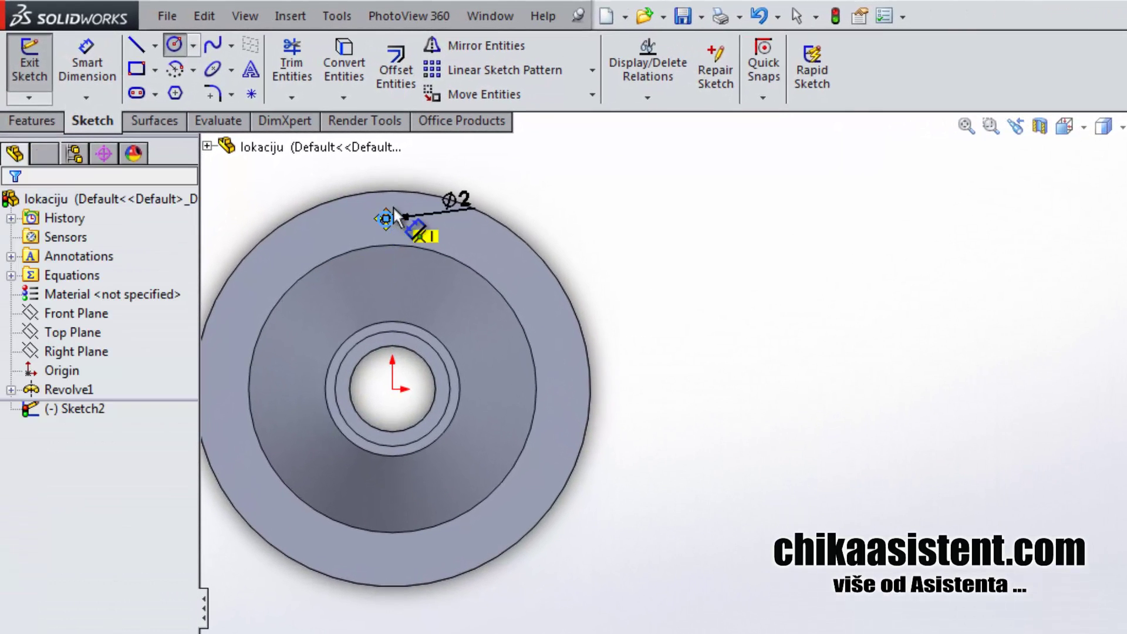
key("Escape")
Set the small circle's diameter to 4 mm.
scroll(418, 219, "down", 3)
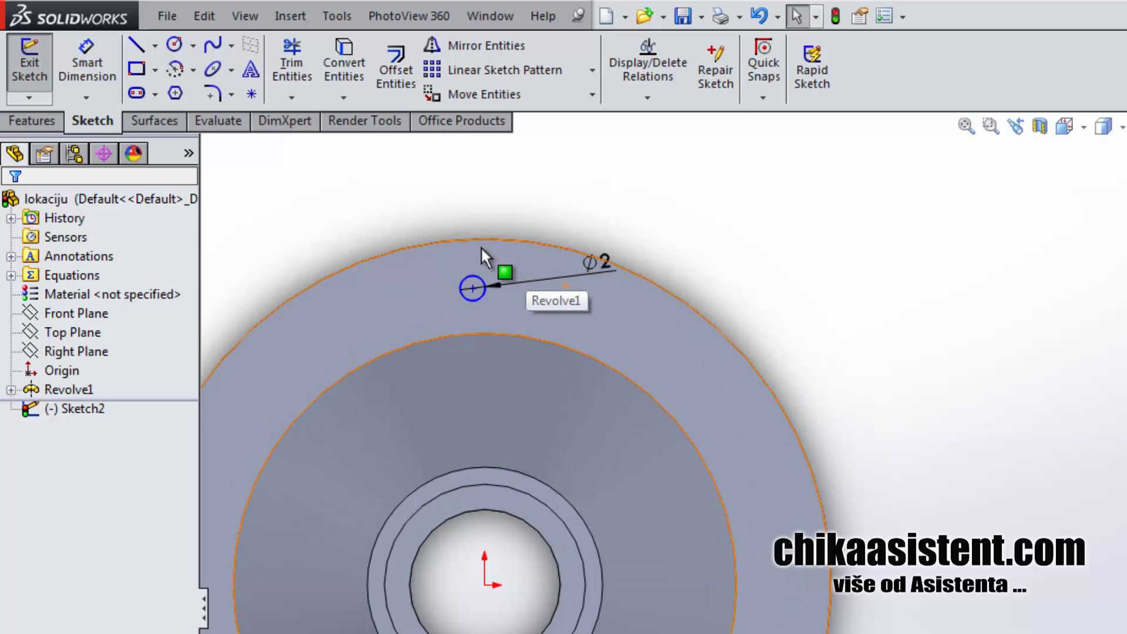
left_click_drag(598, 262, 570, 202)
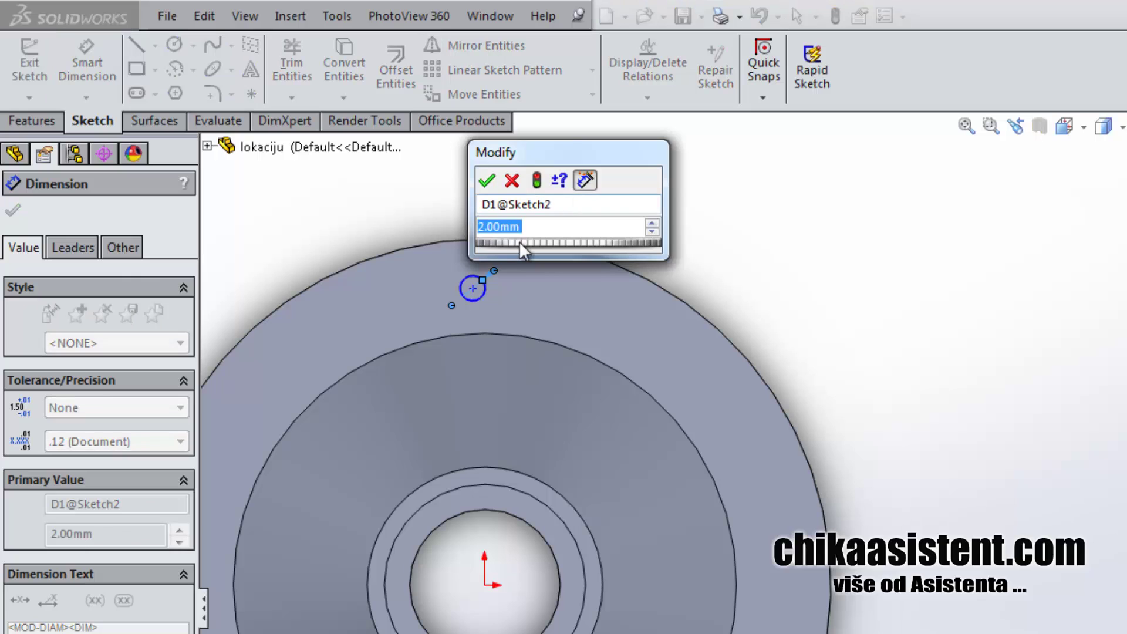
type("4")
key("Return")
left_click(665, 192)
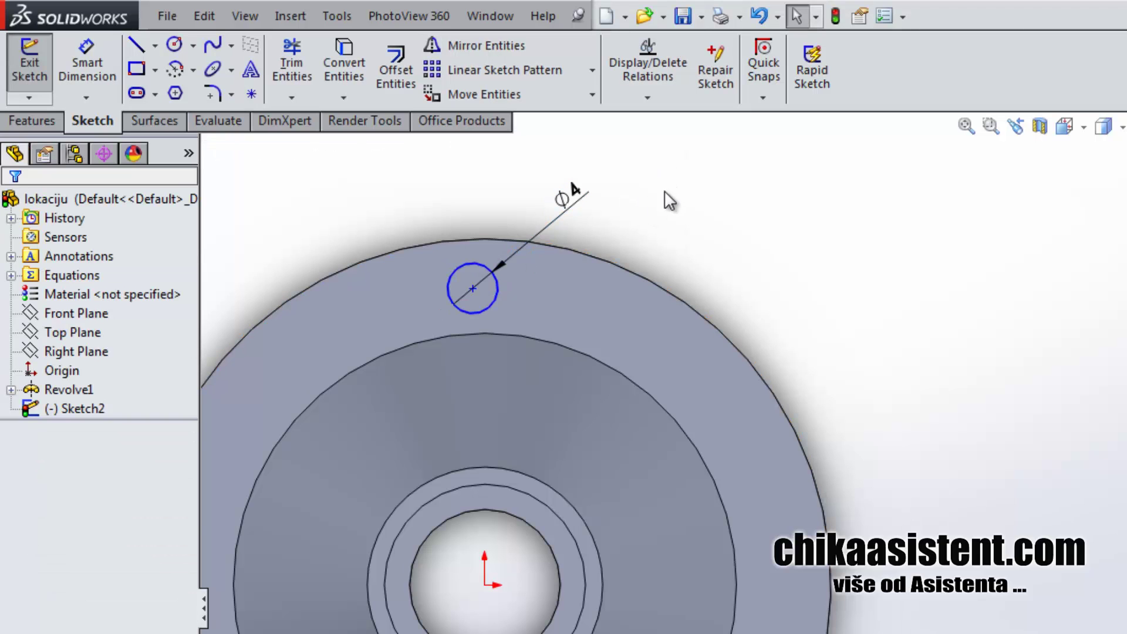
key("l")
Draw a vertical construction line rising from the origin.
left_click(484, 585)
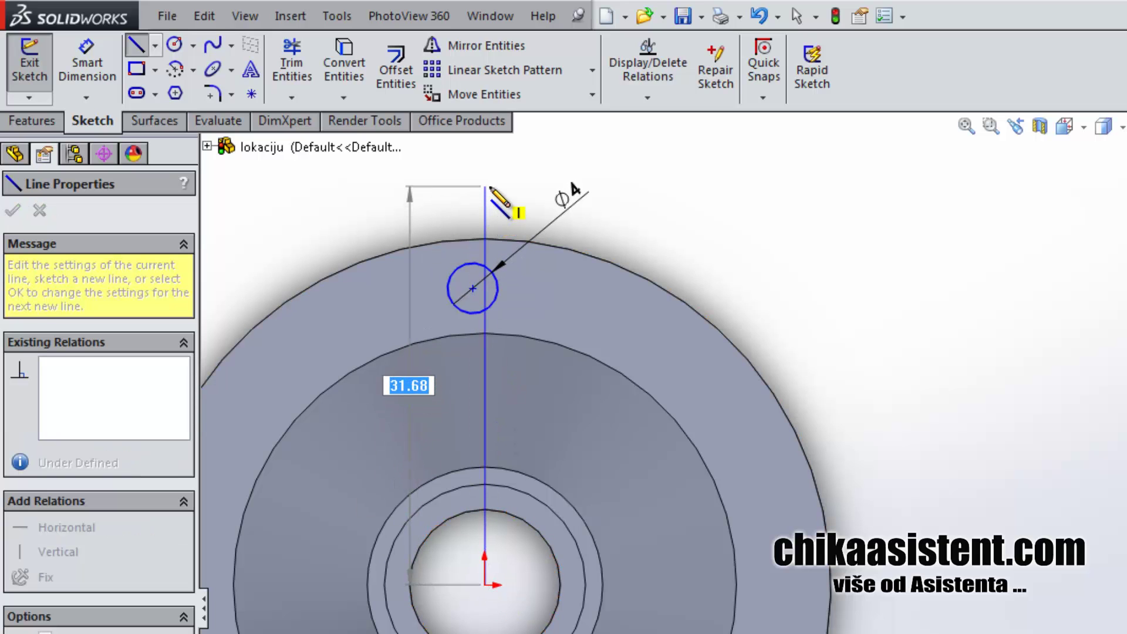
left_click(485, 187)
key("Escape")
left_click(486, 212)
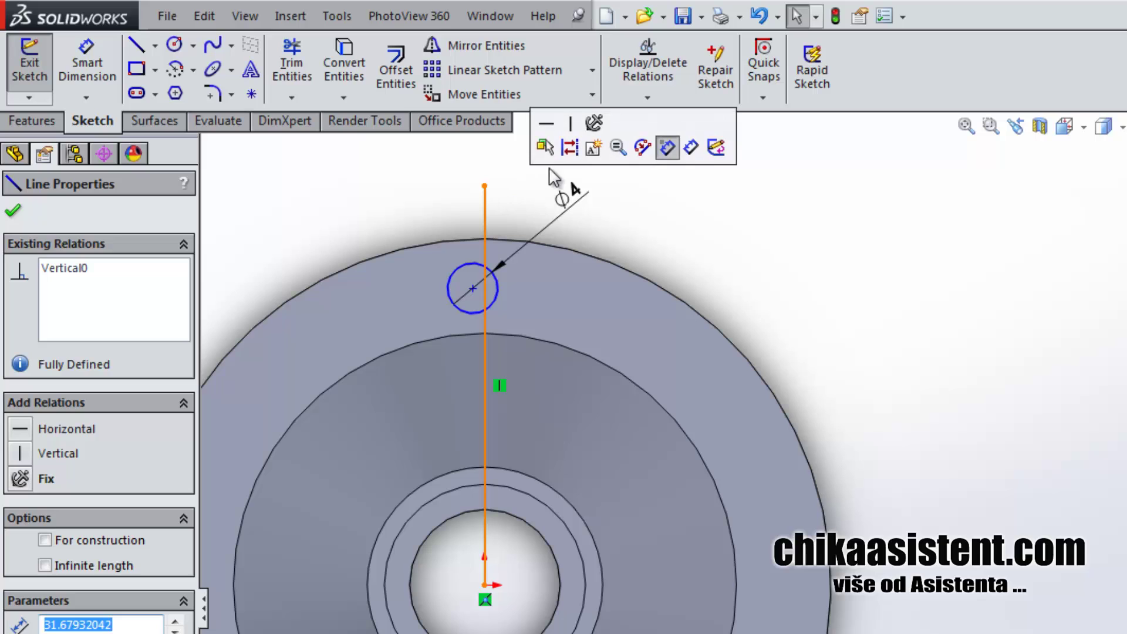
left_click(570, 147)
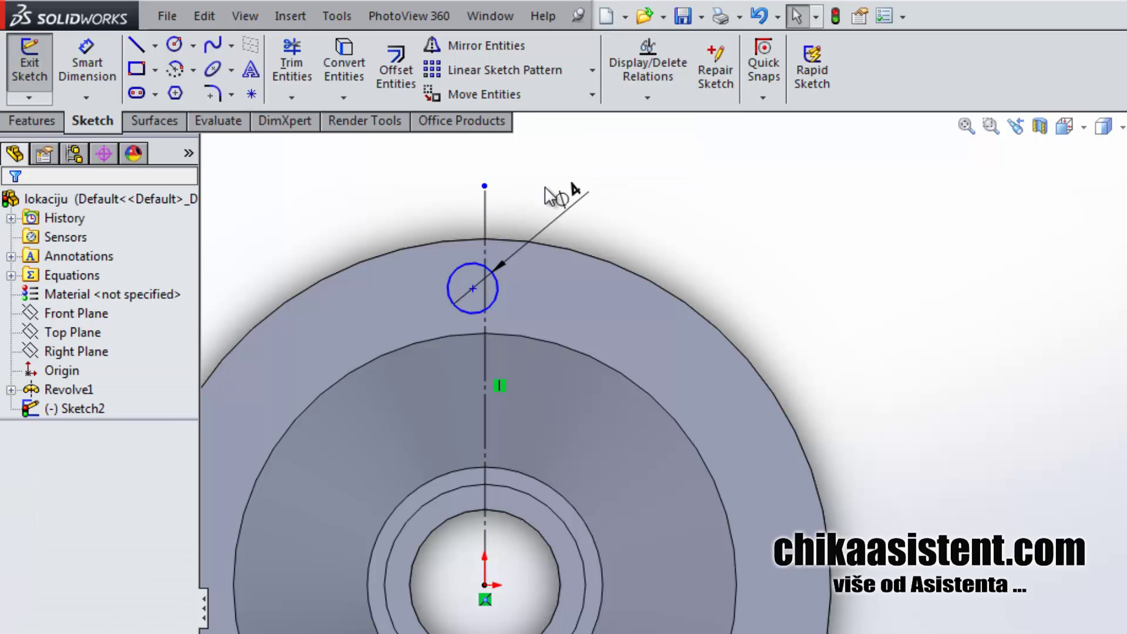
Move the Ø4 circle's centre onto the vertical construction line.
left_click(473, 289)
mouse_move(495, 291)
left_mouse_down()
mouse_move(435, 288)
mouse_move(488, 297)
mouse_move(441, 299)
mouse_move(488, 298)
left_mouse_up()
left_click(516, 196)
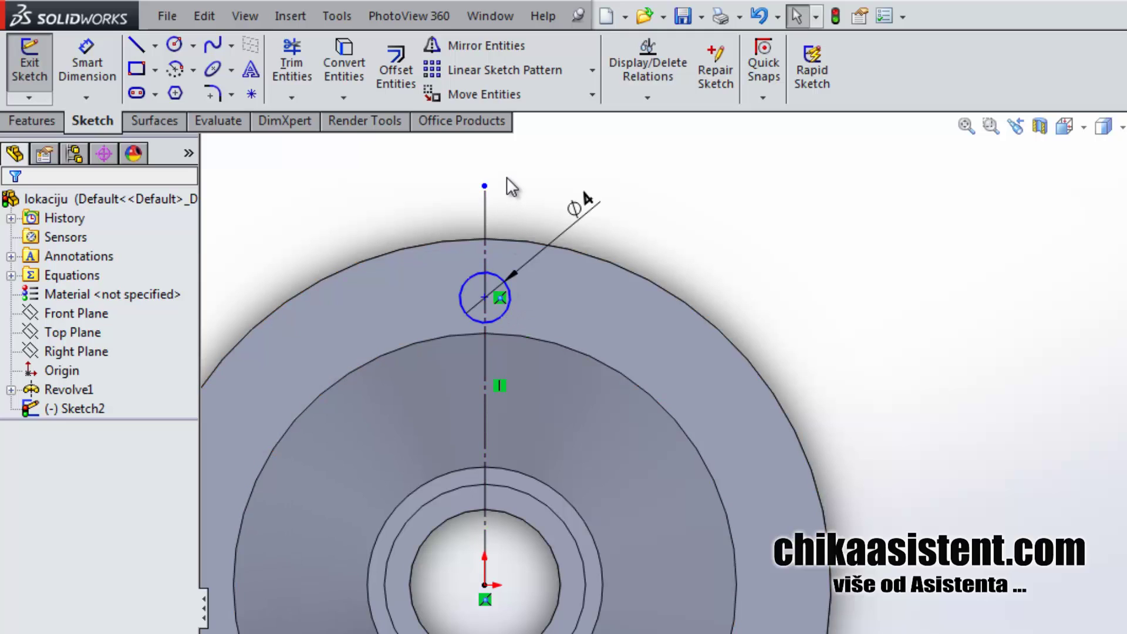
key("s")
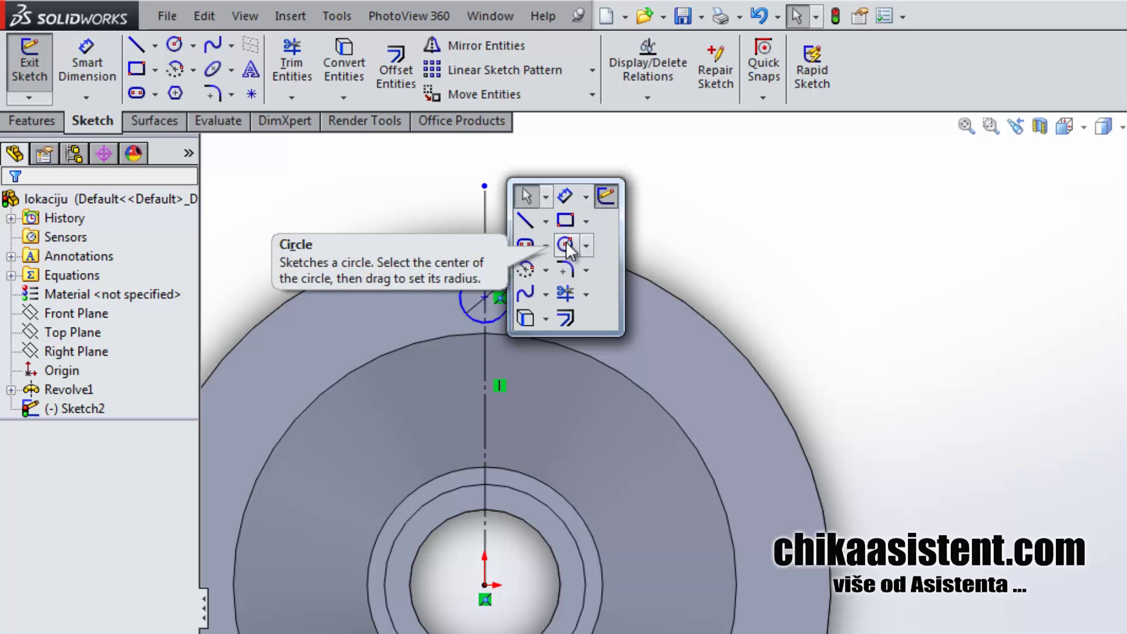
Draw a Ø48 construction circle centred on the origin.
left_click(567, 247)
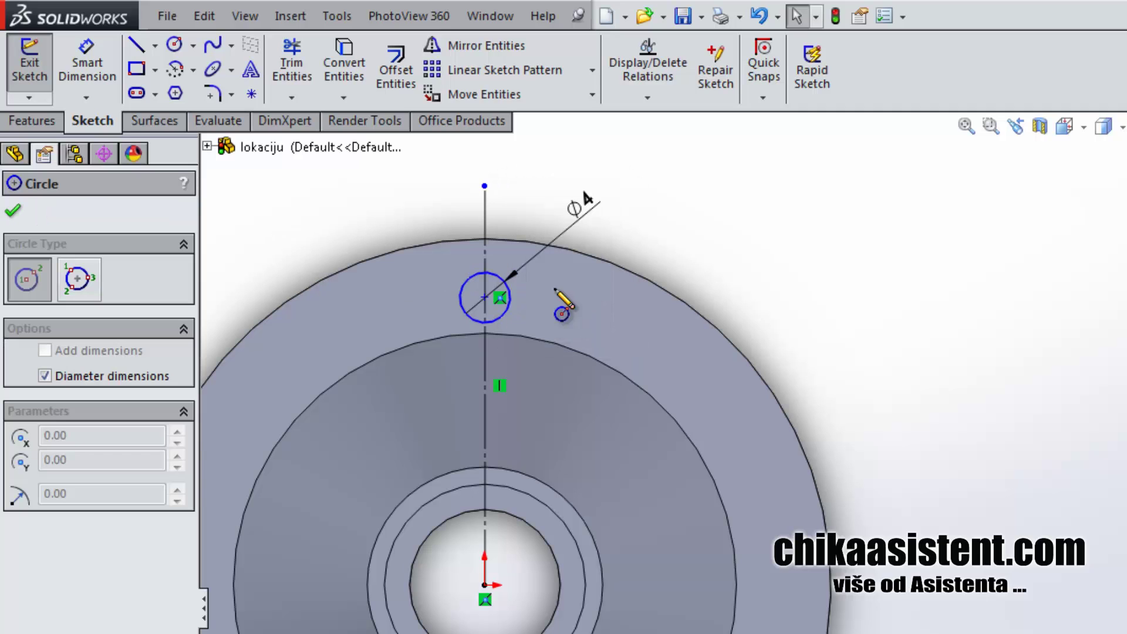
left_click(484, 585)
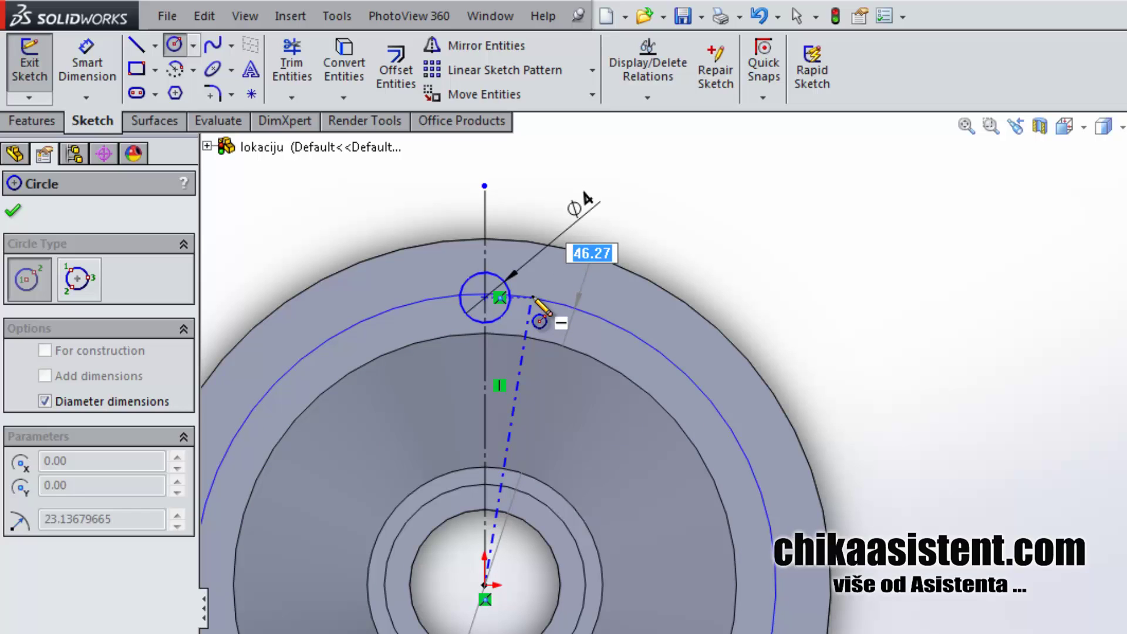
type("48")
key("Return")
key("Escape")
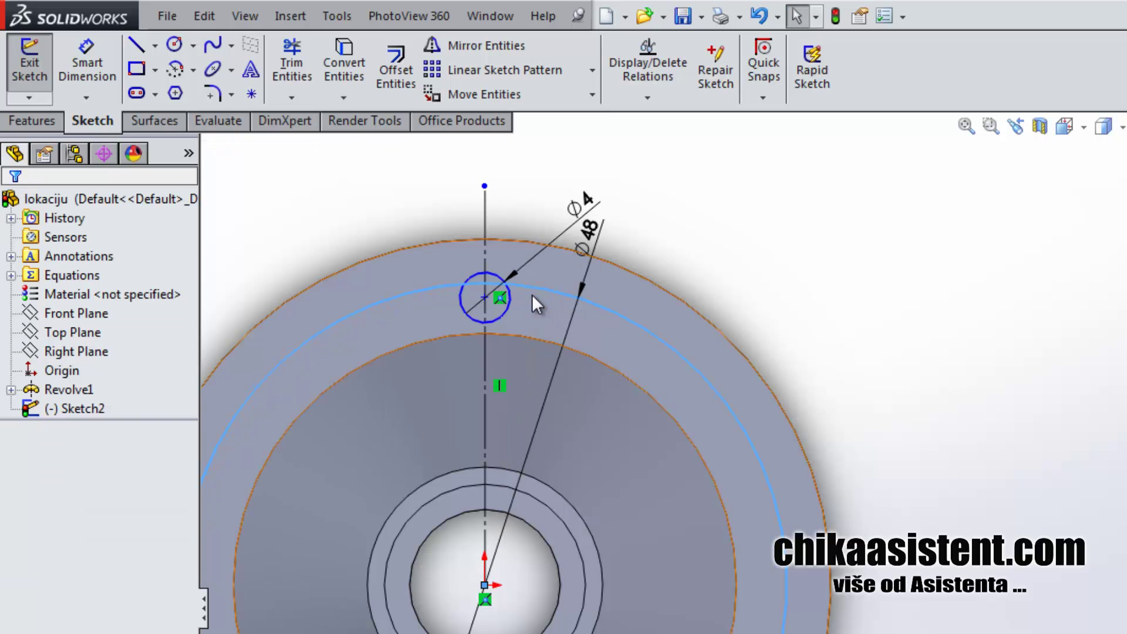
left_click(542, 285)
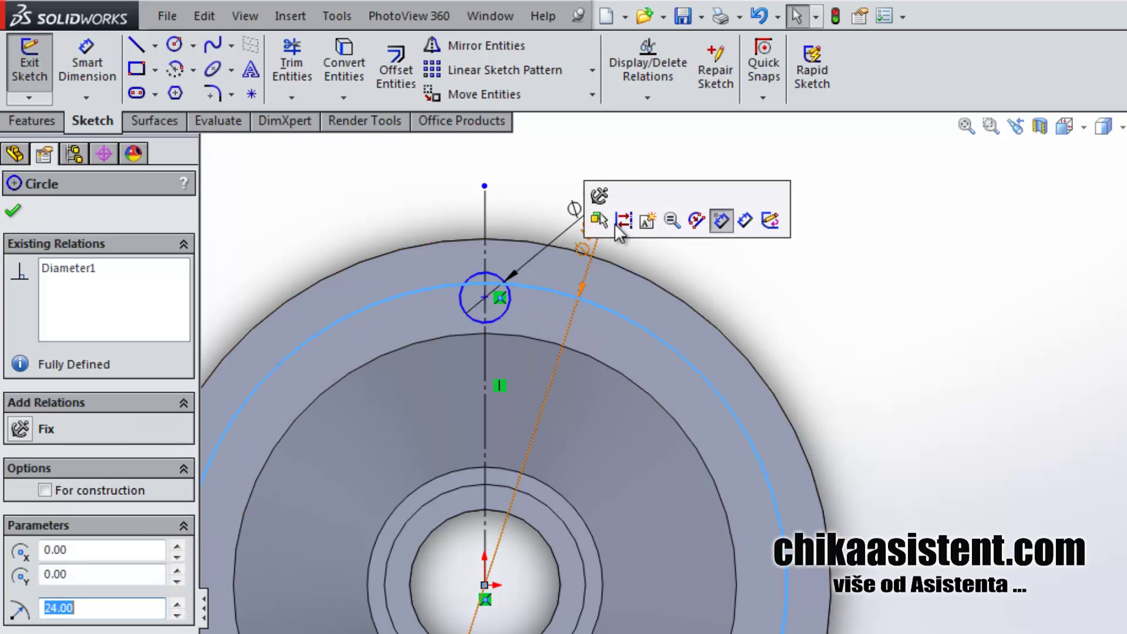
left_click(621, 222)
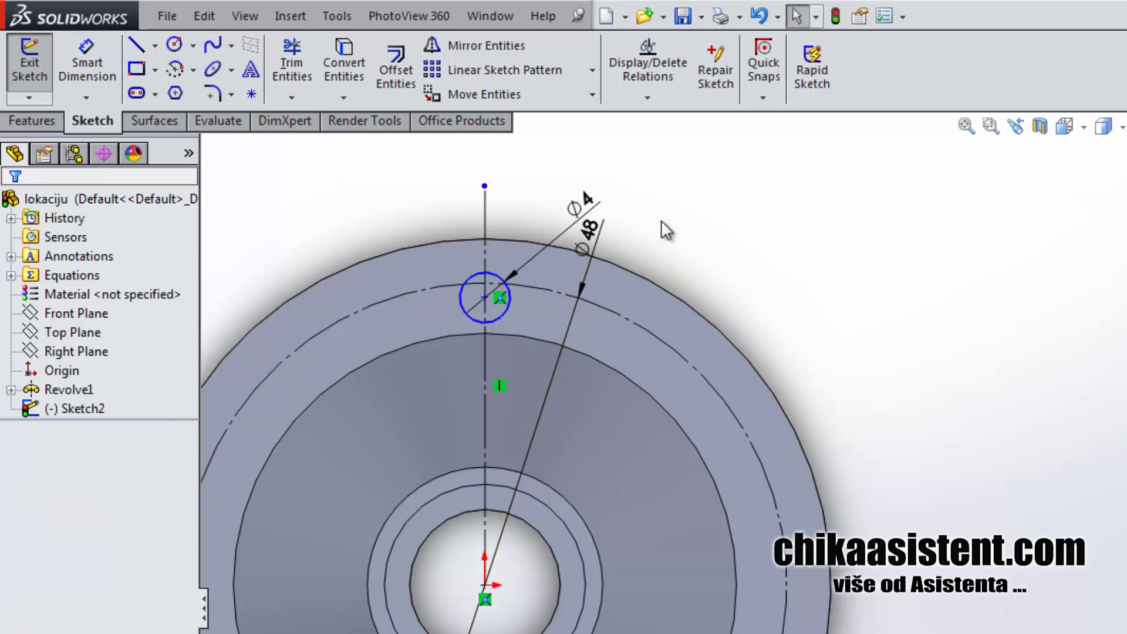
Drag the Ø4 circle's centre onto the Ø48 construction circle.
left_click(484, 298)
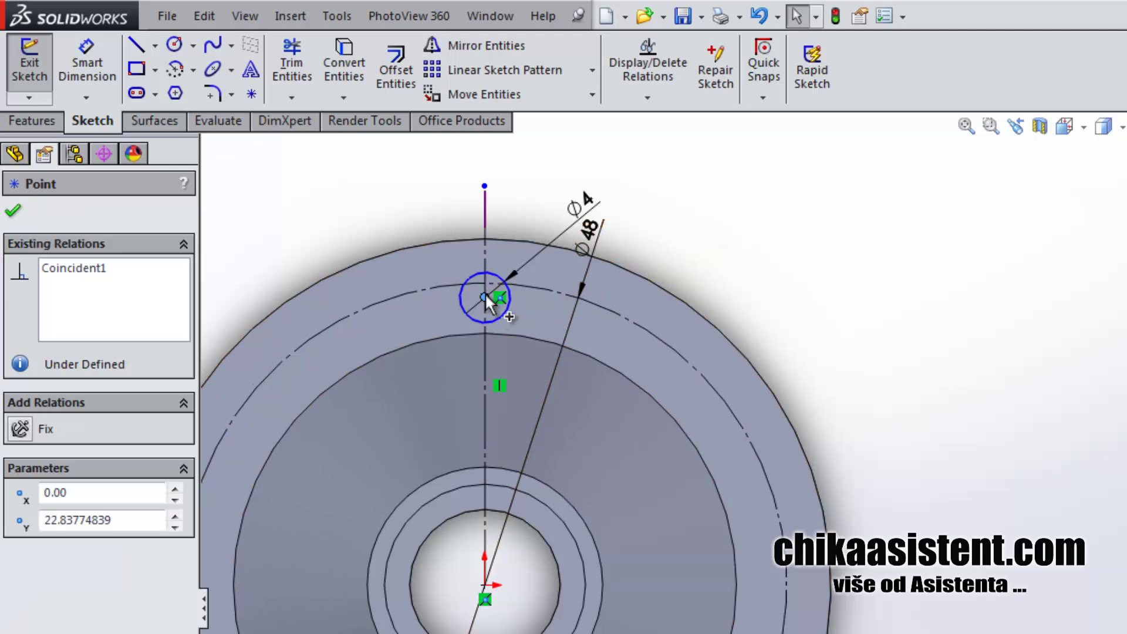
left_click_drag(487, 284, 487, 287)
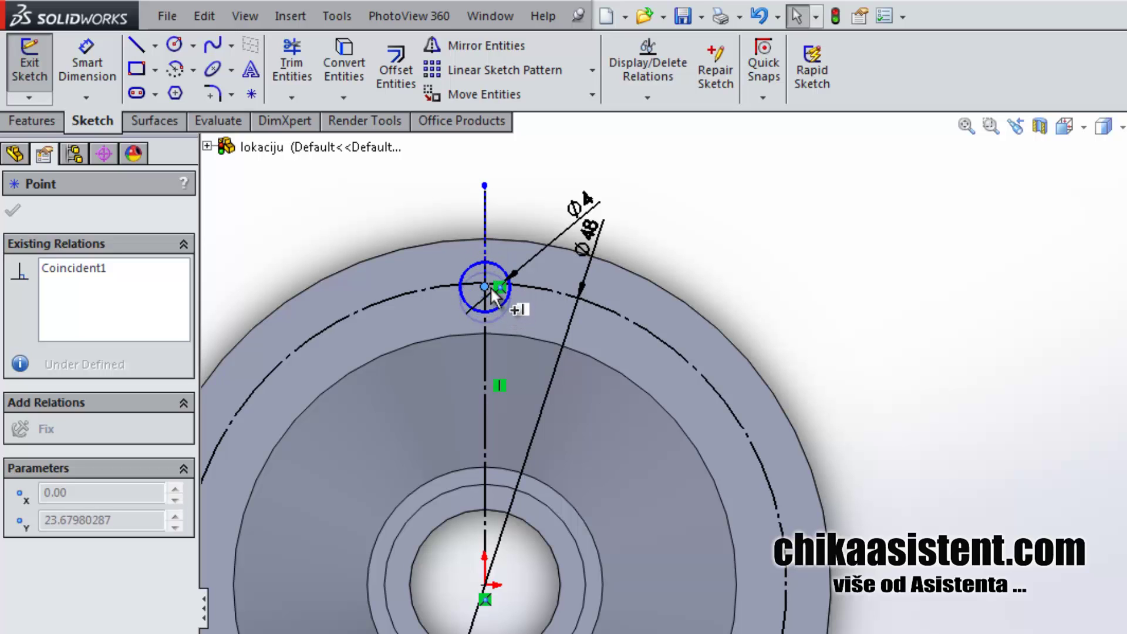
left_click_drag(488, 287, 491, 286)
key("Escape")
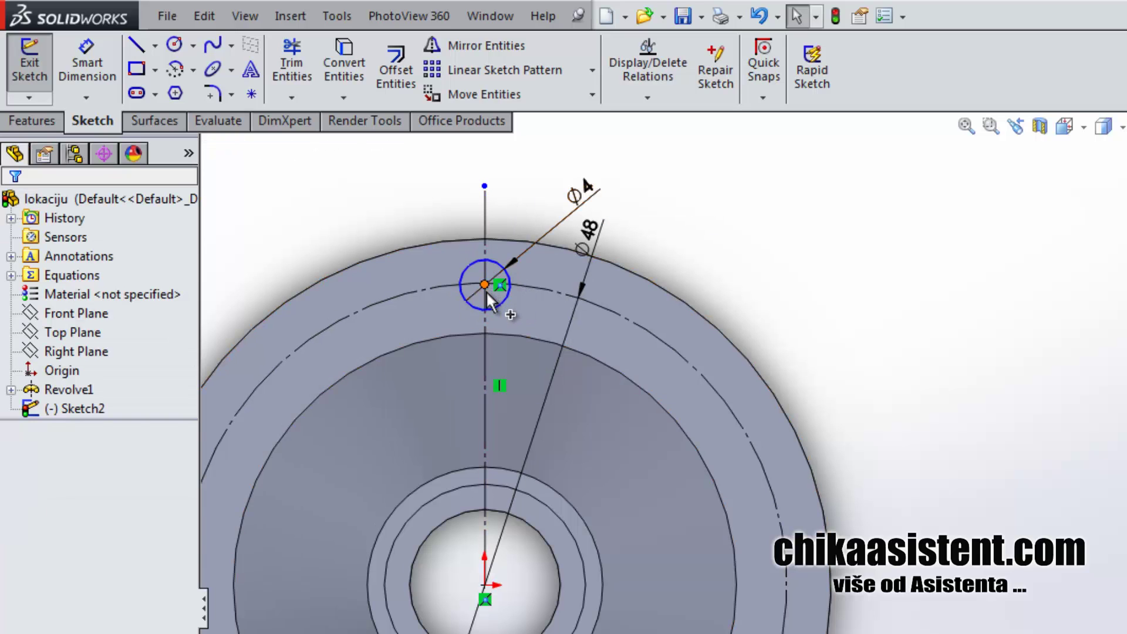
scroll(488, 291, "down", 2)
scroll(587, 311, "down", 2)
scroll(471, 291, "down", 2)
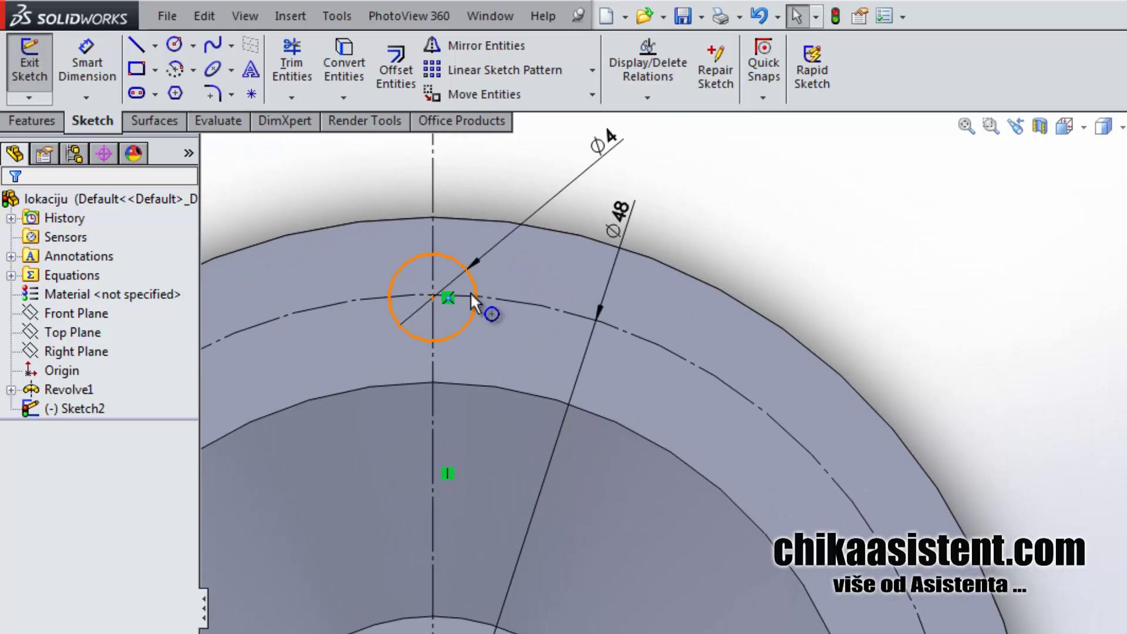
scroll(434, 301, "down", 2)
middle_click_drag(629, 365, 502, 311, "ctrl")
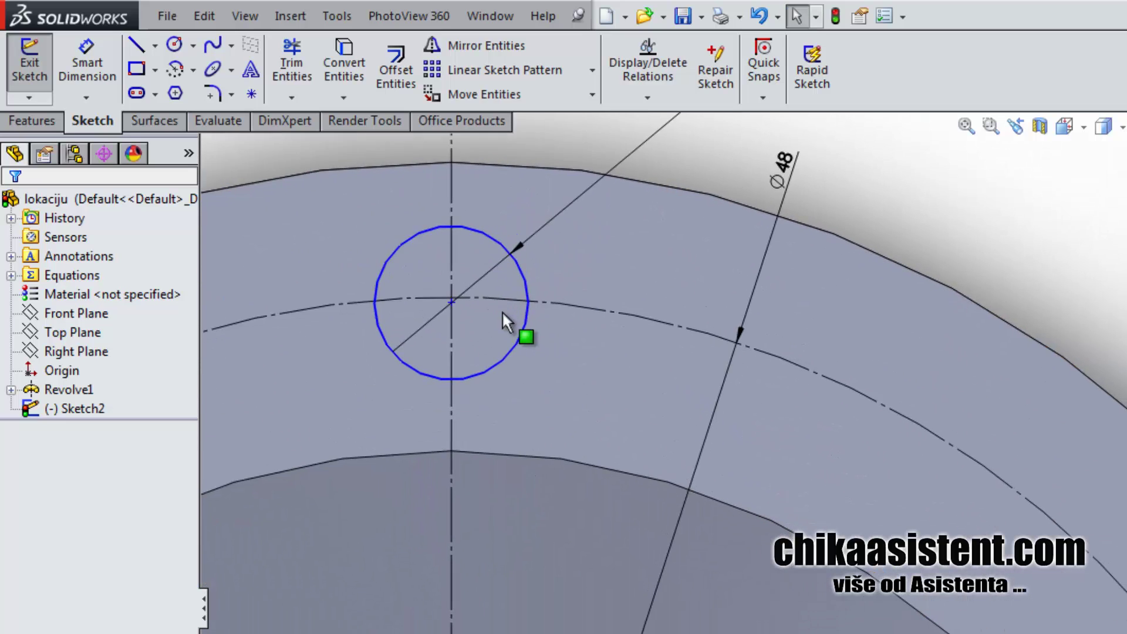
scroll(502, 312, "down", 2)
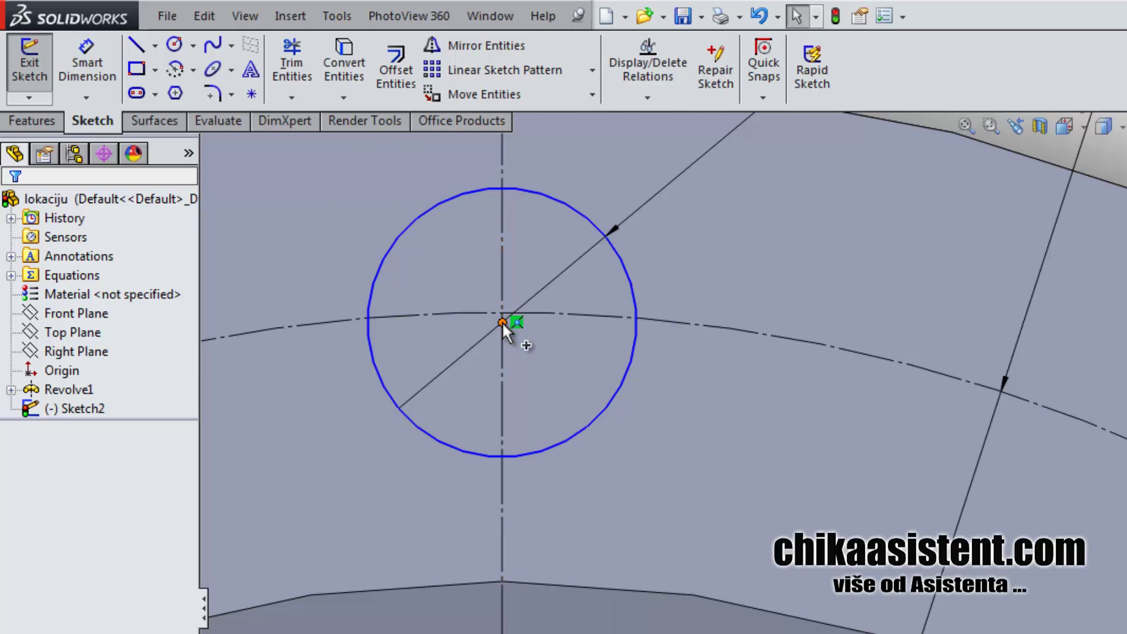
Make the Ø4 circle's centre coincident with the Ø48 construction circle.
left_click_drag(502, 322, 502, 387)
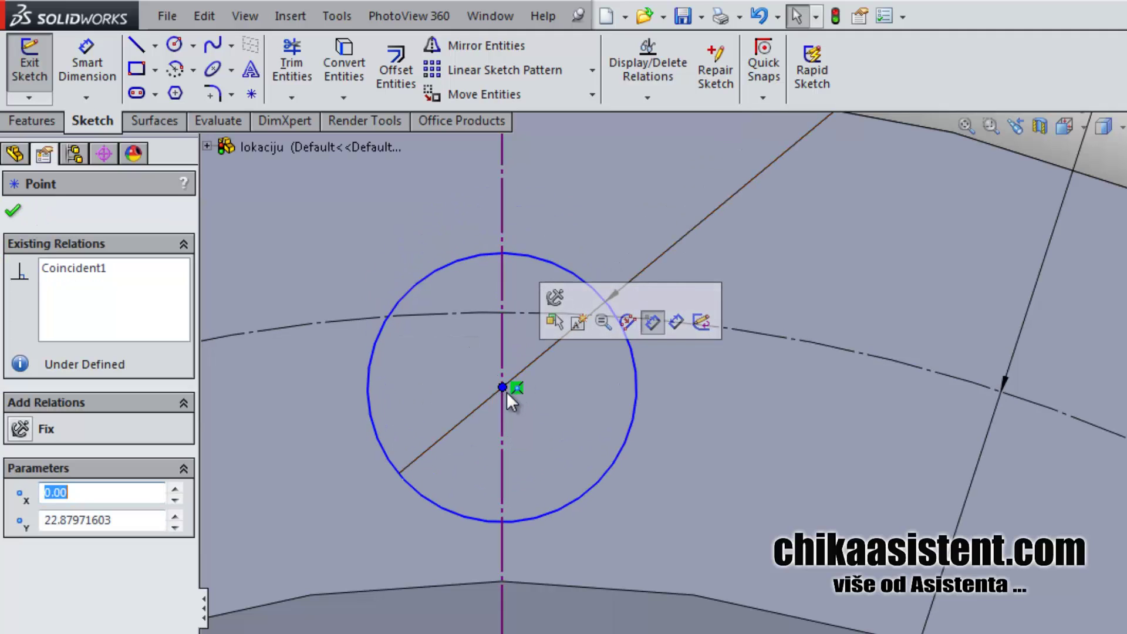
left_click(462, 315, "ctrl")
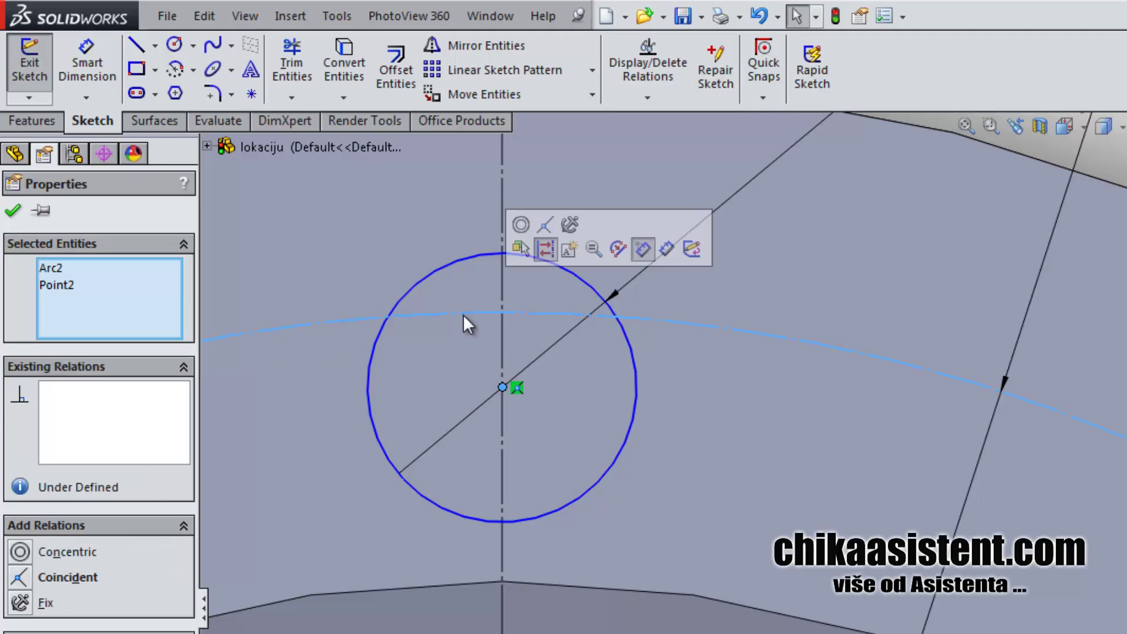
left_click(545, 238)
scroll(575, 320, "up", 3)
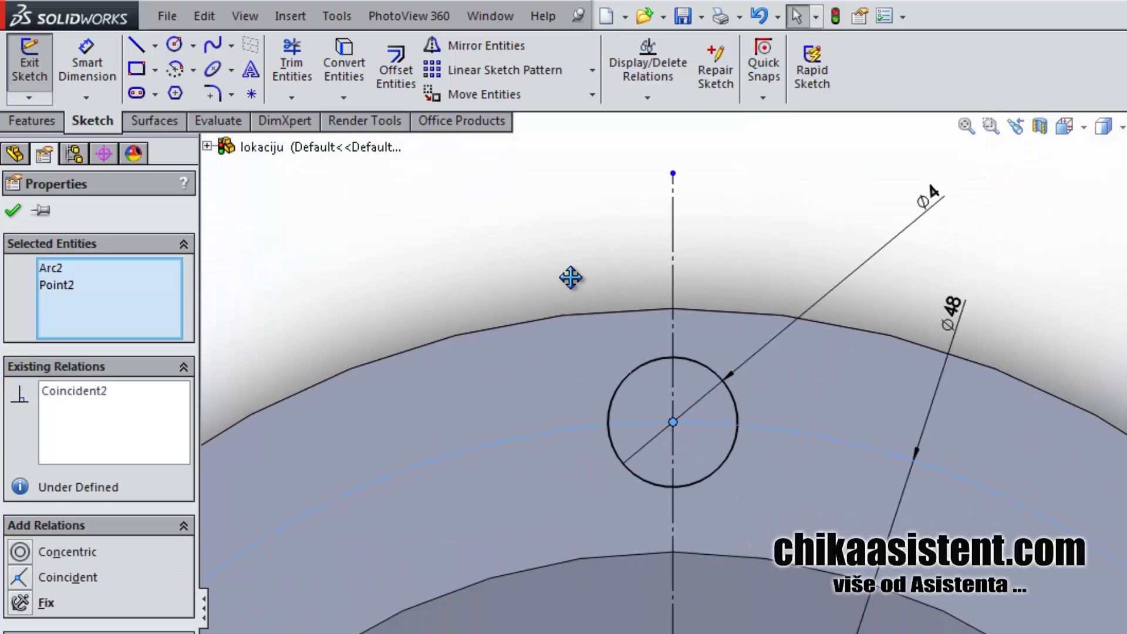
left_click(487, 185)
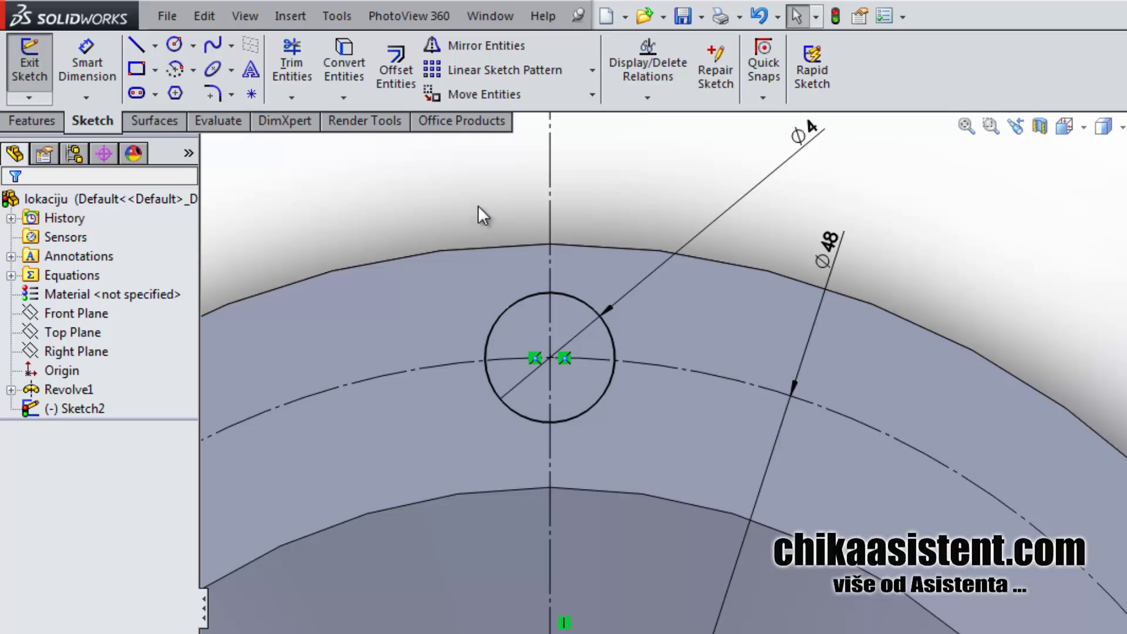
Exit the sketch and cut the Ø4 circle Up To Next through the flange.
key("ctrl+b")
mouse_move(556, 392)
middle_mouse_down()
mouse_move(688, 401)
mouse_move(626, 455)
mouse_move(706, 349)
middle_mouse_up()
left_click(696, 366)
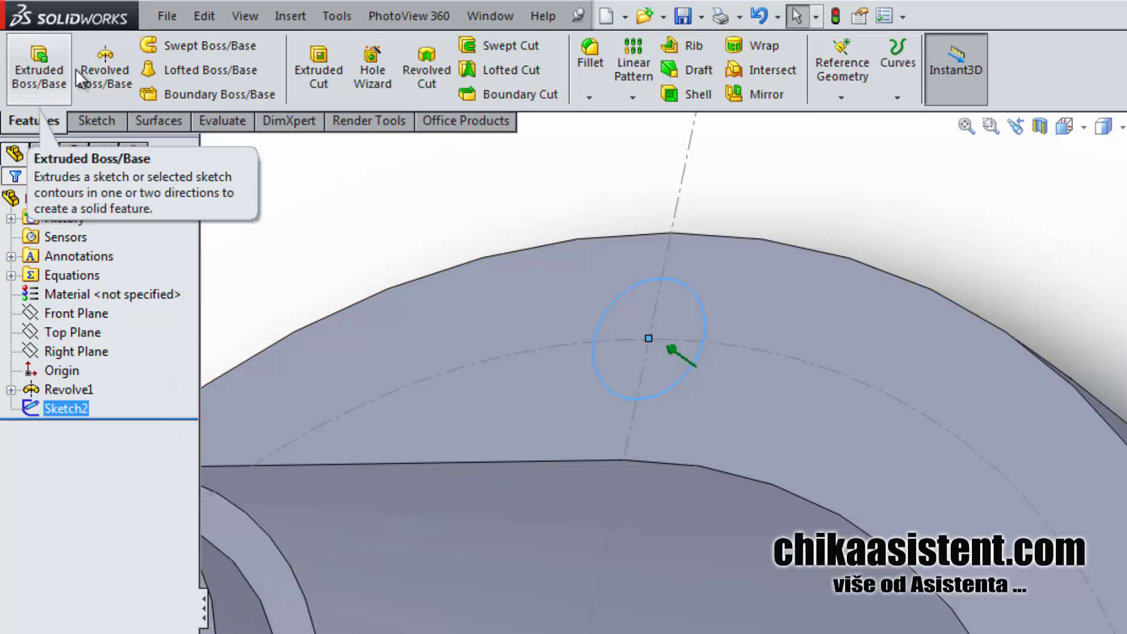
left_click(311, 64)
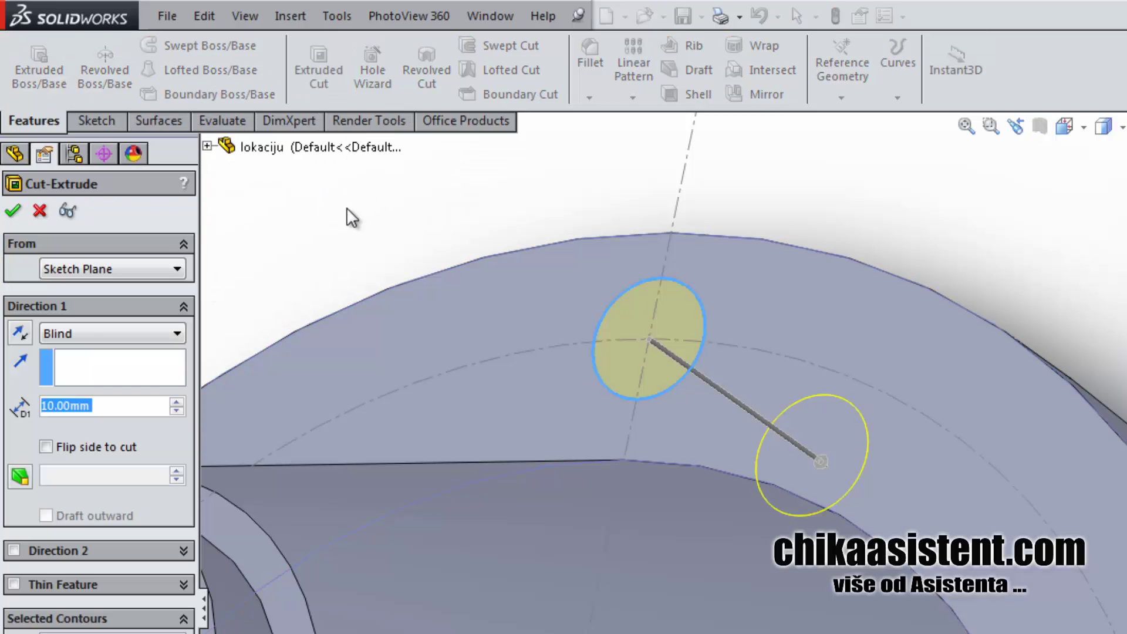
left_click(82, 333)
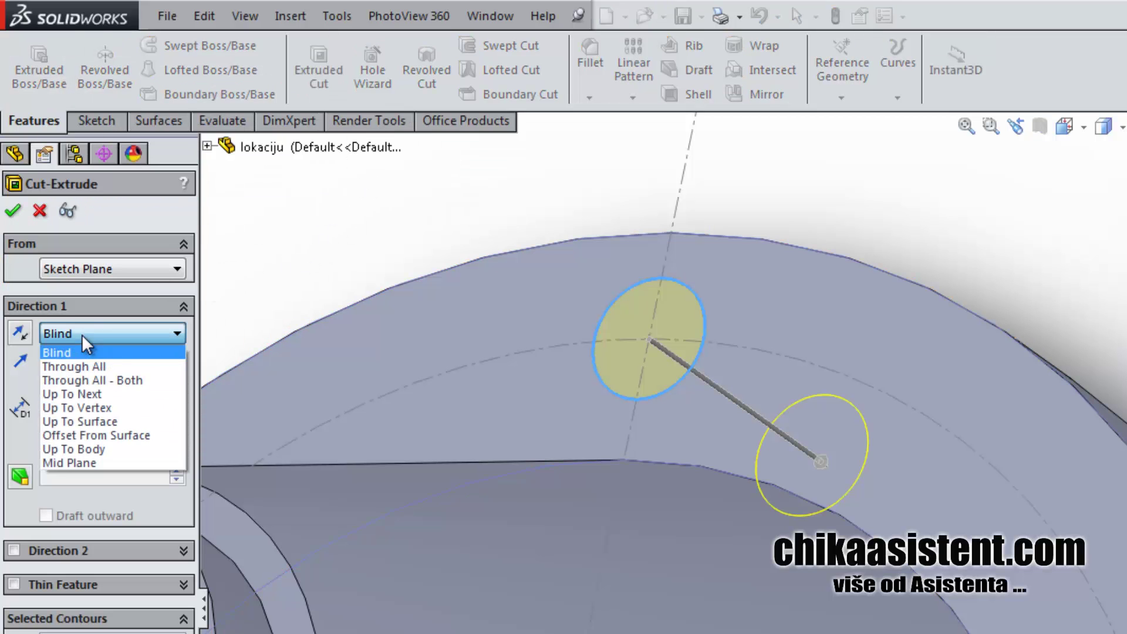
left_click(93, 398)
left_click(14, 211)
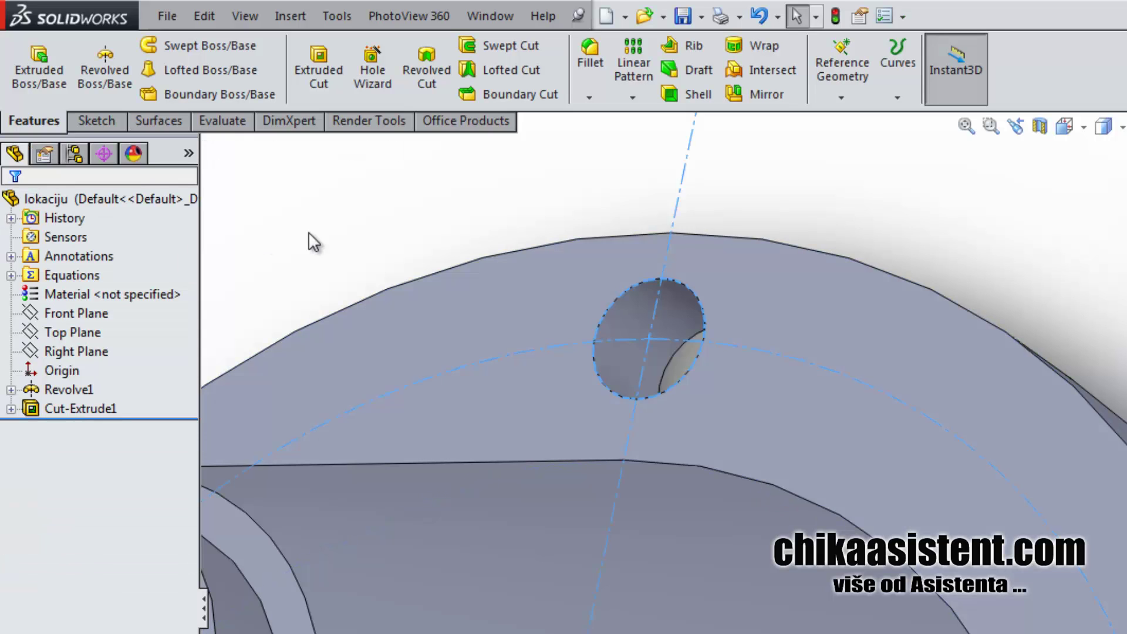
scroll(308, 231, "up", 3)
mouse_move(327, 270)
middle_mouse_down("ctrl")
mouse_move(476, 215)
mouse_move(496, 279)
mouse_move(453, 312)
middle_mouse_up("ctrl")
scroll(464, 226, "up", 2)
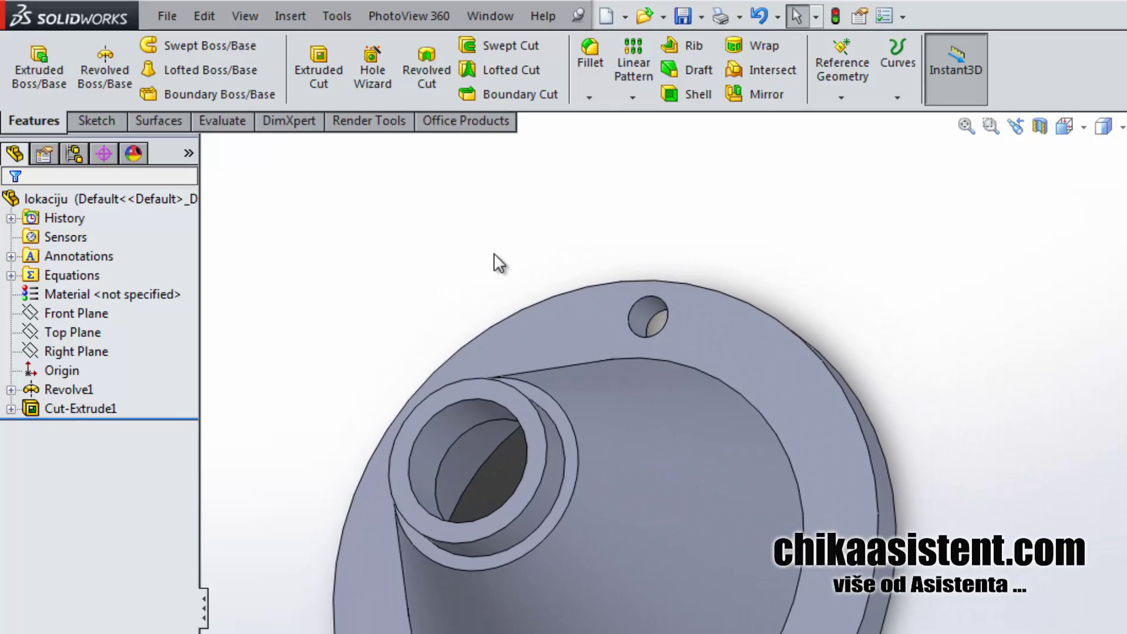
left_click(82, 406)
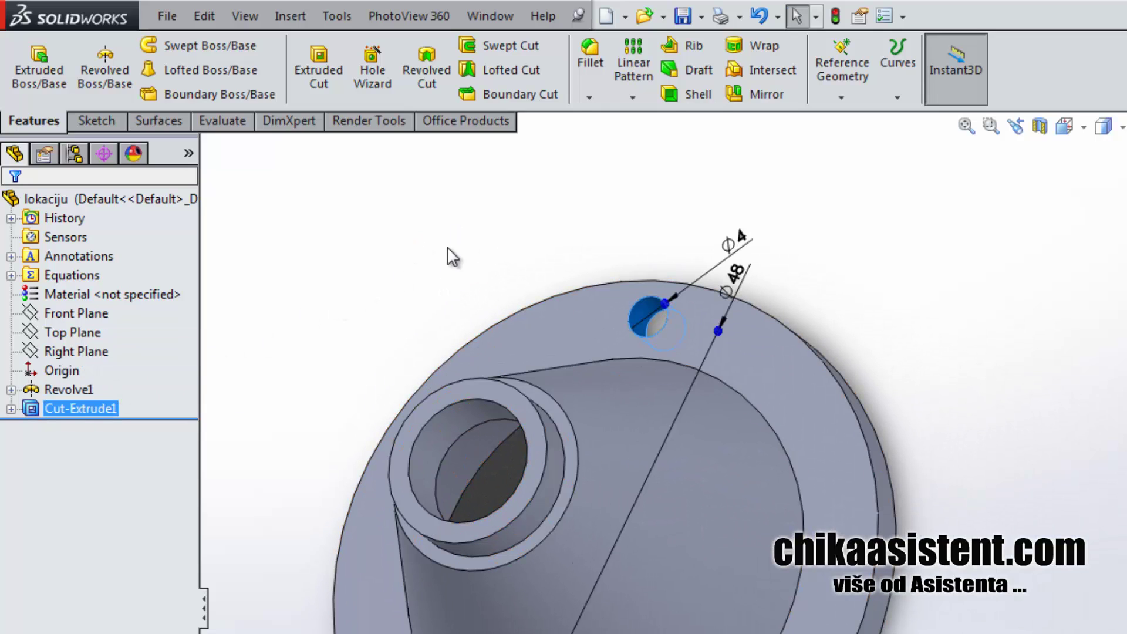
Circular-pattern the hole cut into 4 instances over 360° about the inner bore face.
left_click(634, 97)
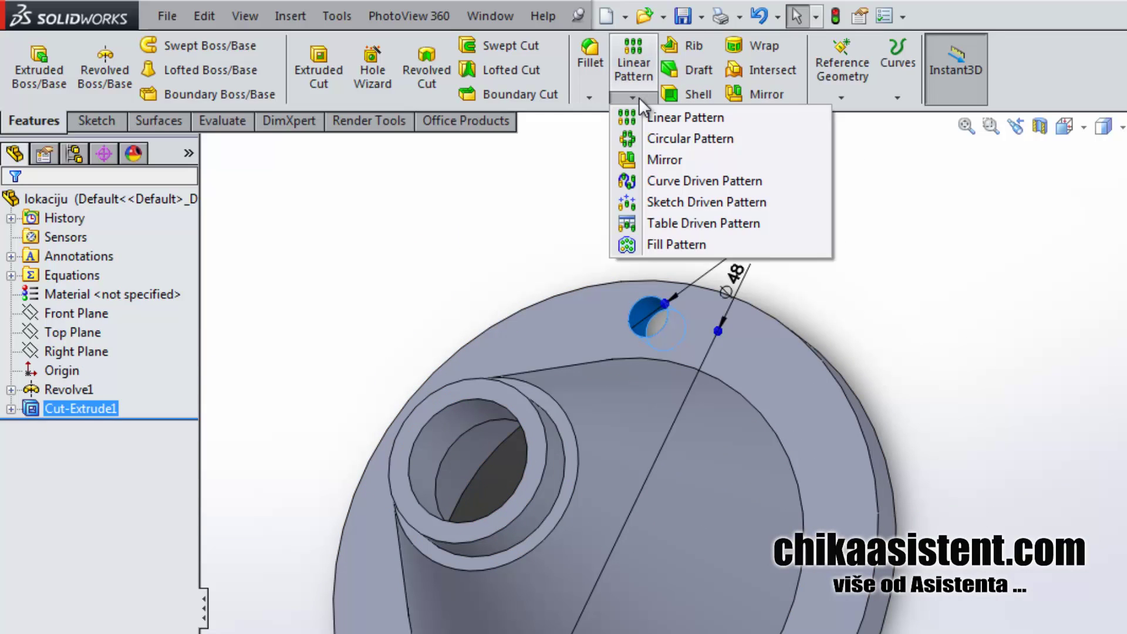
left_click(647, 140)
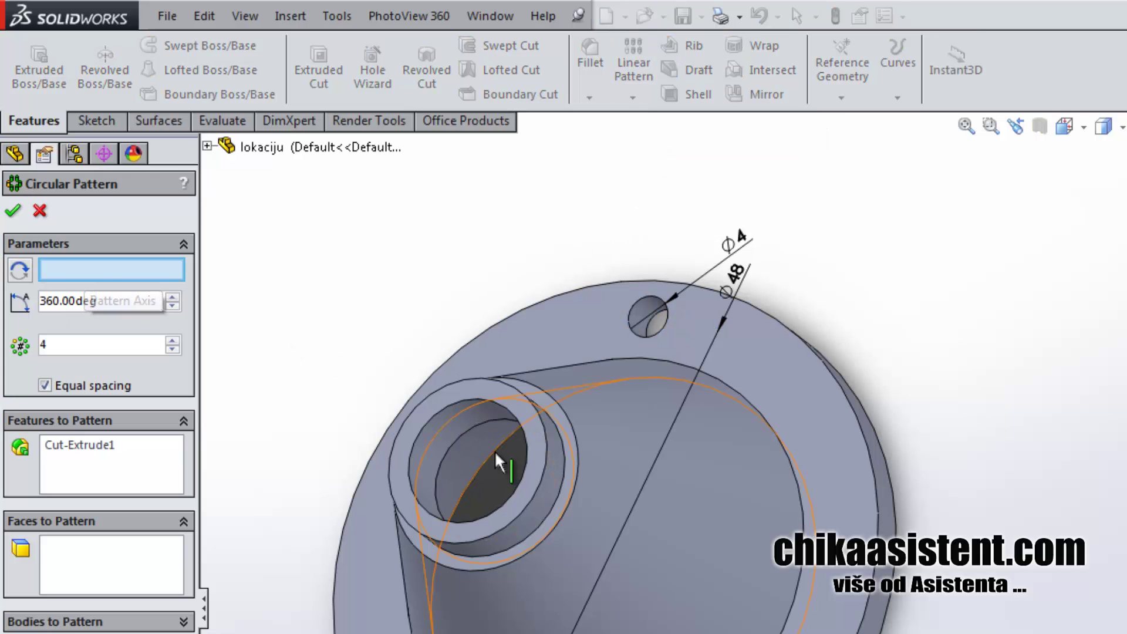
mouse_move(495, 450)
middle_mouse_down()
mouse_move(402, 405)
mouse_move(408, 395)
mouse_move(381, 370)
middle_mouse_up()
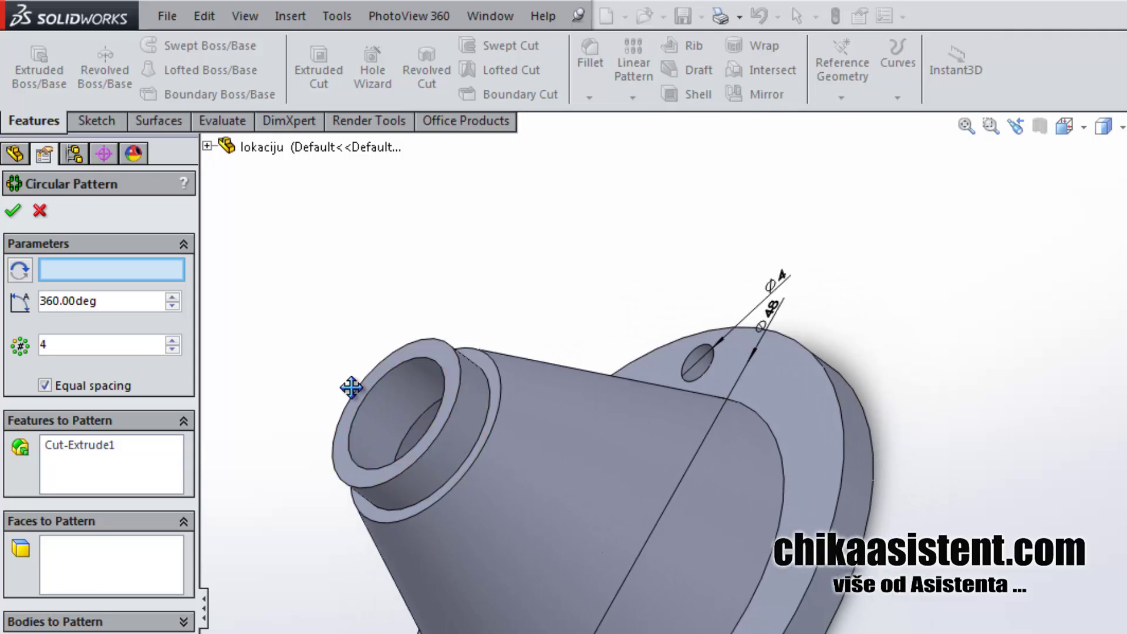
left_click(375, 365)
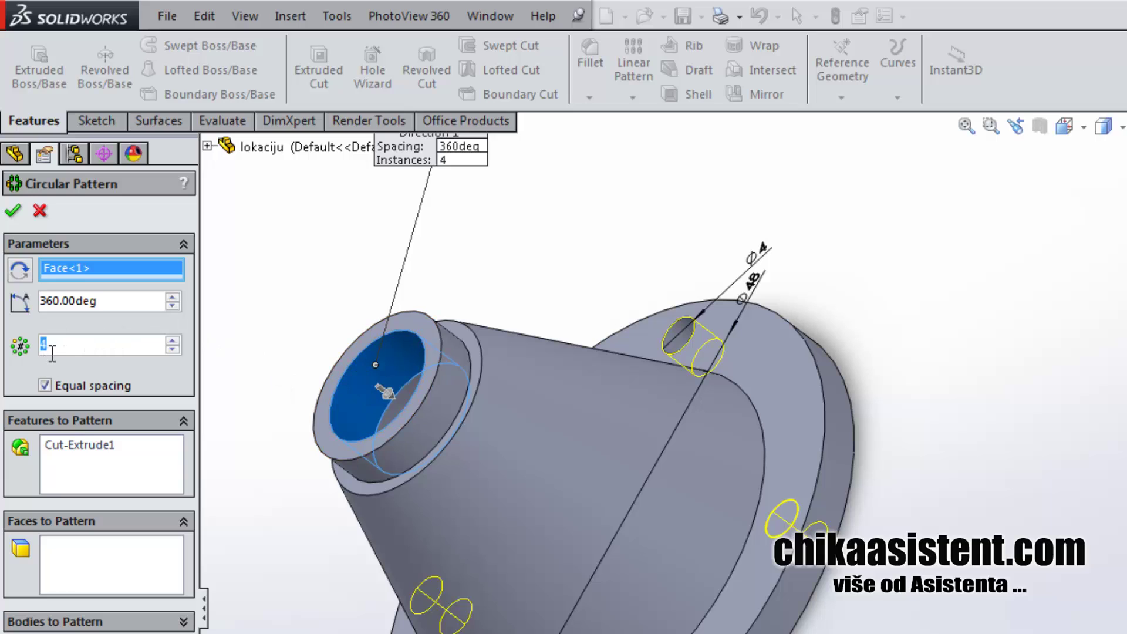
left_click(13, 212)
mouse_move(375, 267)
middle_mouse_down()
mouse_move(422, 277)
mouse_move(464, 237)
middle_mouse_up()
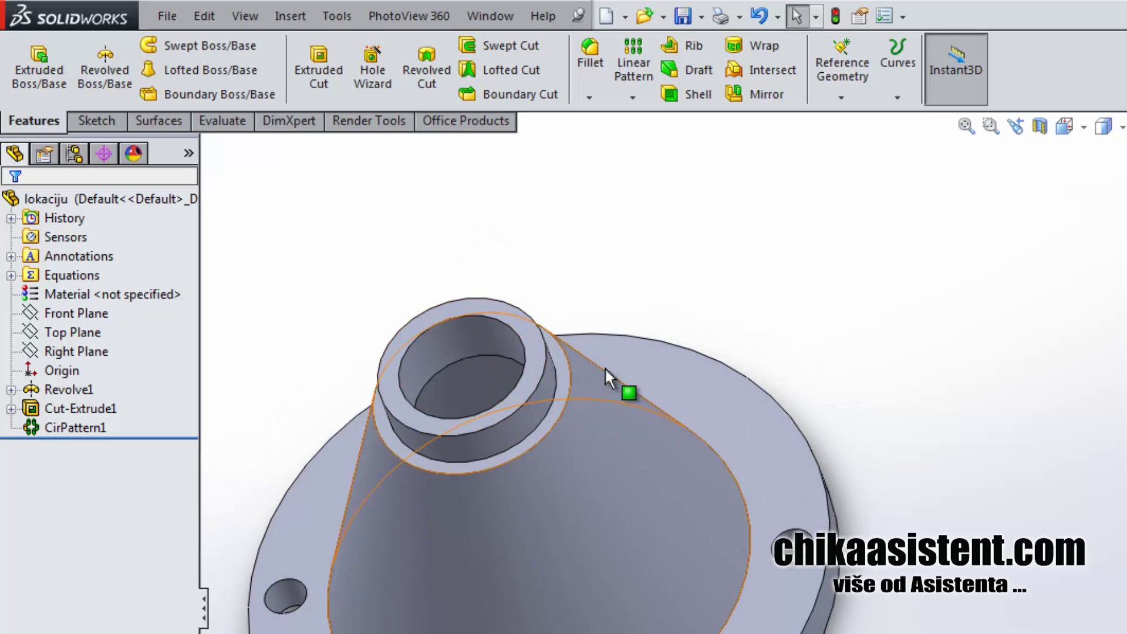
key("space")
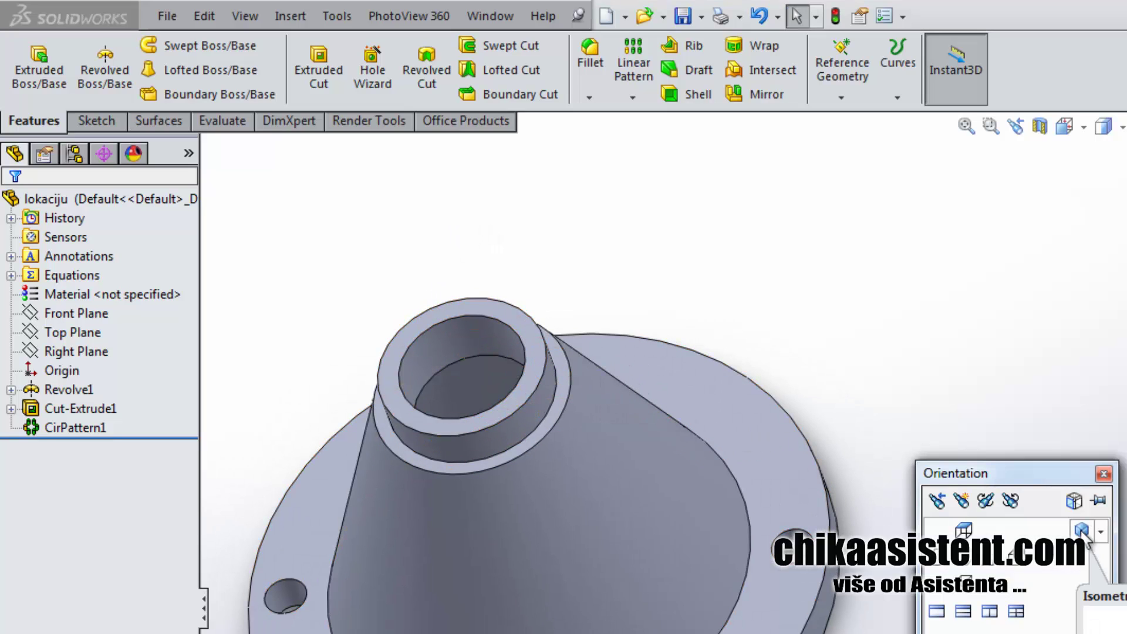
Start a new sketch on the Front Plane from an isometric view.
left_click(1084, 531)
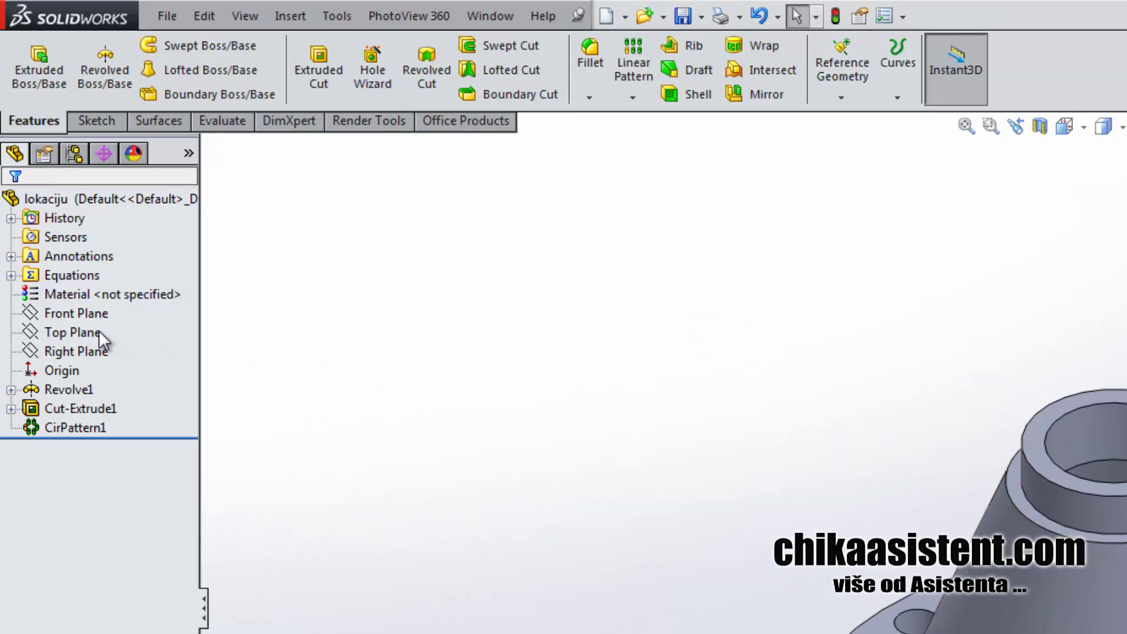
left_click(54, 317)
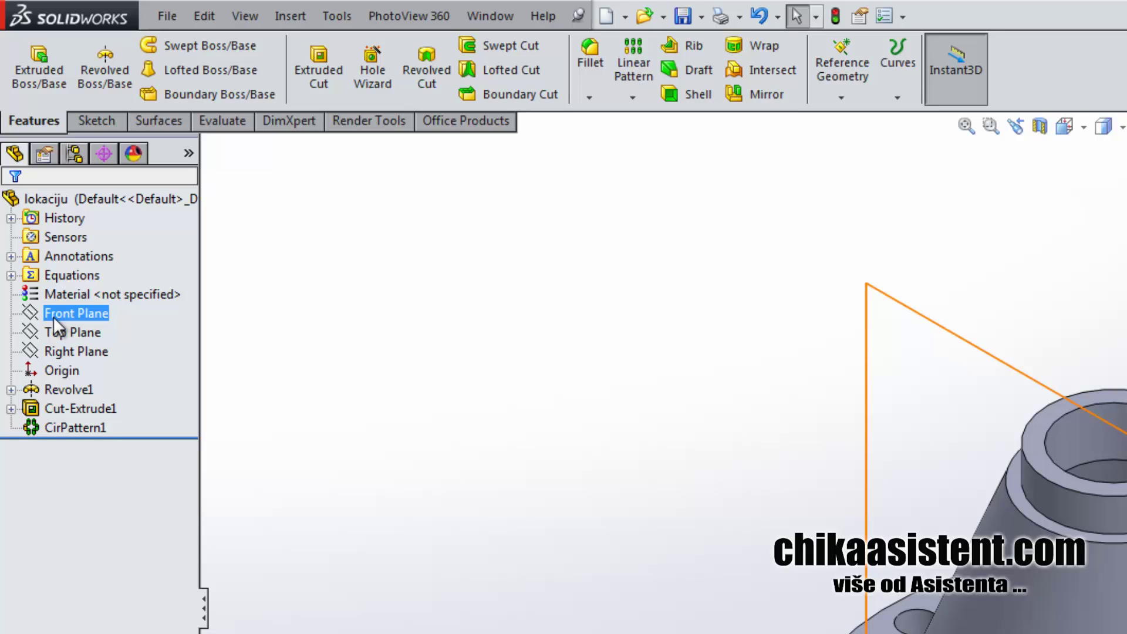
left_click(53, 316)
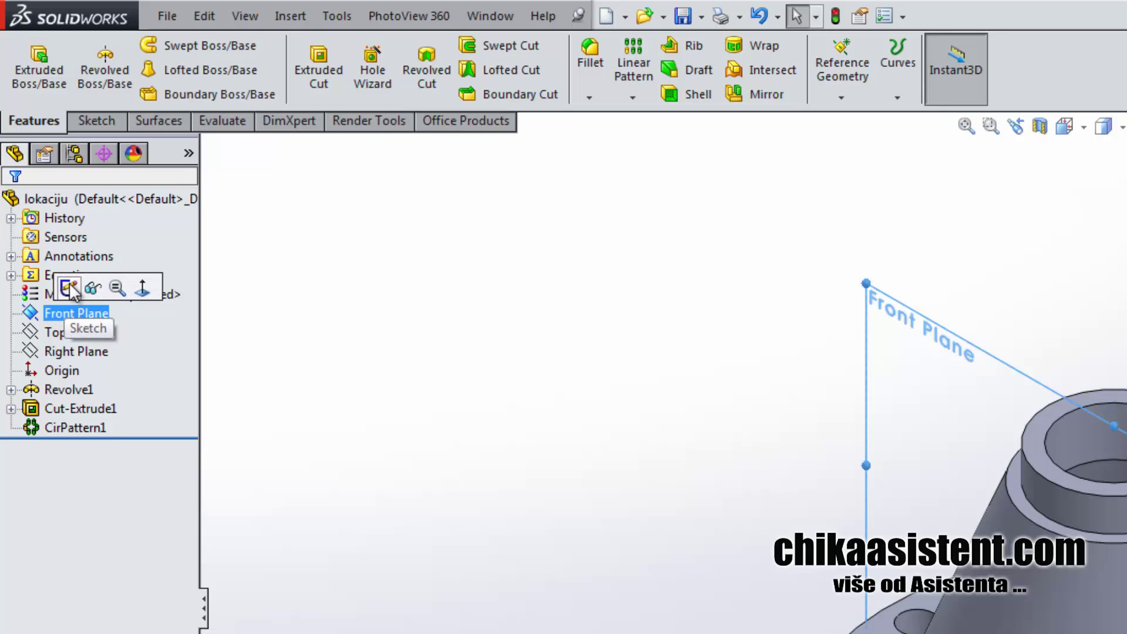
left_click(69, 288)
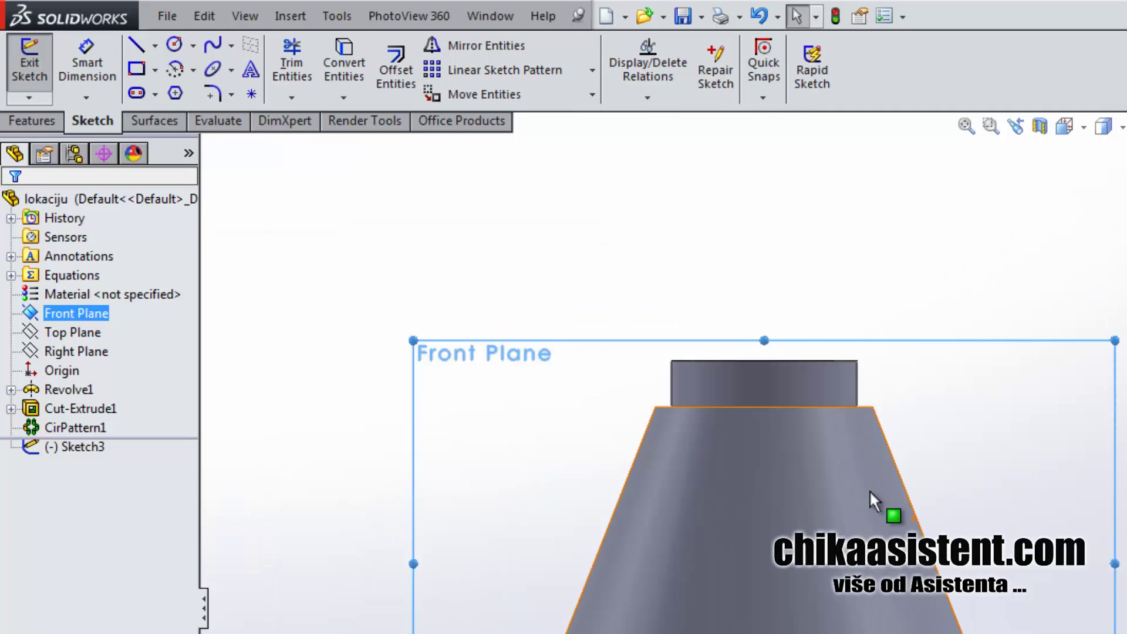
left_click(715, 352)
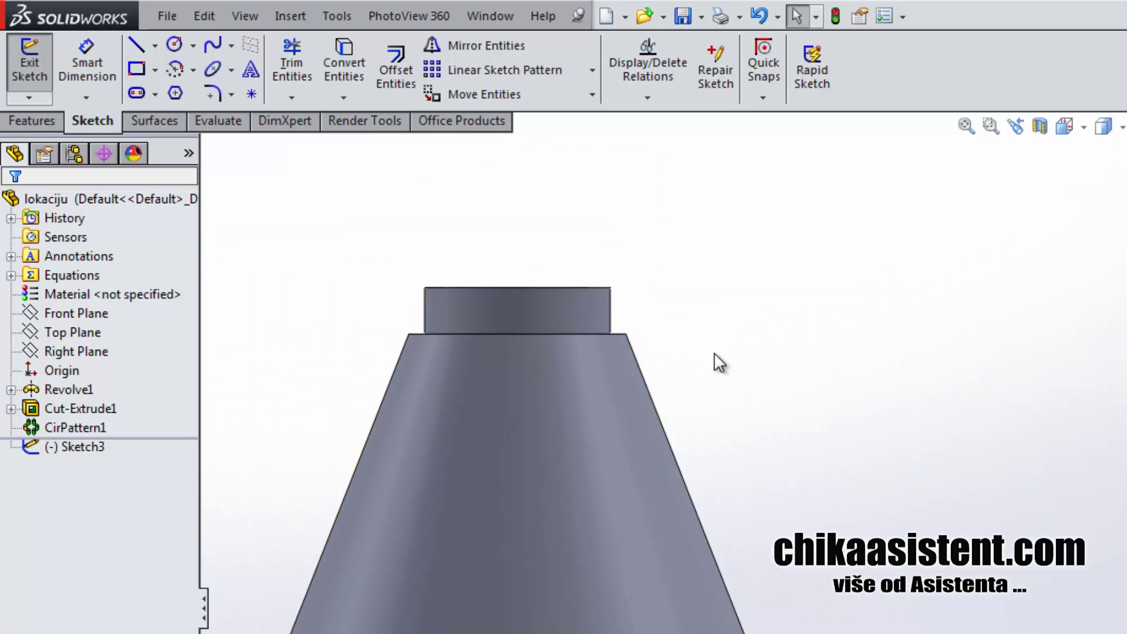
Draw a line beside the cone's slanted side, parallel to that edge.
key("l")
left_click(685, 346)
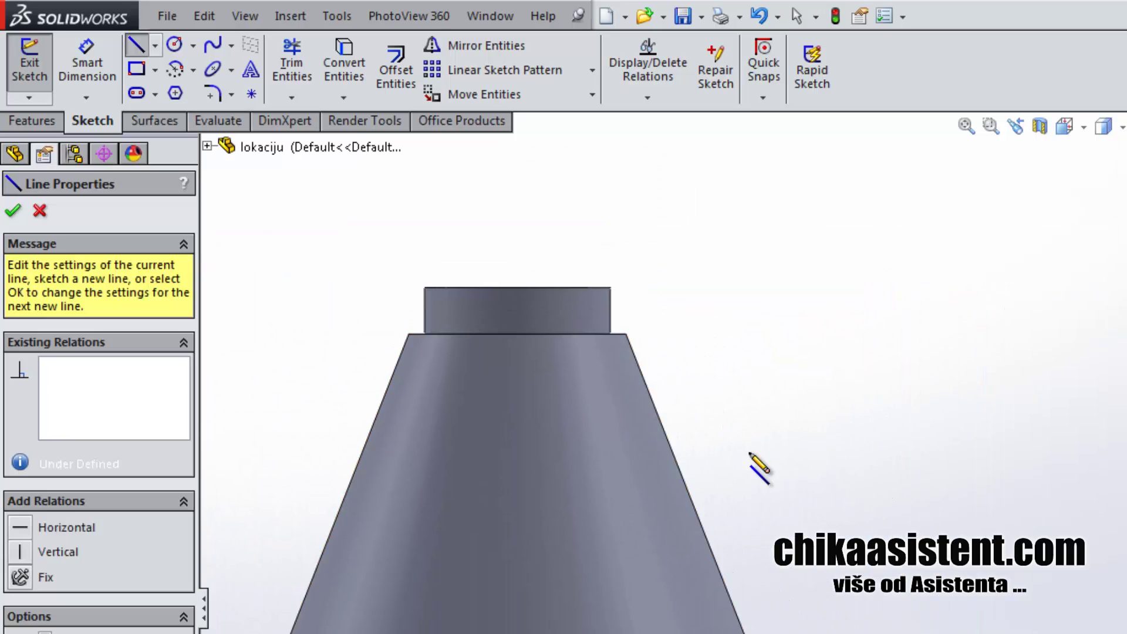
left_click(753, 478)
key("Escape")
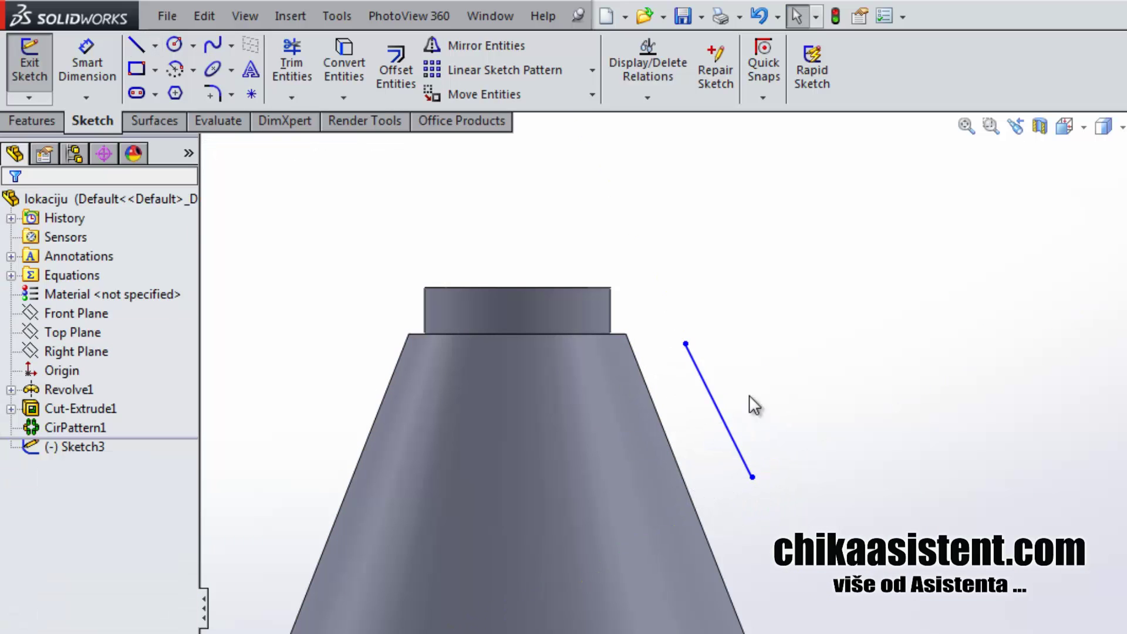
middle_click_drag(744, 405, 683, 385, "ctrl")
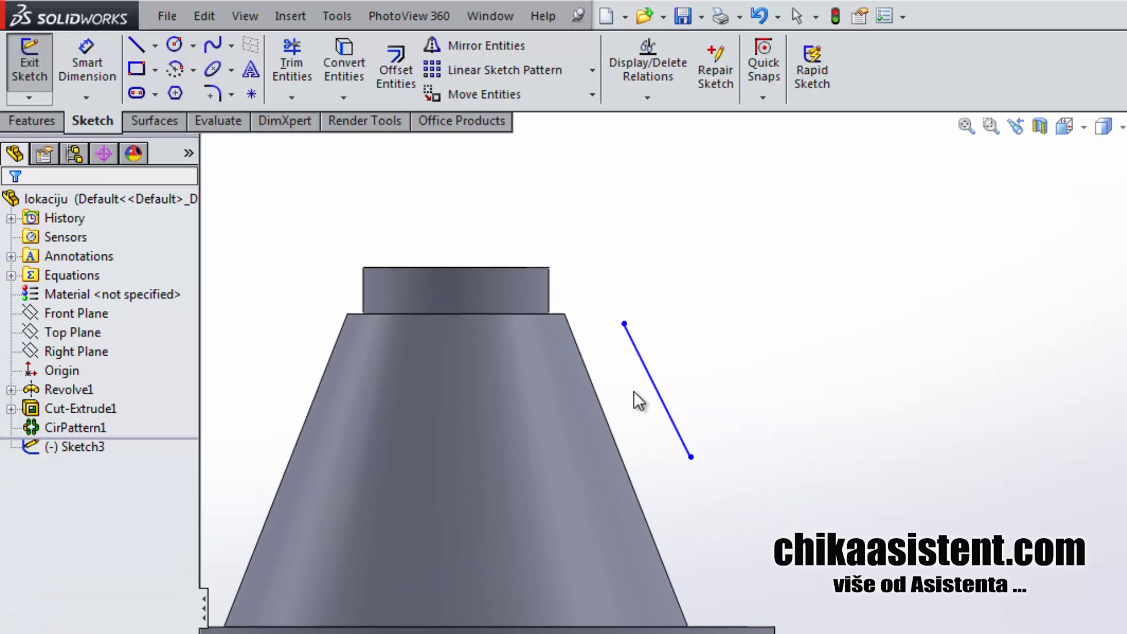
left_click(591, 380)
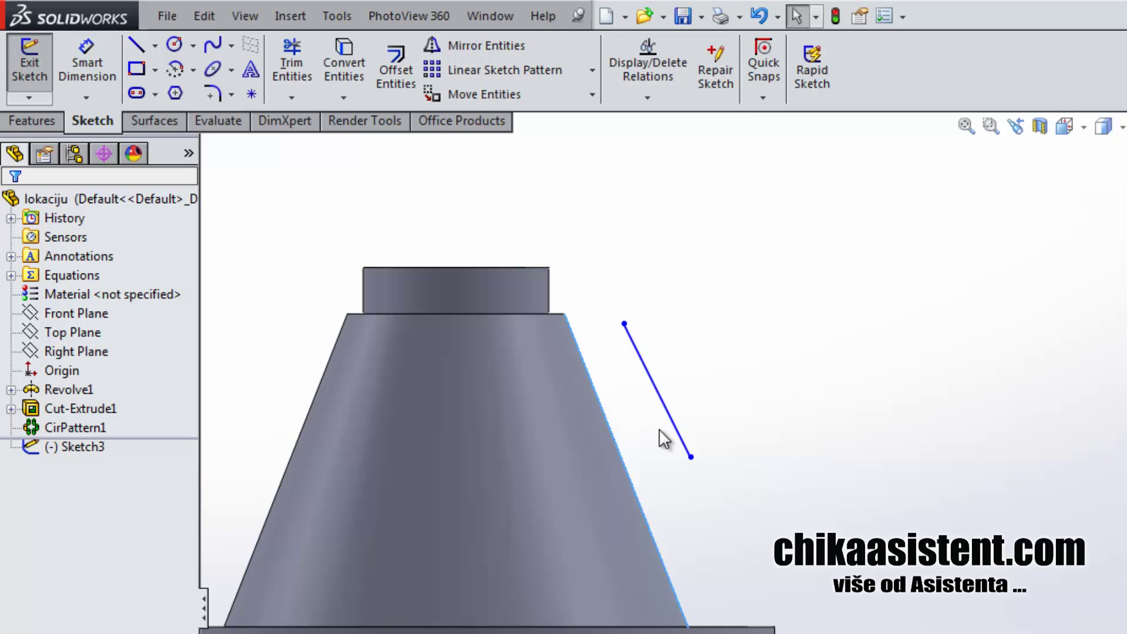
left_click(657, 389)
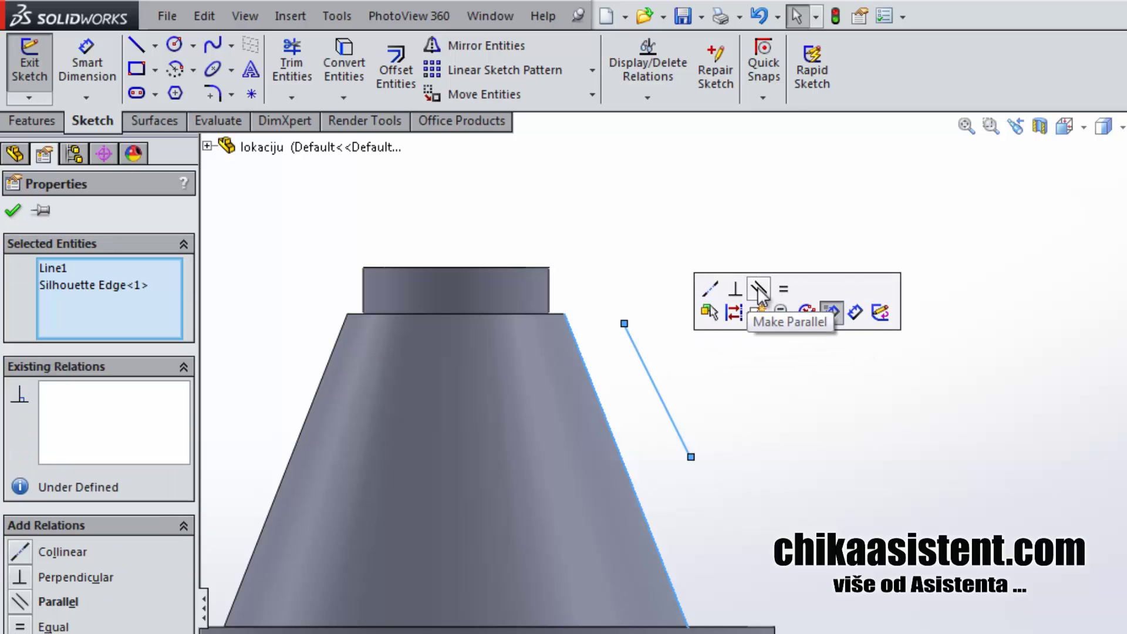
left_click(750, 287)
left_click(711, 336)
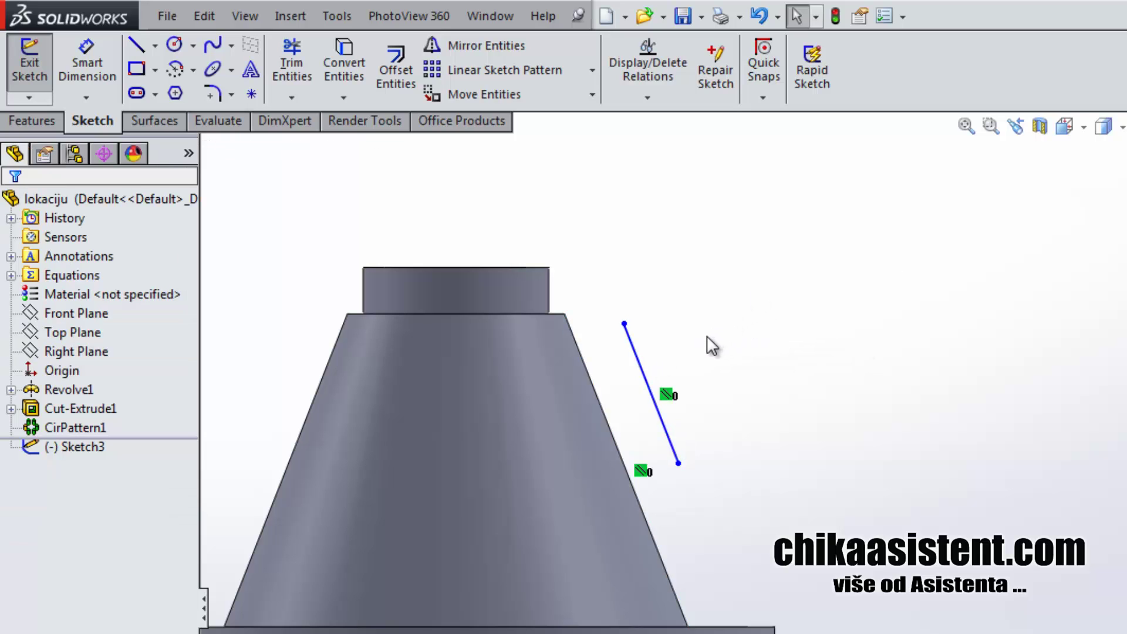
Dimension the line 4.3 mm from the cone's slanted edge.
key("s")
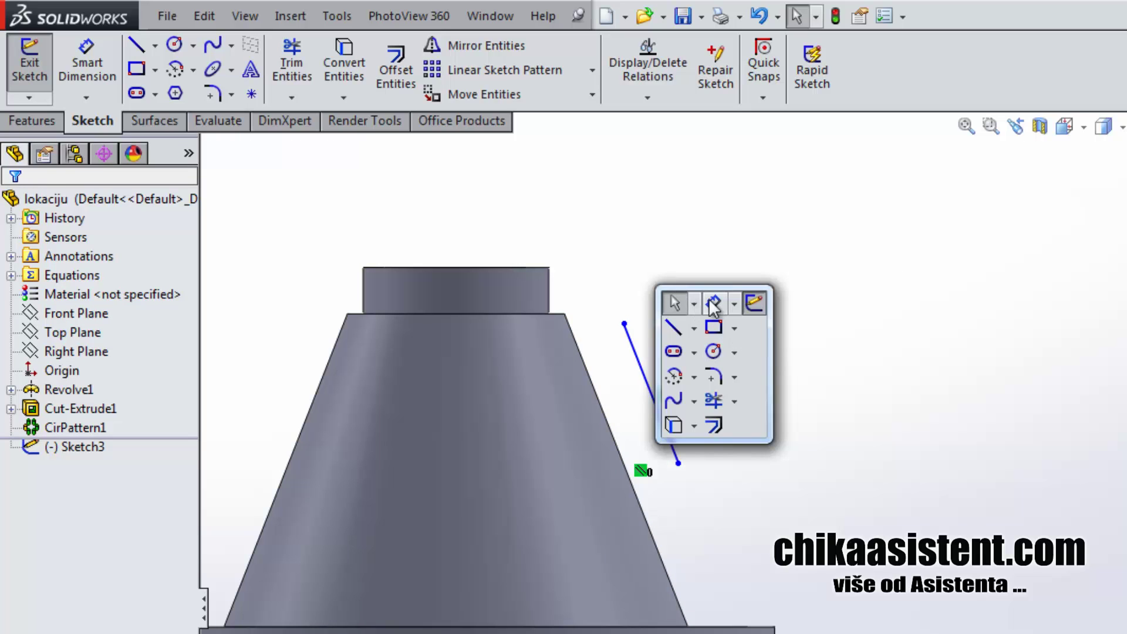
left_click(713, 298)
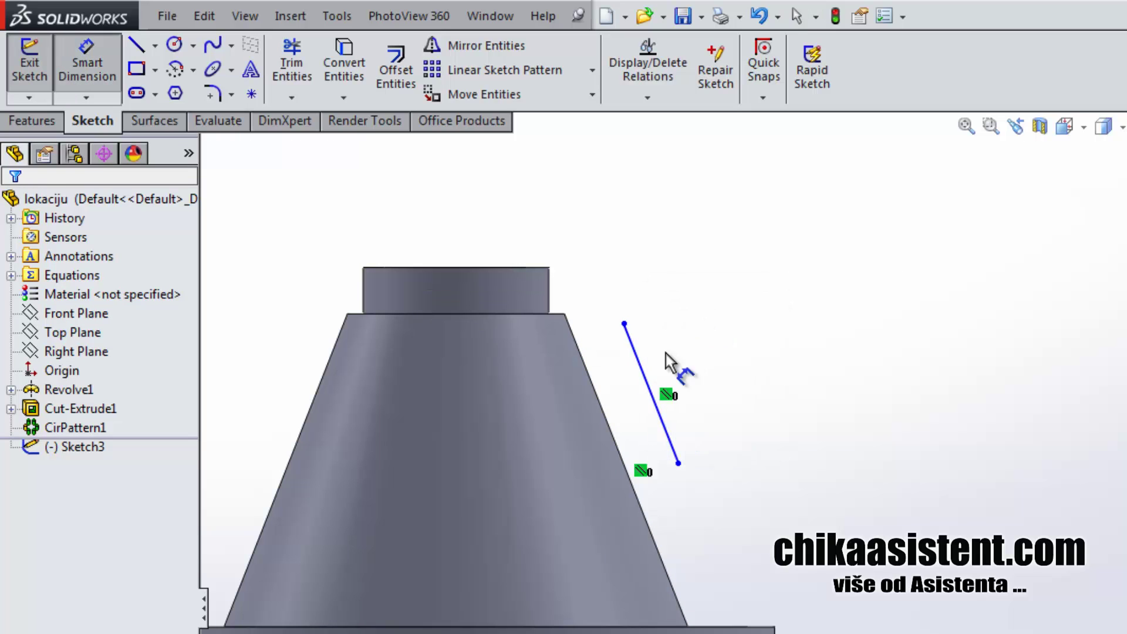
left_click(644, 375)
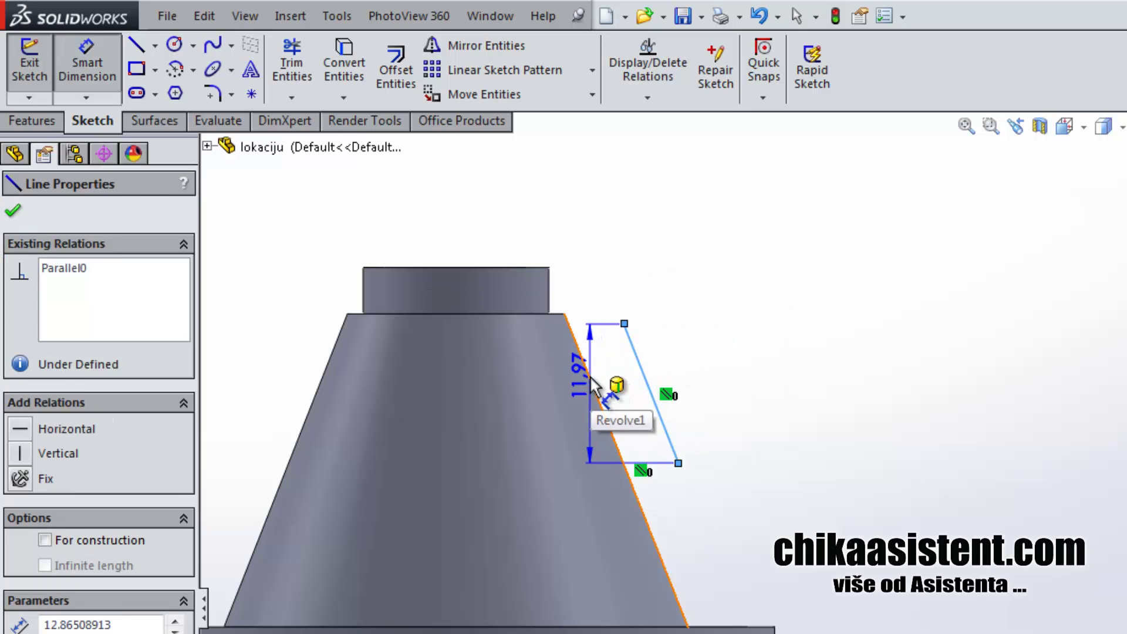
left_click(599, 405)
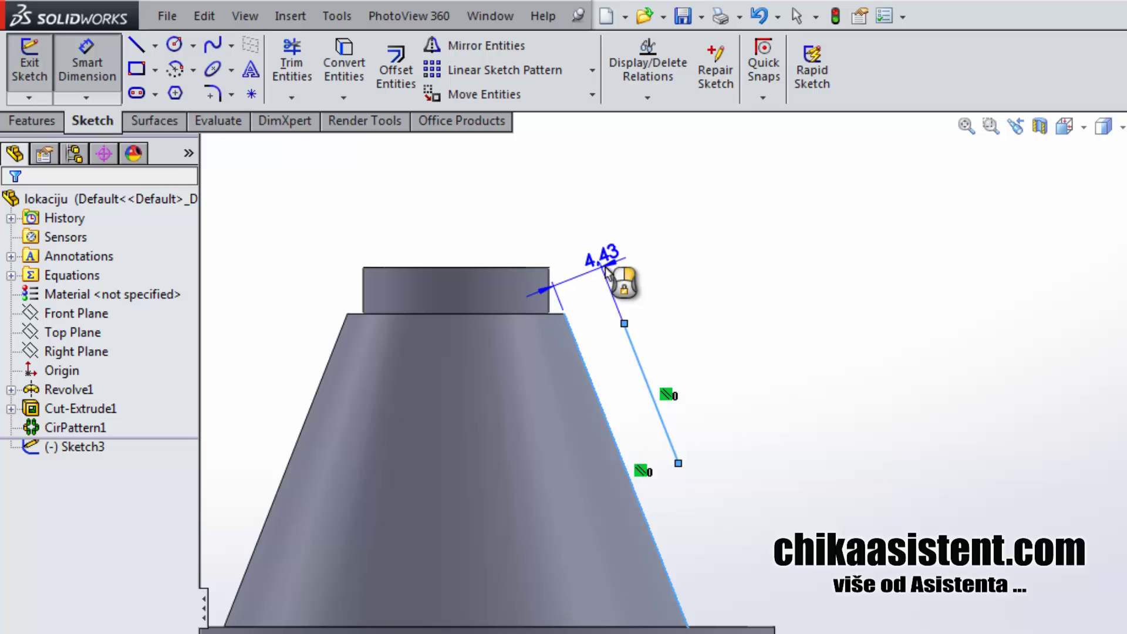
left_click(605, 270)
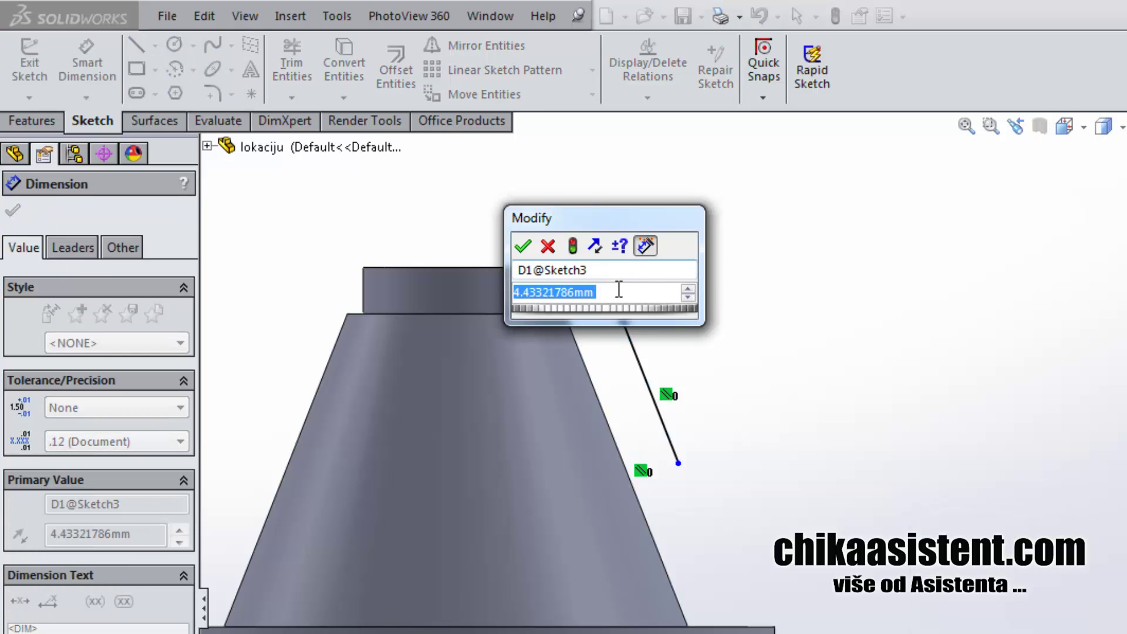
type("4.3")
key("Return")
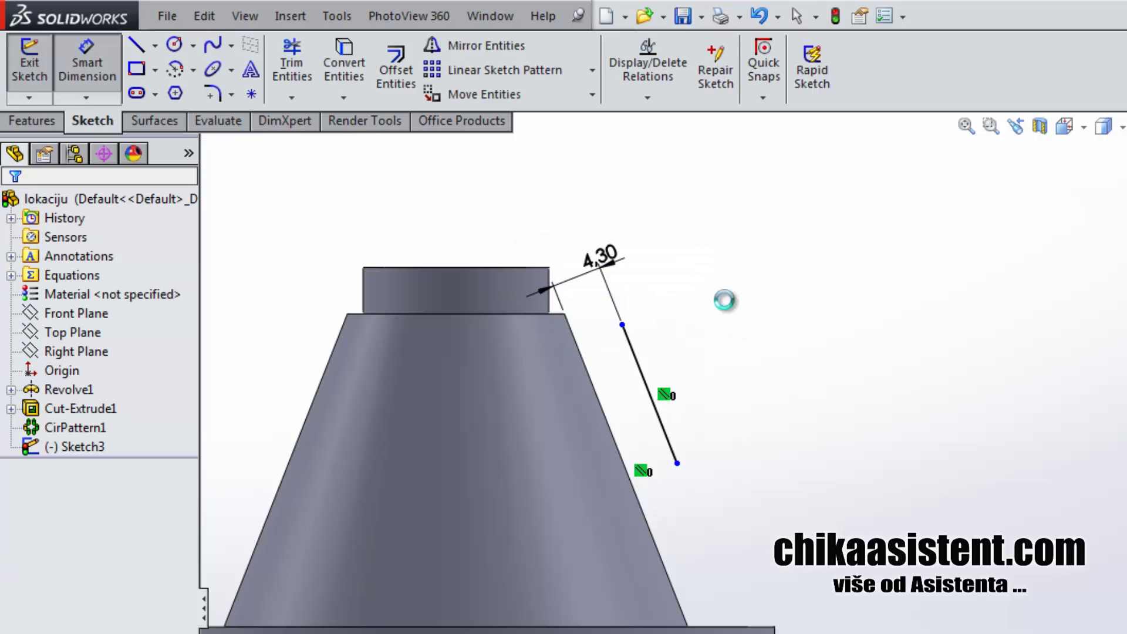
mouse_move(724, 304)
middle_mouse_down()
mouse_move(611, 397)
mouse_move(640, 355)
middle_mouse_up()
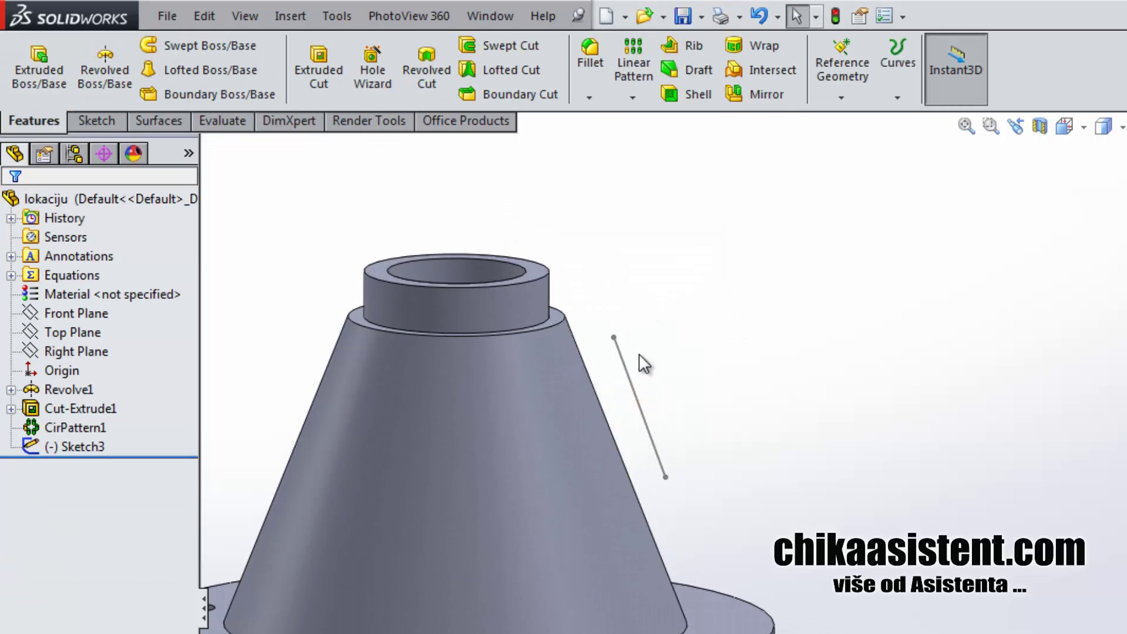
Extrude Sketch3's line as a blind 10 mm surface, creating Surface-Extrude1.
left_click(194, 448)
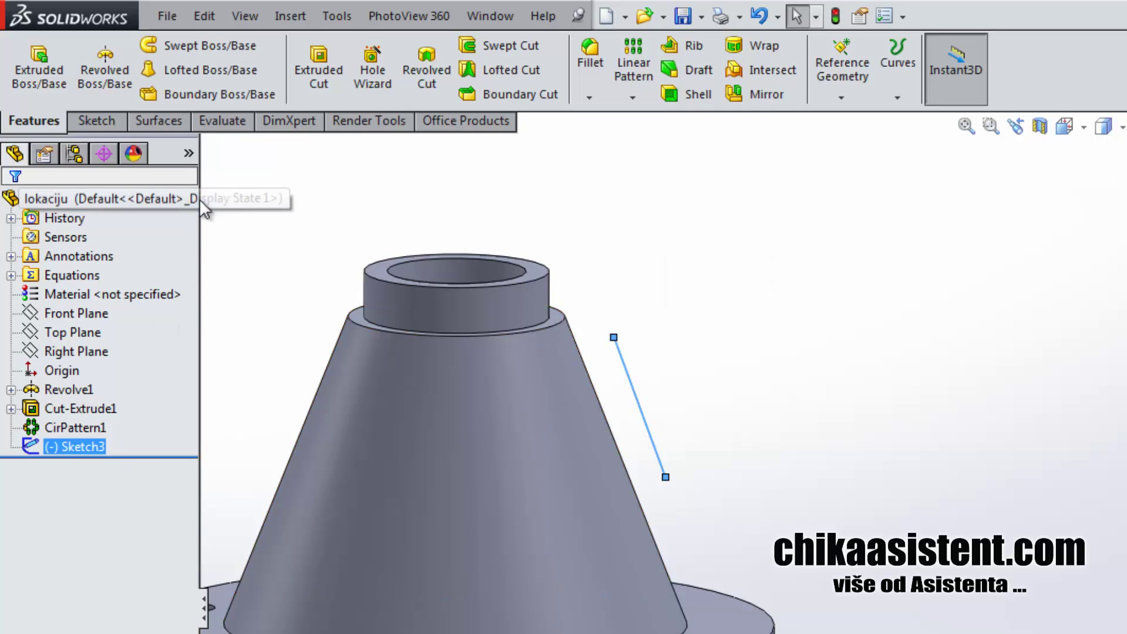
left_click(159, 120)
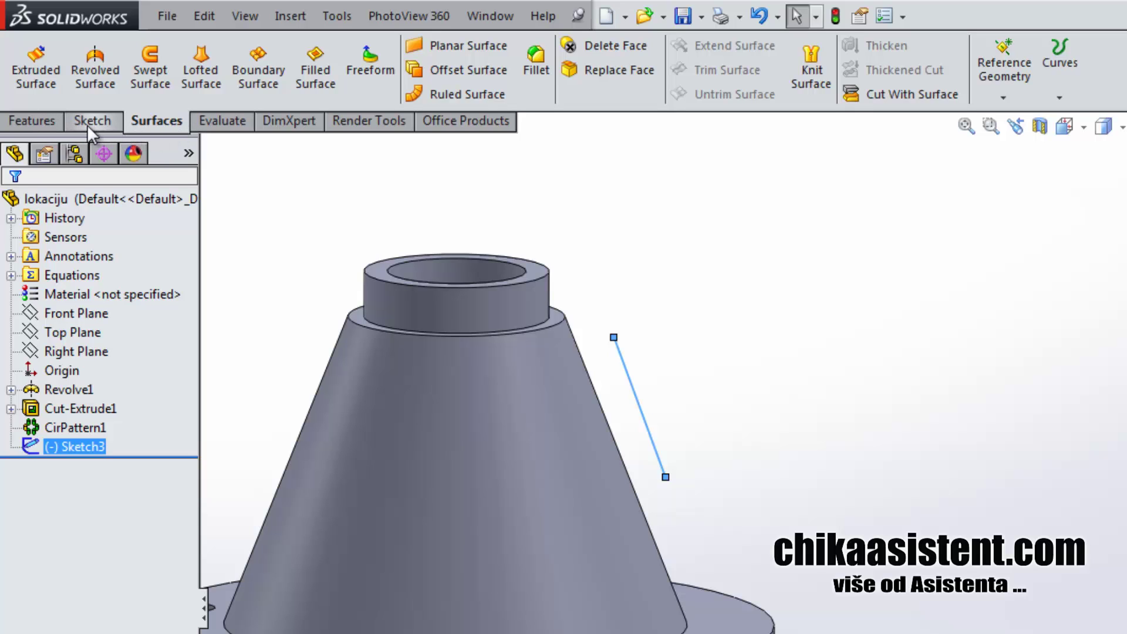
right_click(90, 119)
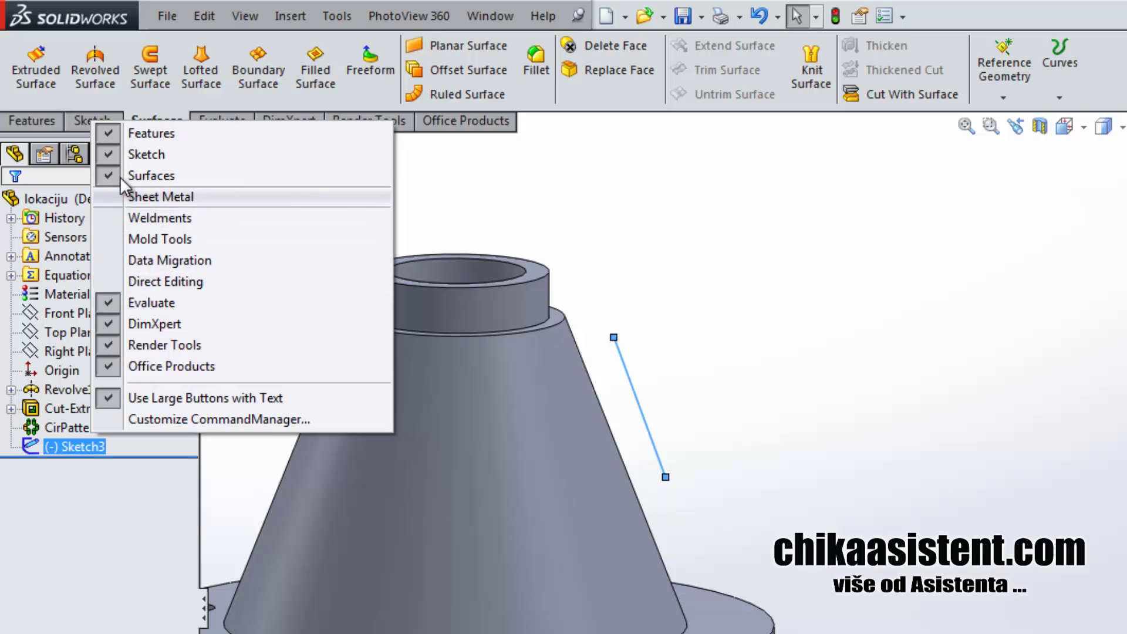
left_click(72, 123)
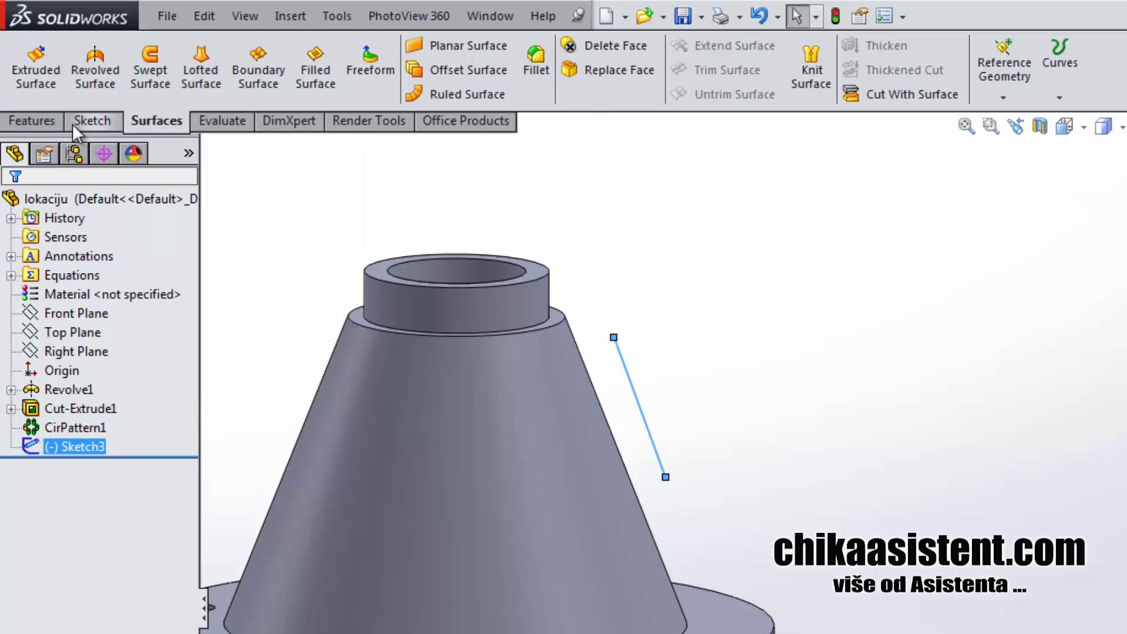
left_click(133, 125)
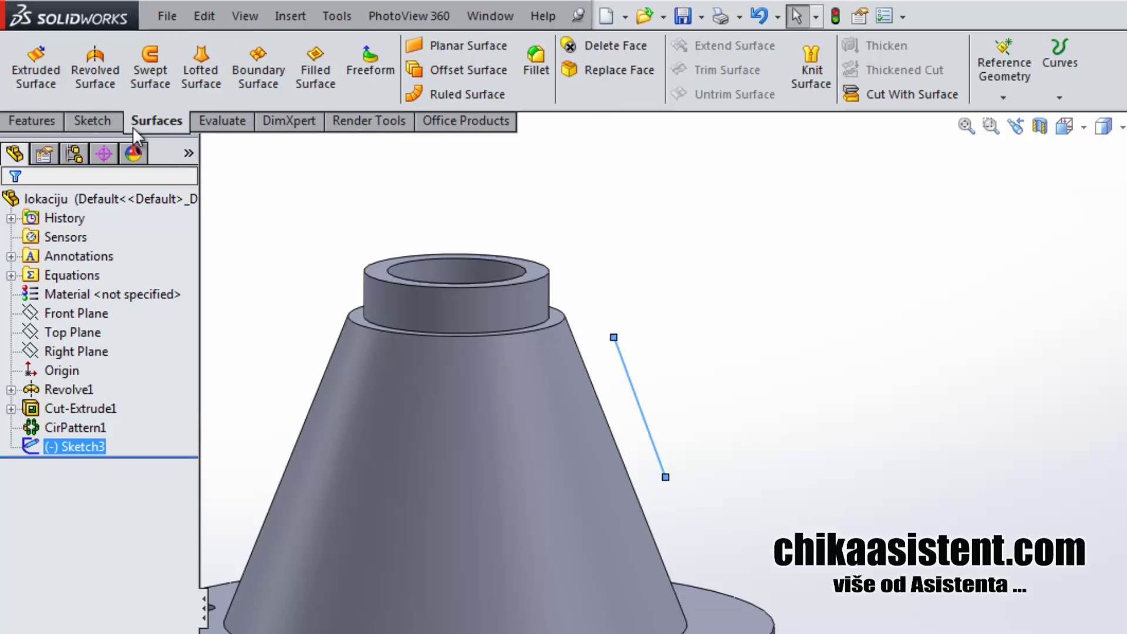
left_click(37, 83)
middle_click_drag(716, 343, 660, 379)
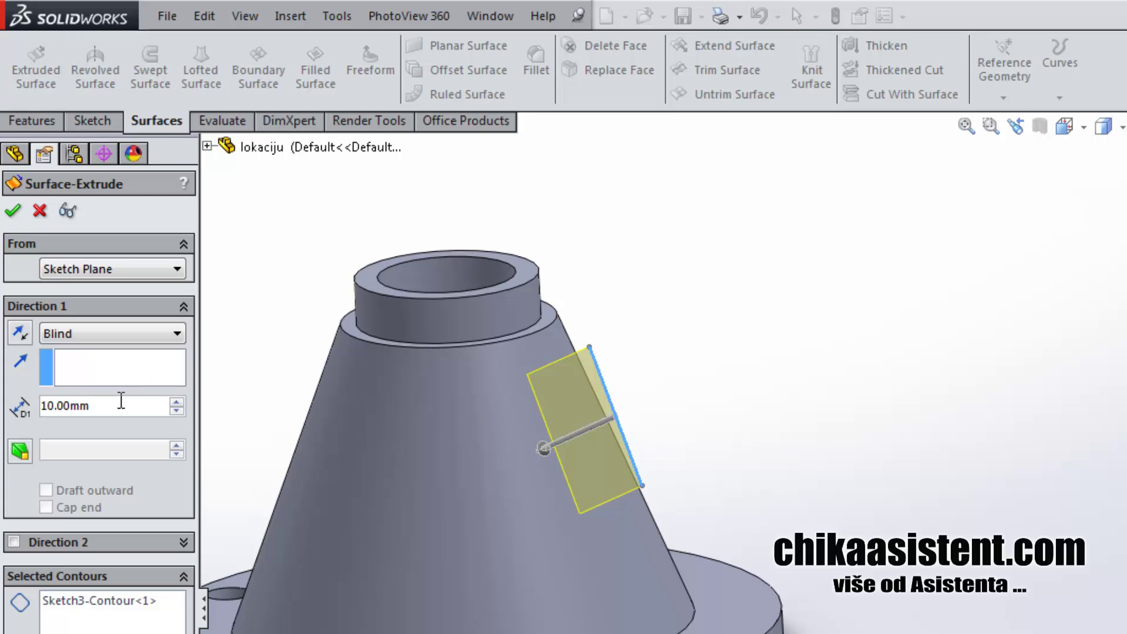
left_click_drag(121, 406, 37, 405)
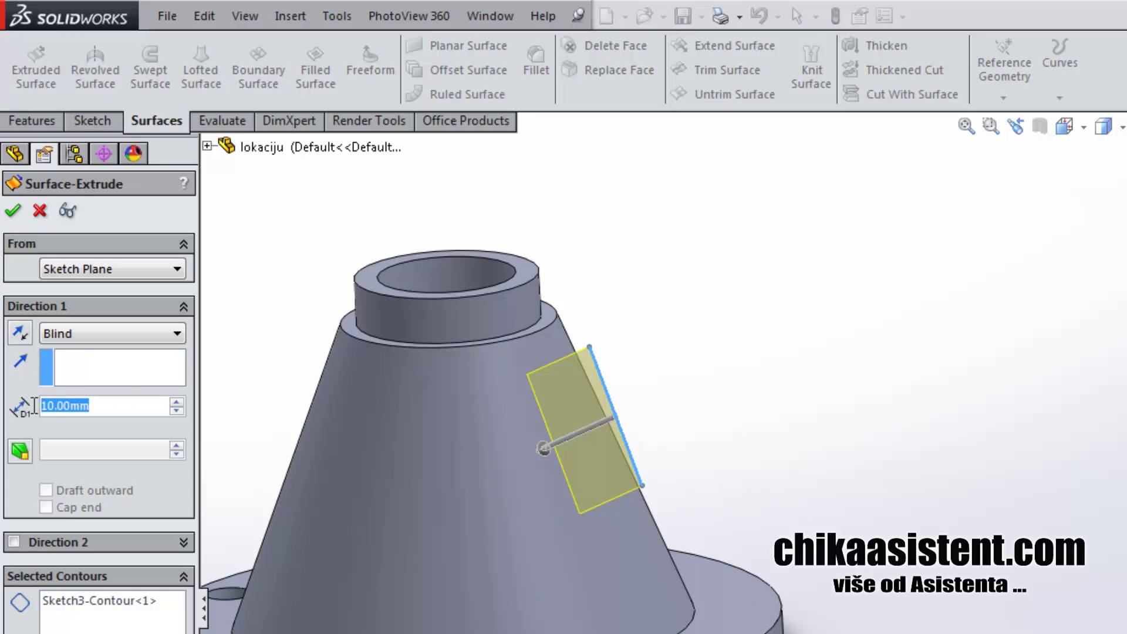
left_click(14, 214)
left_click(15, 212)
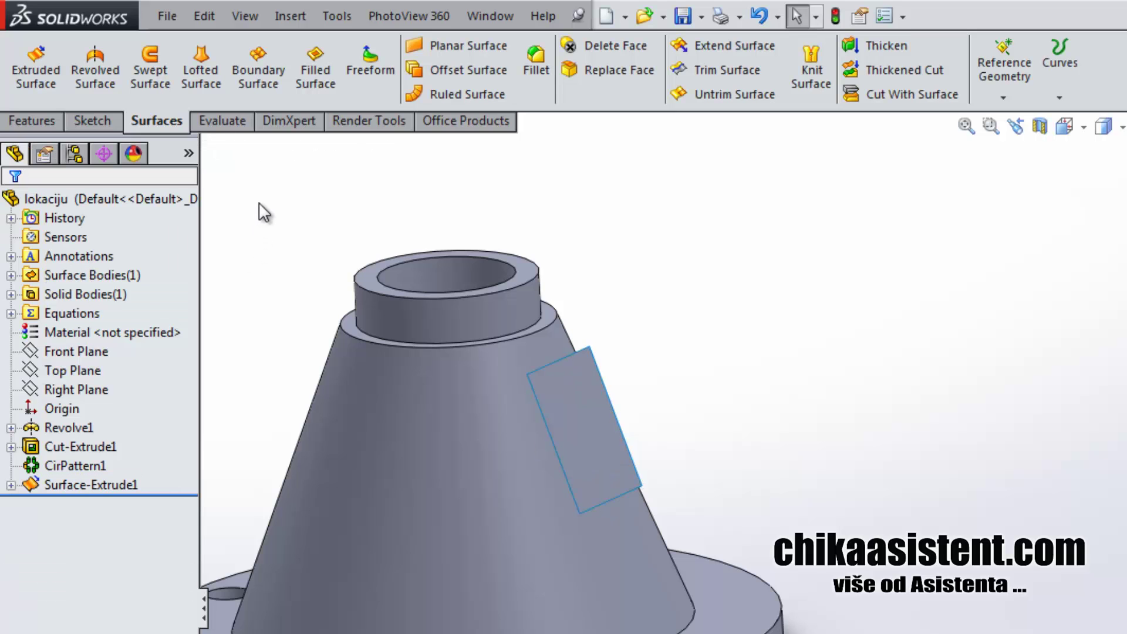
Open Sketch4 on the Surface-Extrude1 patch and orient the view Normal To it.
mouse_move(709, 477)
middle_mouse_down()
mouse_move(636, 499)
mouse_move(593, 533)
mouse_move(677, 481)
mouse_move(784, 442)
mouse_move(750, 450)
middle_mouse_up()
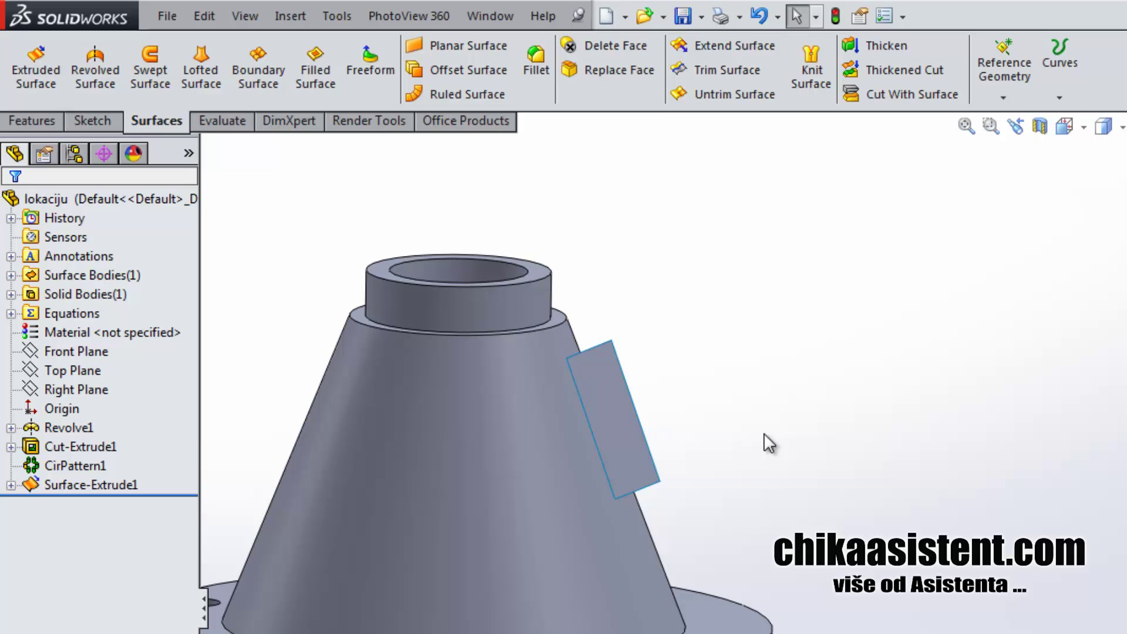
mouse_move(763, 434)
middle_mouse_down()
mouse_move(716, 470)
mouse_move(642, 420)
middle_mouse_up()
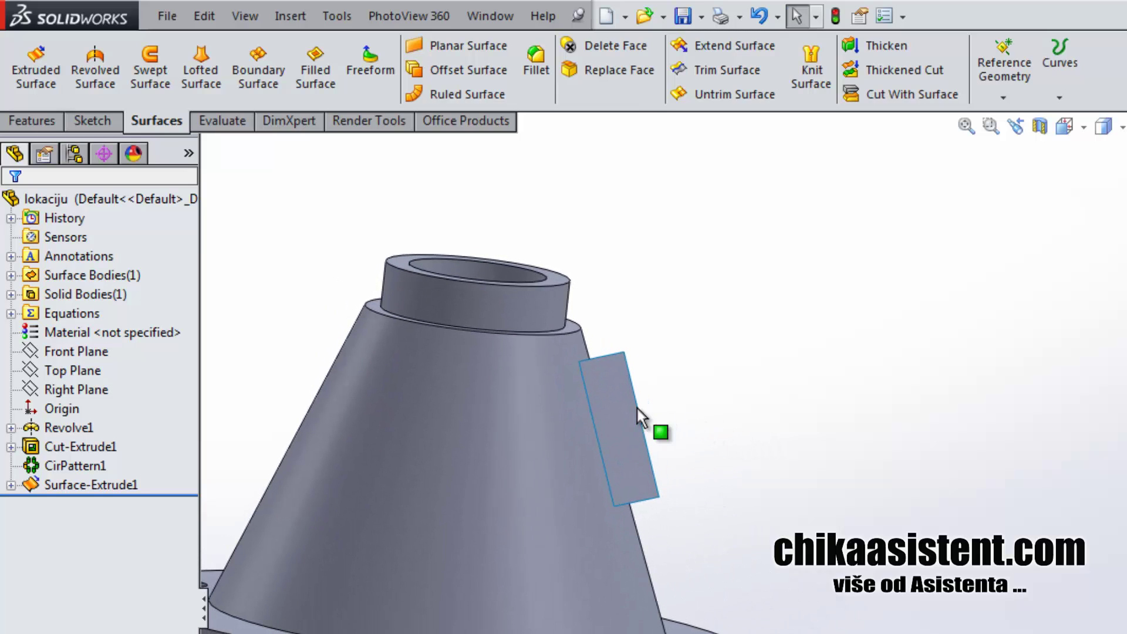
left_click(625, 402)
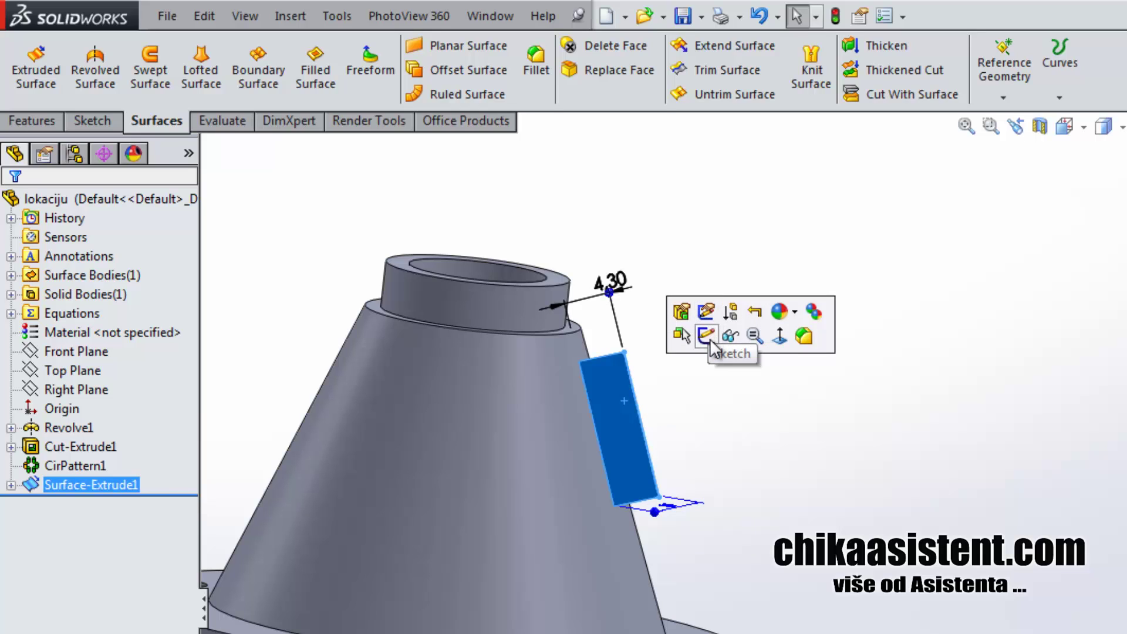
left_click(709, 340)
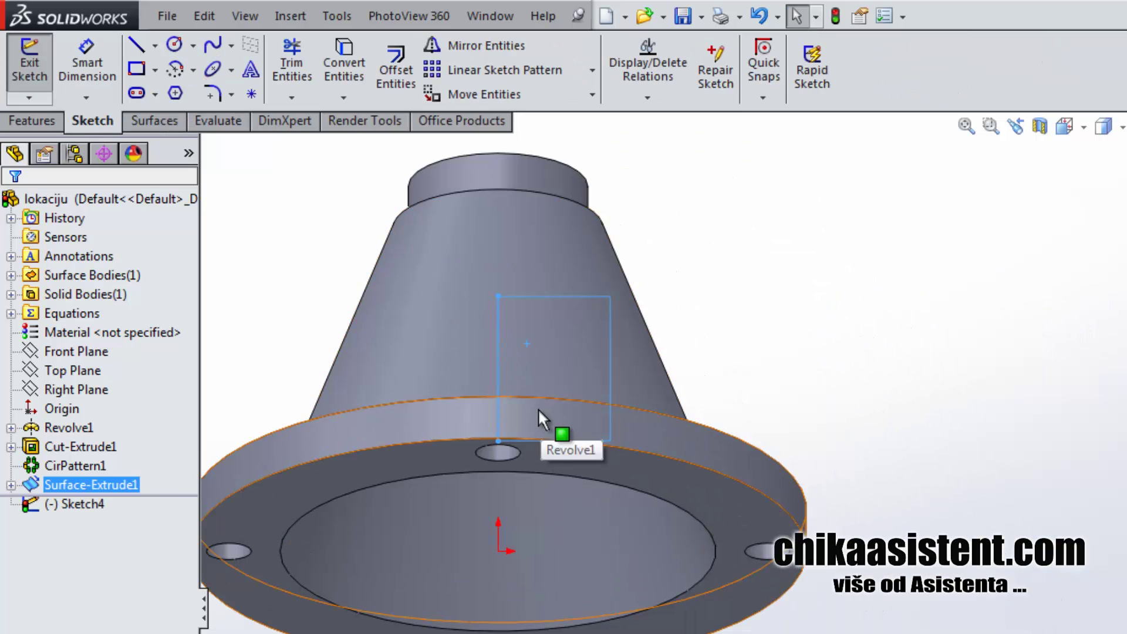
key("space")
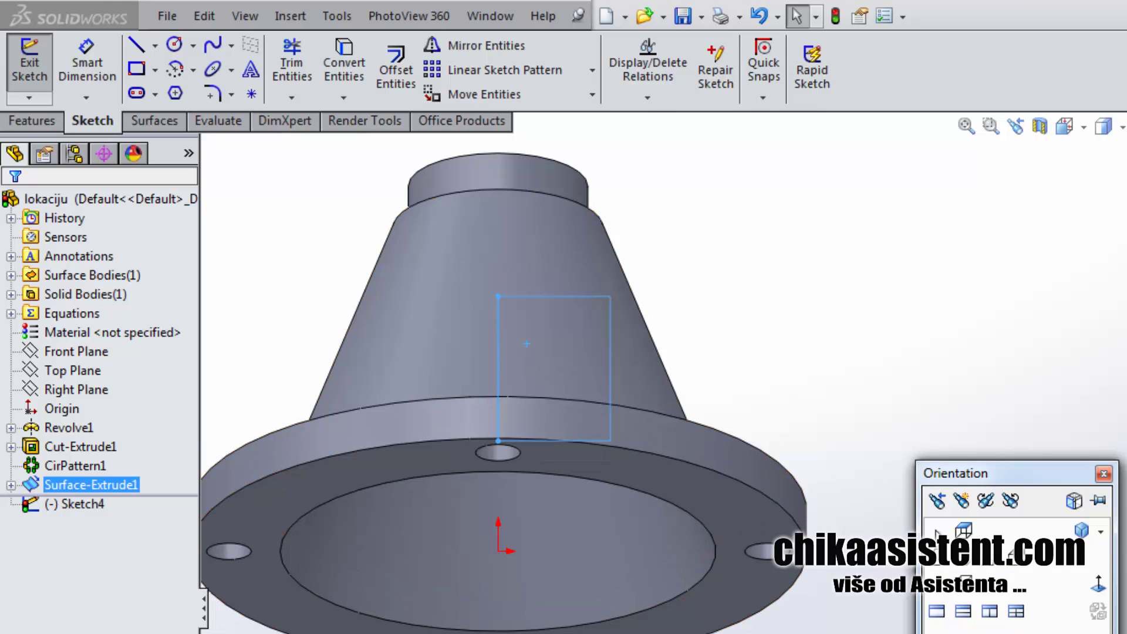
left_click(1099, 586)
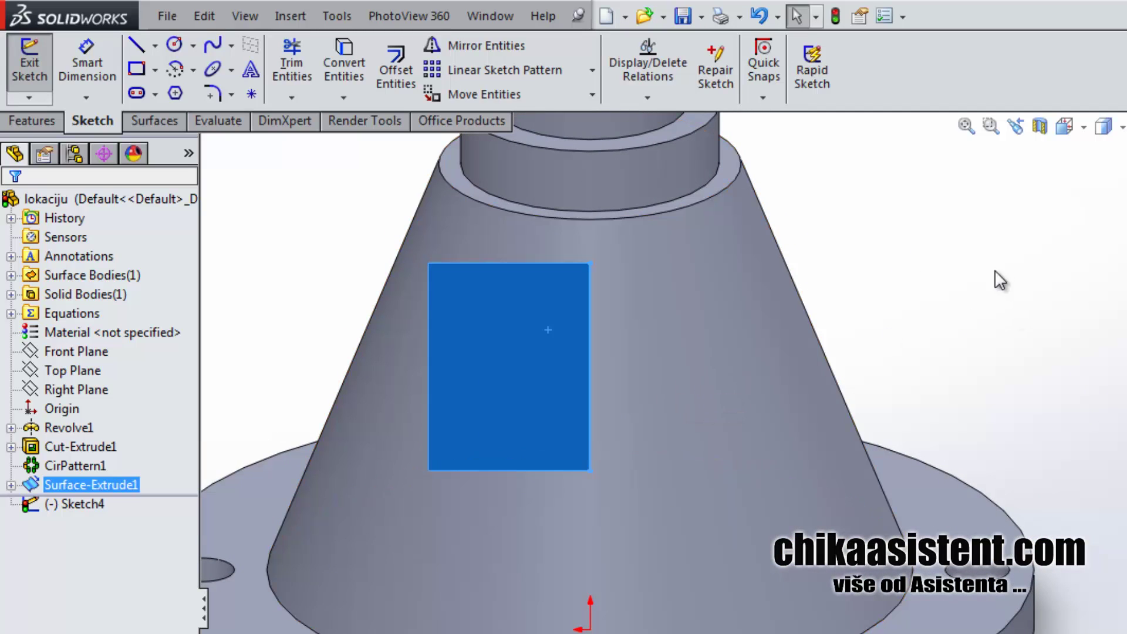
left_click(951, 287)
middle_click_drag(914, 302, 890, 403, "ctrl")
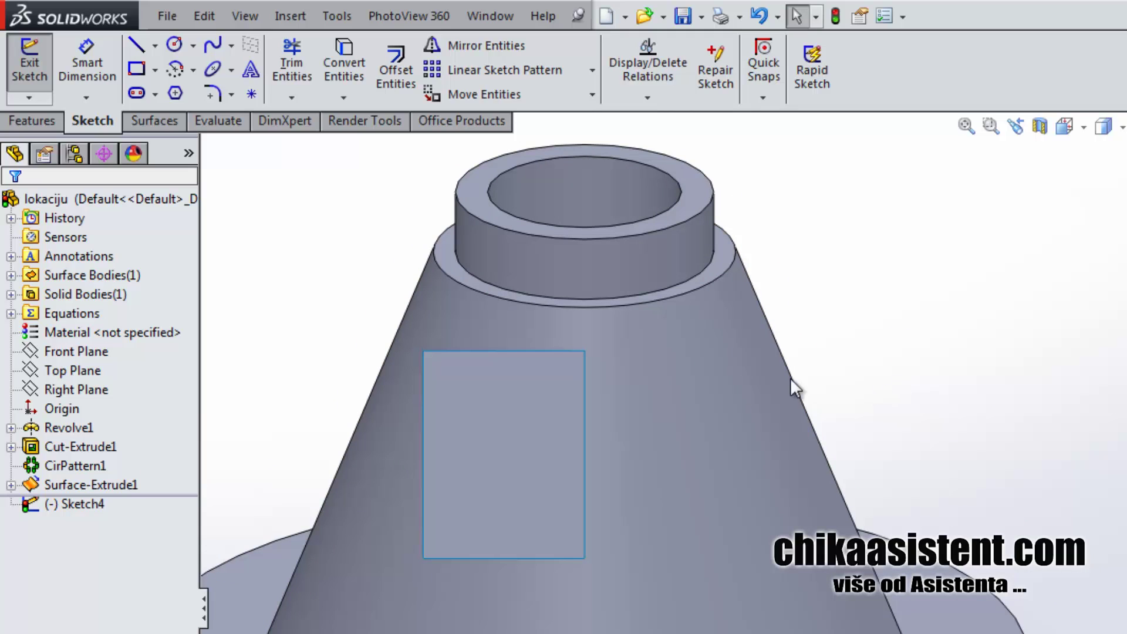
Draw a 20 mm diameter circle centred on the rectangle's right edge.
key("s")
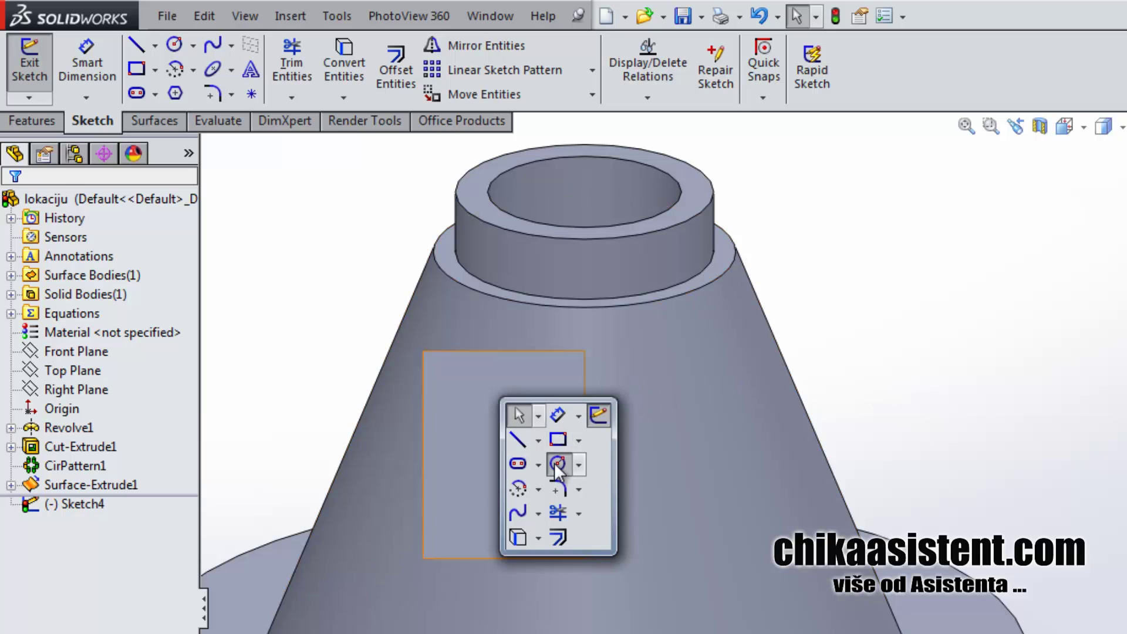
left_click(555, 465)
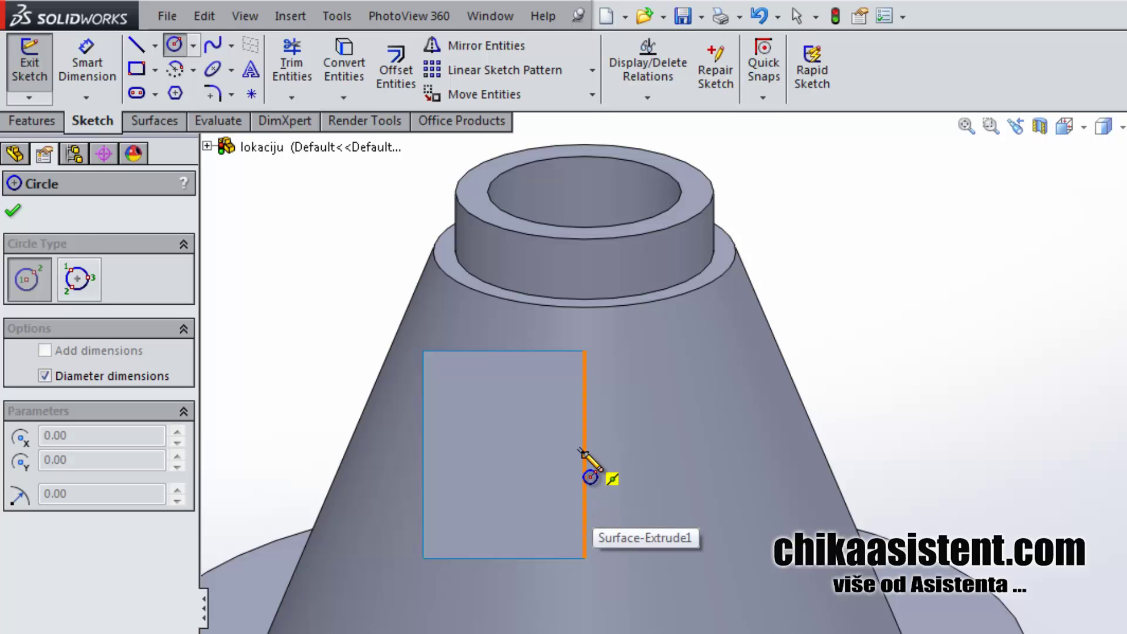
left_click(584, 485)
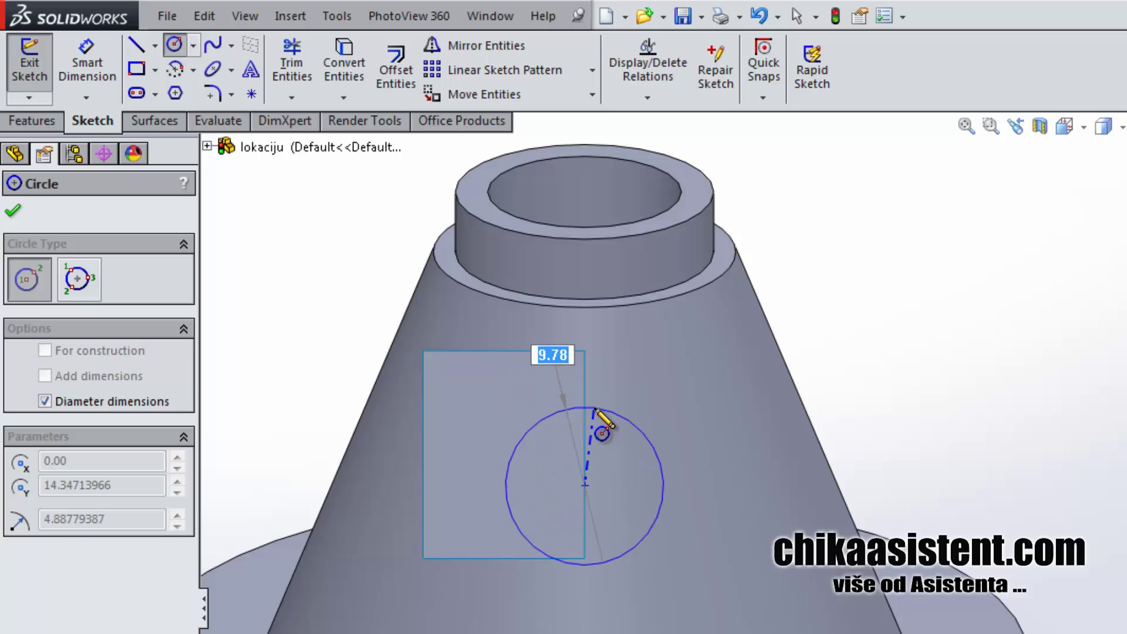
type("20")
key("Return")
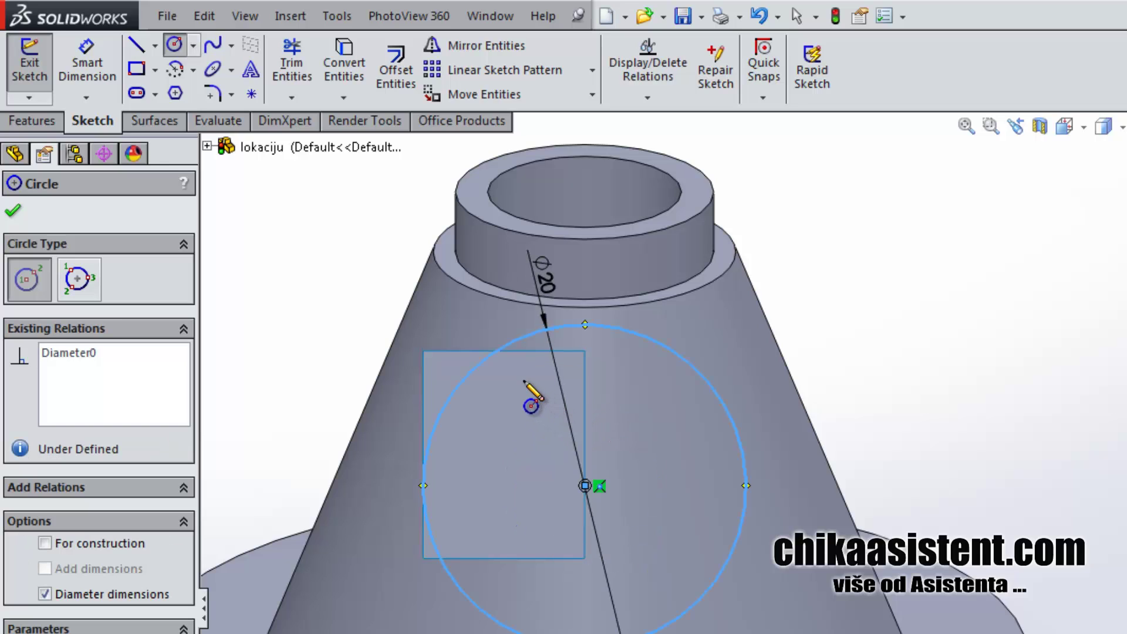
key("Escape")
key("Escape")
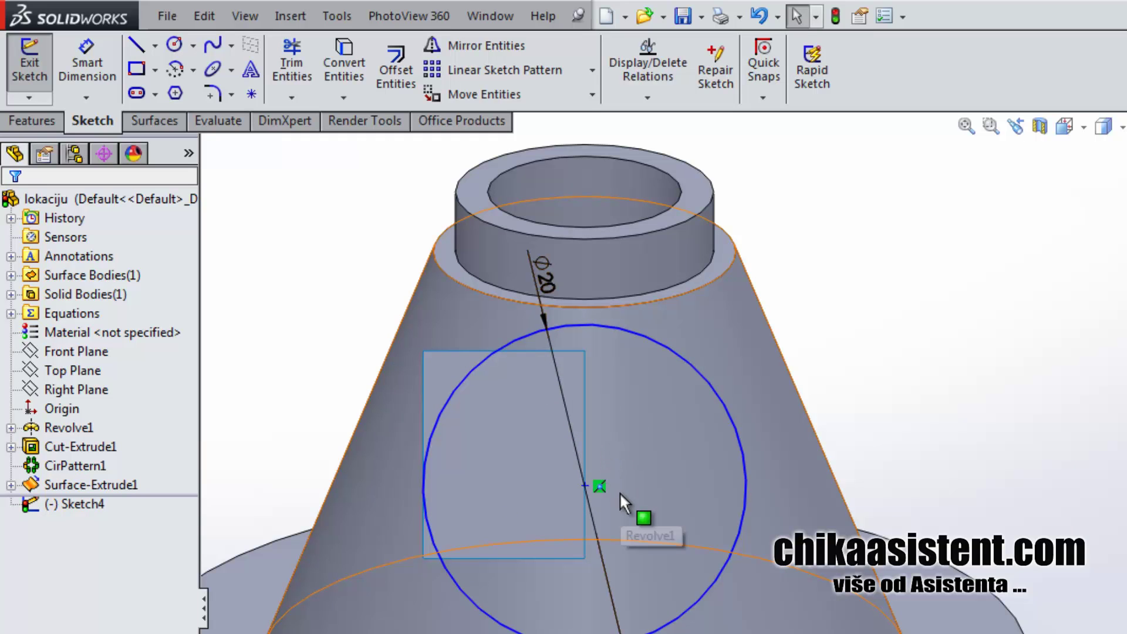
key("s")
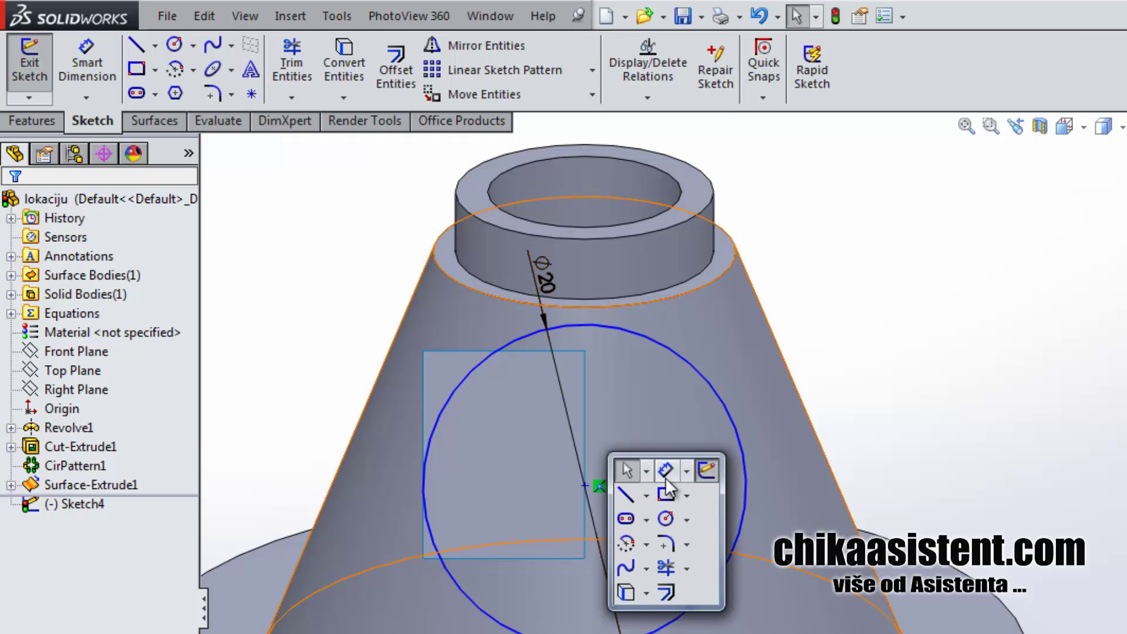
left_click(667, 471)
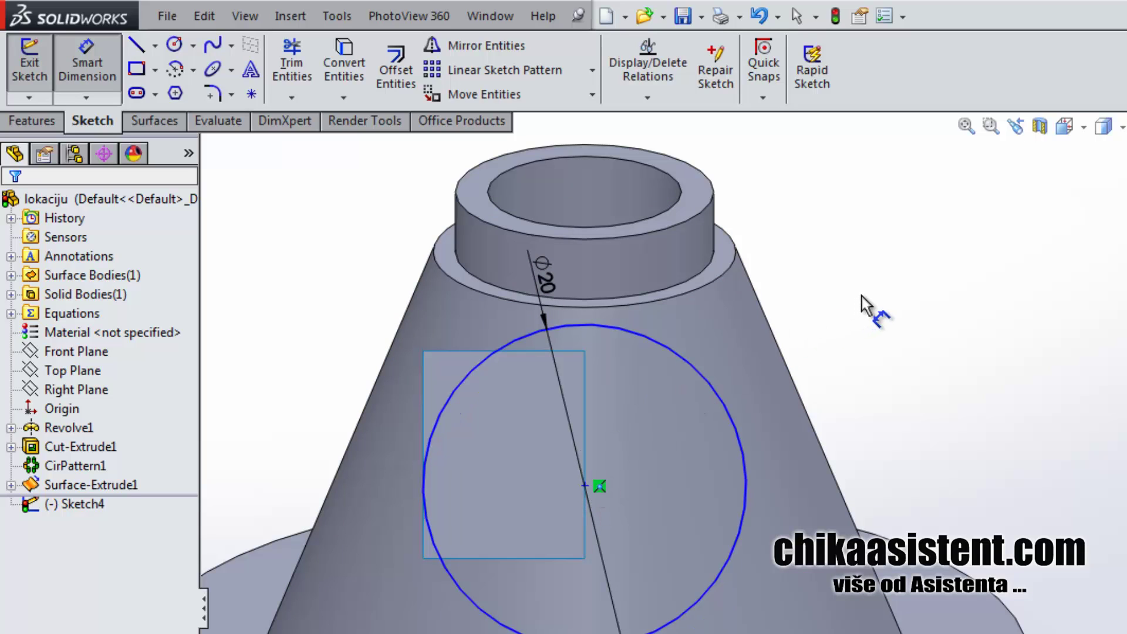
key("Escape")
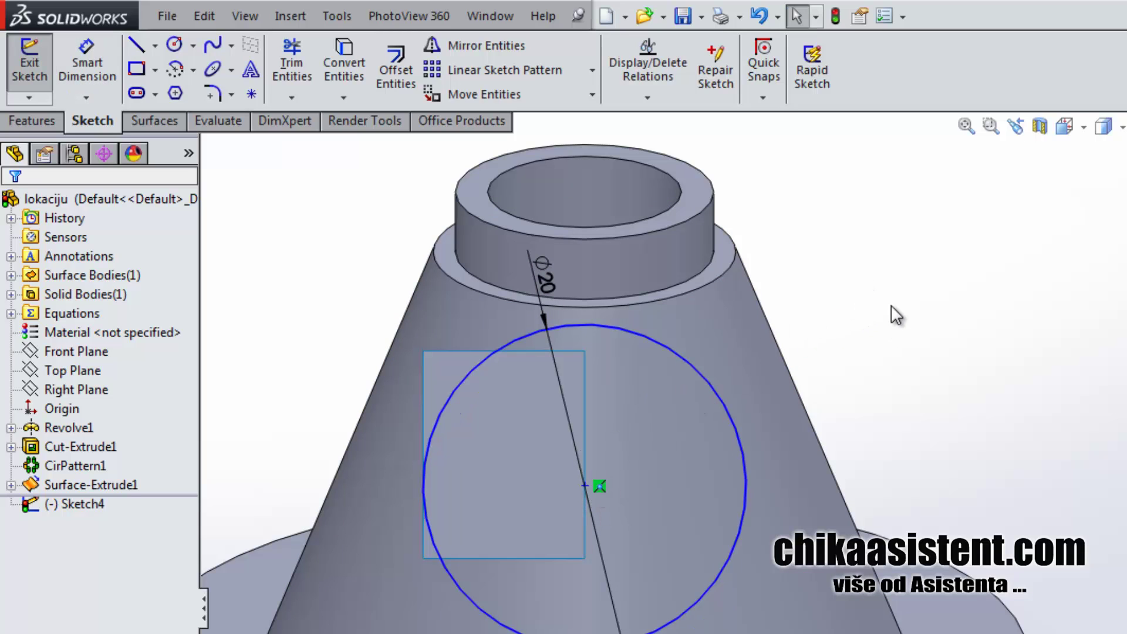
Start a new sketch on the Front Plane.
mouse_move(738, 422)
middle_mouse_down()
mouse_move(670, 491)
mouse_move(625, 475)
middle_mouse_up()
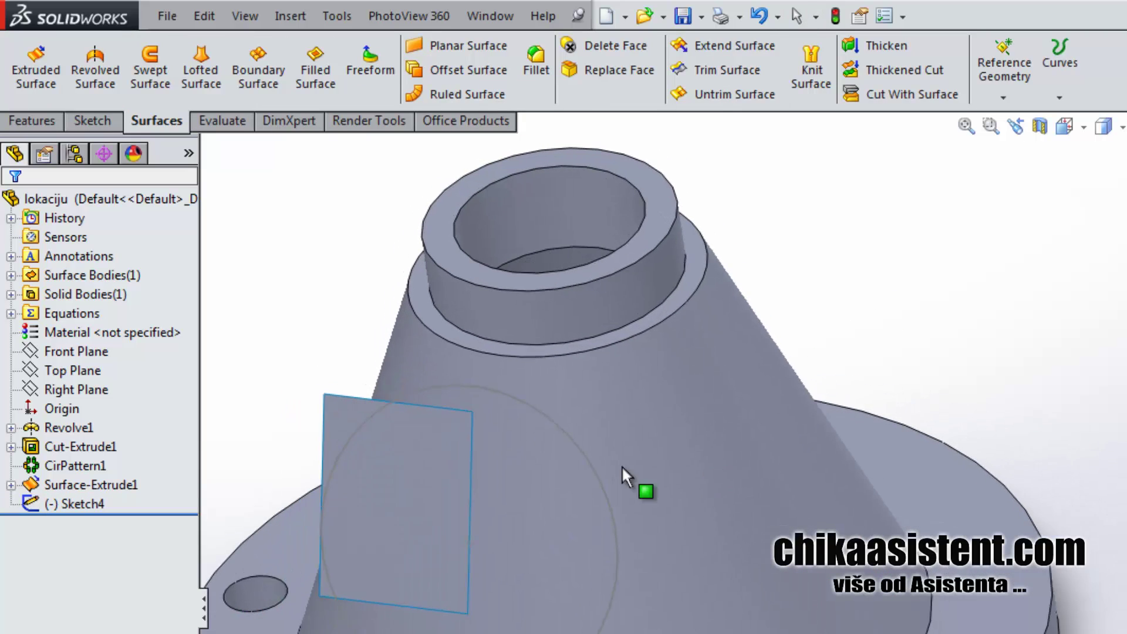
left_click(82, 351)
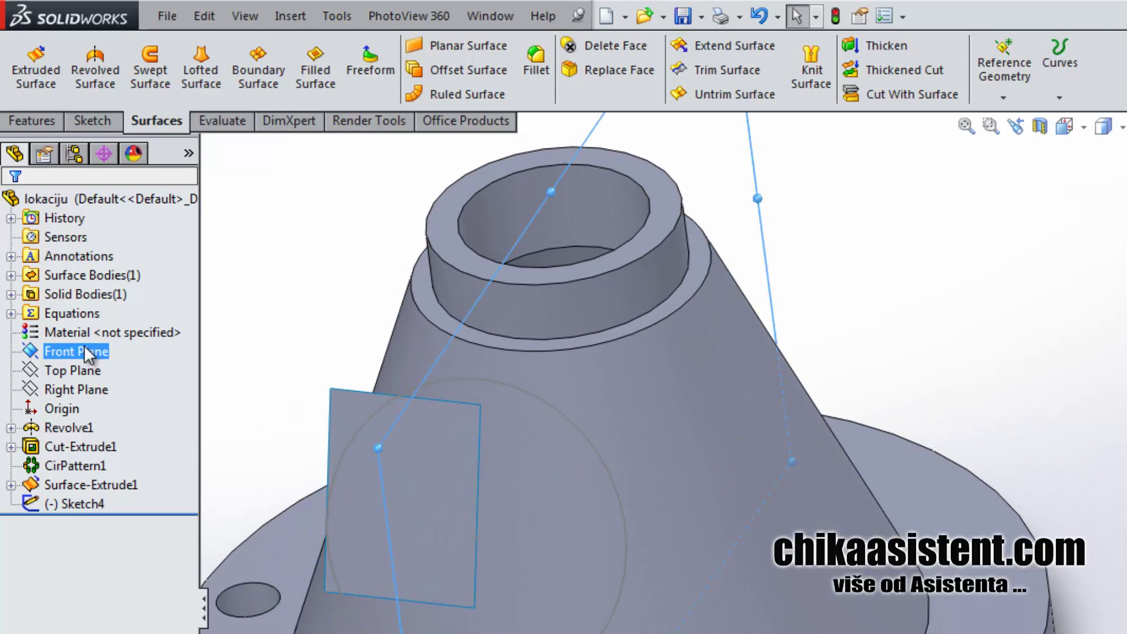
left_click(101, 321)
scroll(705, 438, "up", 3)
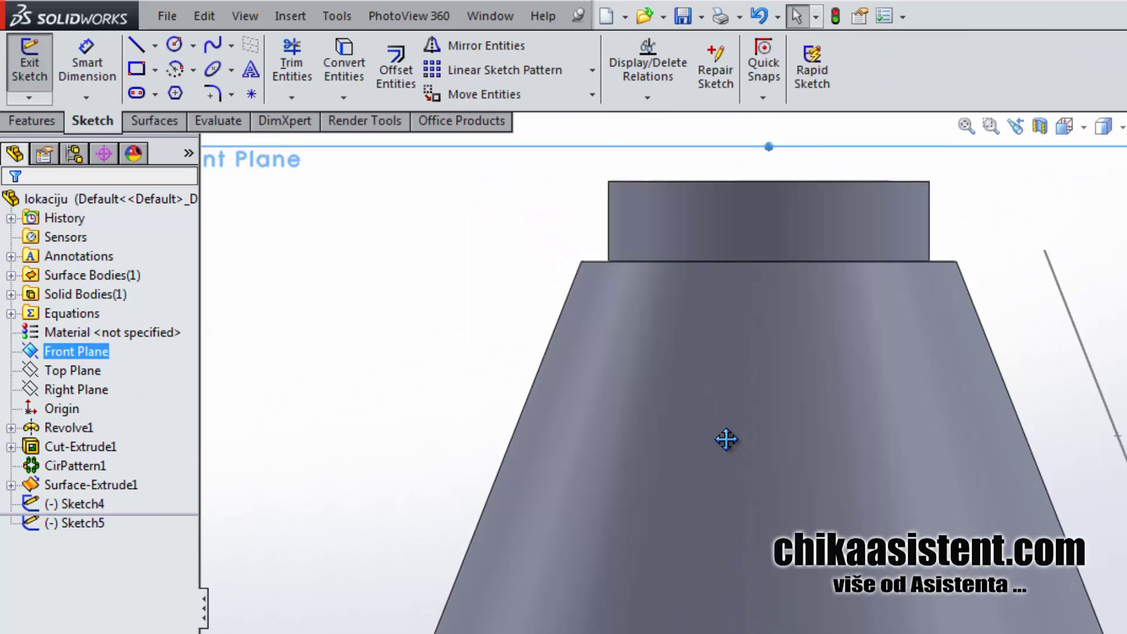
scroll(632, 443, "down", 3)
scroll(629, 439, "up", 4)
scroll(469, 411, "down", 2)
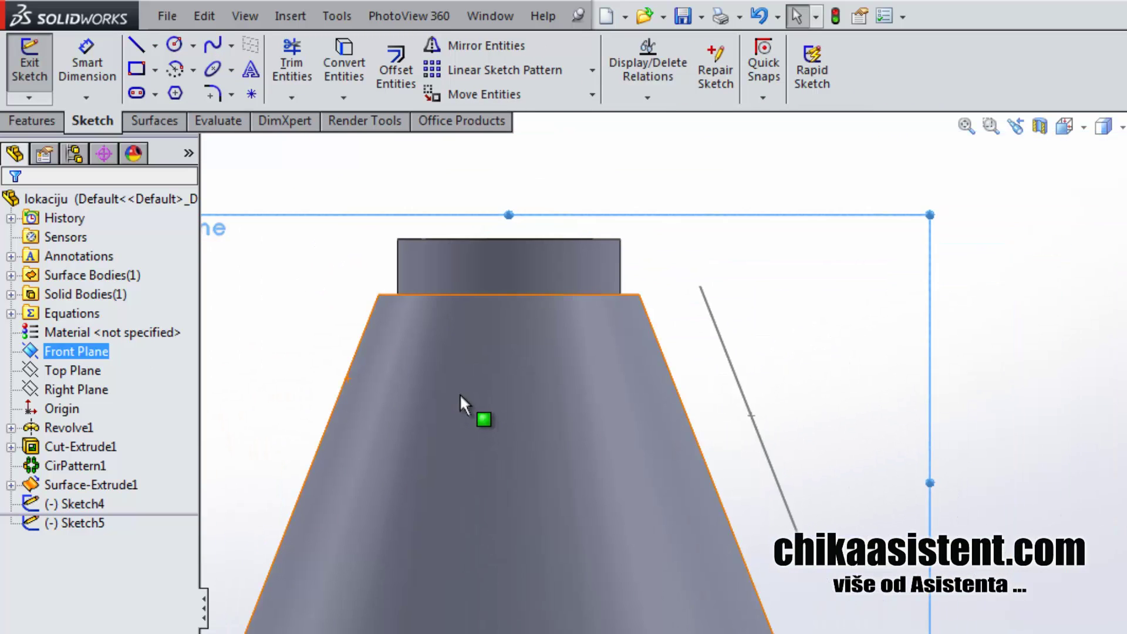
Draw a vertical line from the origin up to the cone's top face and exit the sketch.
key("l")
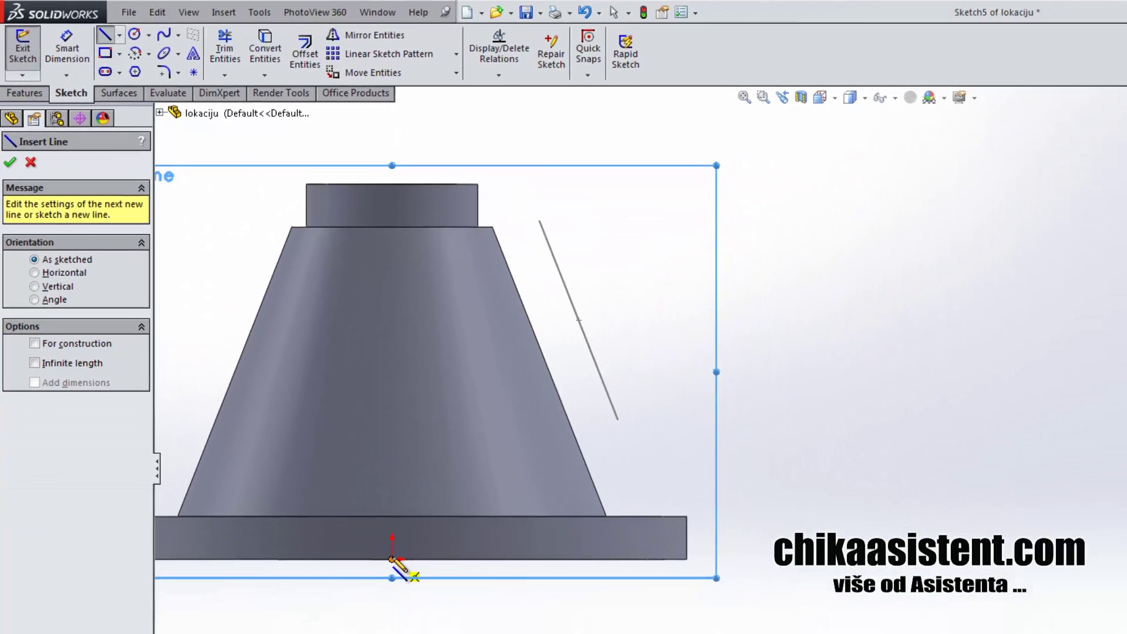
left_click(392, 559)
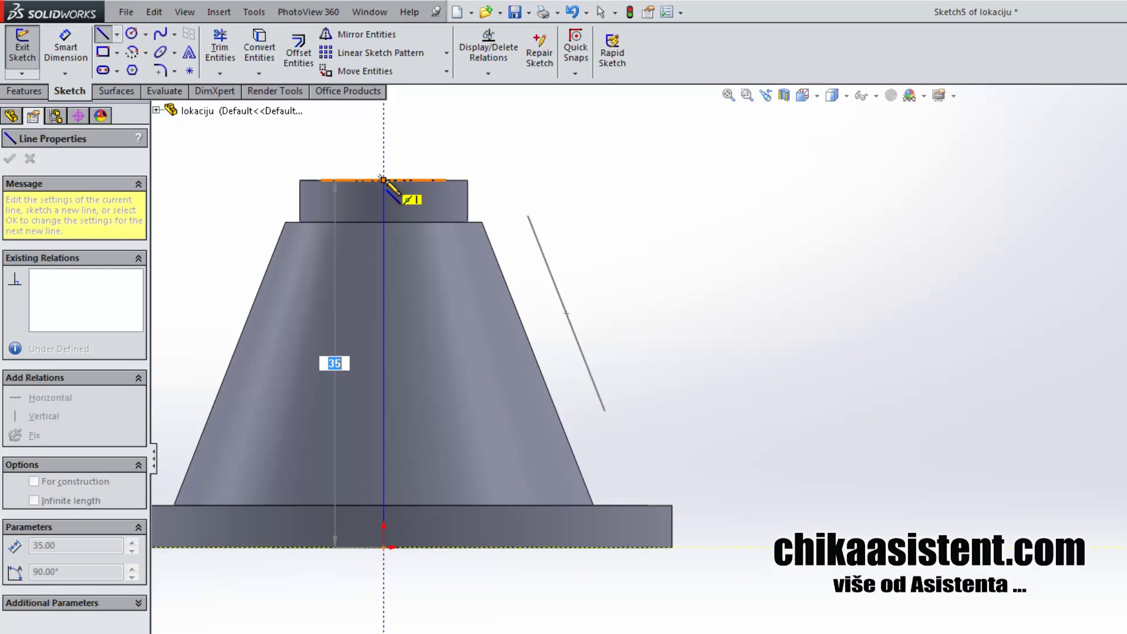
left_click(383, 179)
key("Escape")
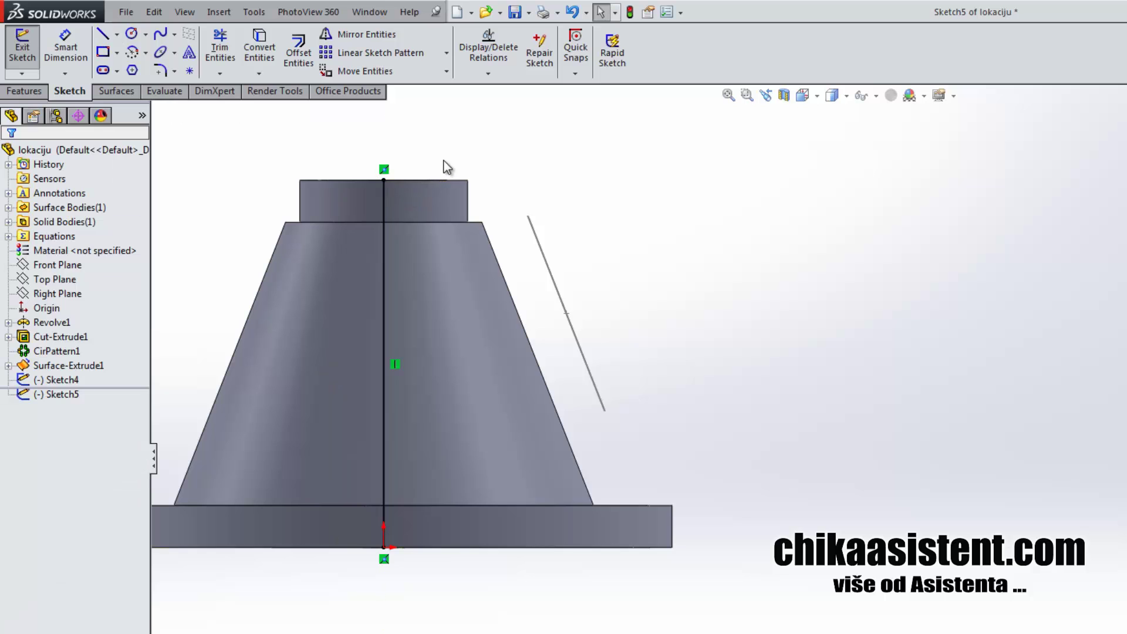
key("ctrl+b")
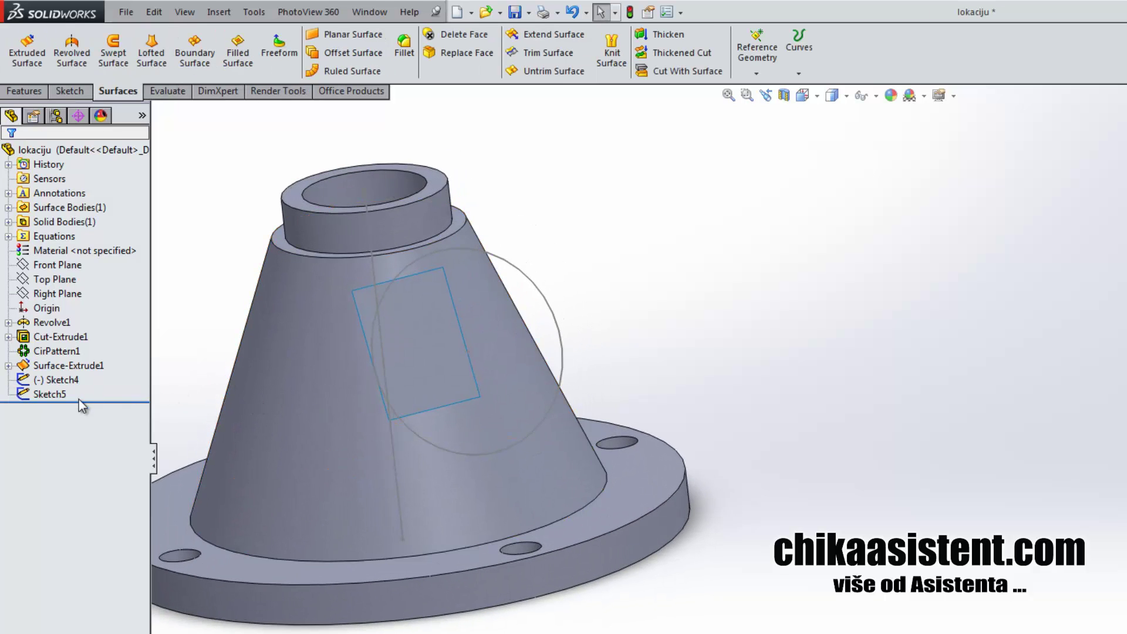
Select Sketch4 and Sketch5 and attempt to reorder them in the feature history.
left_click(58, 394)
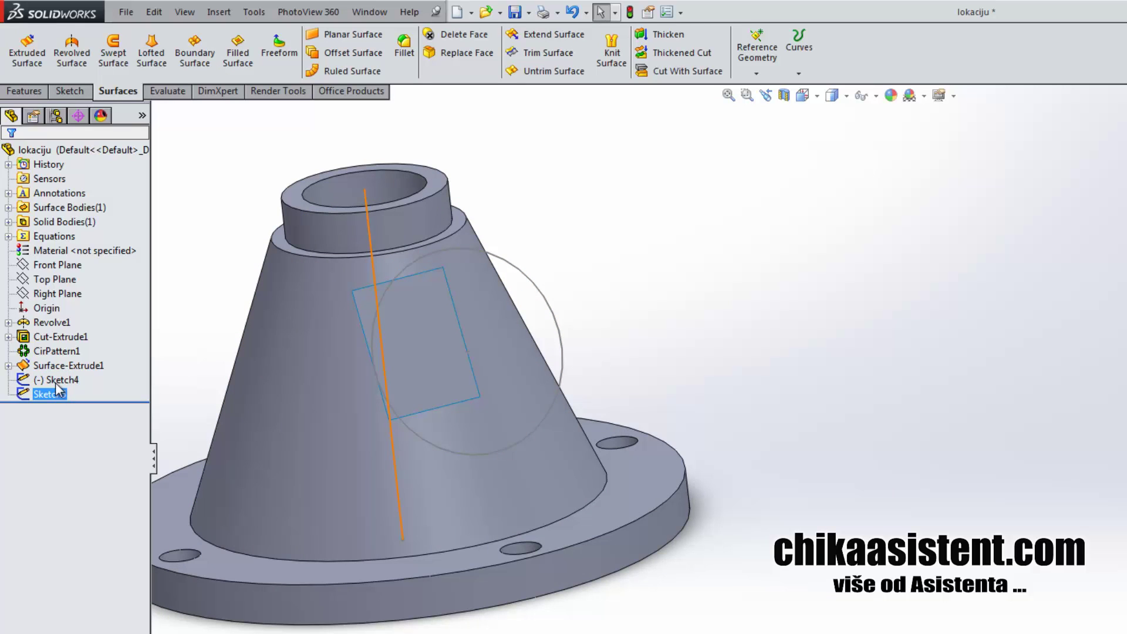
left_click(59, 380)
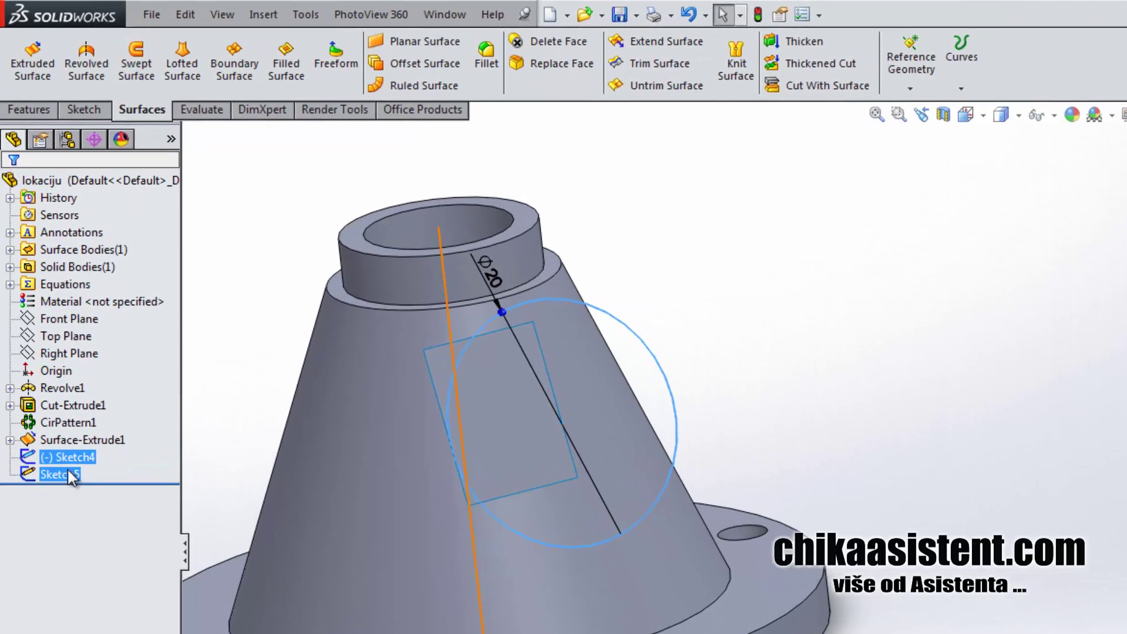
left_click_drag(58, 394, 65, 388)
left_click_drag(88, 528, 95, 518)
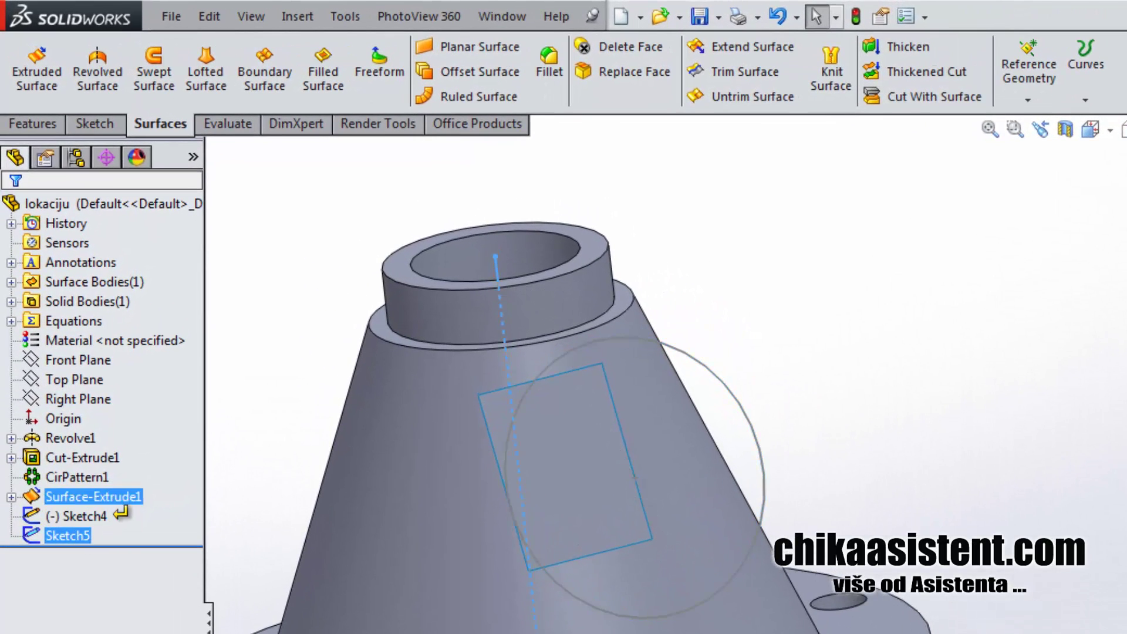
left_click(97, 512, "ctrl")
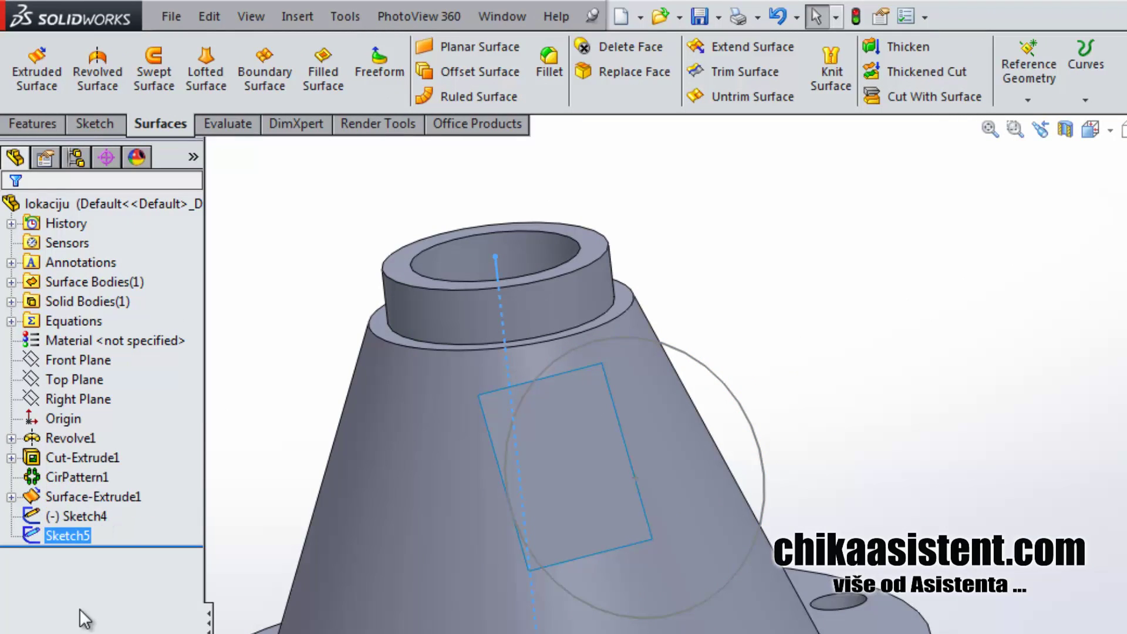
left_click(101, 515, "ctrl")
left_click(103, 519)
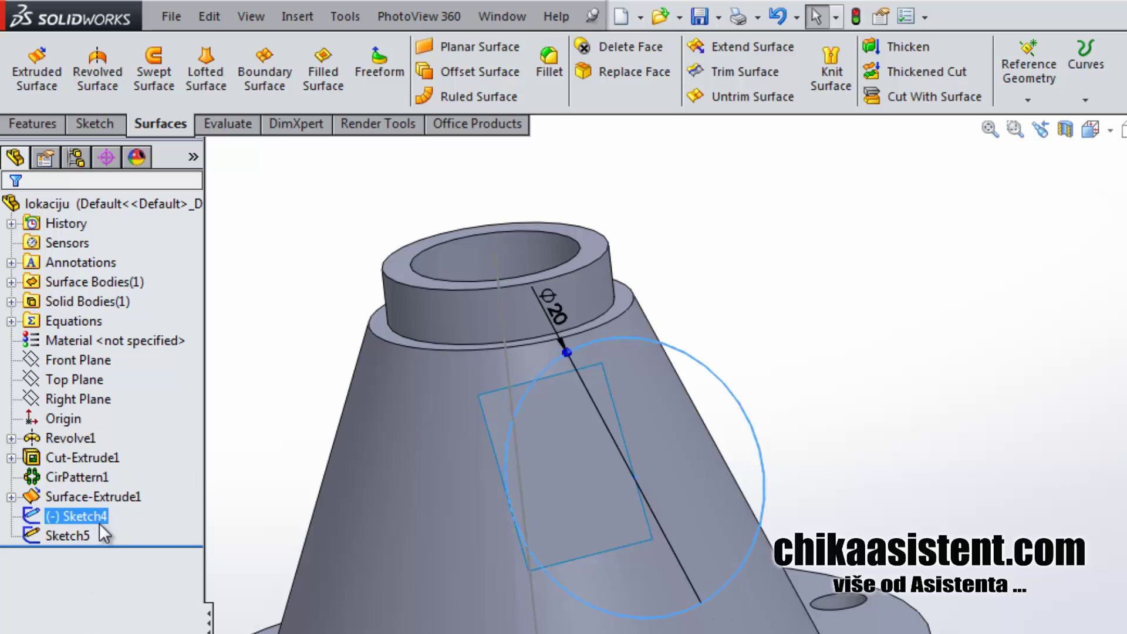
Move Sketch4 below Sketch5 in the feature history and reselect Sketch4.
left_click(100, 520)
left_click(82, 535, "ctrl")
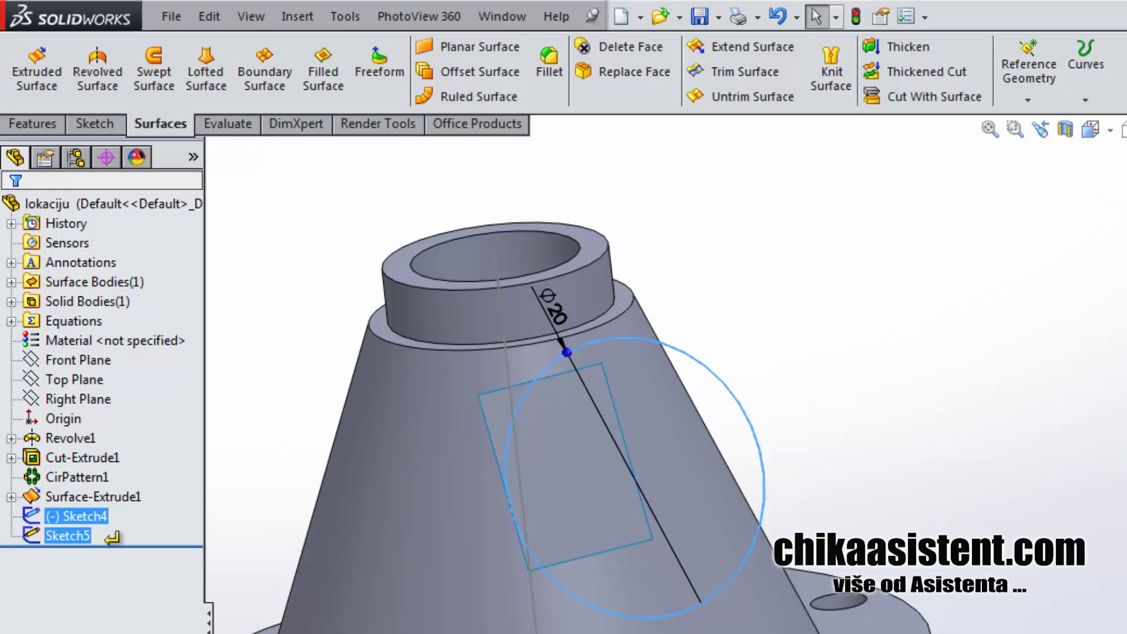
left_click_drag(111, 536, 111, 527)
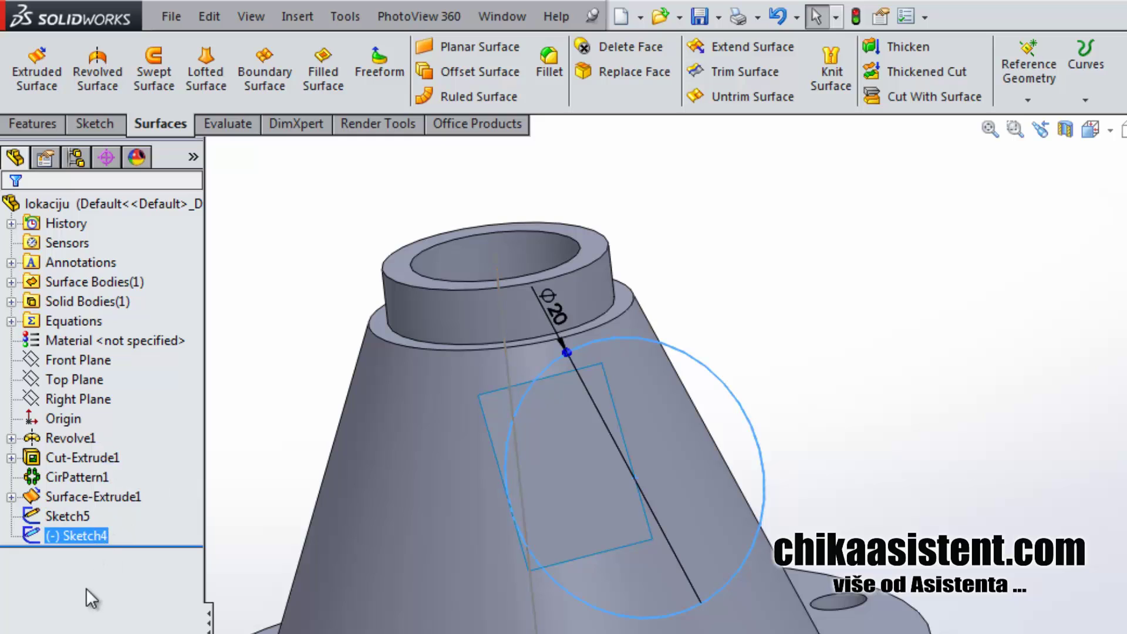
left_click(237, 390)
left_click(82, 535)
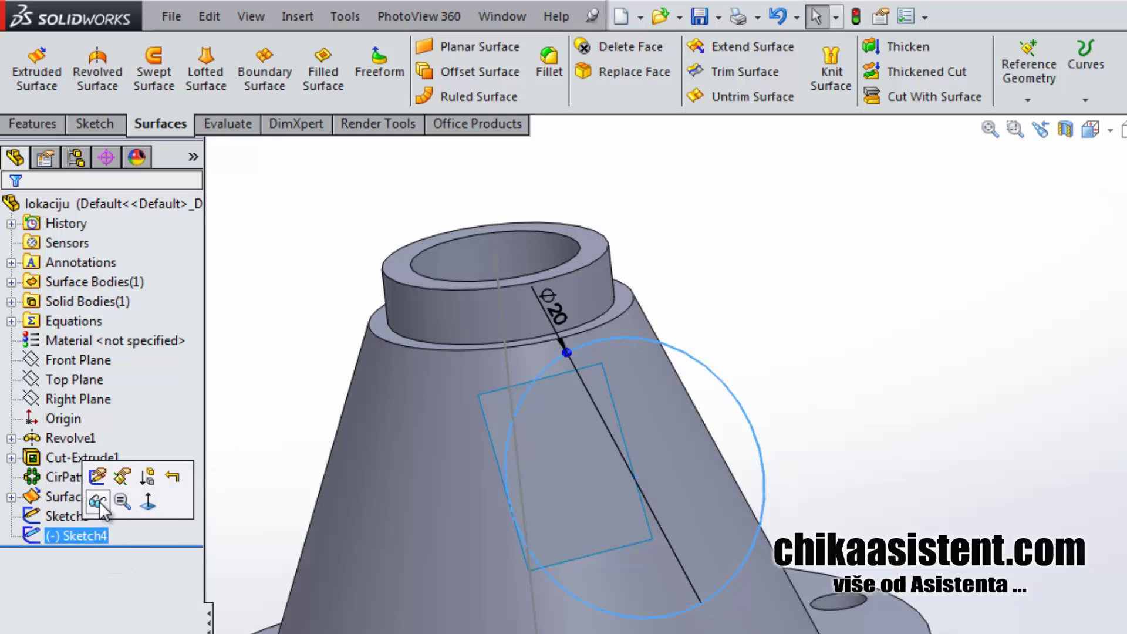
Reopen Sketch4 face-on and convert Sketch5's vertical line into a construction line.
left_click(97, 478)
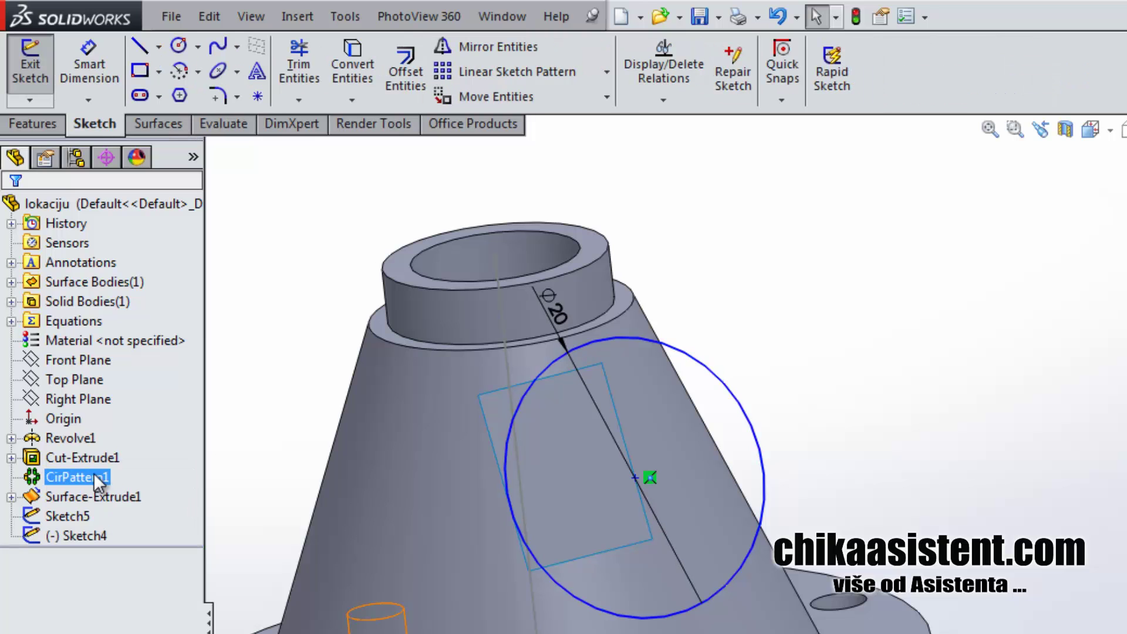
key("space")
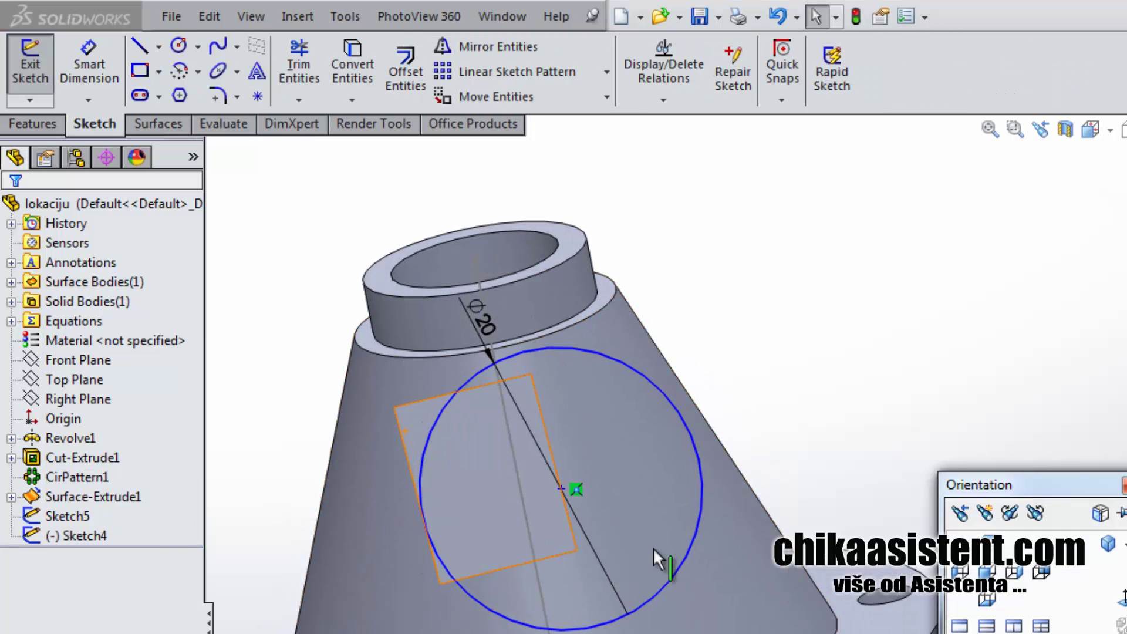
left_click(1121, 599)
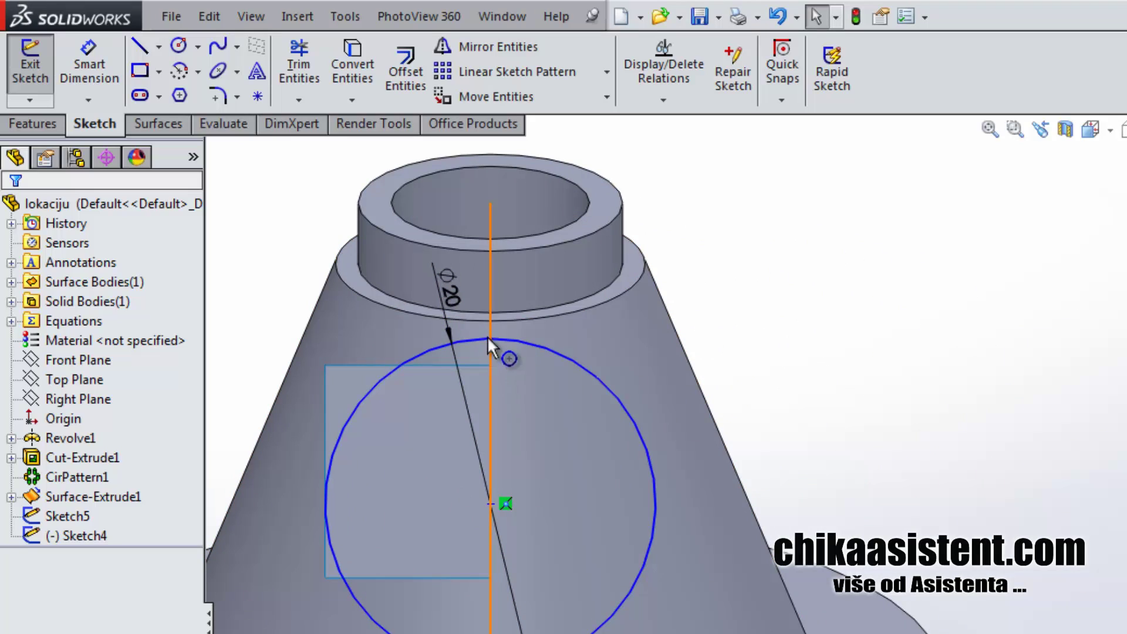
left_click(492, 292)
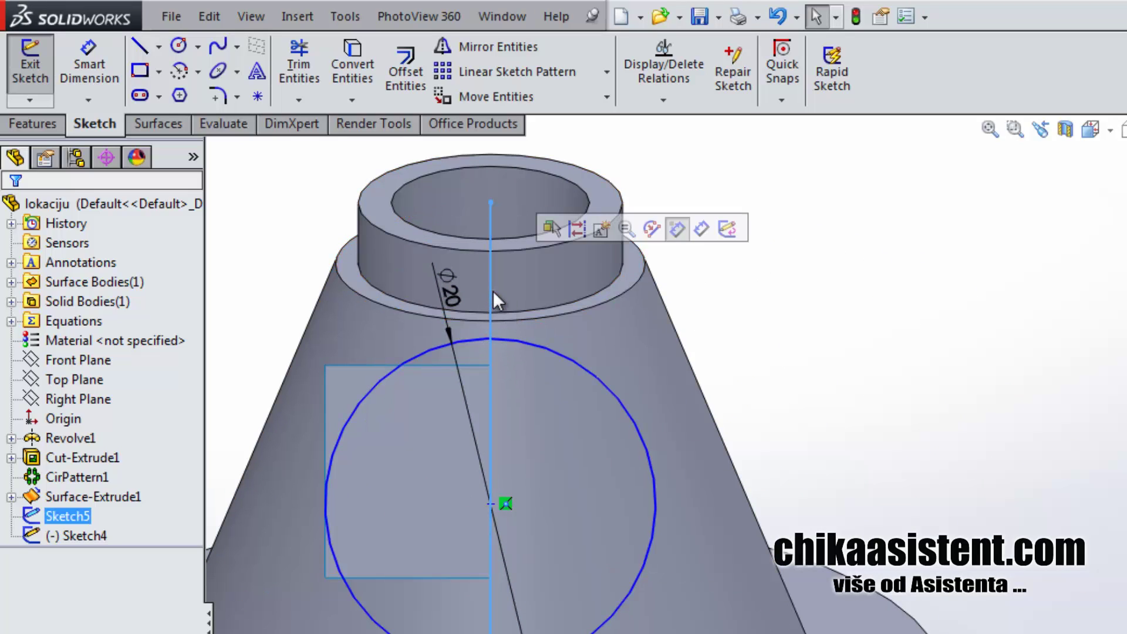
left_click(492, 291)
left_click(359, 59)
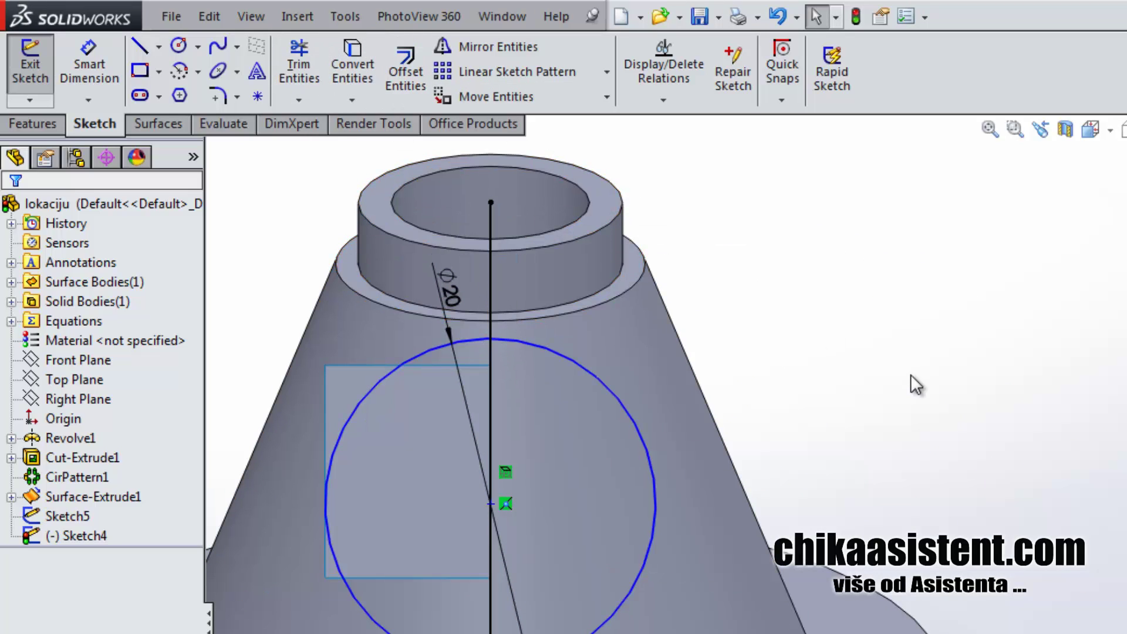
left_click(492, 281)
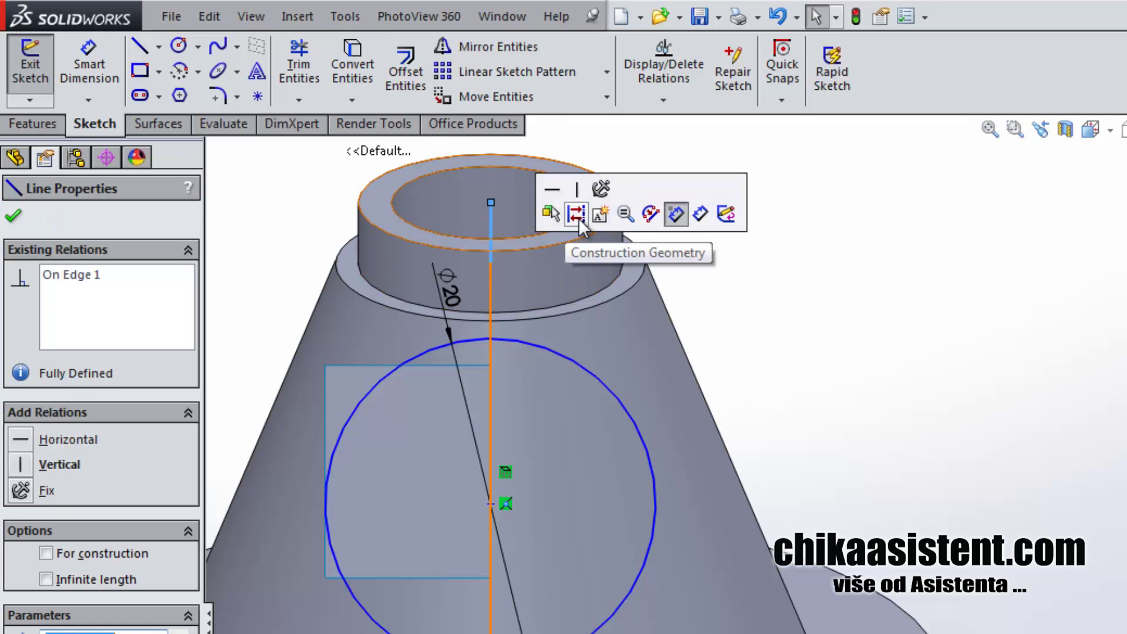
left_click(581, 221)
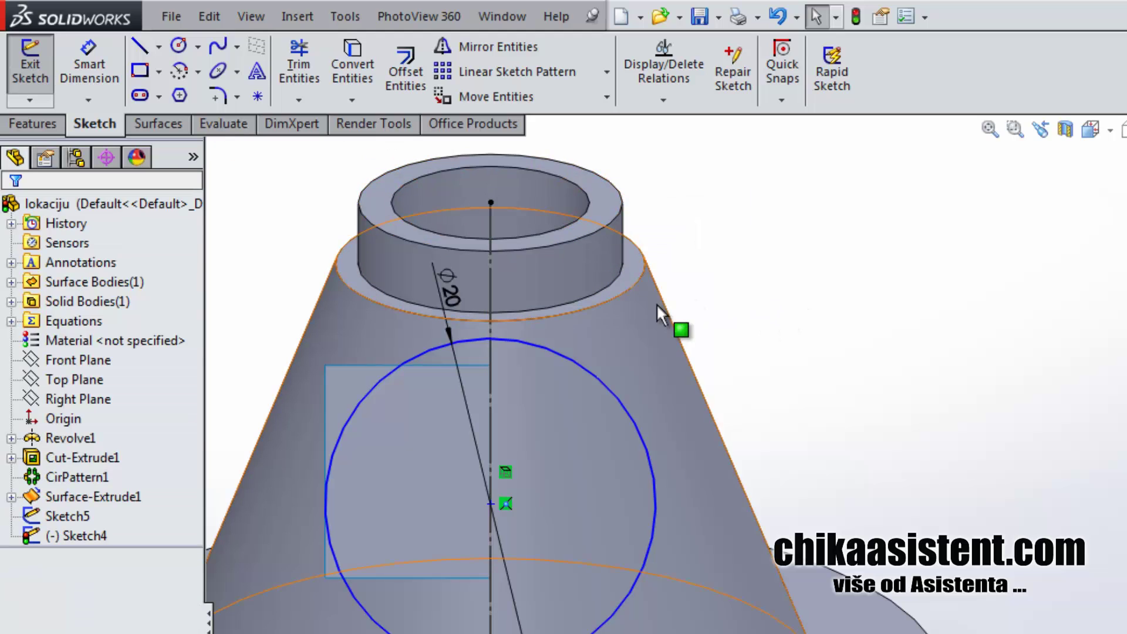
Dimension the circle centre 20 mm below the line's top endpoint and exit the sketch.
key("s")
key("d")
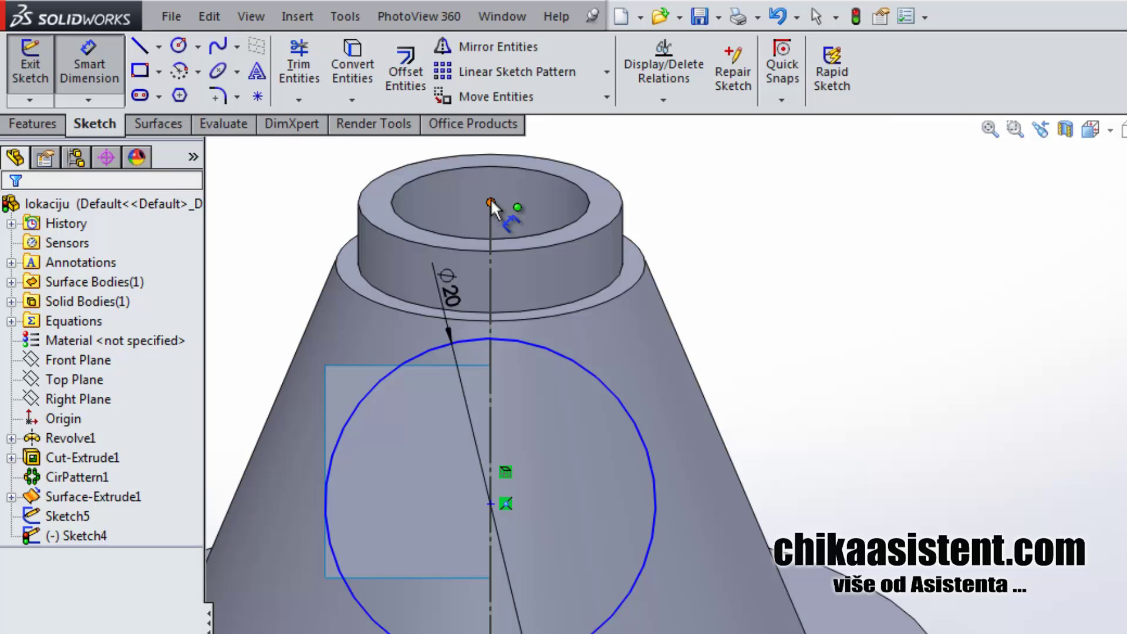
left_click(491, 203)
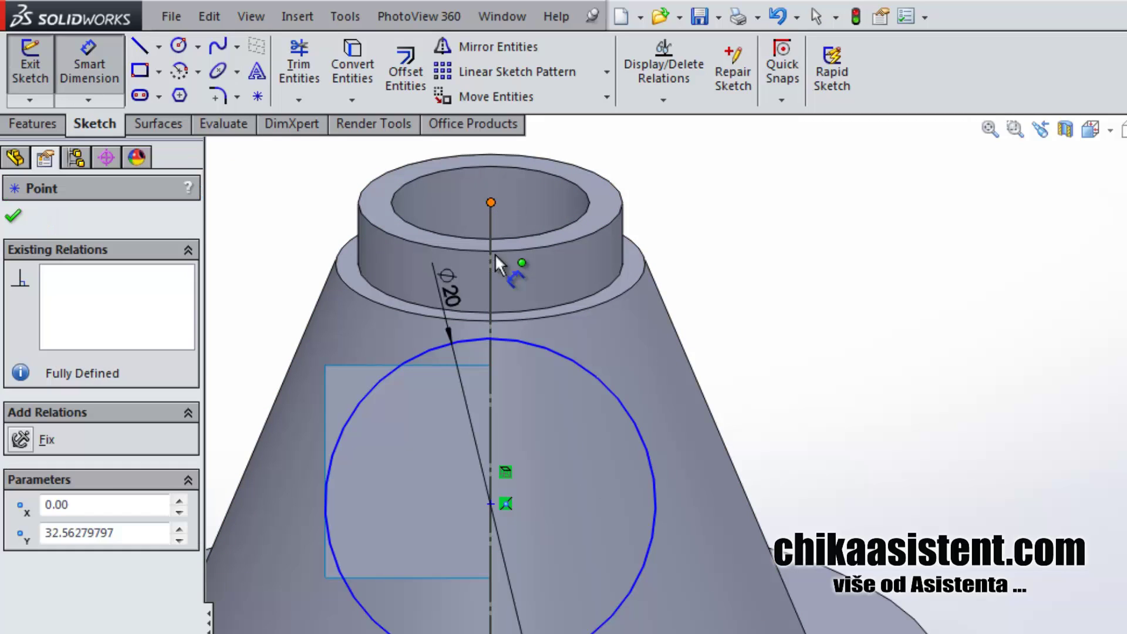
left_click(504, 500)
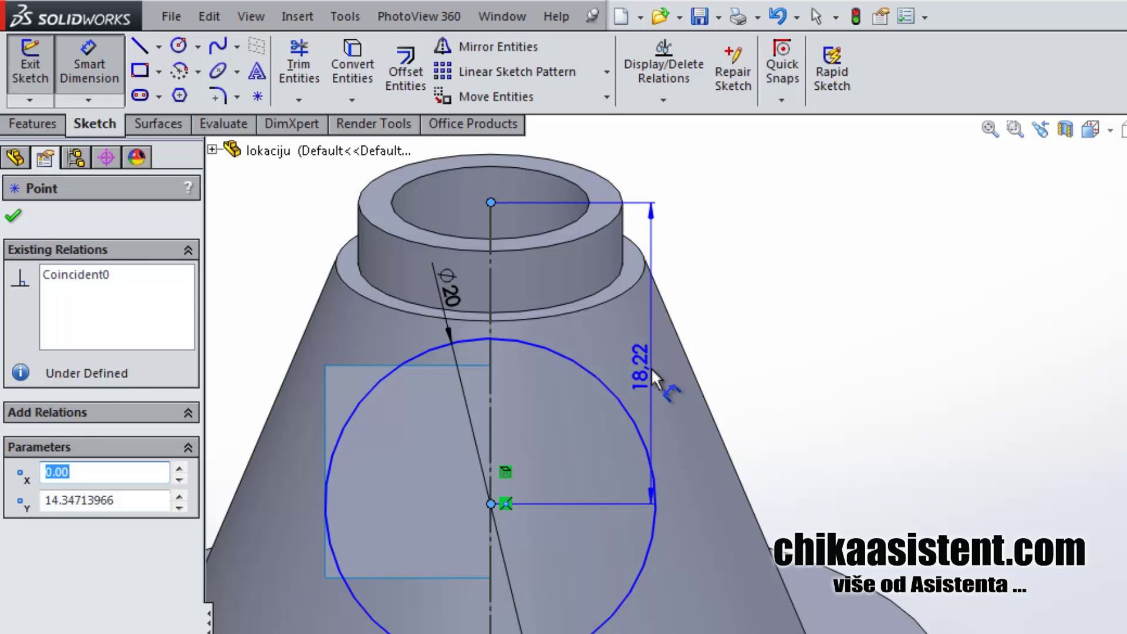
left_click(651, 368)
type("20")
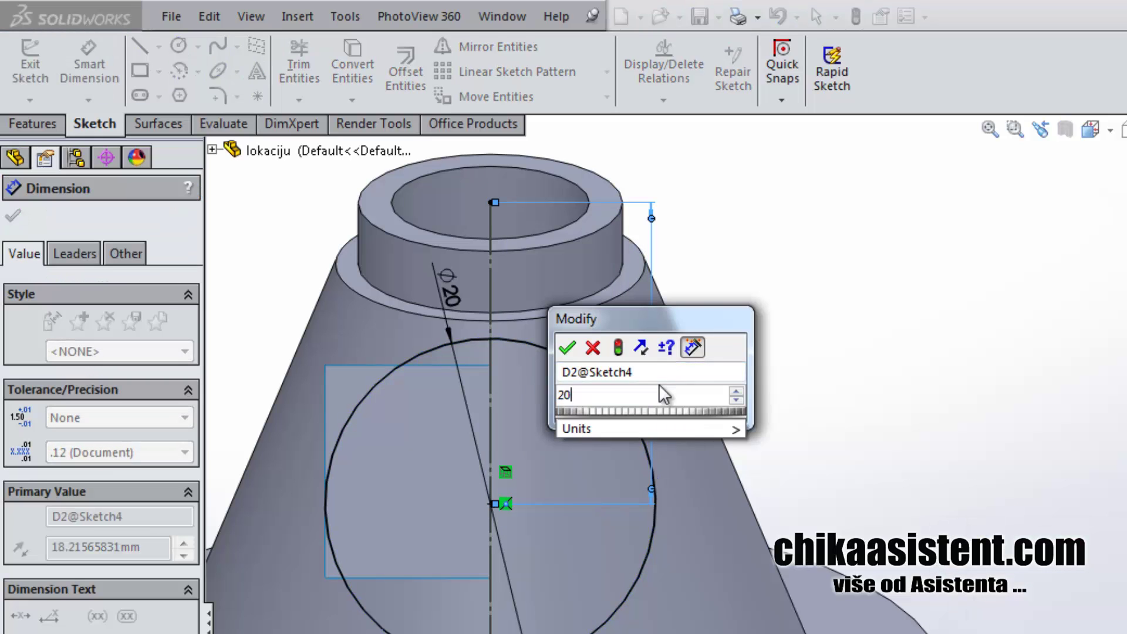
key("Return")
key("Escape")
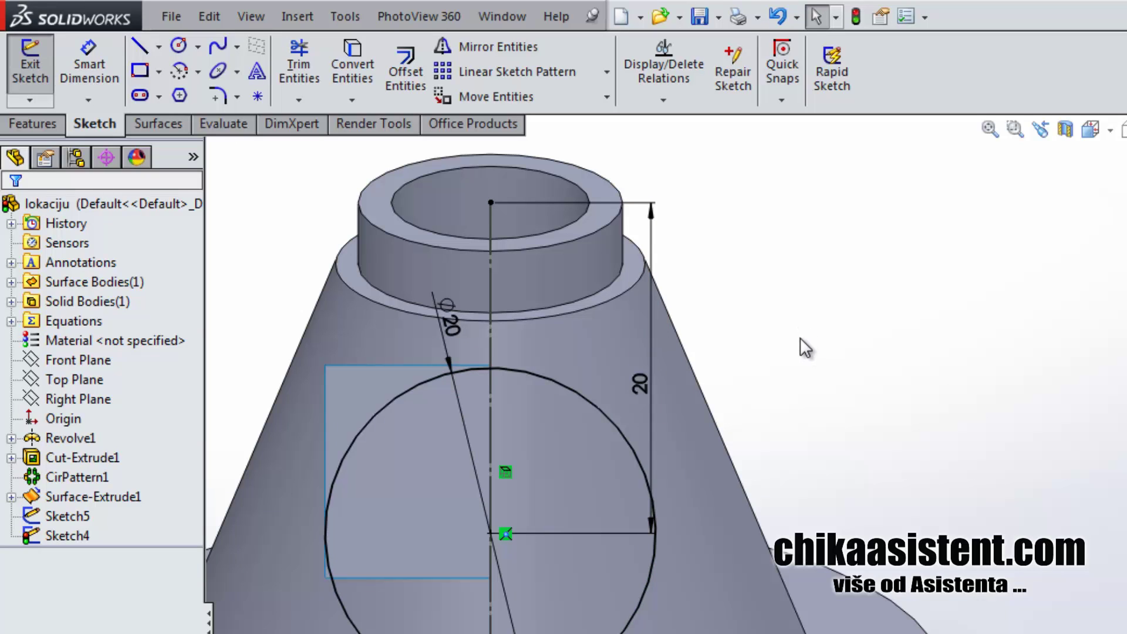
key("ctrl+b")
Orbit and pan to the extruded surface and bring up its context menu.
mouse_move(793, 455)
middle_mouse_down()
mouse_move(659, 511)
mouse_move(485, 524)
middle_mouse_up()
middle_click_drag(353, 404, 386, 390, "ctrl")
right_click(321, 378)
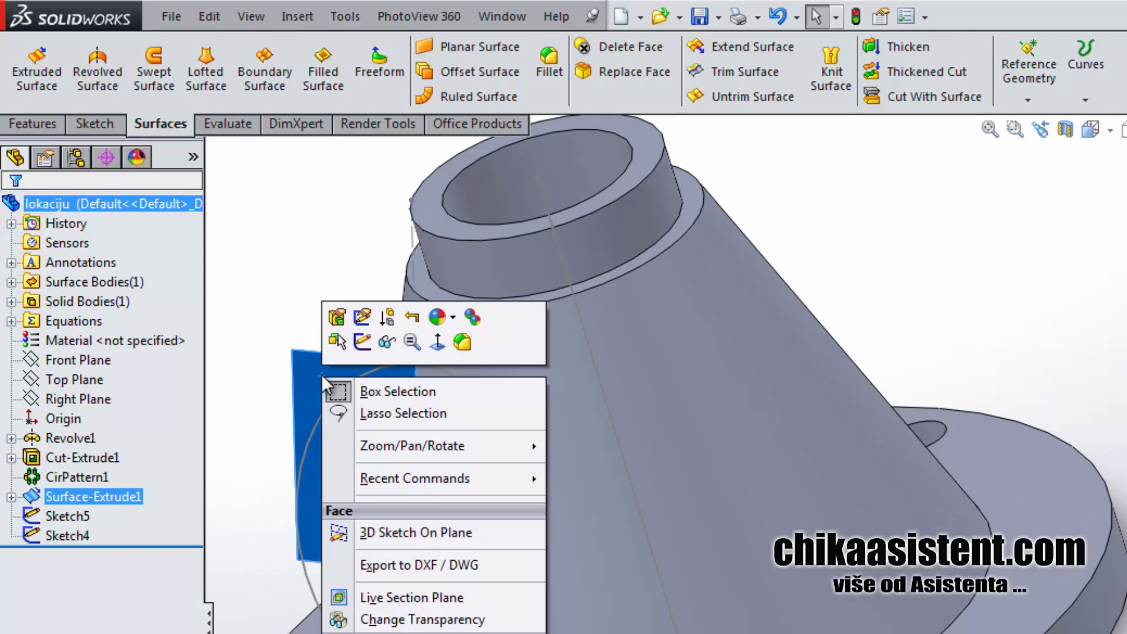
Hide the surface and extrude the Sketch4 circle as a boss Up To Next.
left_click(377, 331)
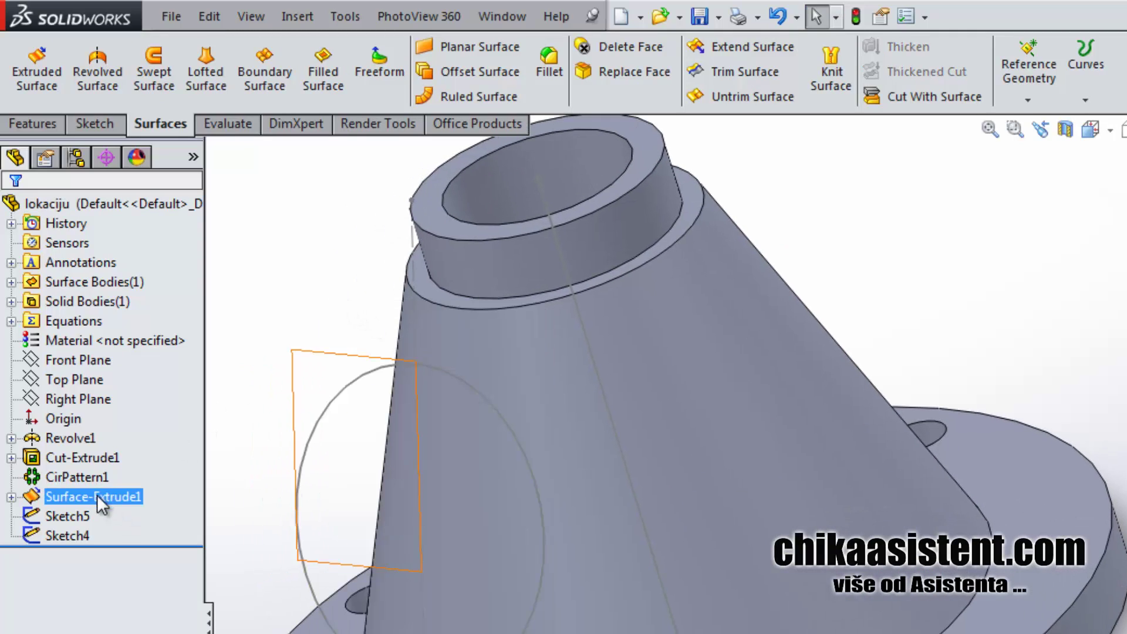
left_click(320, 424)
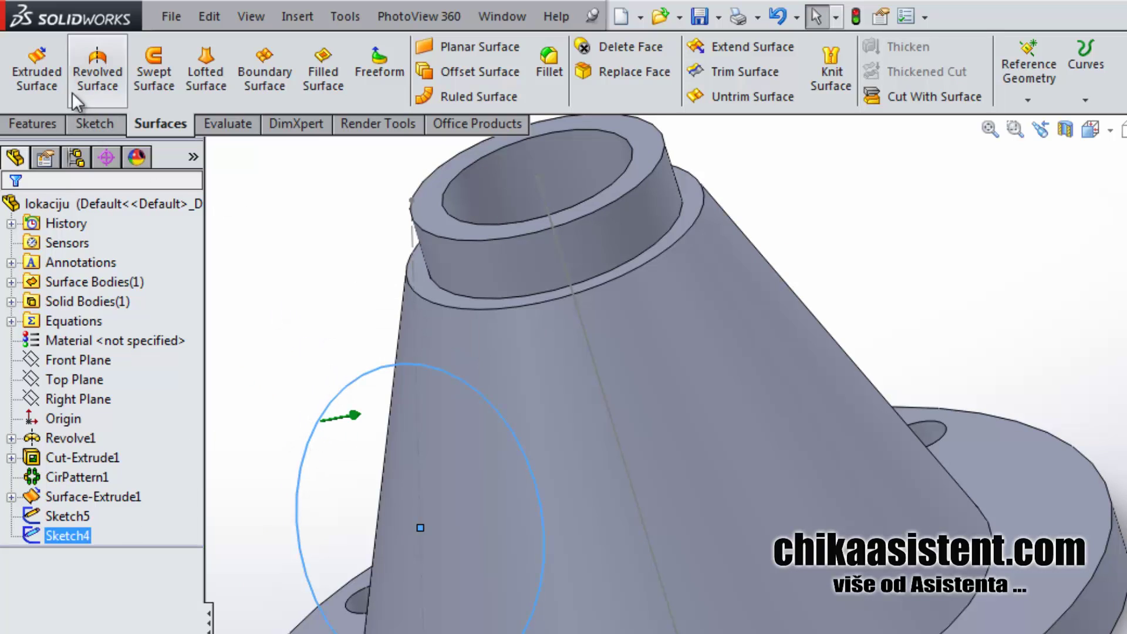
left_click(40, 125)
left_click(44, 79)
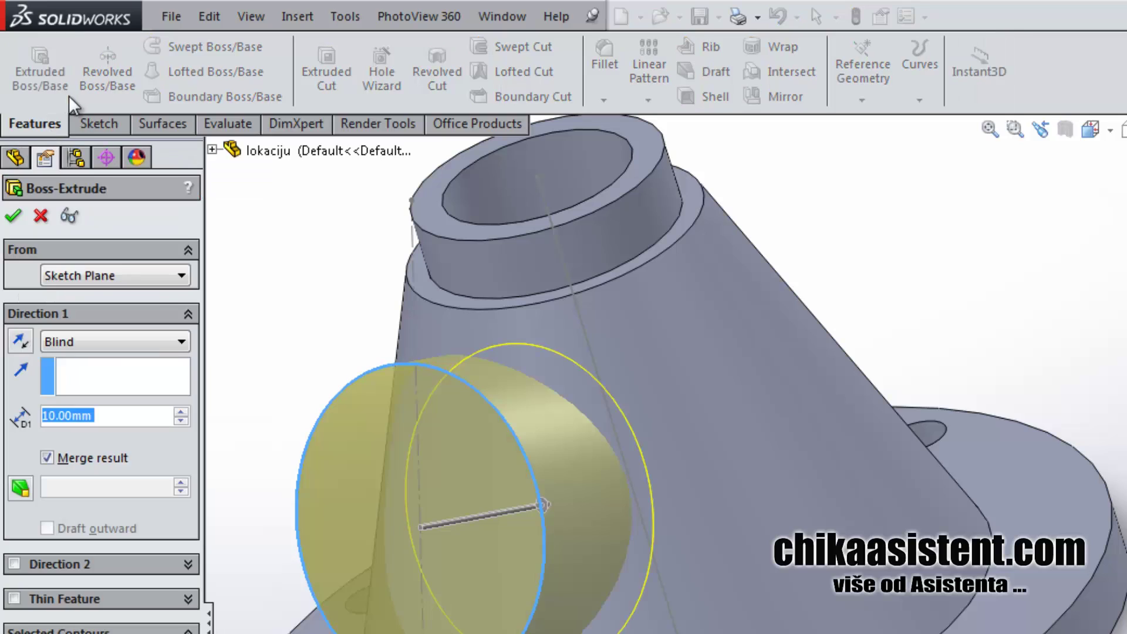
left_click(69, 338)
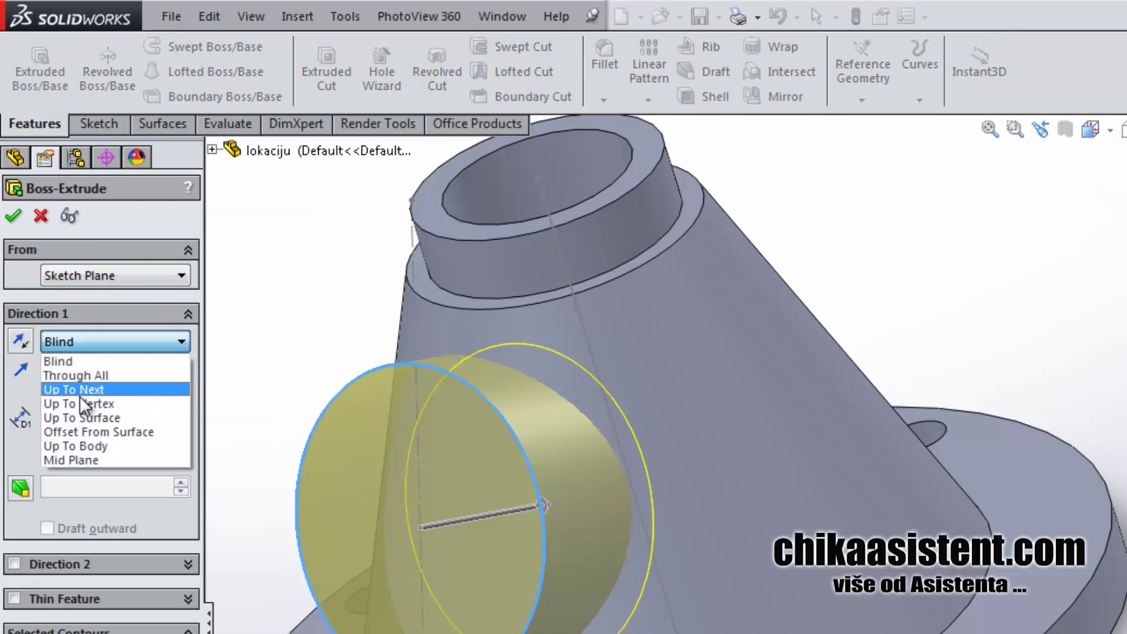
left_click(80, 389)
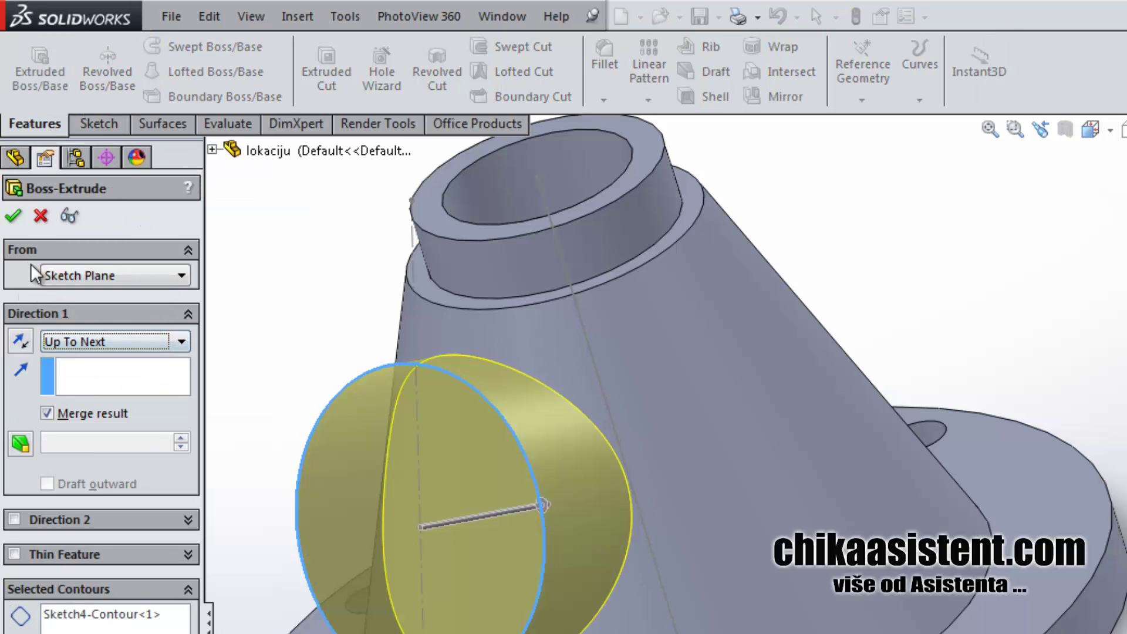
left_click(18, 222)
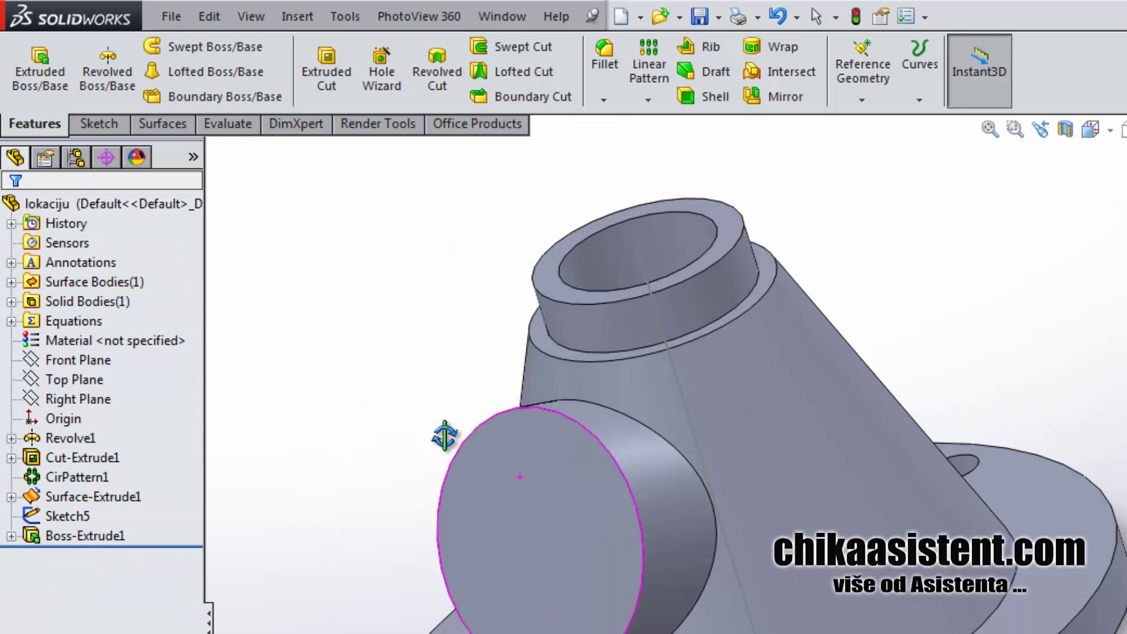
Start a new sketch on the boss's end face and begin a circle on it.
mouse_move(280, 290)
middle_mouse_down()
mouse_move(625, 386)
mouse_move(403, 418)
mouse_move(317, 386)
middle_mouse_up()
left_click(354, 455)
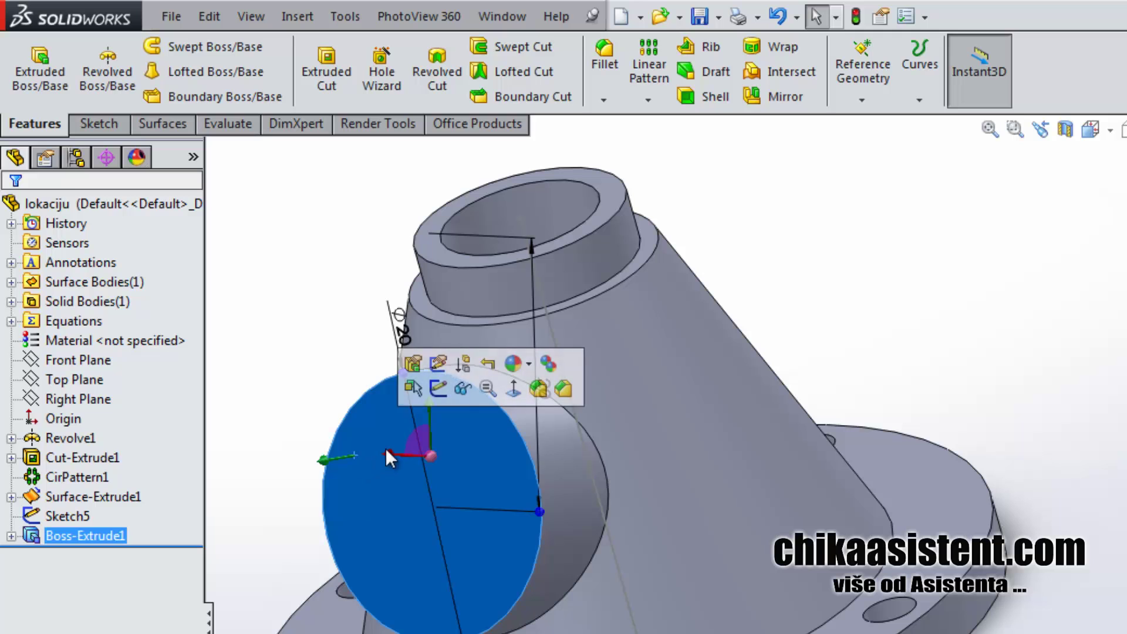
left_click(438, 388)
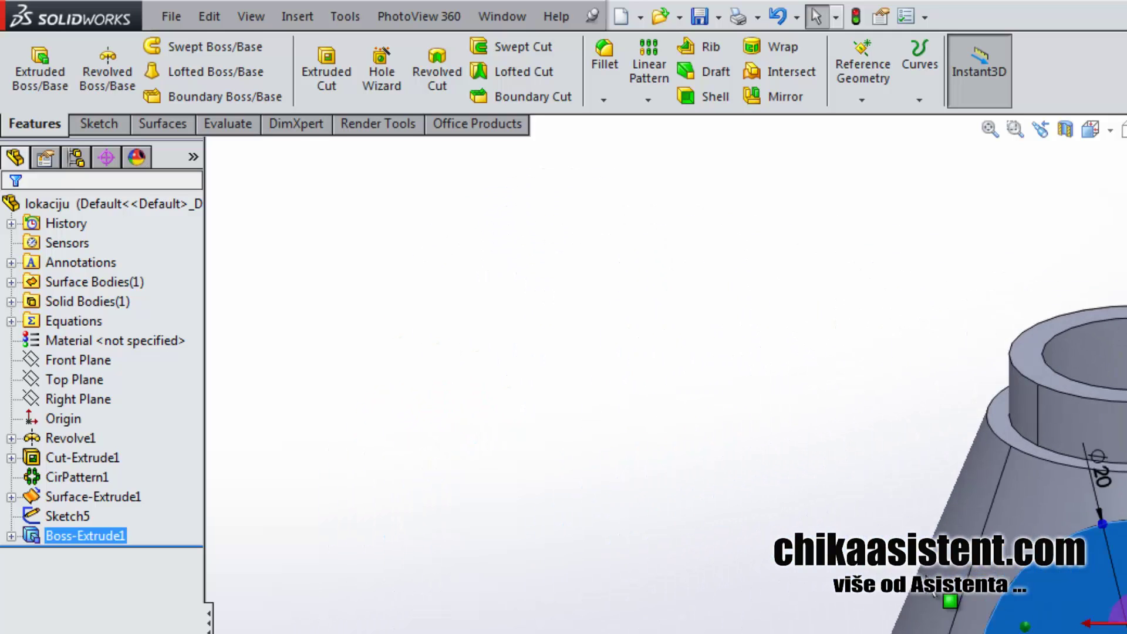
key("s")
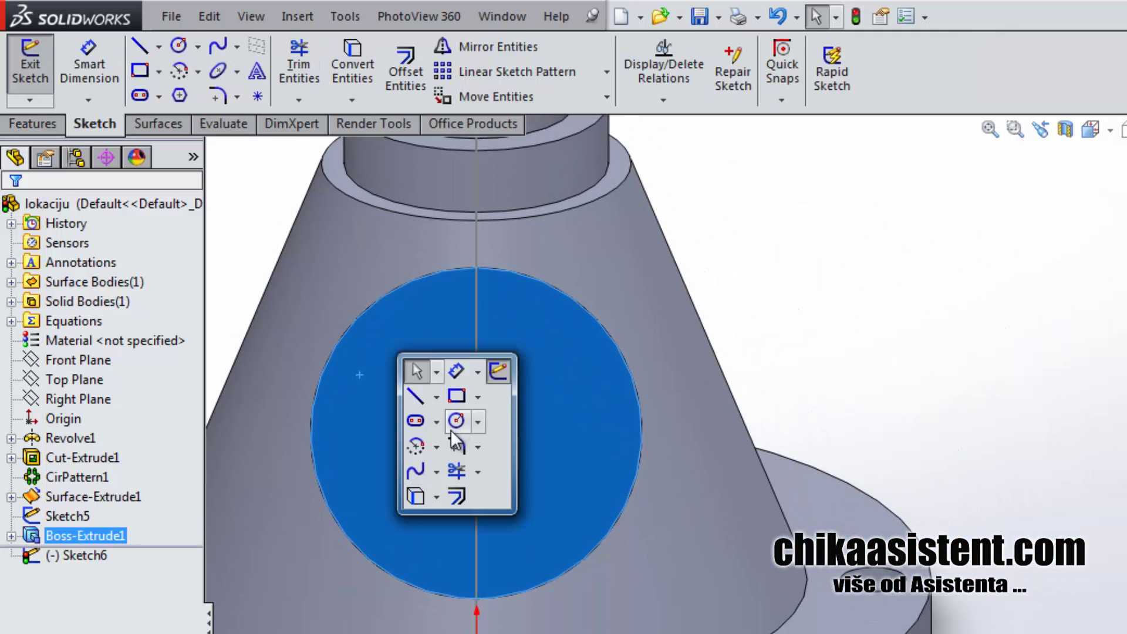
left_click(456, 422)
left_click(413, 417)
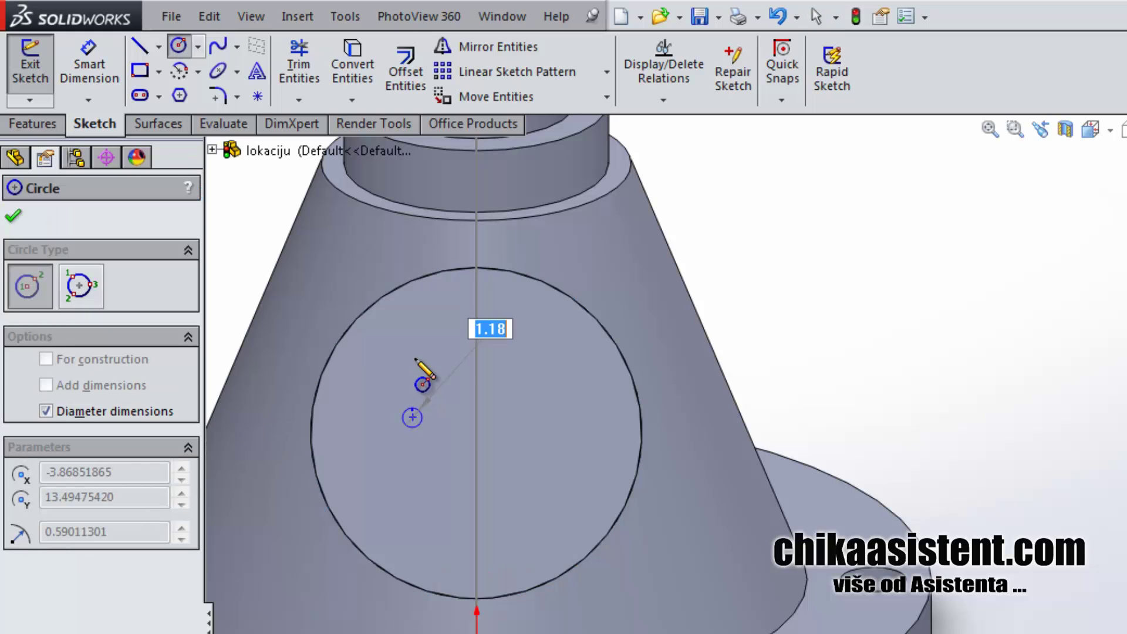
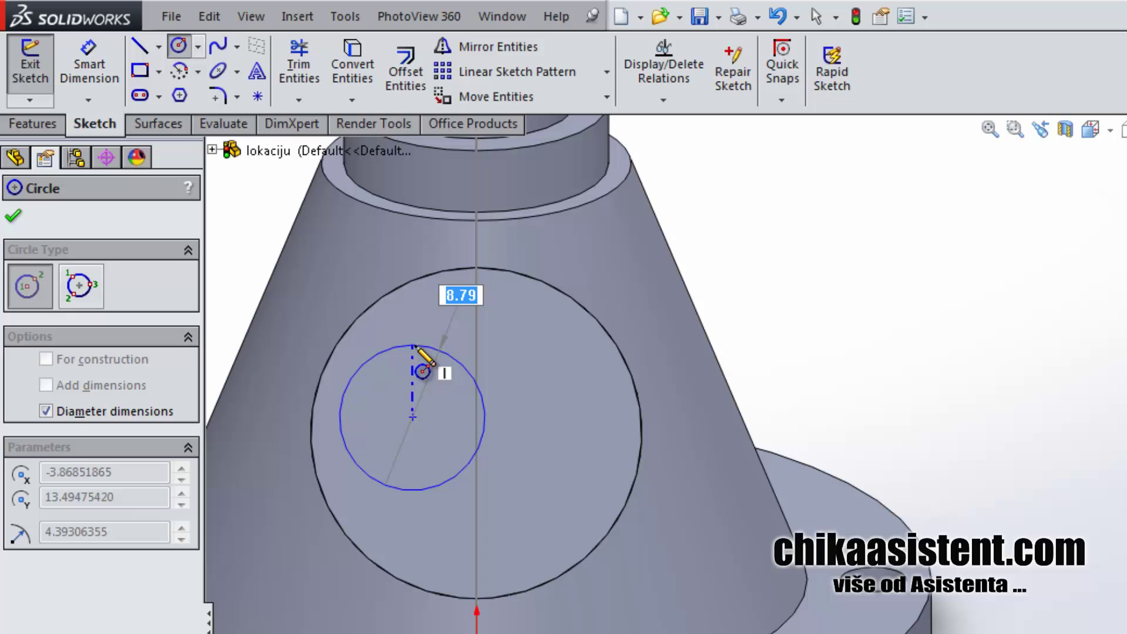
Set the hole circle to Ø12 and make it concentric with the boss's outer edge.
type("12")
key("Return")
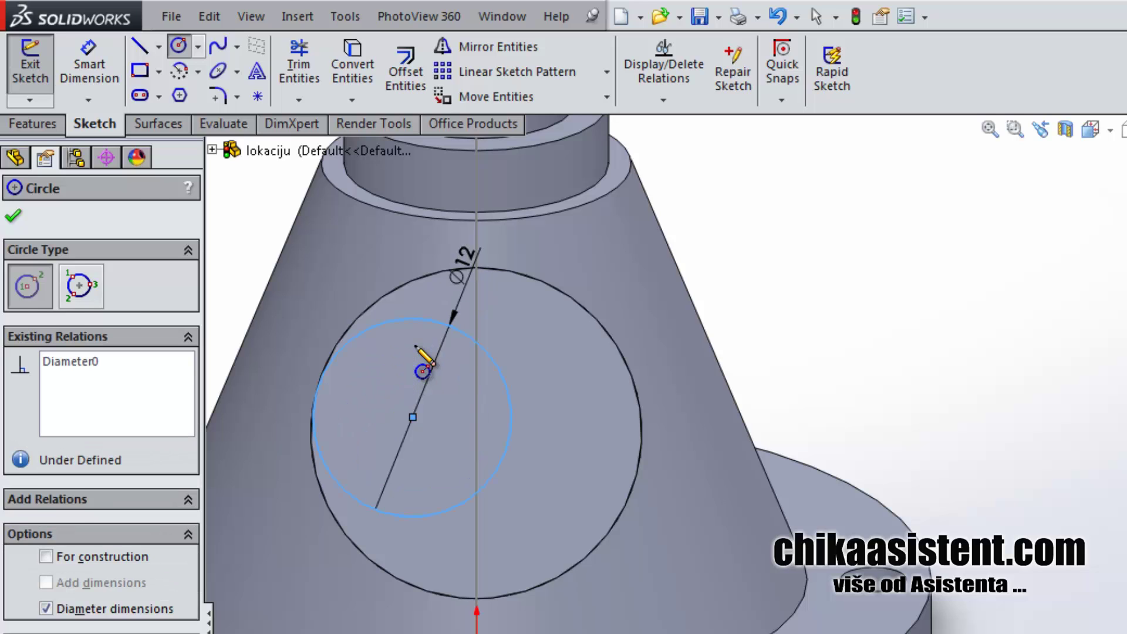
left_click(406, 322)
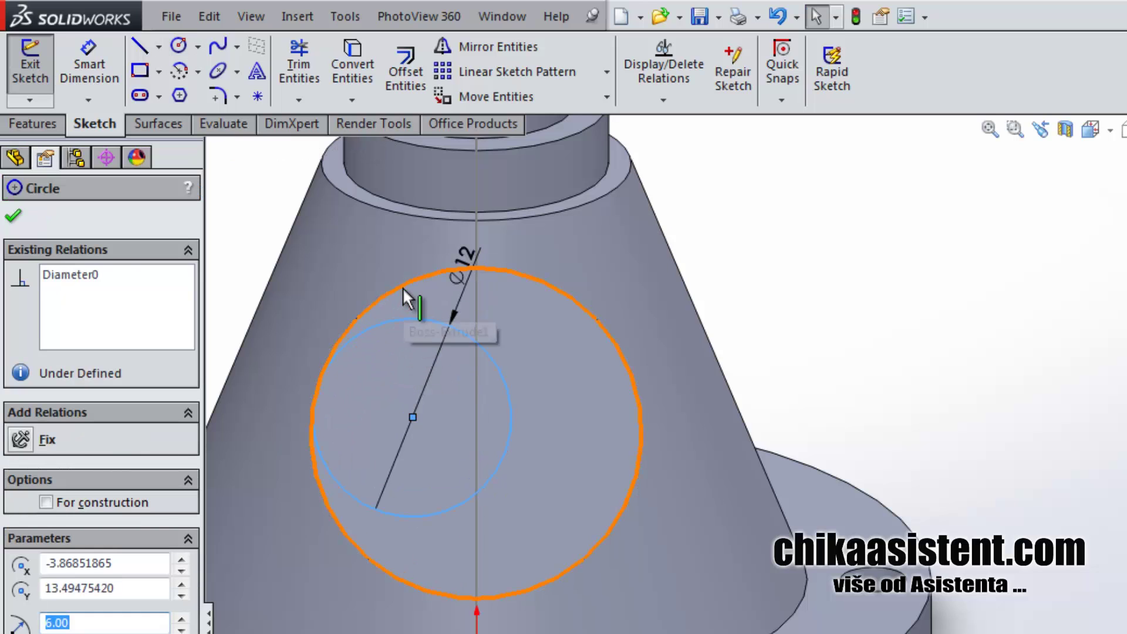
left_click(403, 288, "ctrl")
left_click(512, 196)
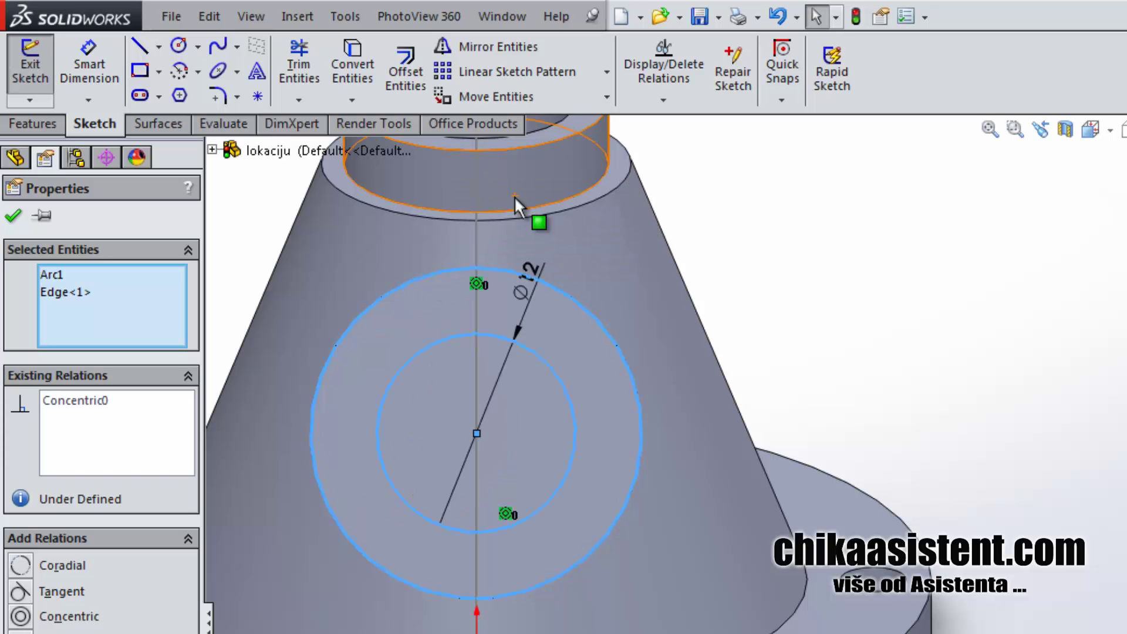
left_click(766, 293)
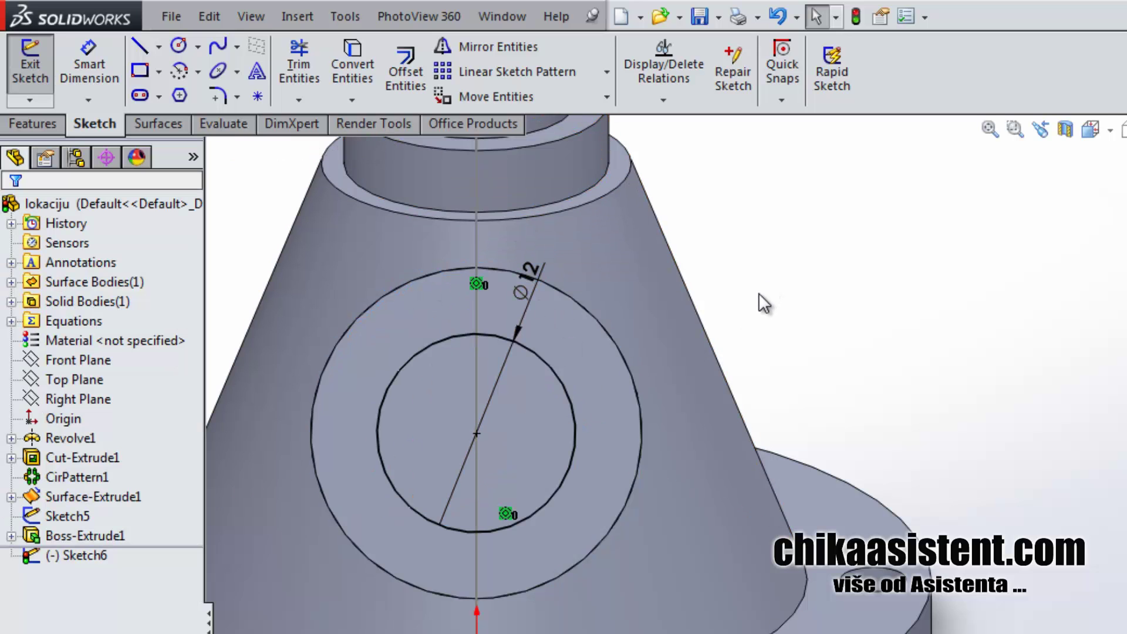
Close the sketch and cut the 12 mm circle into the boss with Up To Next.
key("ctrl+b")
middle_click_drag(520, 443, 453, 461)
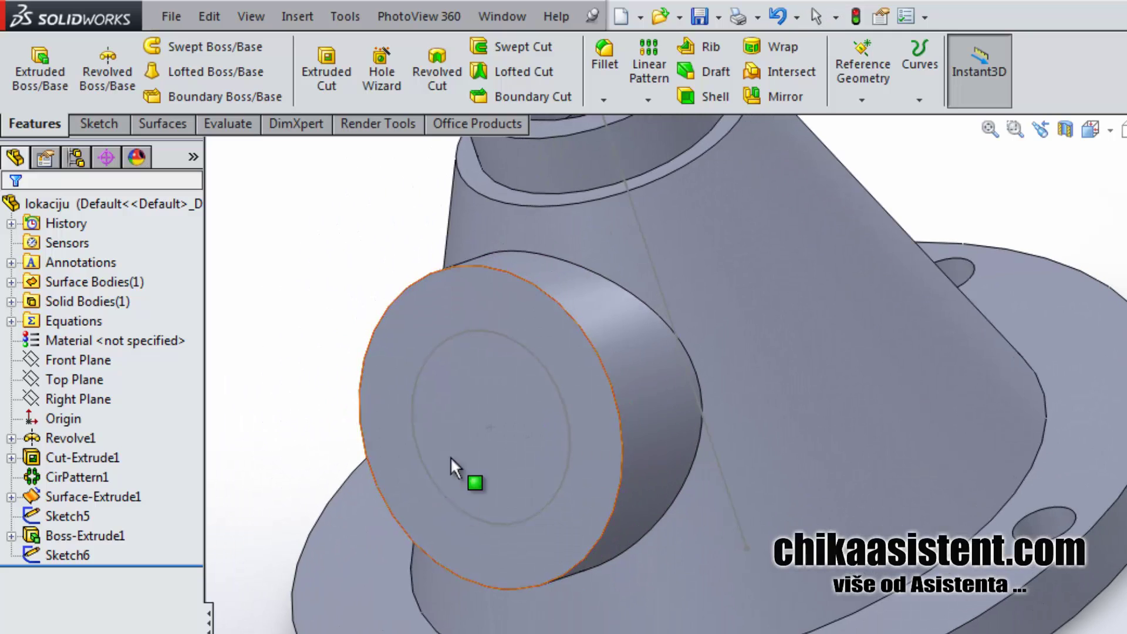
left_click(429, 363)
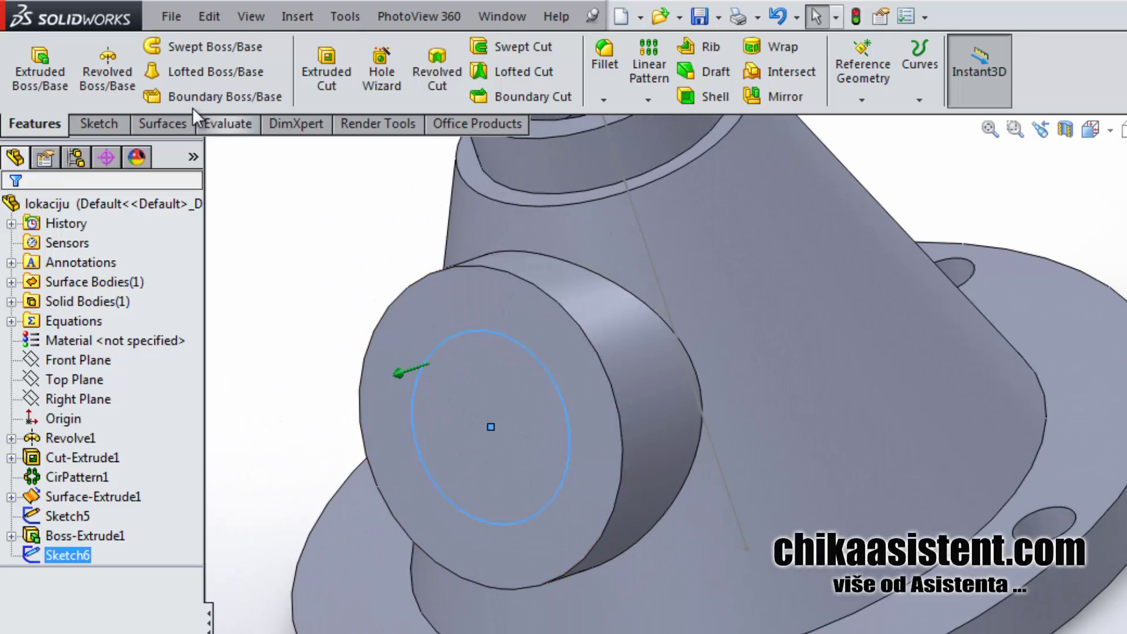
left_click(336, 68)
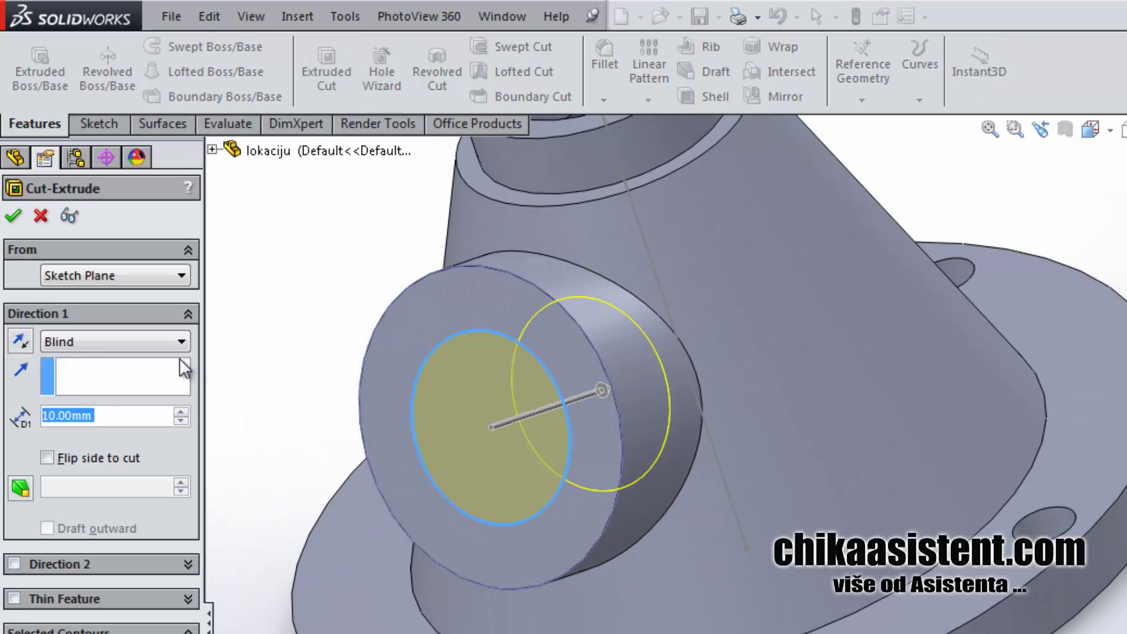
left_click(79, 345)
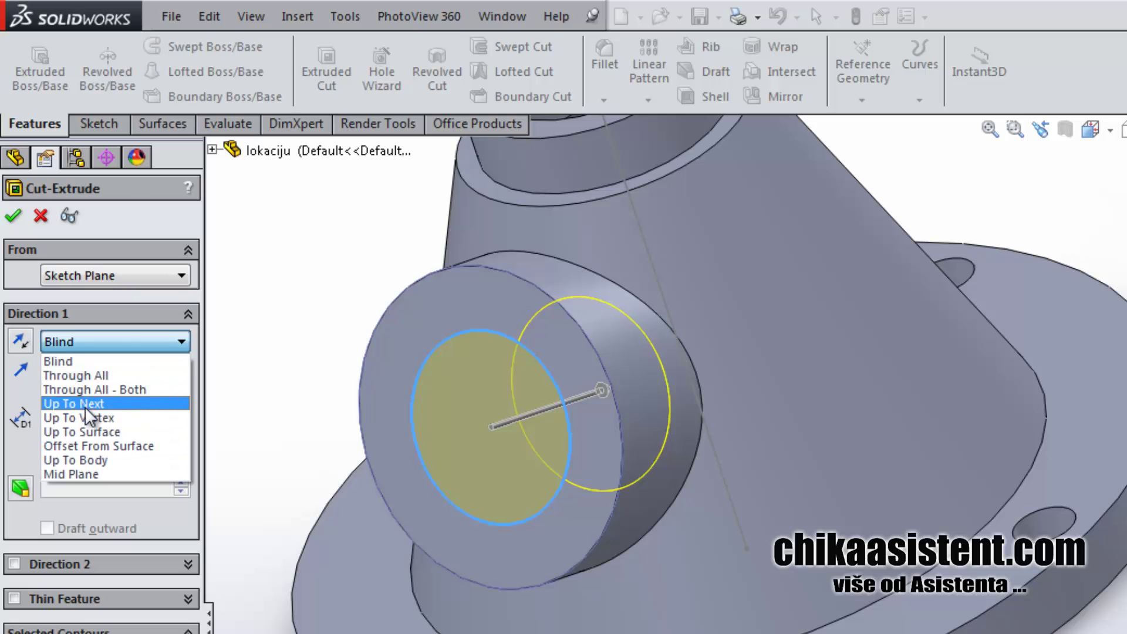
left_click(86, 409)
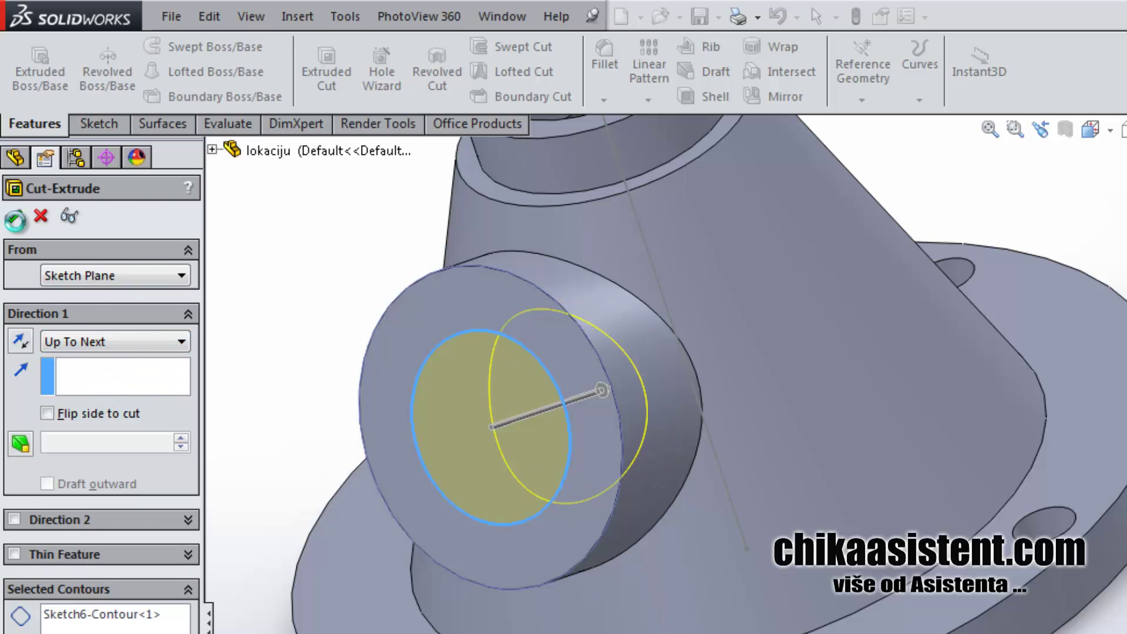
left_click(15, 220)
Start a sketch on the boss face with a Ø2 circle on the vertical centreline.
left_click(444, 302)
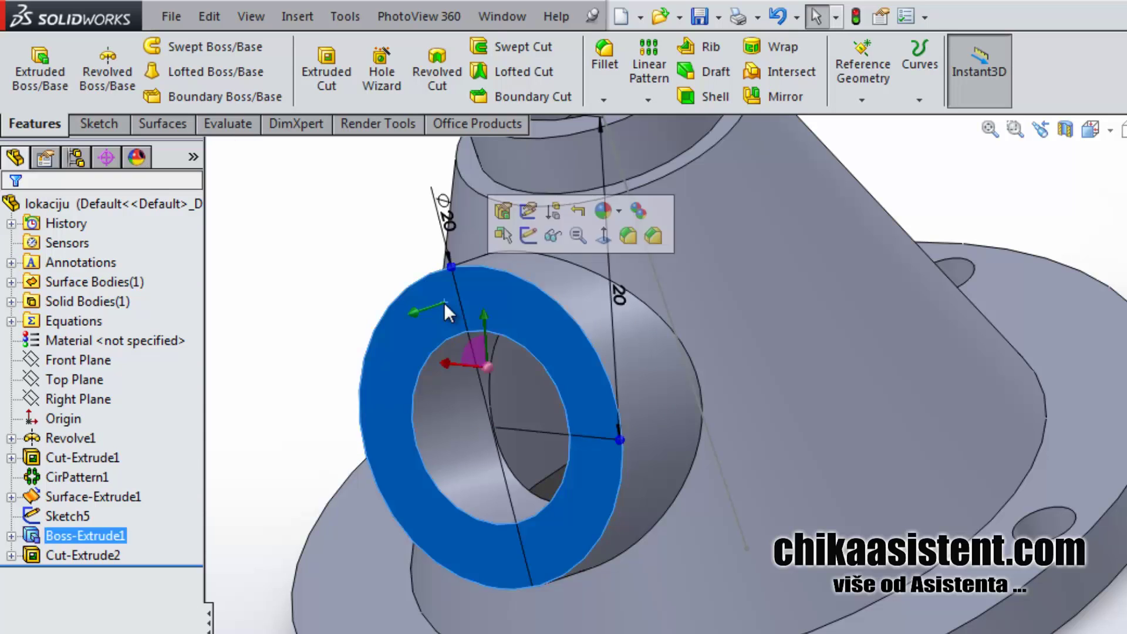
left_click(528, 238)
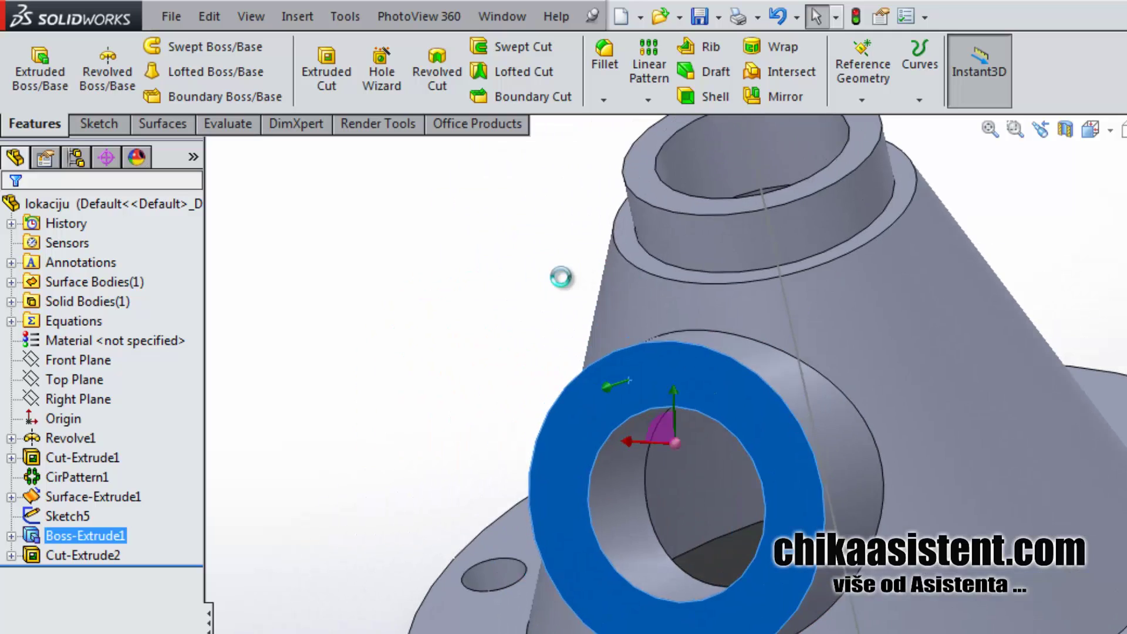
key("s")
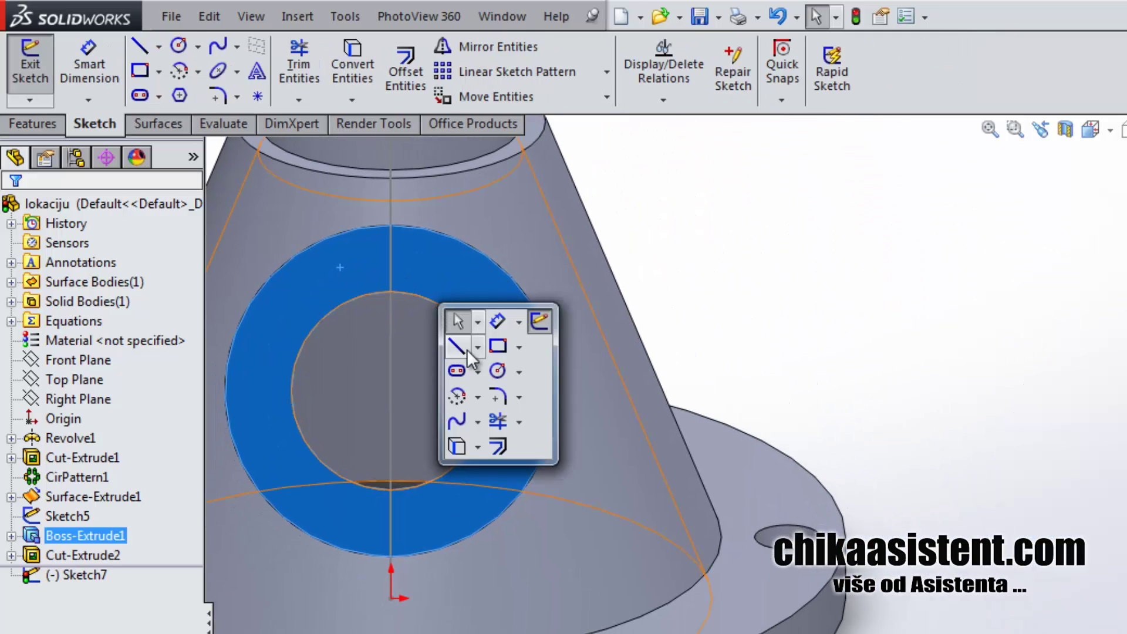
left_click(497, 372)
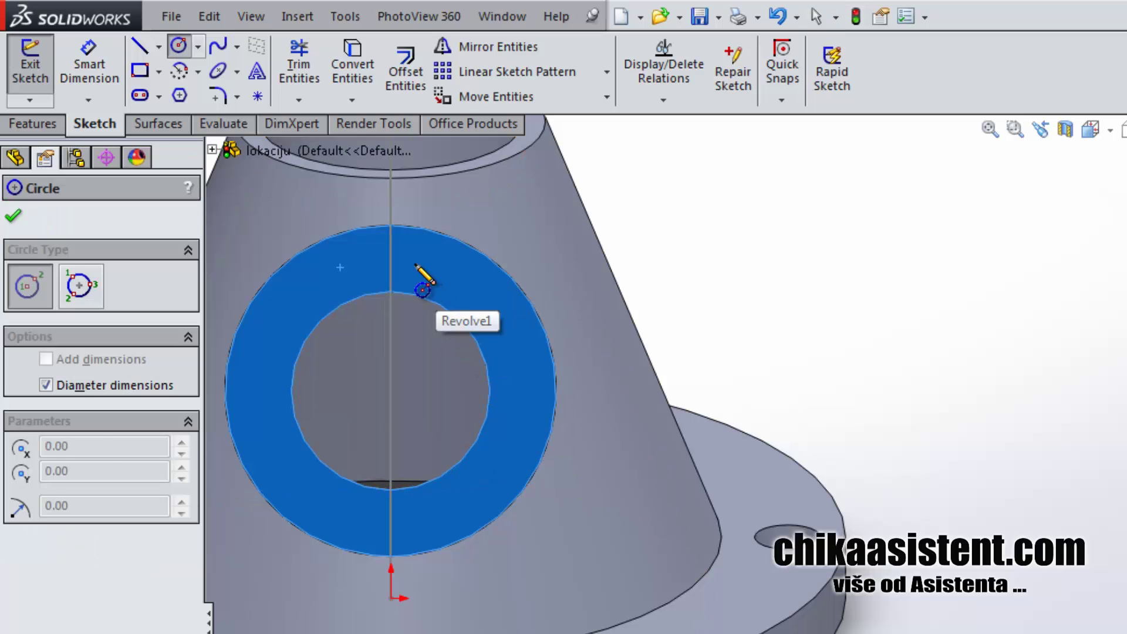
left_click(415, 263)
type("2")
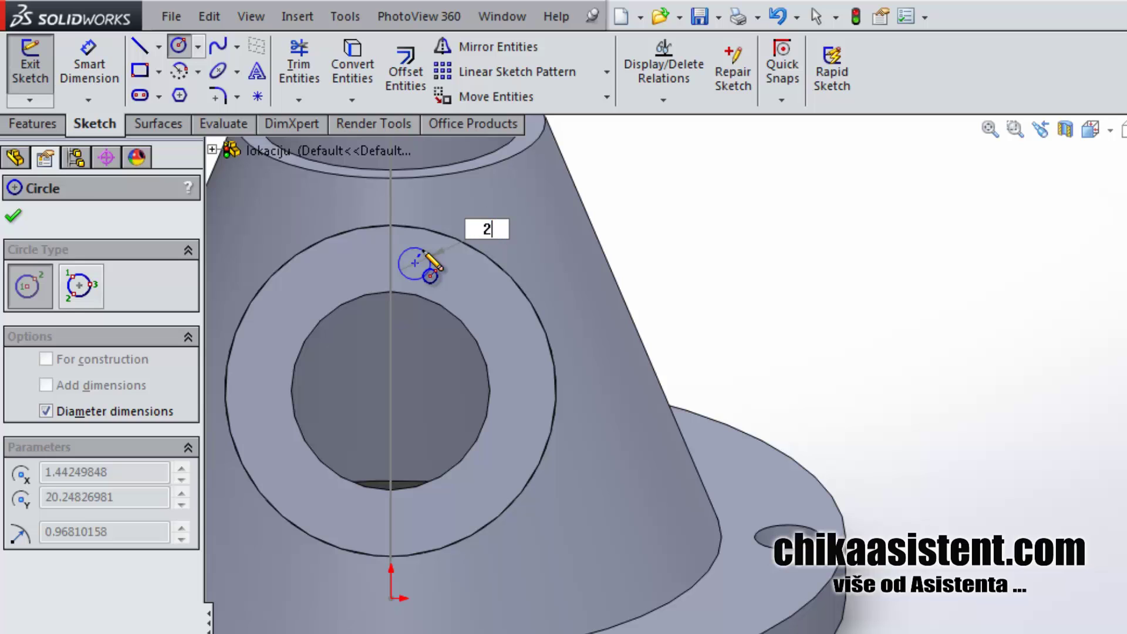
key("Return")
key("Escape")
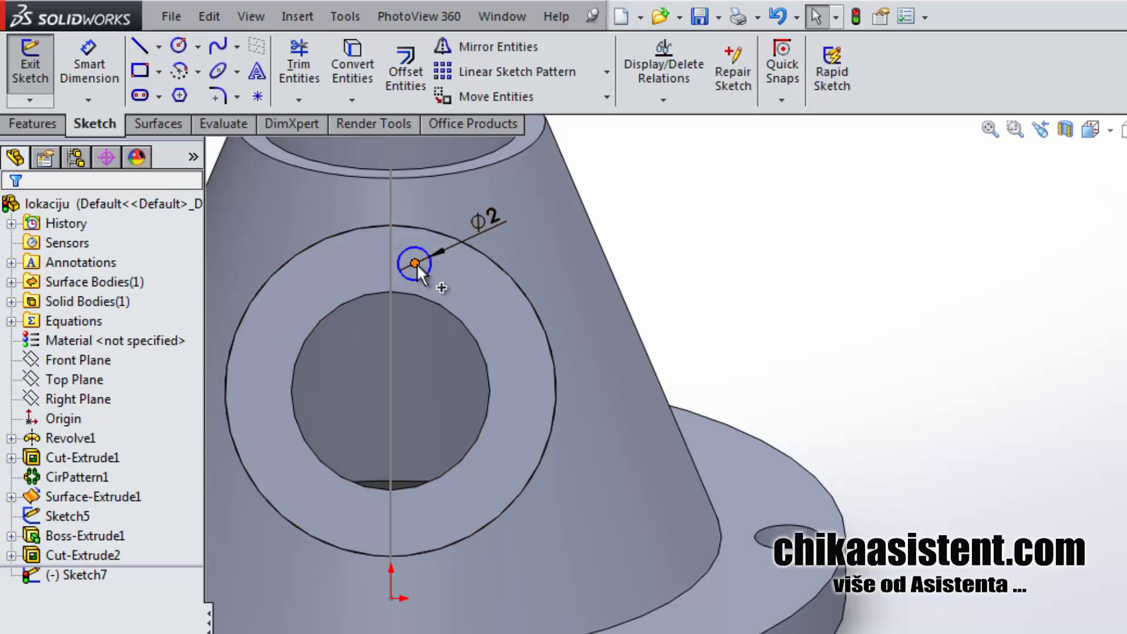
left_click_drag(415, 263, 391, 256)
left_click(400, 293)
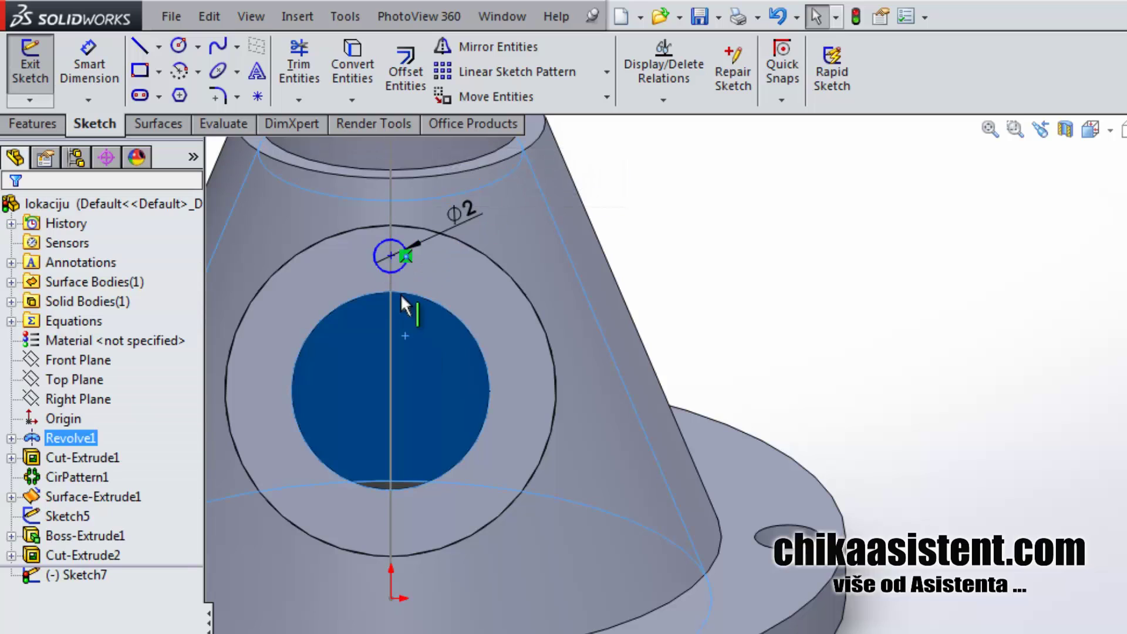
key("Escape")
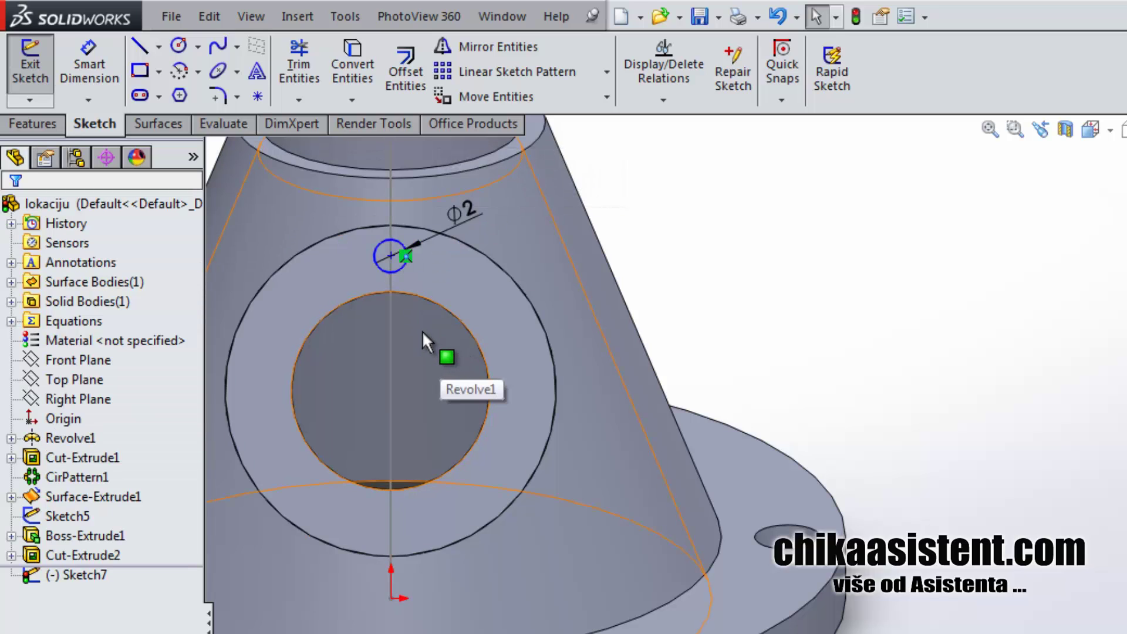
Add a Ø16 construction circle concentric with the boss edge.
key("s")
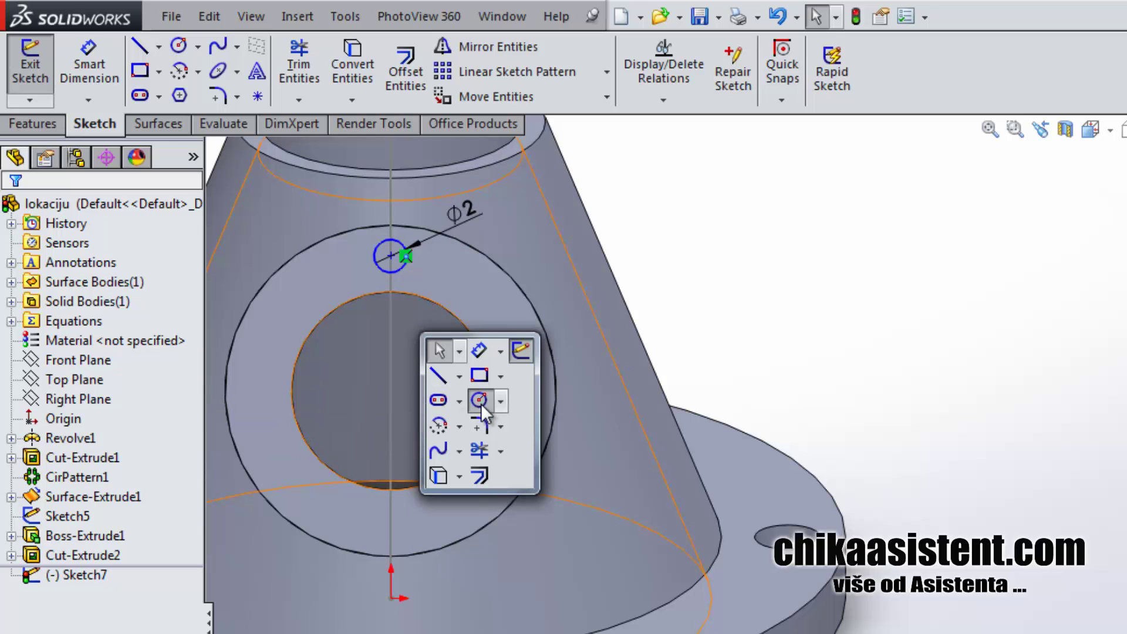
left_click(480, 401)
left_click(426, 385)
type("16")
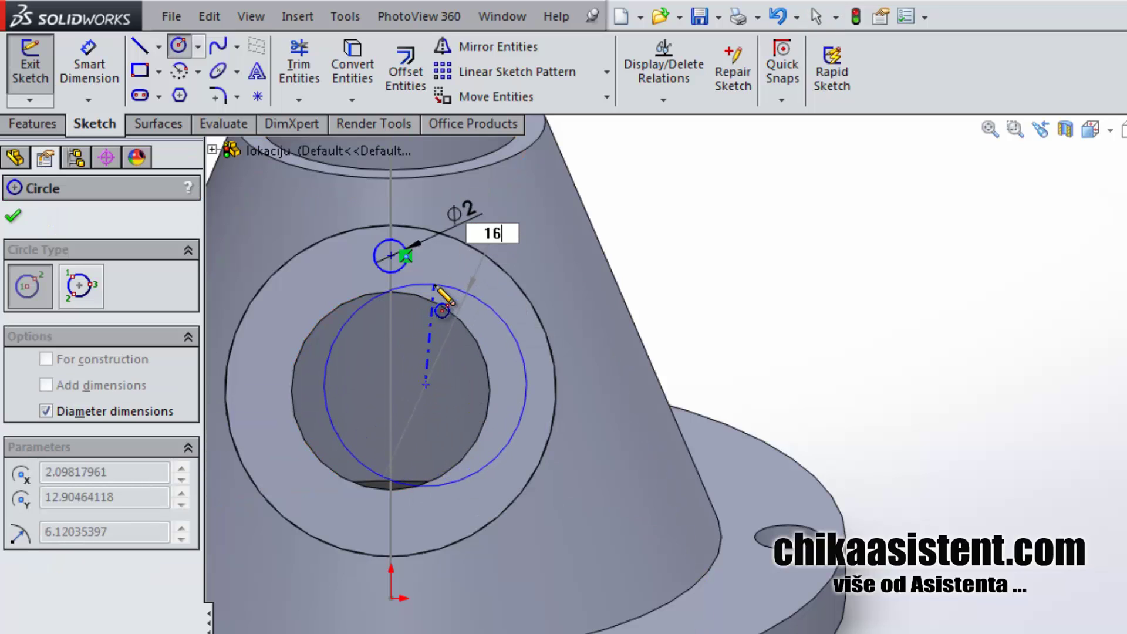
key("Return")
key("Escape")
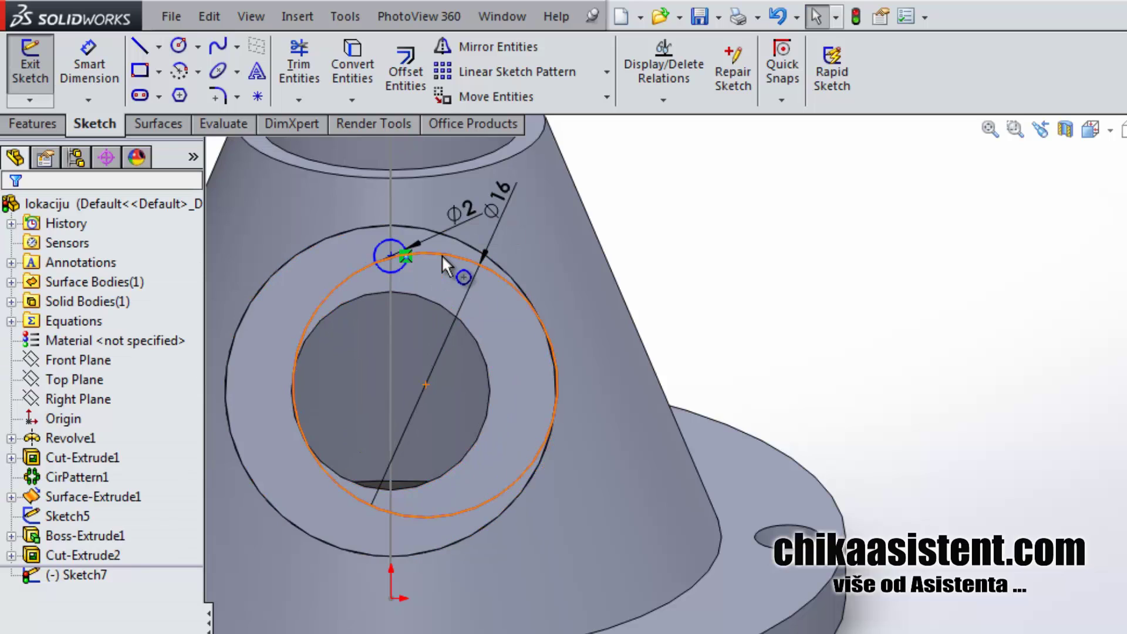
left_click(443, 254)
left_click(525, 190)
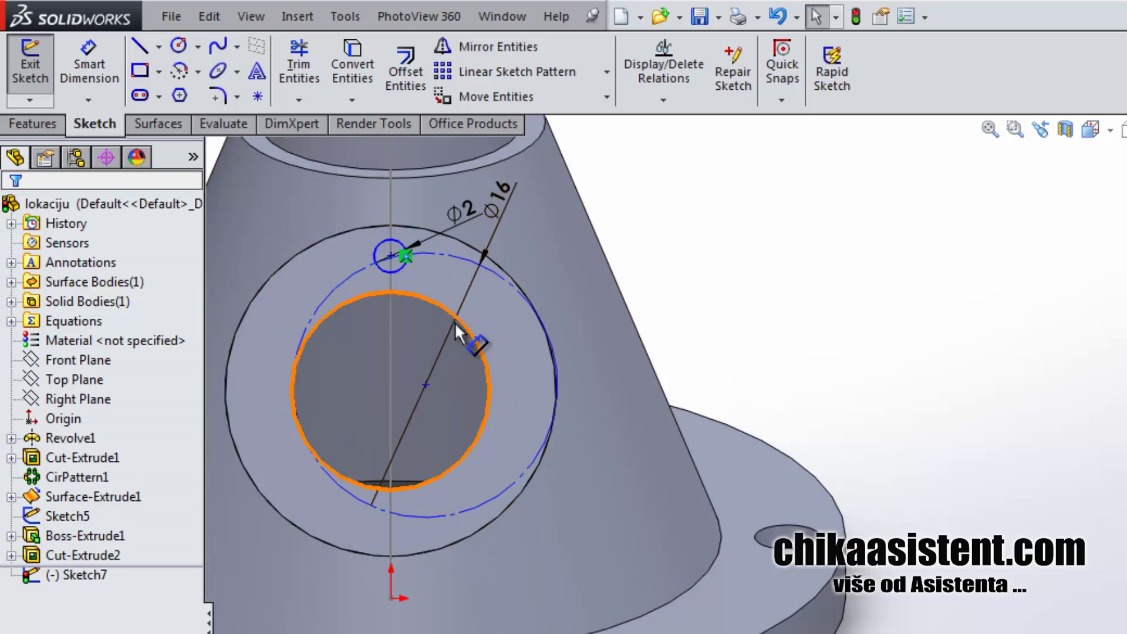
left_click(446, 257)
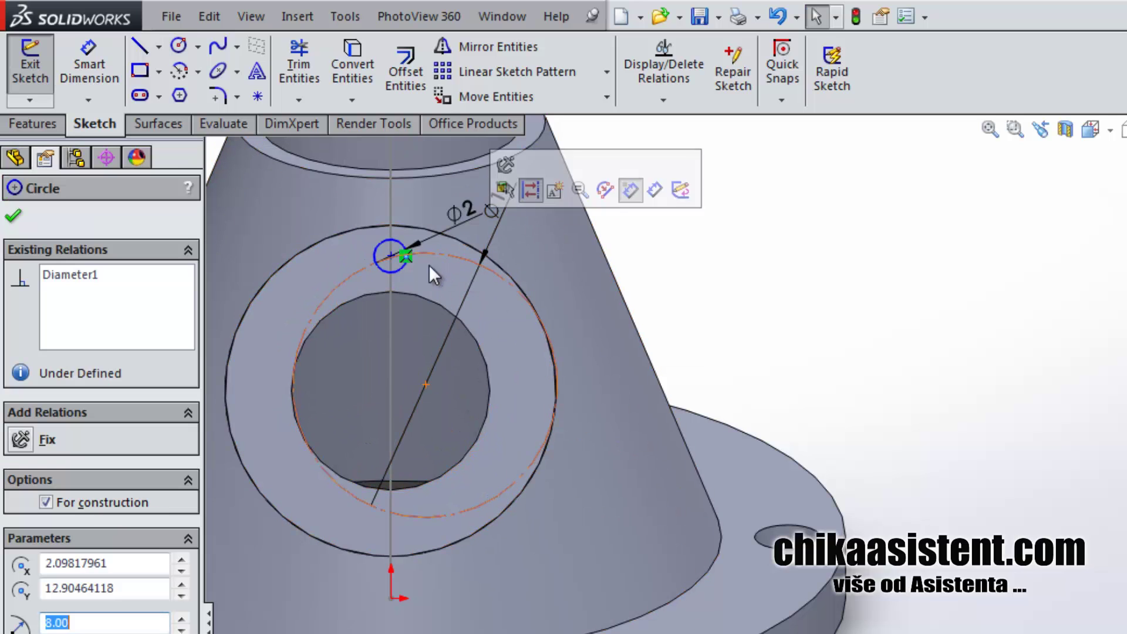
left_click(305, 251, "ctrl")
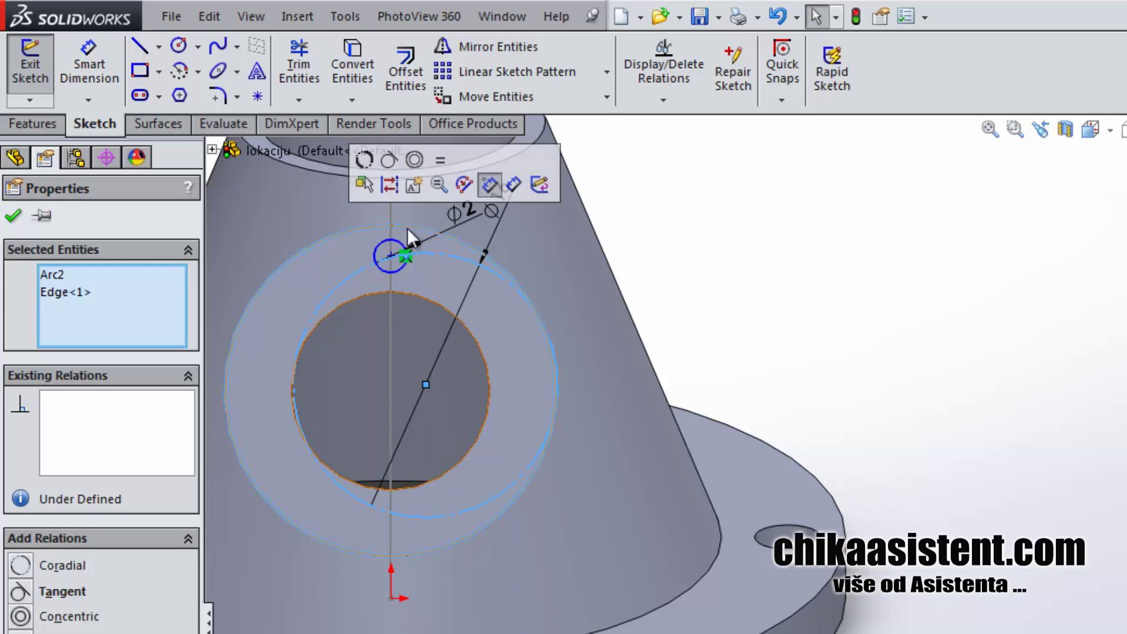
left_click(414, 162)
left_click(687, 262)
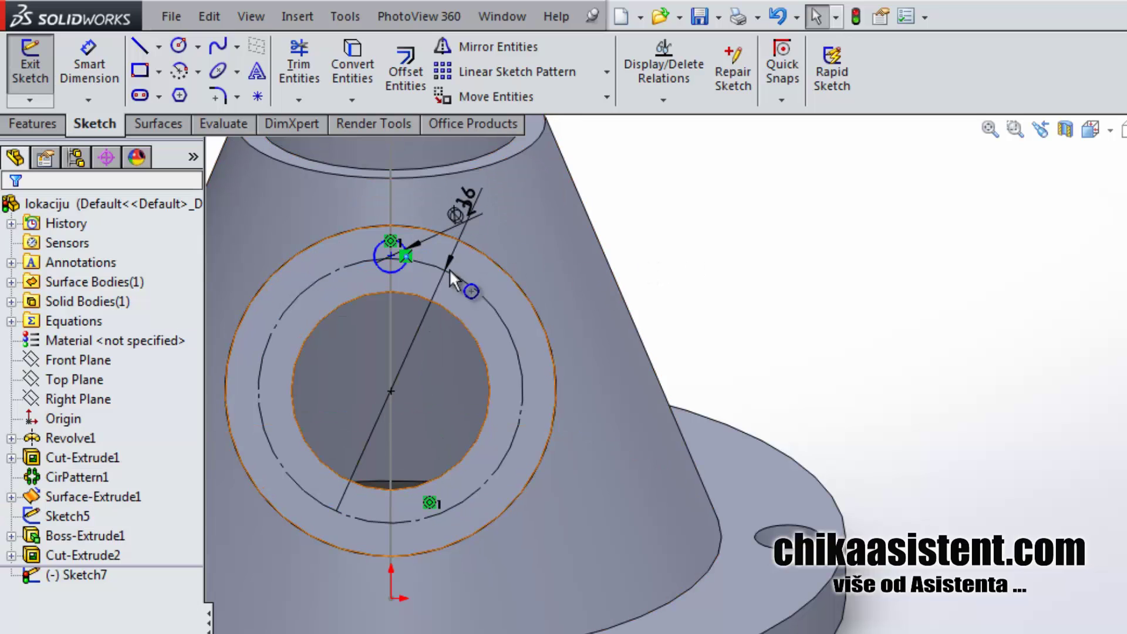
Make the Ø2 circle's centre coincident with the construction circle and exit the sketch.
scroll(412, 264, "down", 2)
scroll(413, 263, "down", 2)
scroll(558, 336, "down", 2)
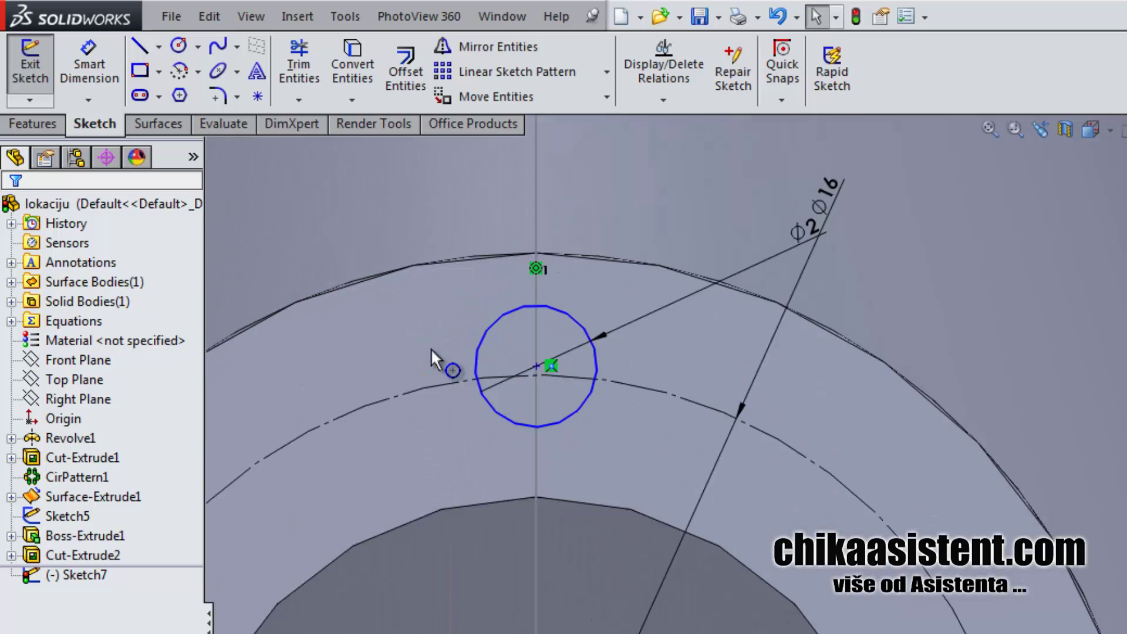
left_click(537, 367)
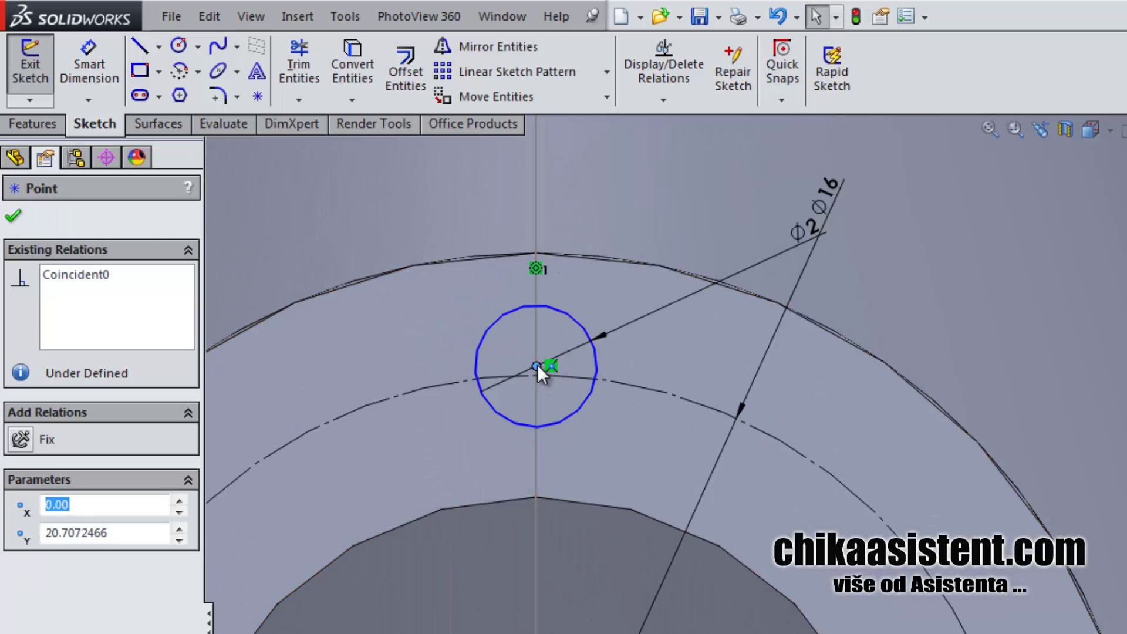
left_click(625, 381, "ctrl")
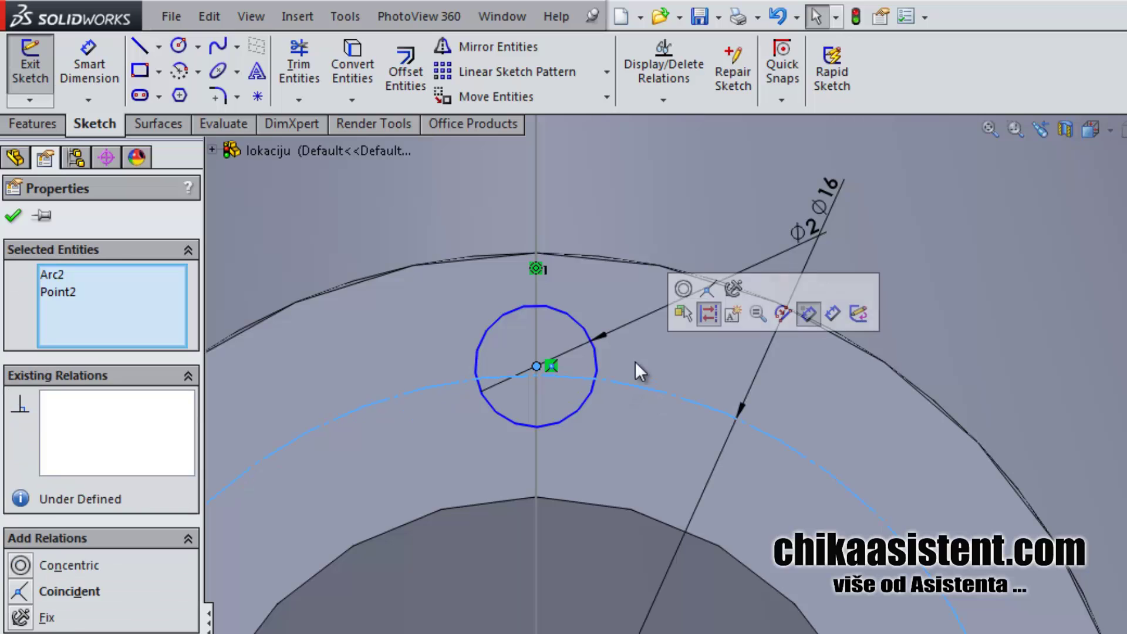
left_click(710, 297)
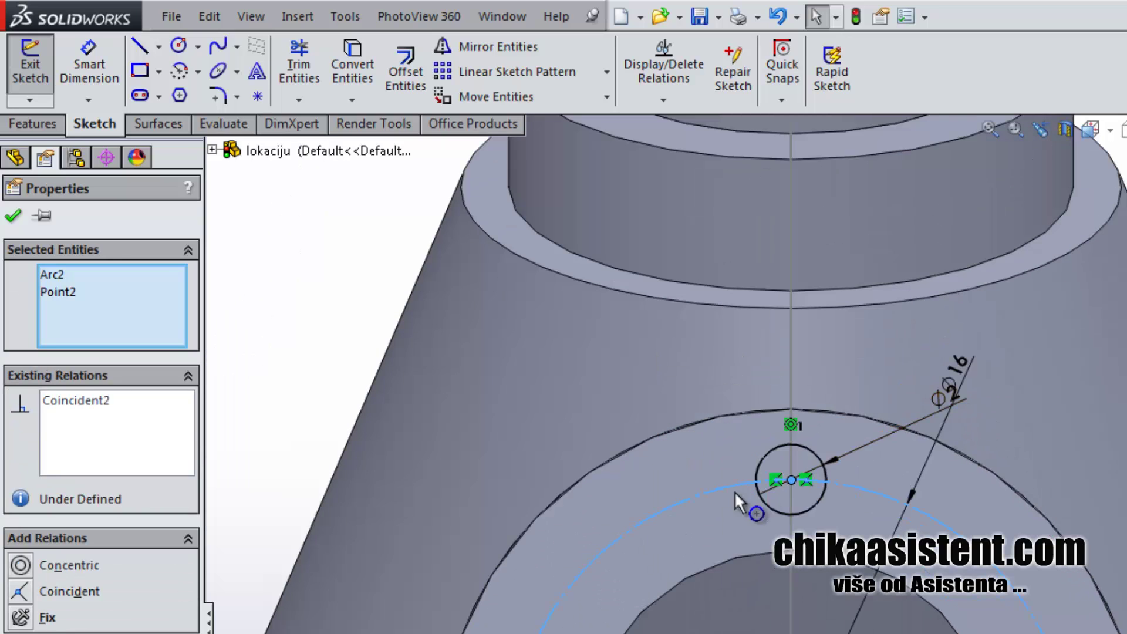
middle_click_drag(737, 496, 449, 383, "ctrl")
key("Escape")
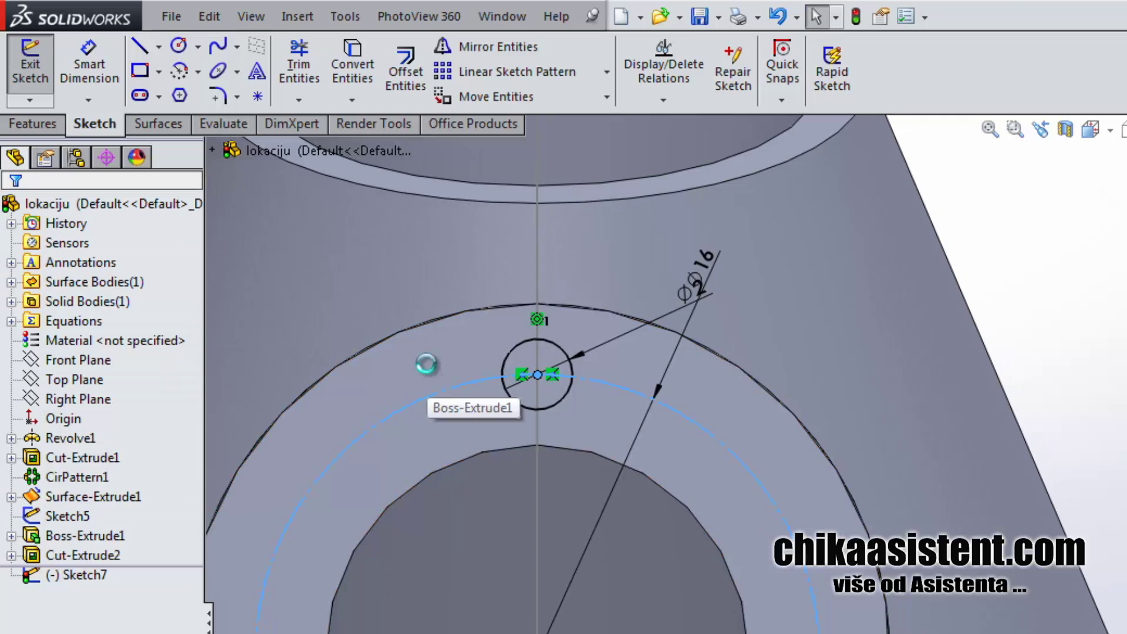
middle_click_drag(468, 421, 390, 453)
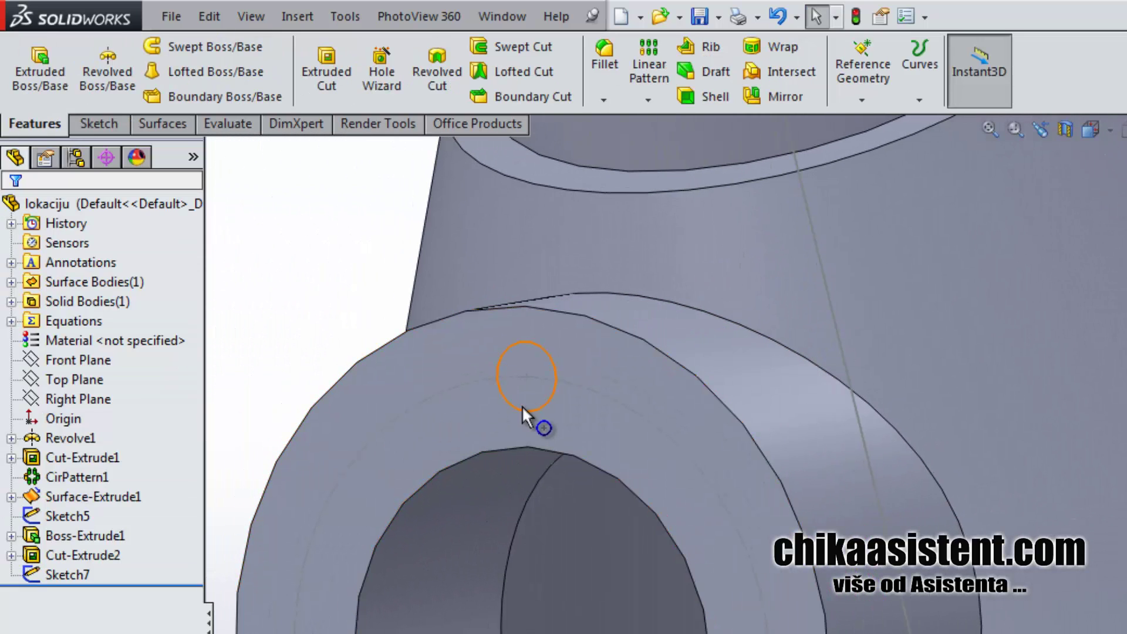
Cut the Ø2 circle 2 mm deep into the boss face with a Blind extruded cut.
left_click(523, 407)
left_click(298, 61)
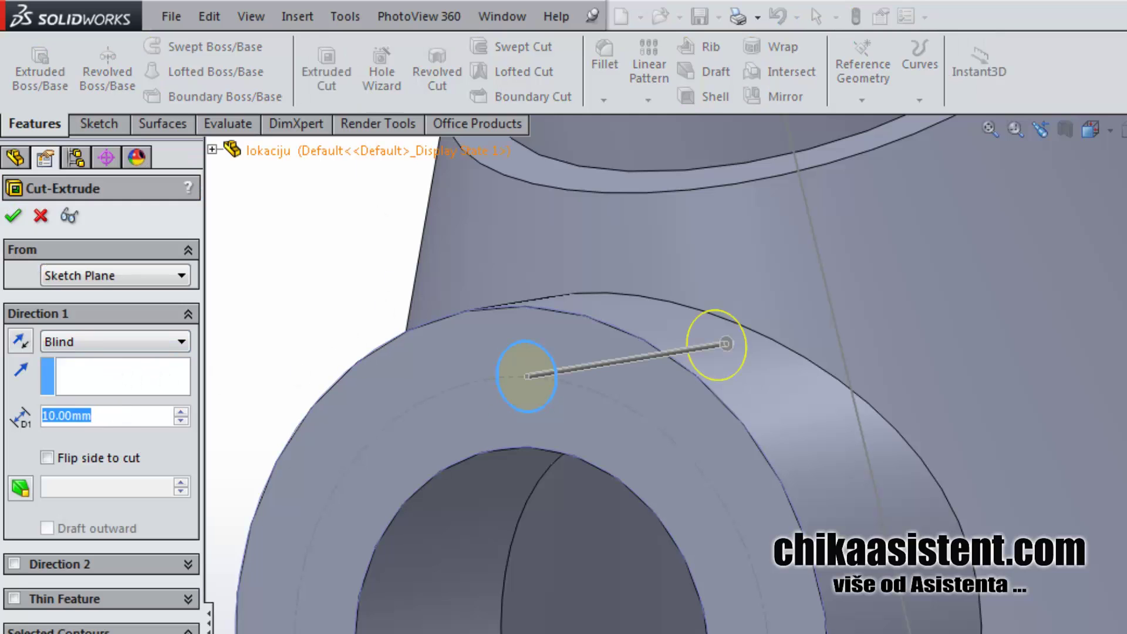
type("2")
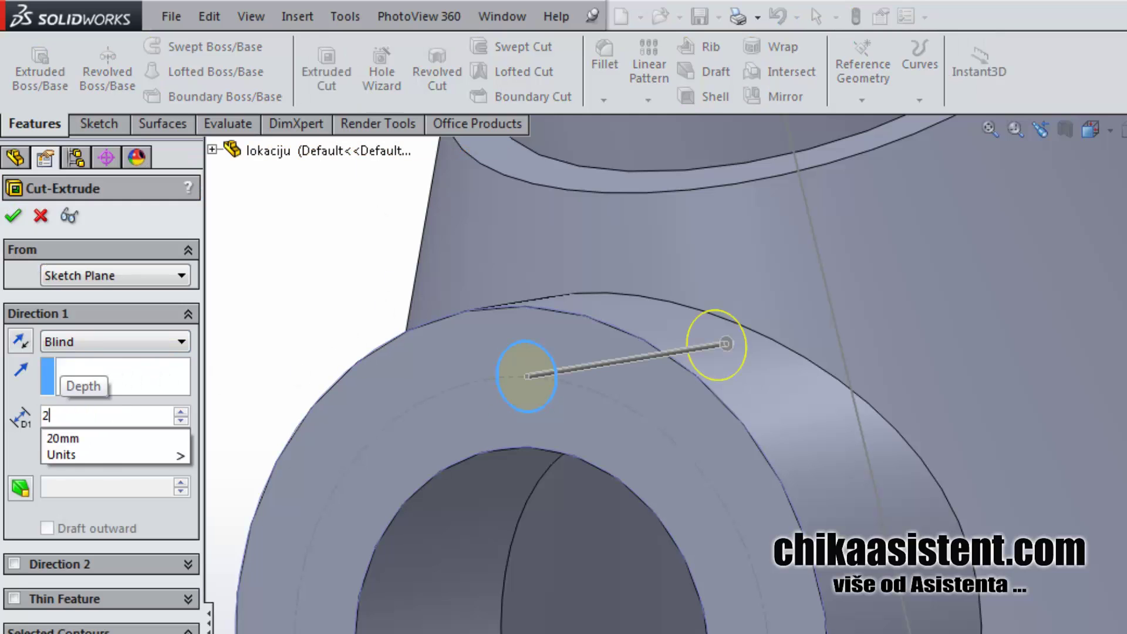
key("Return")
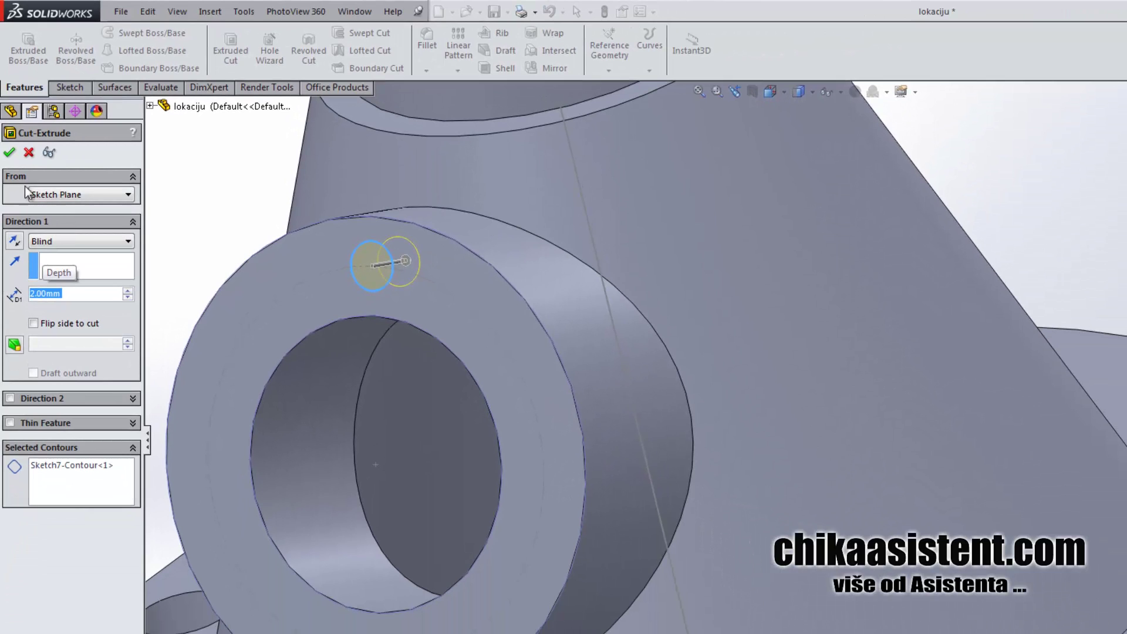
left_click(11, 155)
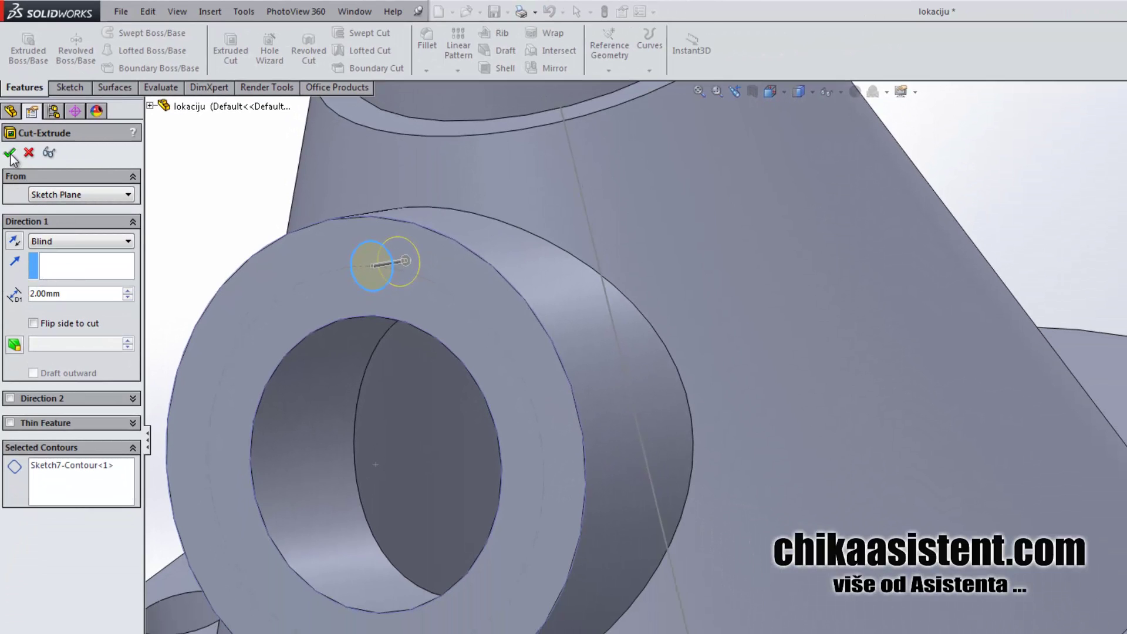
Circular-pattern Cut-Extrude3 around the boss bore as 4 equally spaced instances.
left_click(64, 406)
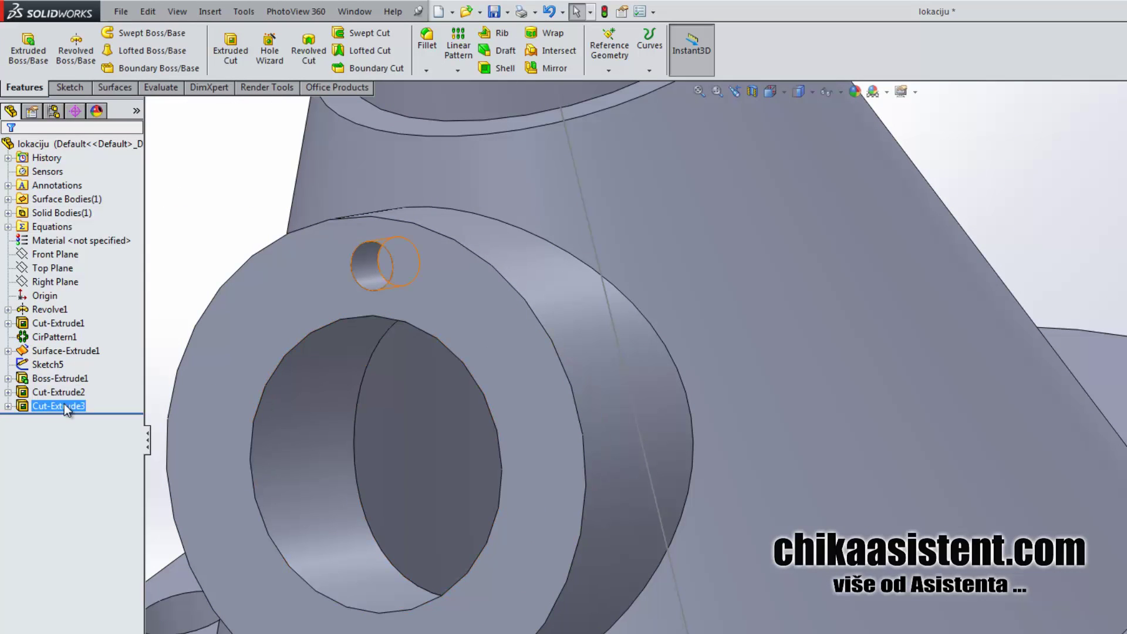
left_click(458, 70)
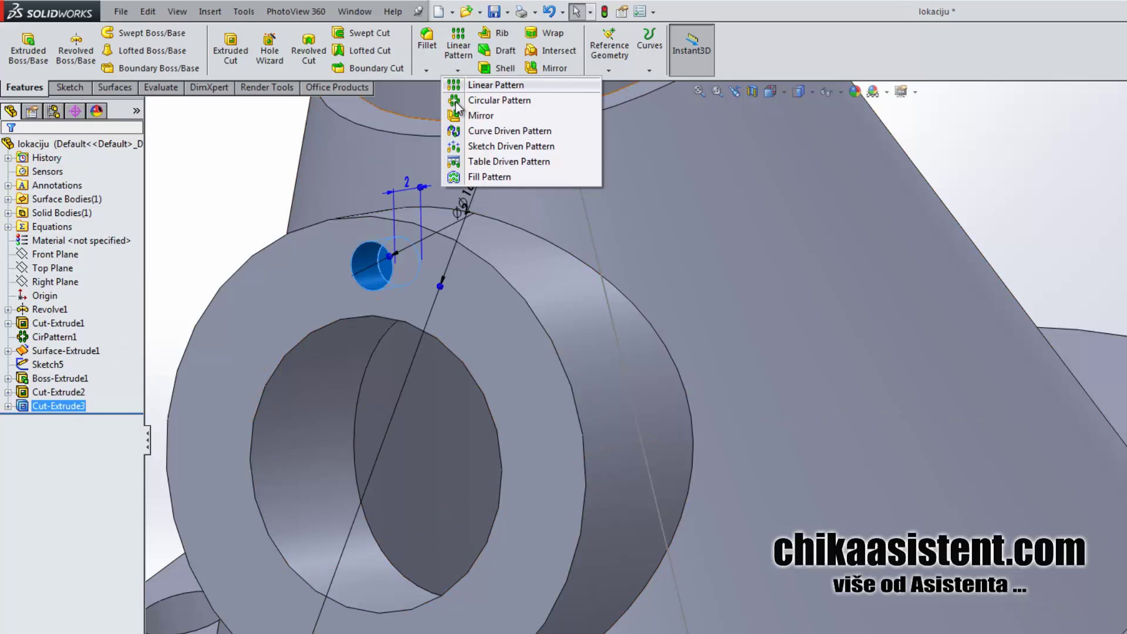
left_click(464, 101)
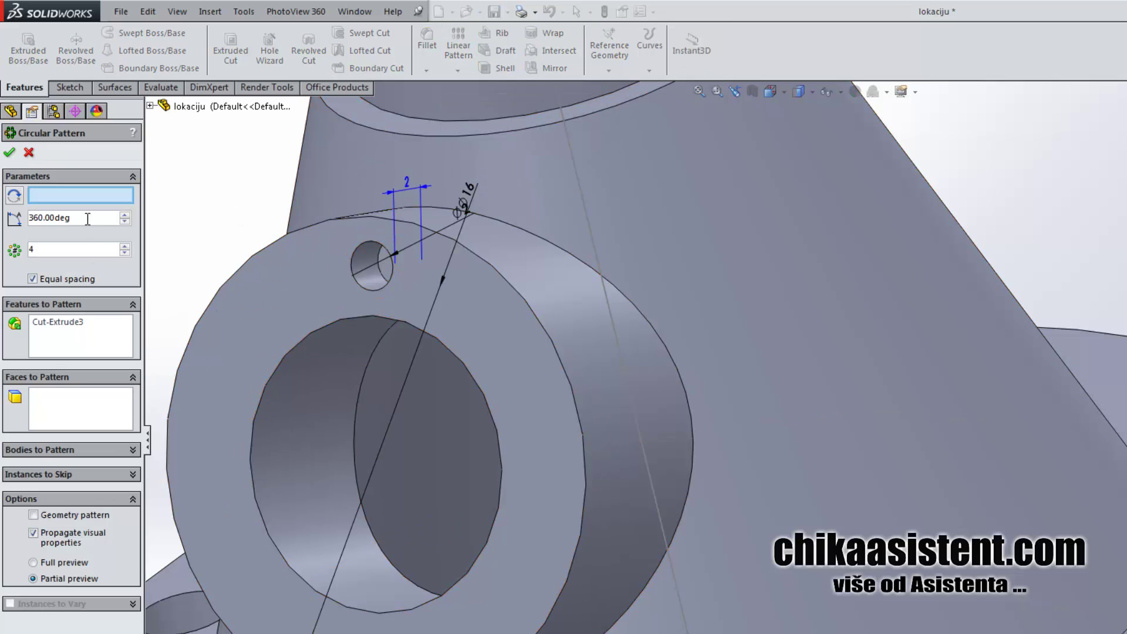
left_click(290, 474)
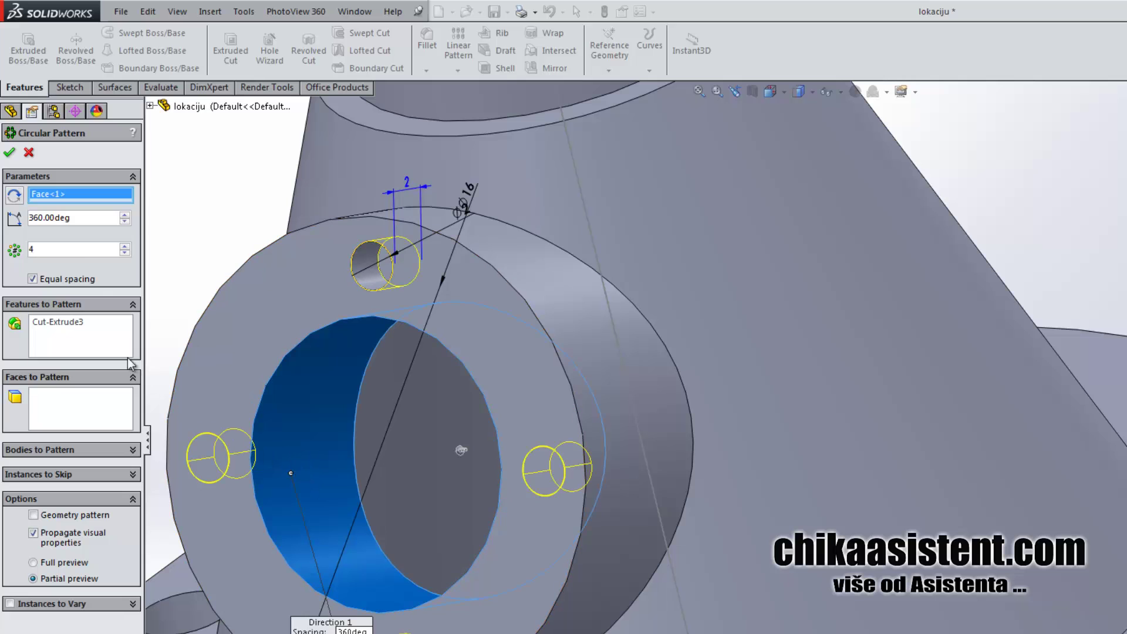
left_click(10, 153)
scroll(375, 267, "up", 3)
scroll(524, 291, "down", 2)
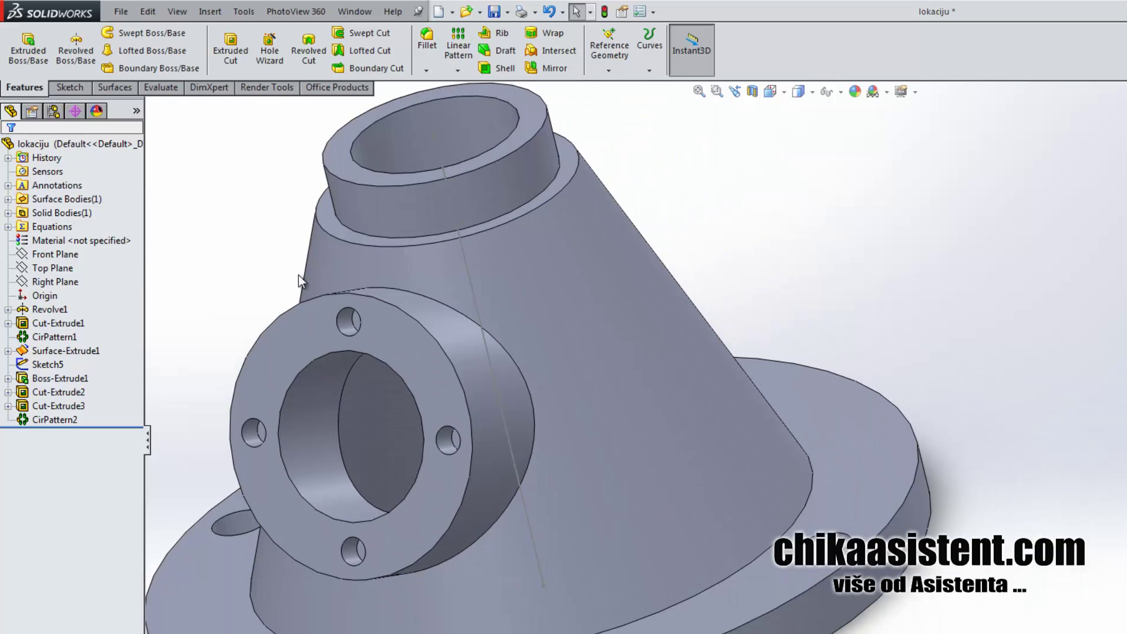
mouse_move(299, 275)
middle_mouse_down()
mouse_move(313, 269)
mouse_move(452, 352)
middle_mouse_up()
Save the part and return to the isometric view.
key("ctrl+s")
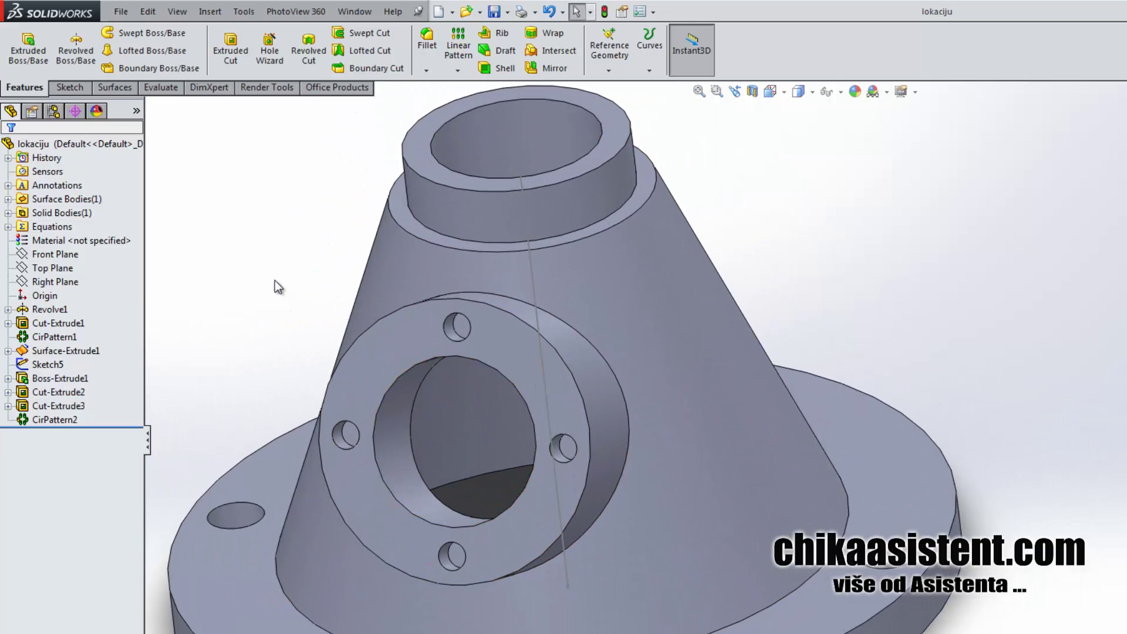
key("space")
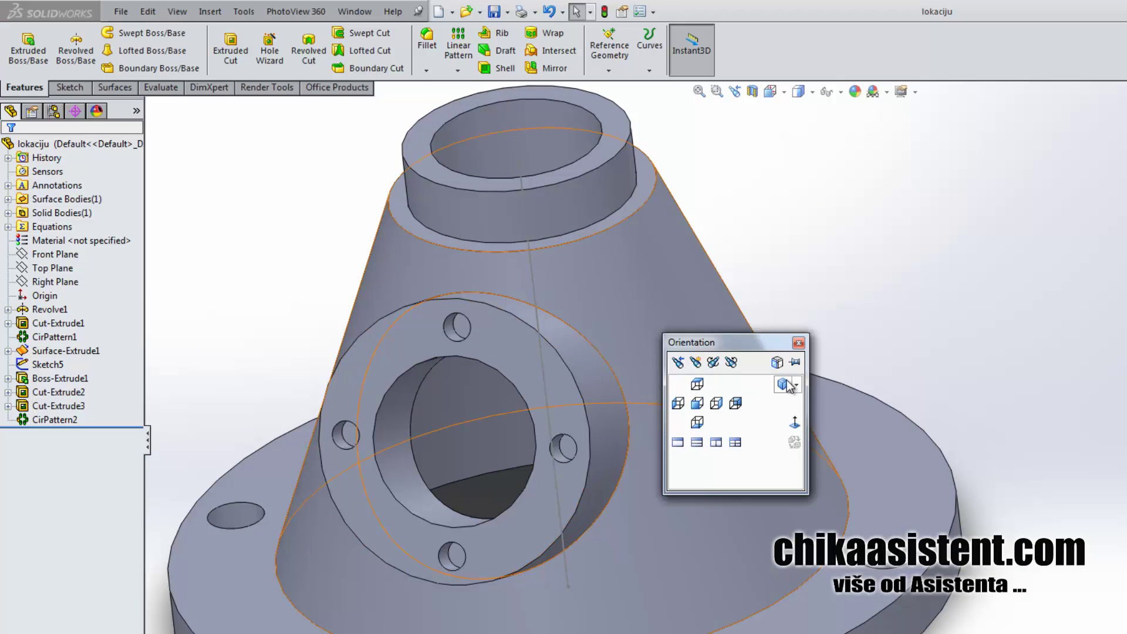
left_click(784, 384)
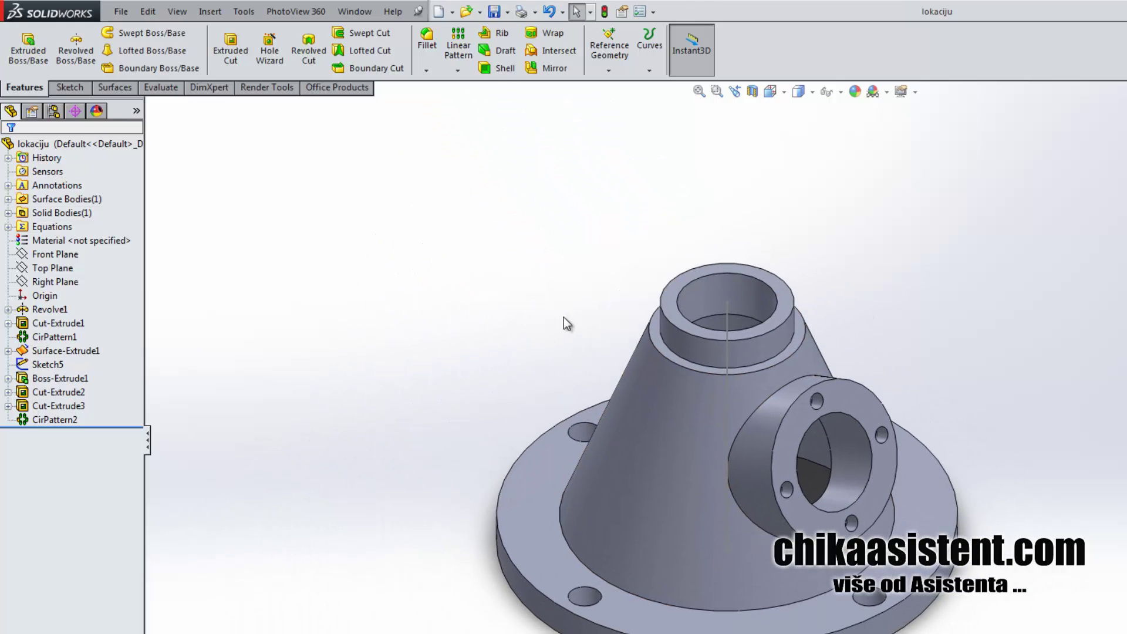
Sketch on the cone's top ring face a horizontal line and an angled line from the origin.
left_click(672, 303)
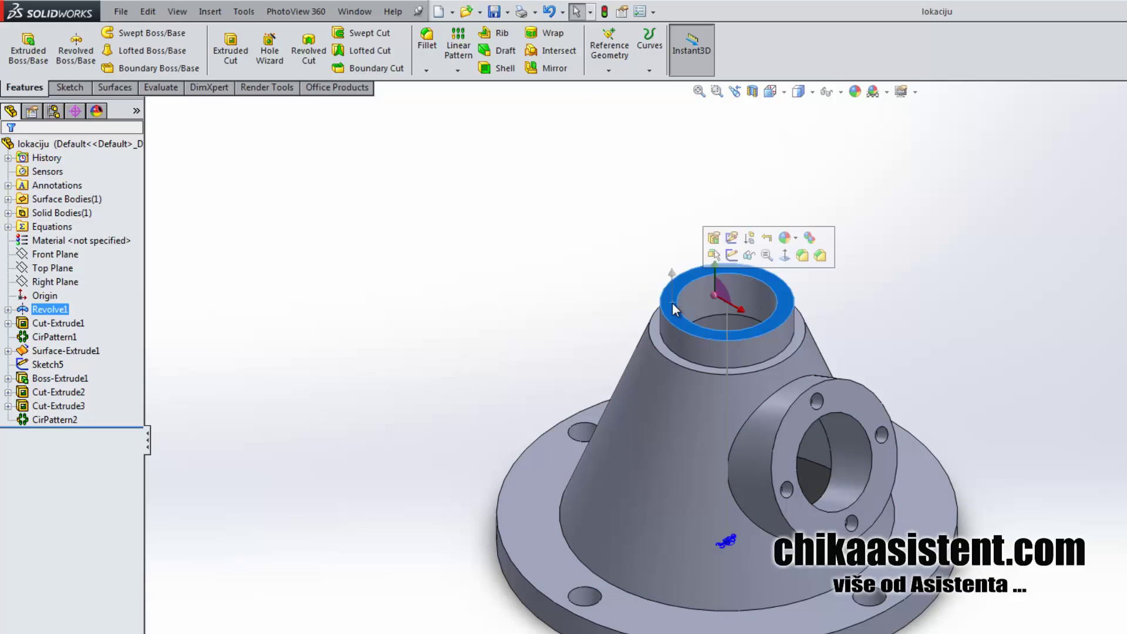
left_click(731, 258)
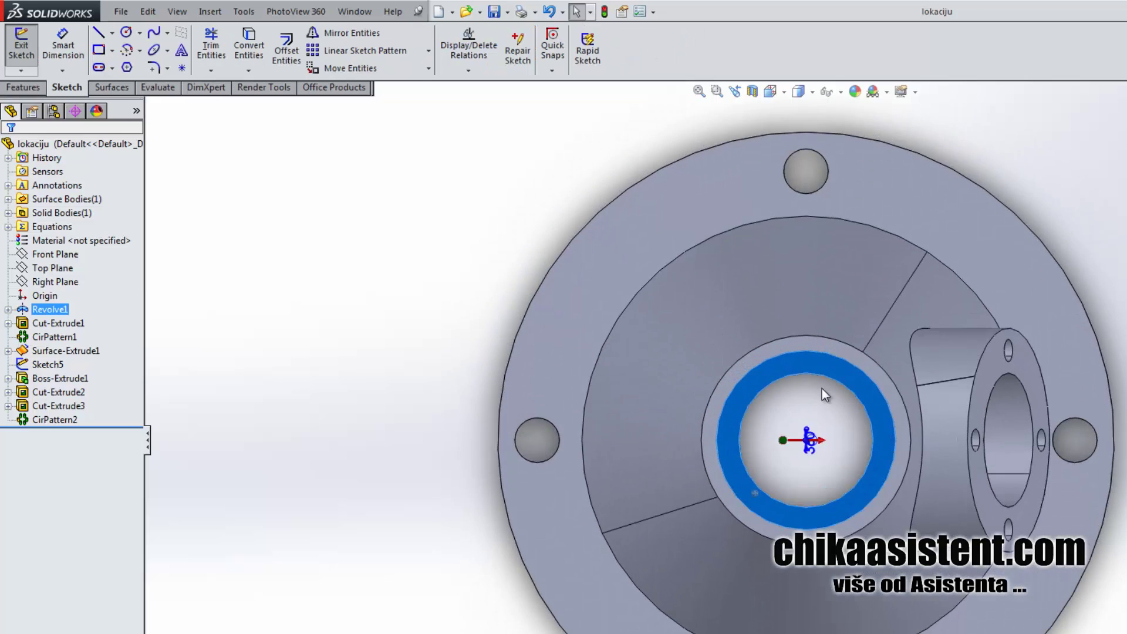
key("l")
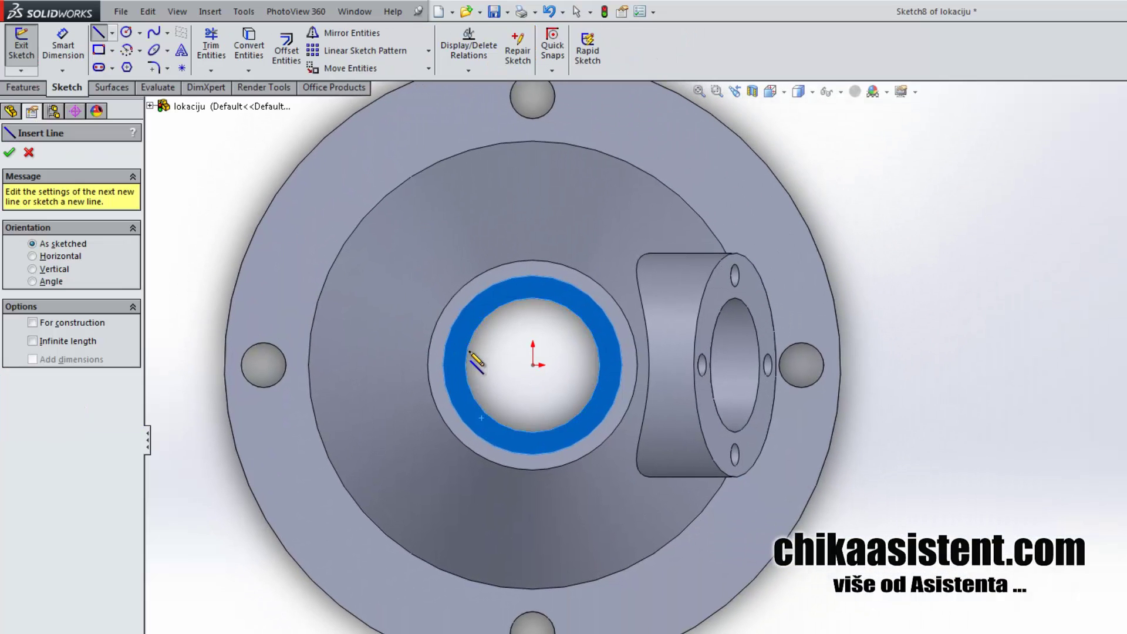
left_click(534, 366)
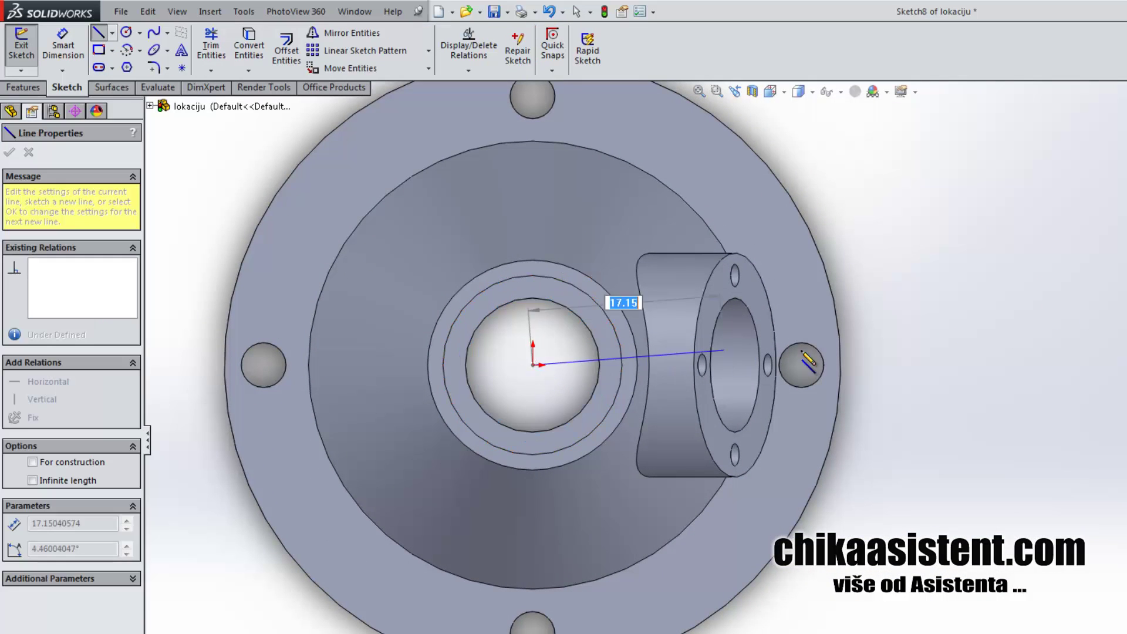
left_click(922, 365)
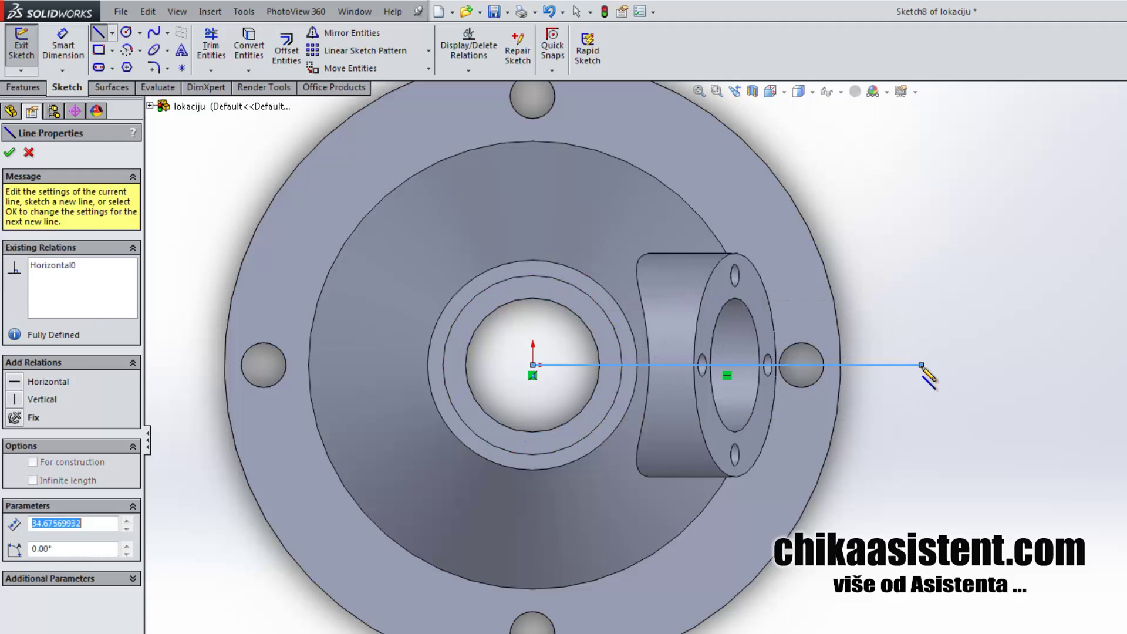
key("Escape")
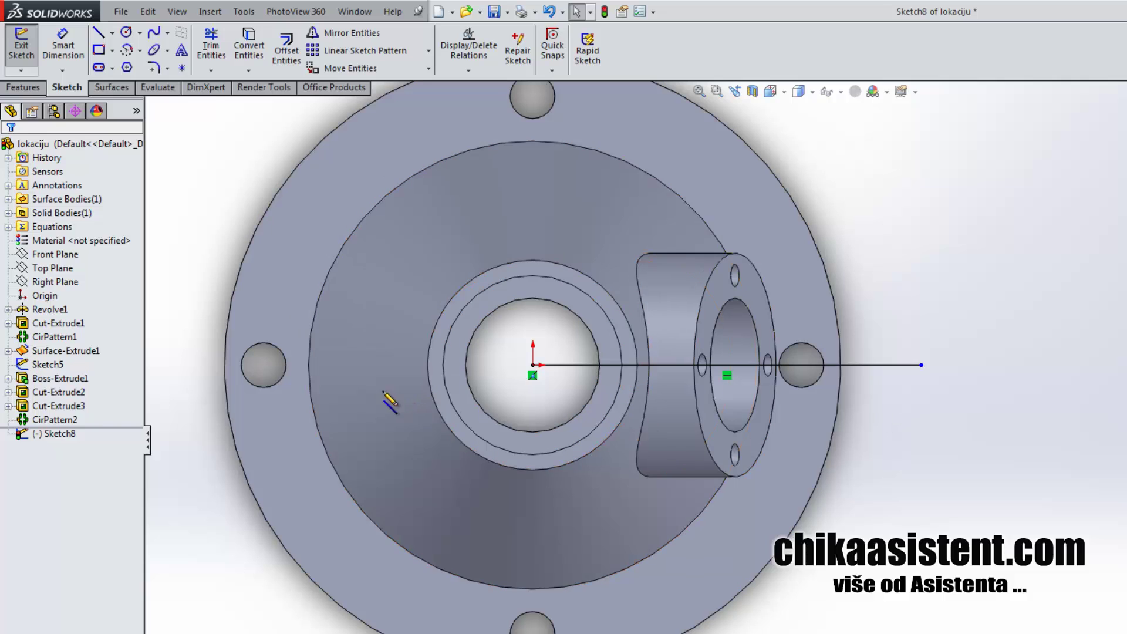
key("l")
left_click(533, 365)
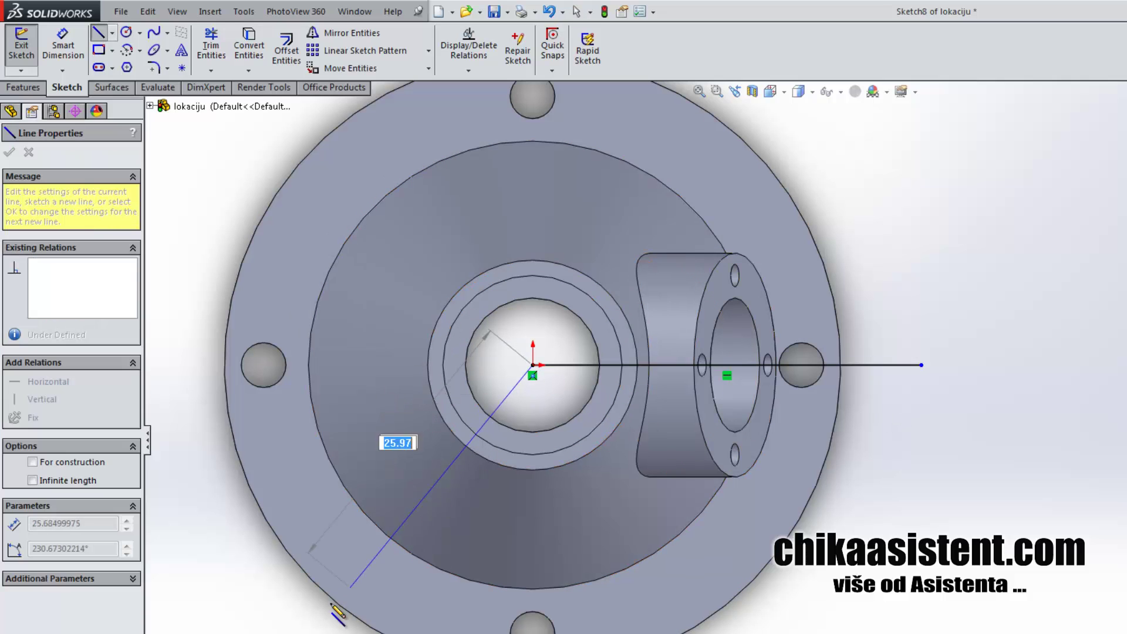
key("Escape")
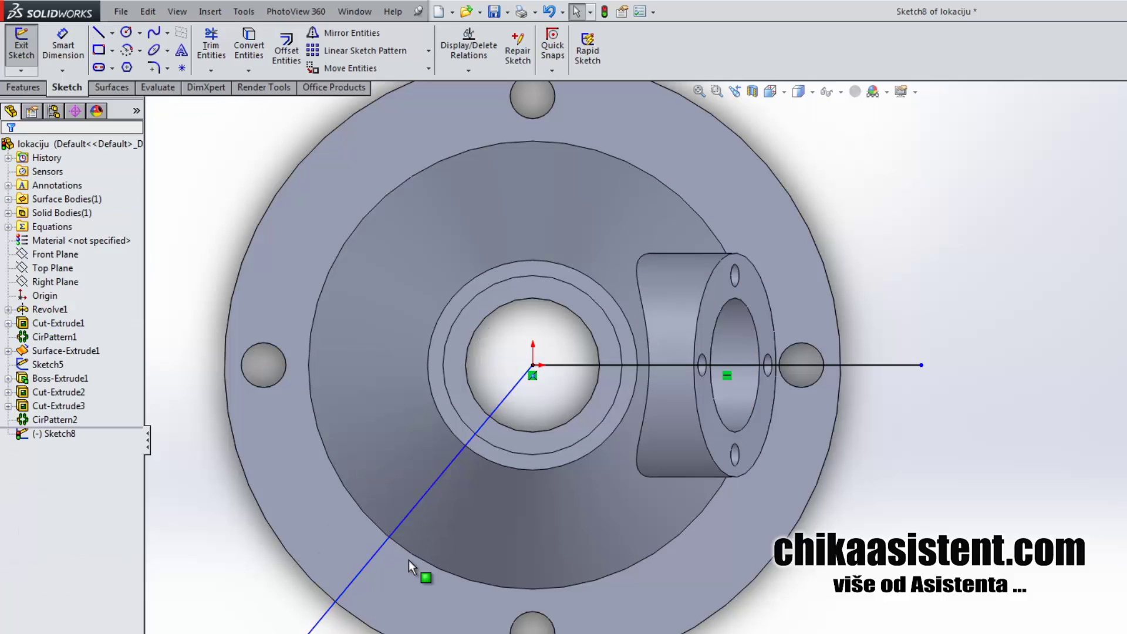
Dimension the angle between the two lines to 120°.
key("s")
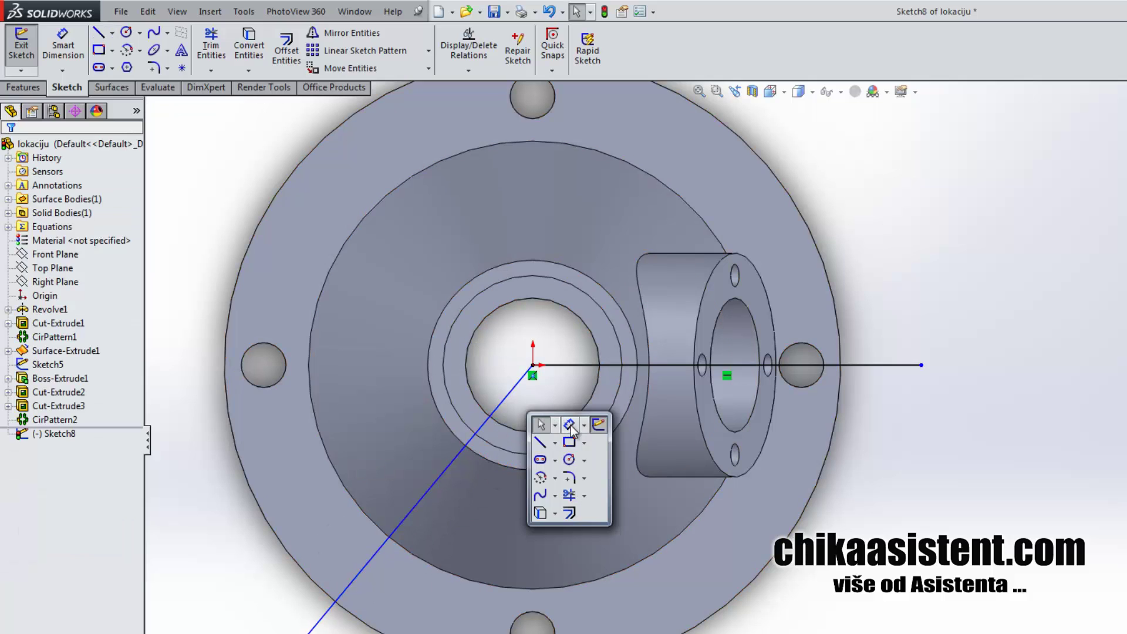
left_click(569, 425)
left_click(511, 408)
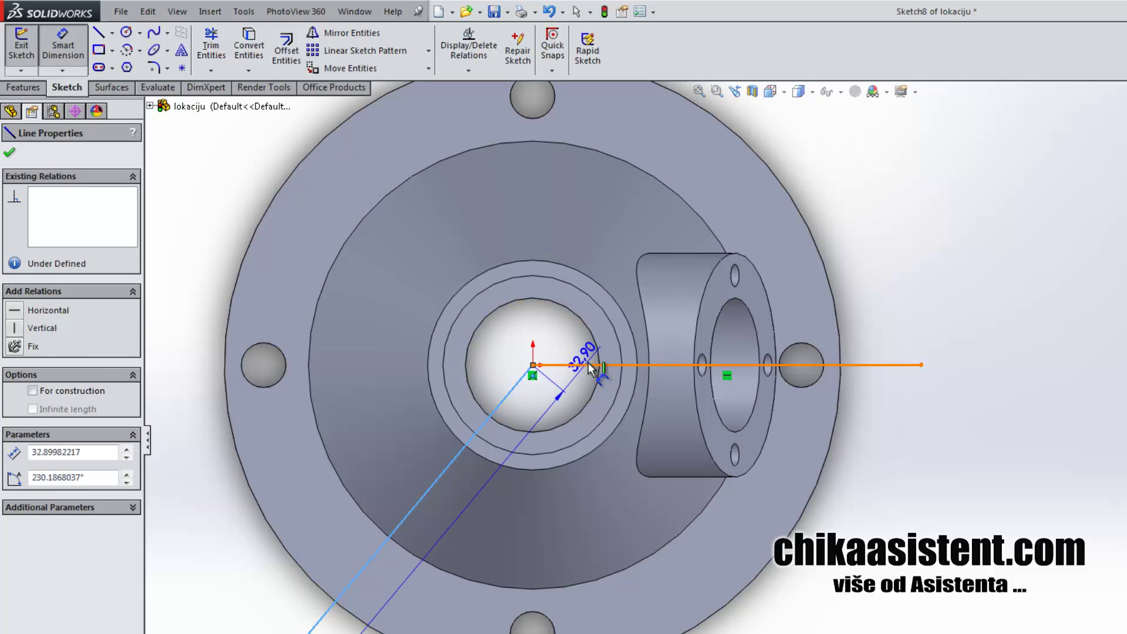
left_click(588, 364)
left_click(646, 367)
scroll(660, 569, "up", 2)
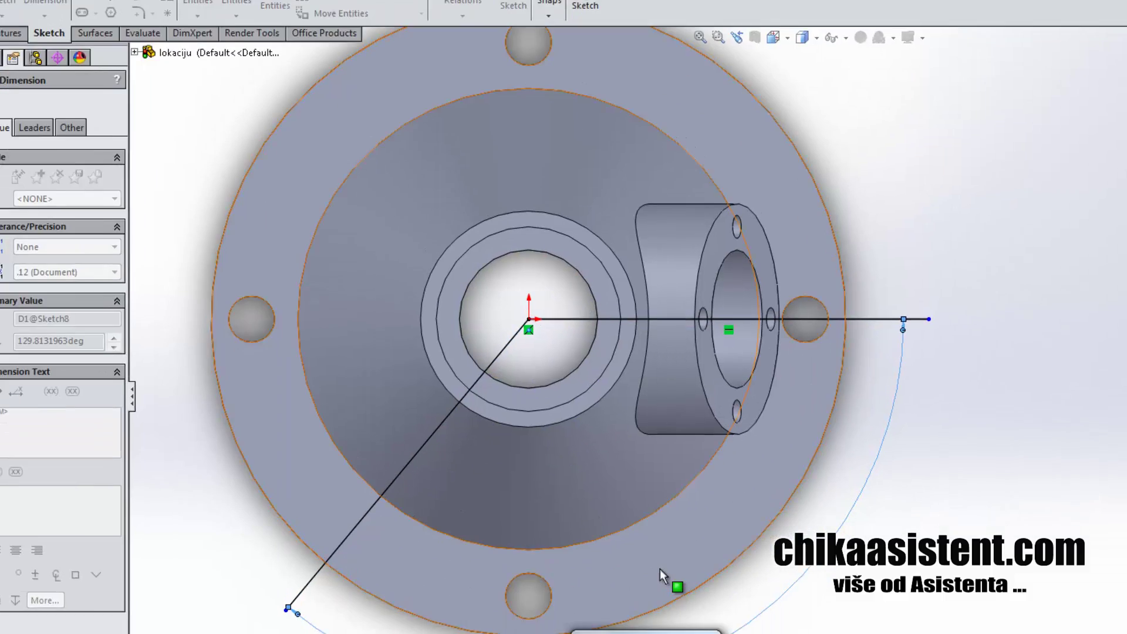
middle_click_drag(660, 569, 639, 346, "ctrl")
type("120")
key("Return")
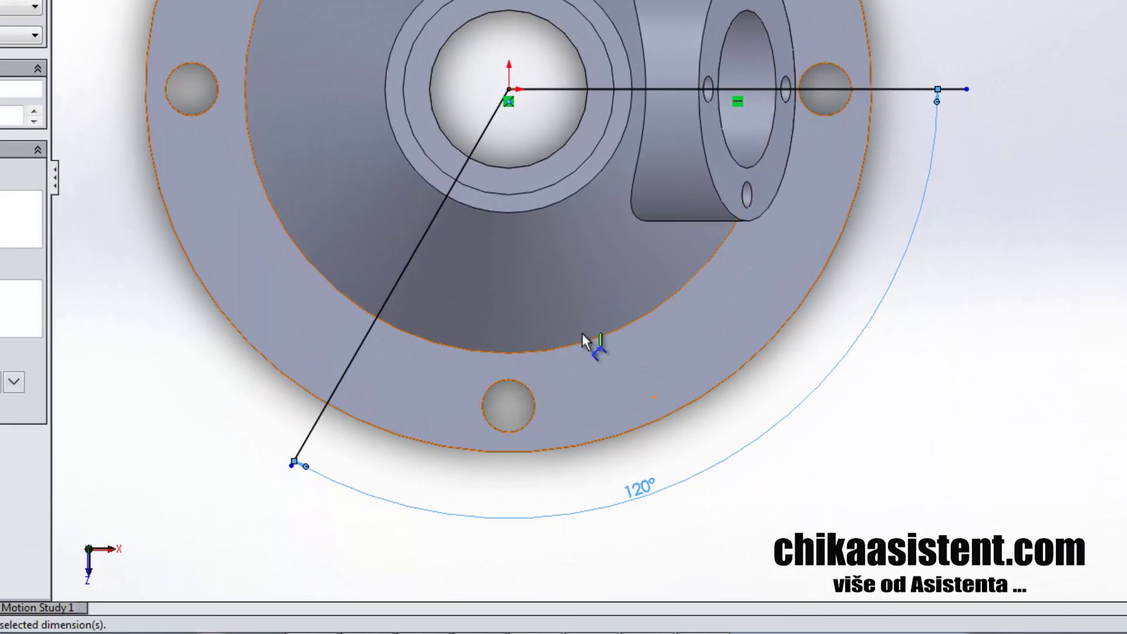
left_click(542, 136)
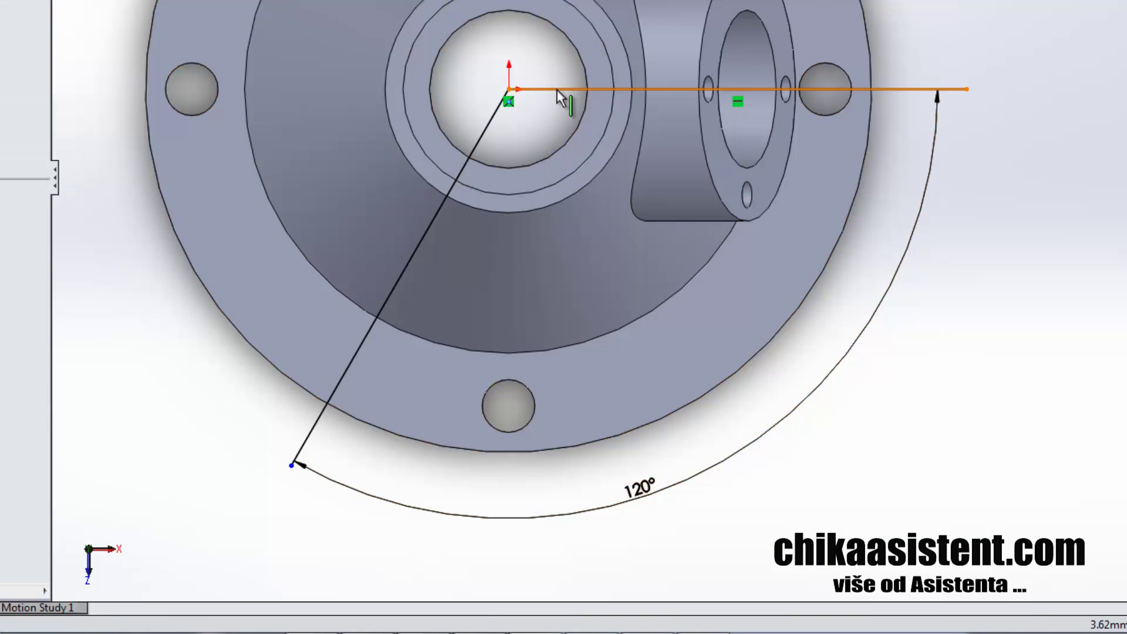
Make the horizontal line construction geometry and close Sketch8.
left_click(556, 89)
left_click(628, 34)
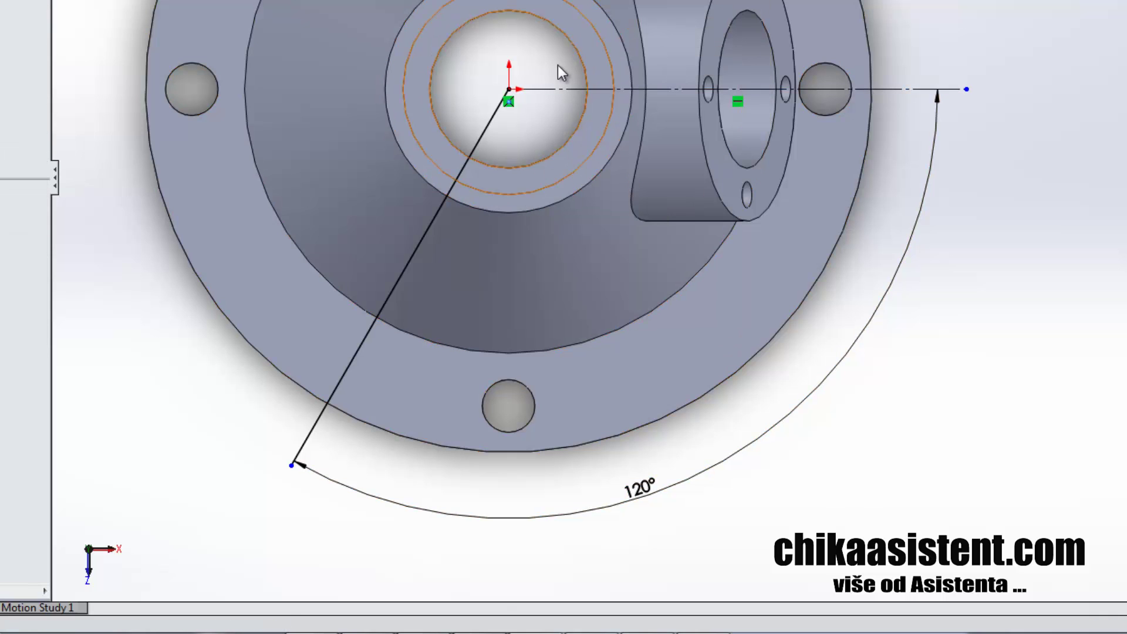
key("ctrl+b")
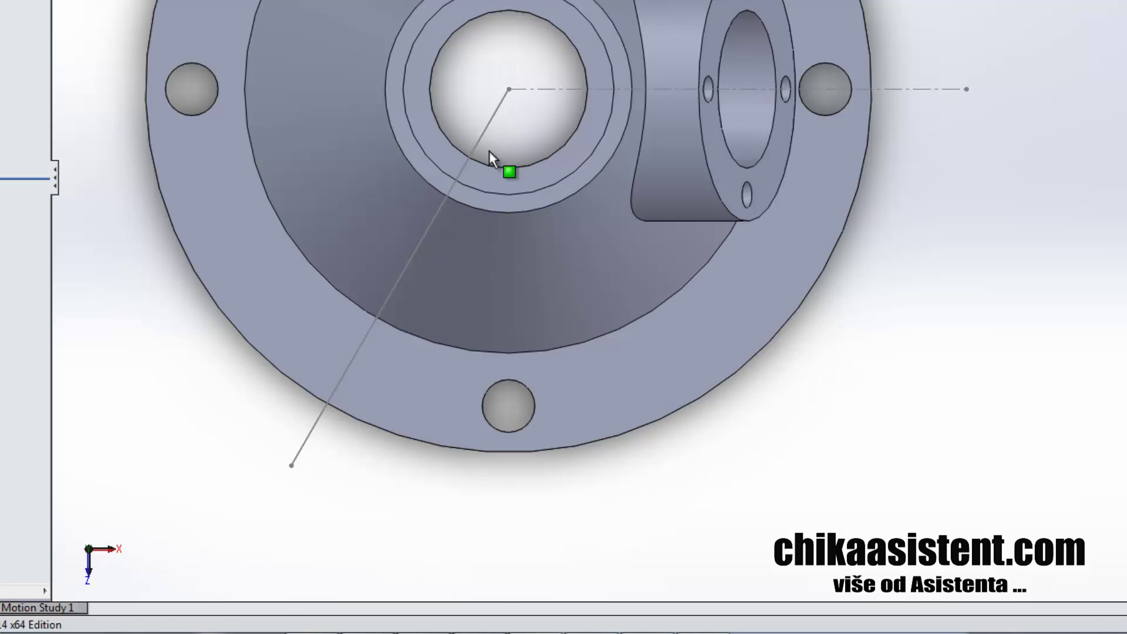
mouse_move(475, 347)
middle_mouse_down()
mouse_move(485, 305)
mouse_move(305, 498)
middle_mouse_up()
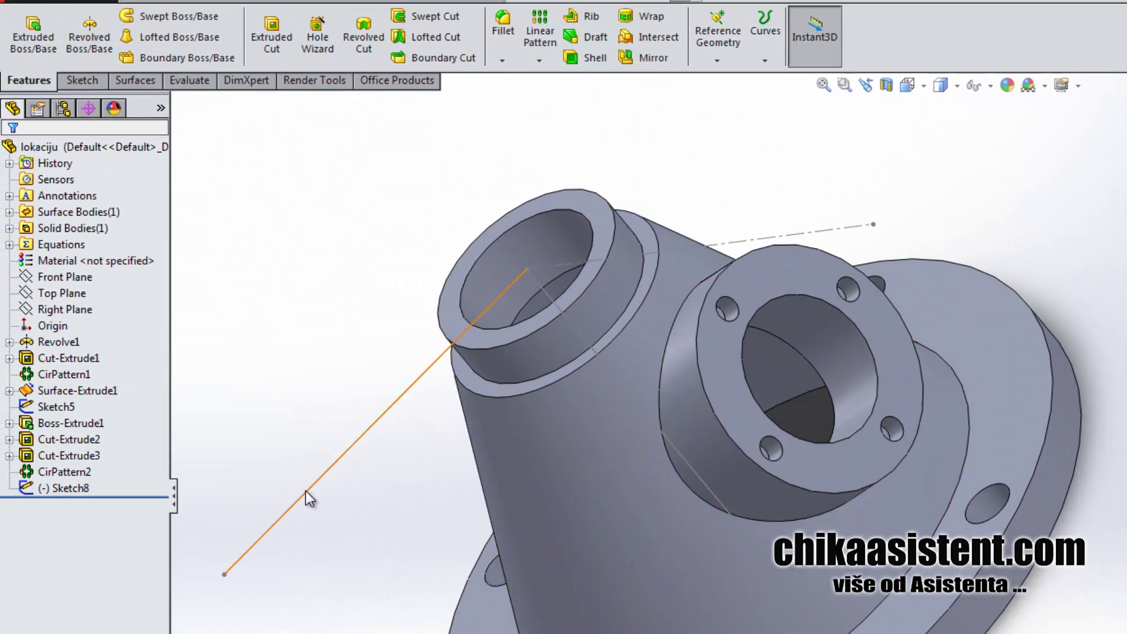
left_click(306, 493)
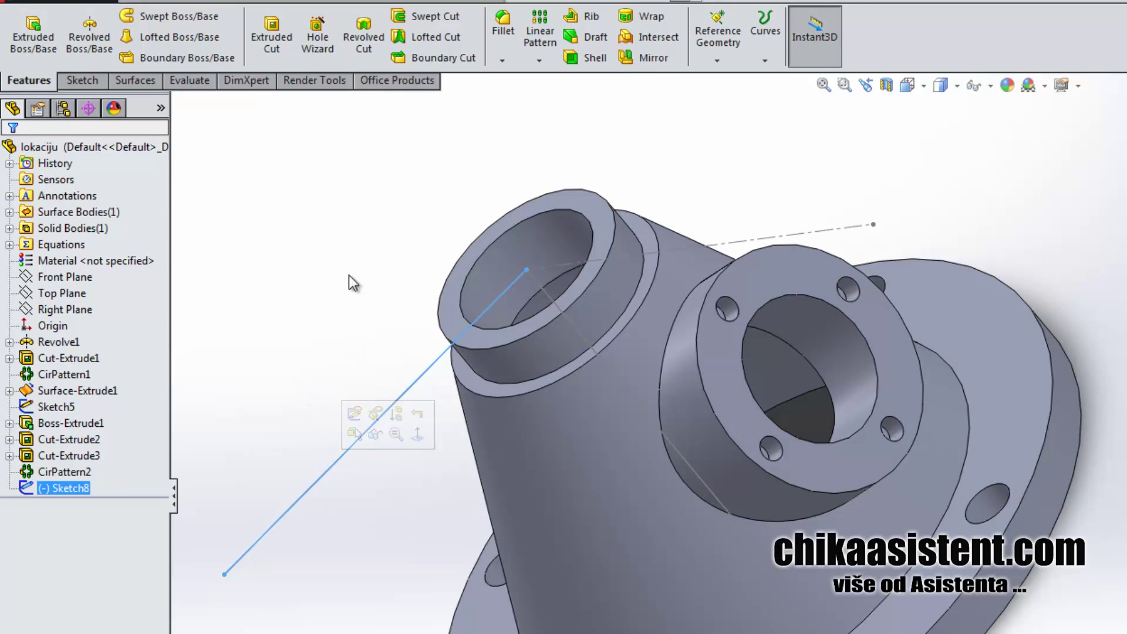
Extrude Sketch8's 120° line into a 2 mm blind surface, Surface-Extrude2.
left_click(134, 81)
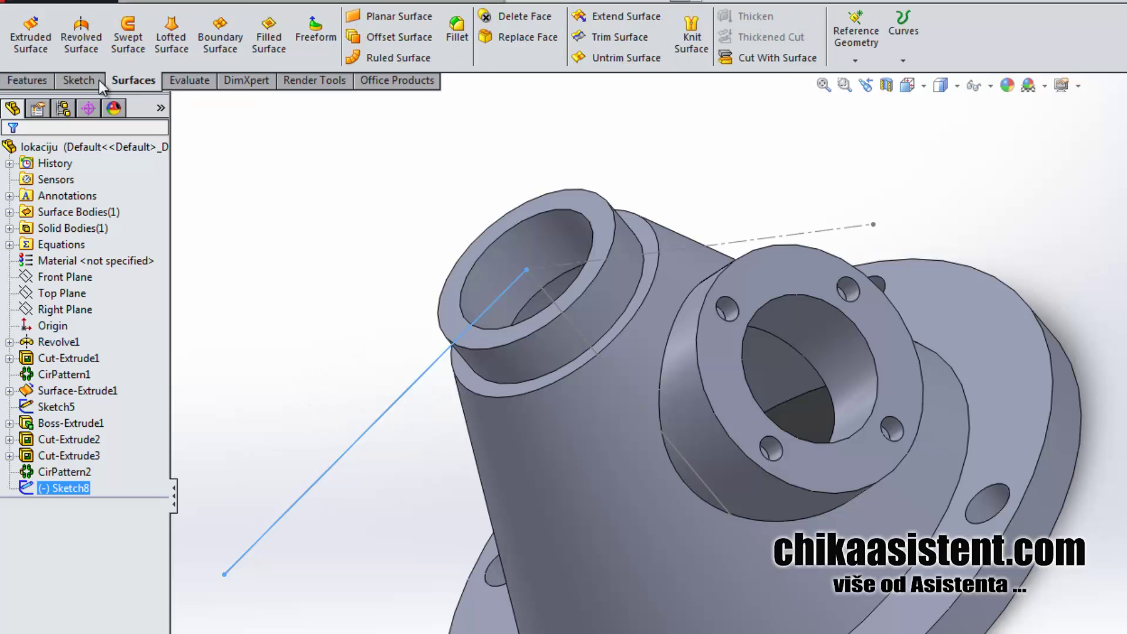
left_click(31, 38)
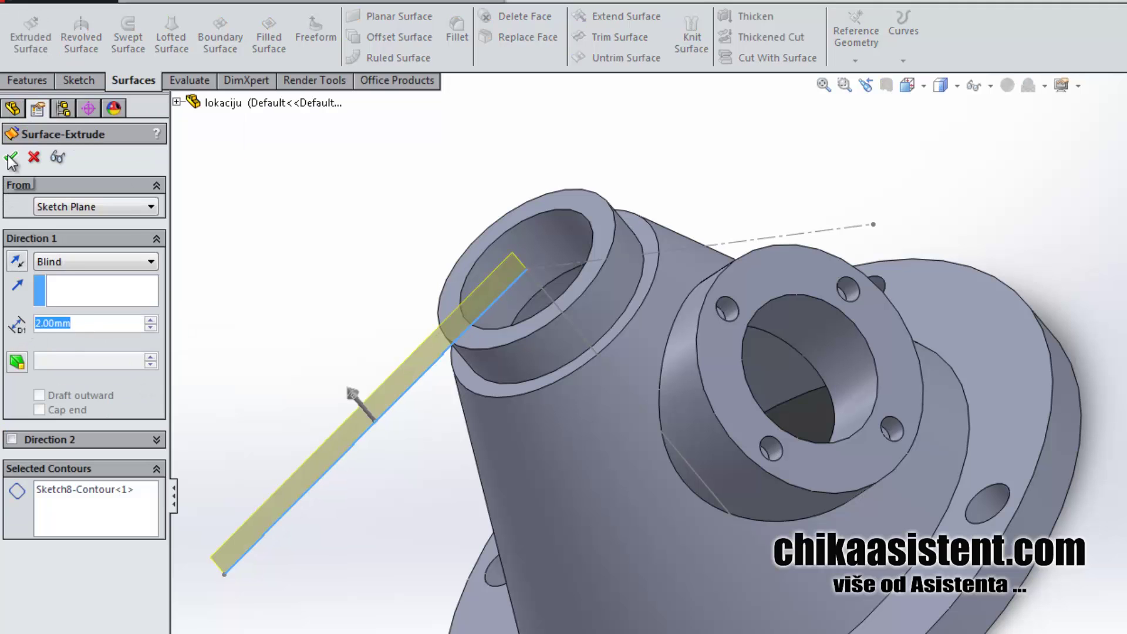
key("Return")
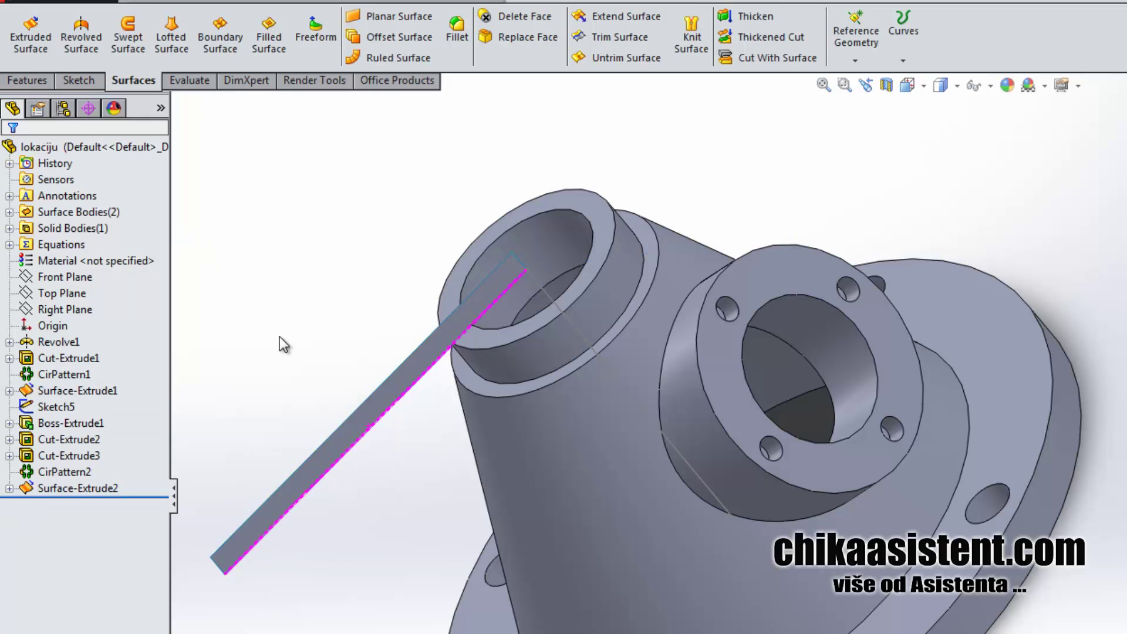
mouse_move(284, 342)
middle_mouse_down()
mouse_move(319, 231)
mouse_move(286, 203)
mouse_move(465, 538)
middle_mouse_up()
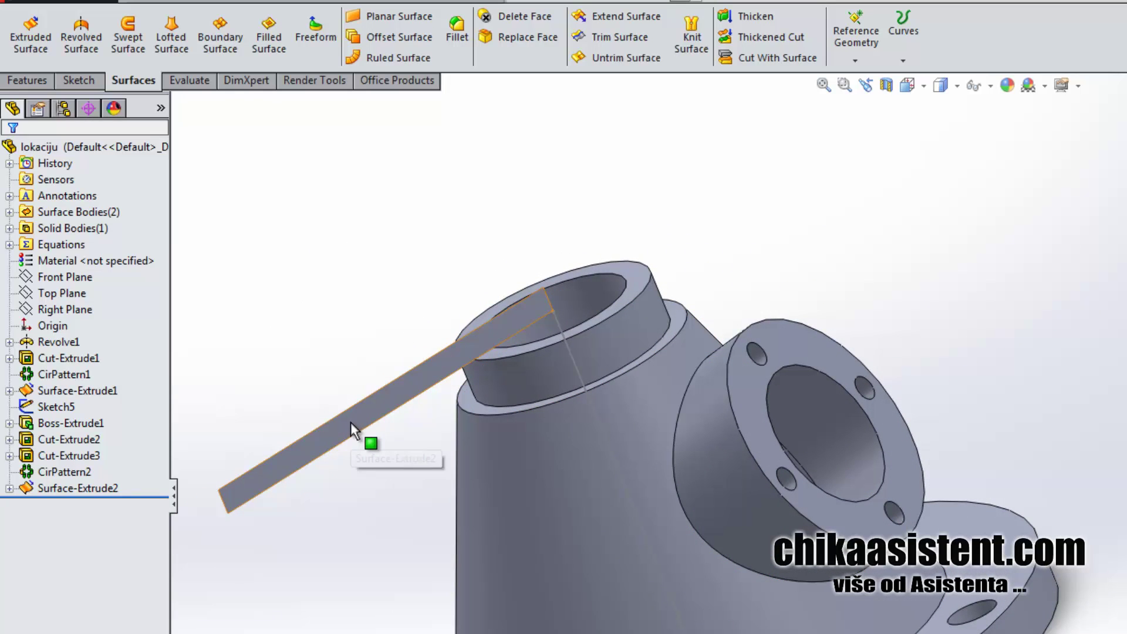
left_click(353, 421)
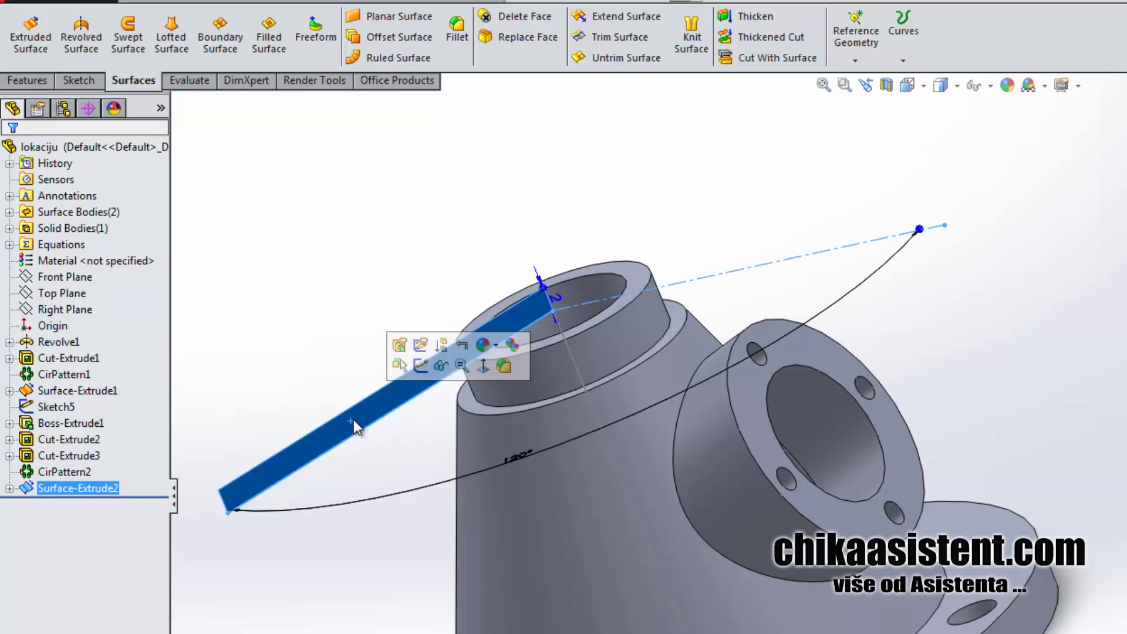
Sketch a line on the strip parallel to the cone's slanted edge.
left_click(422, 368)
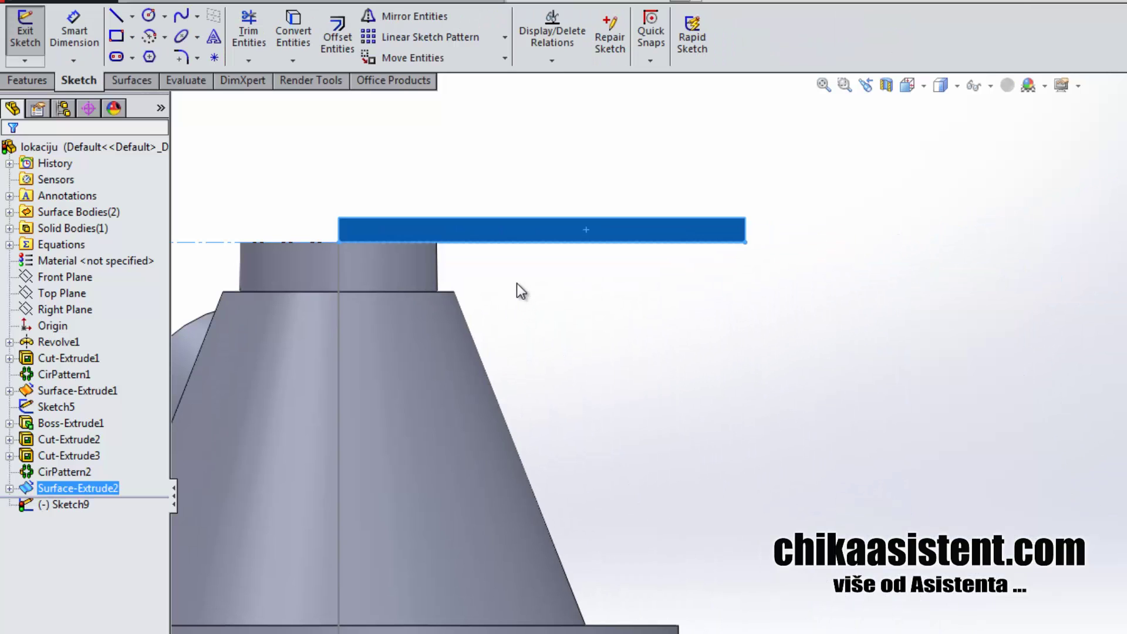
key("s")
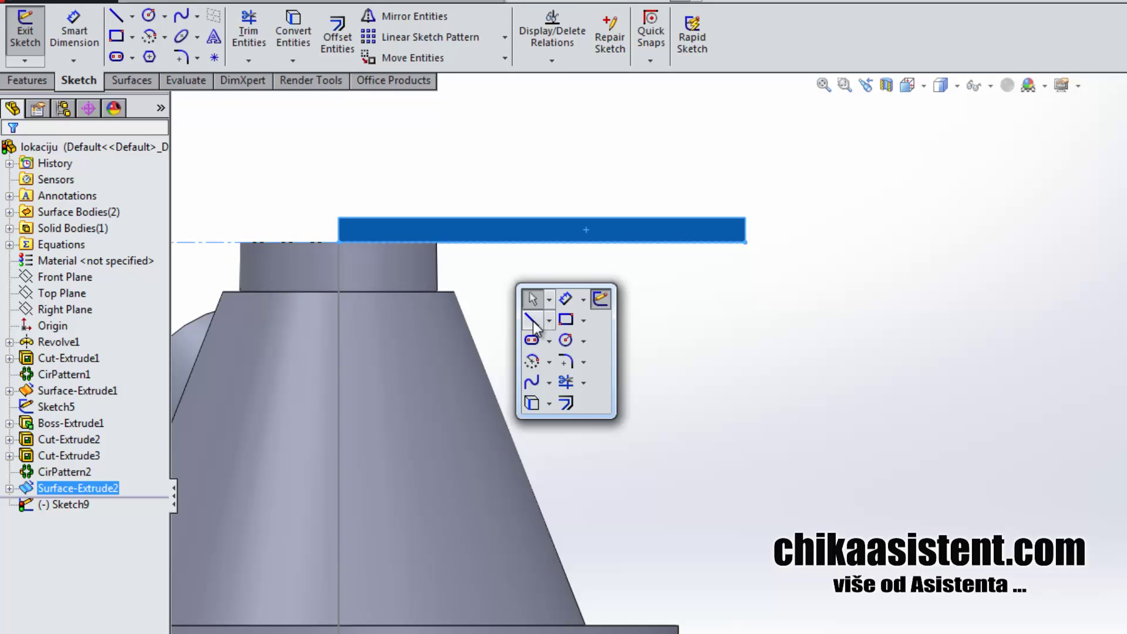
left_click(534, 322)
left_click(509, 302)
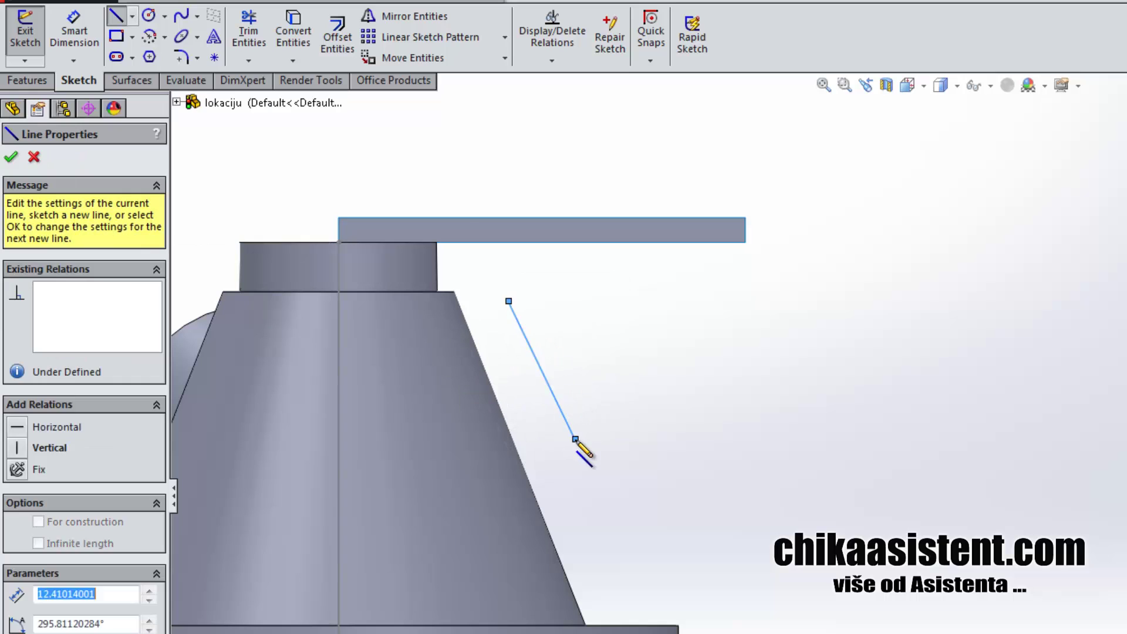
left_click(575, 438)
key("Escape")
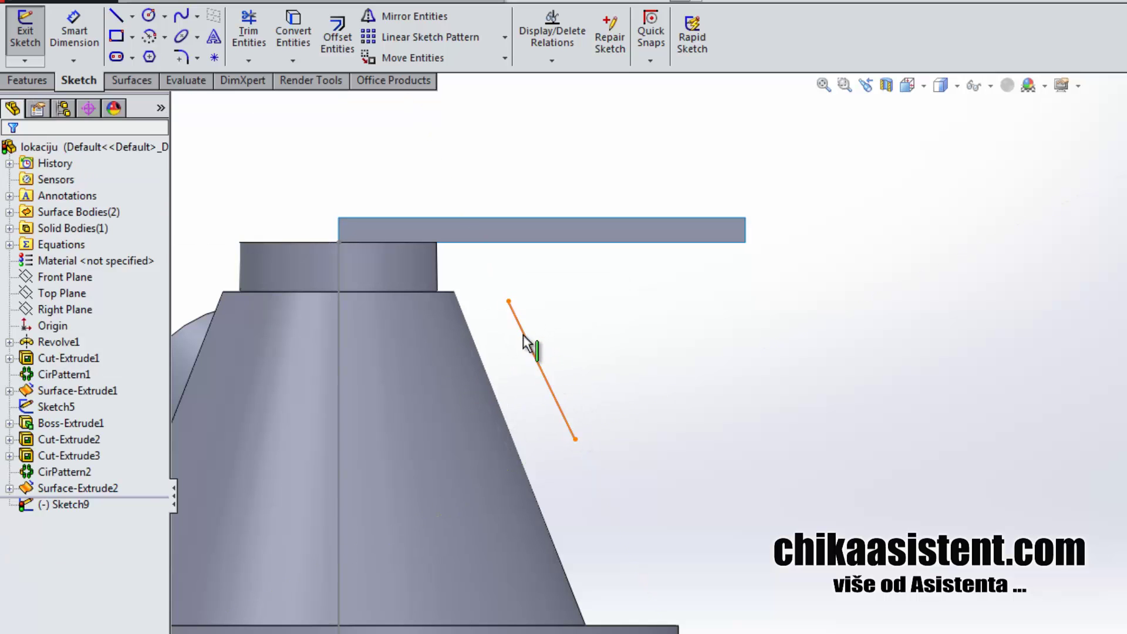
left_click(531, 345)
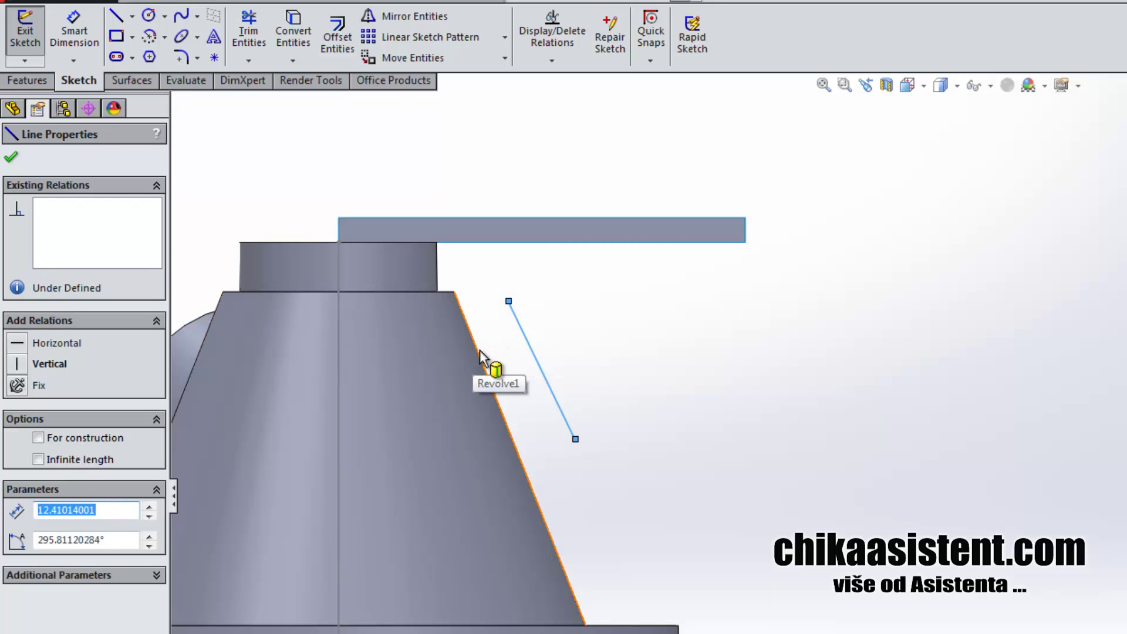
left_click(480, 355, "ctrl")
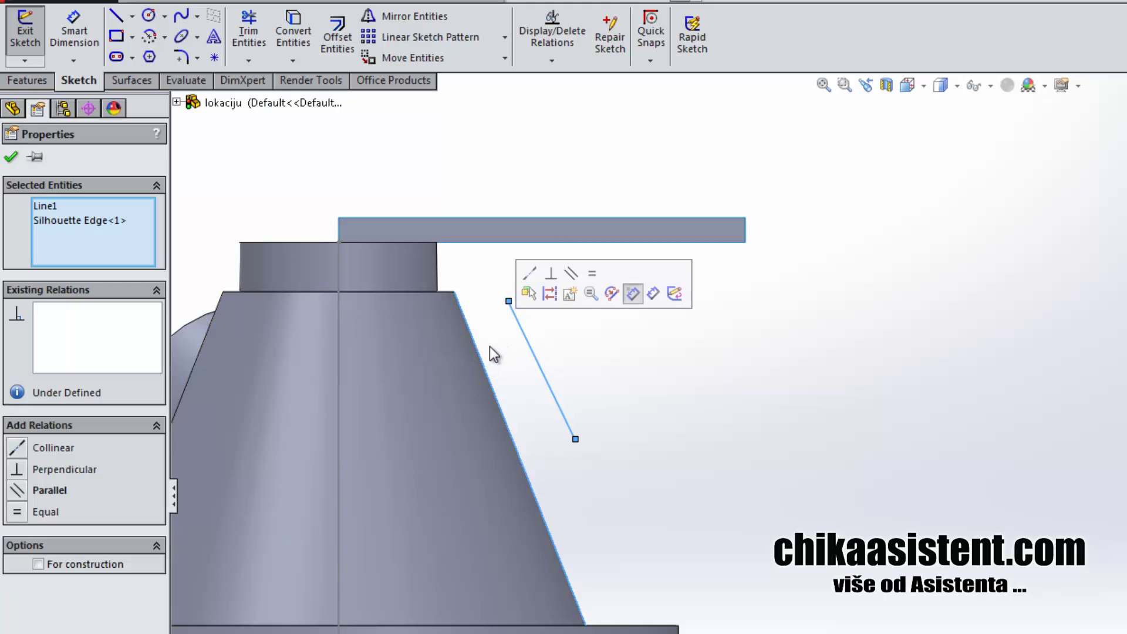
left_click(575, 281)
left_click(583, 320)
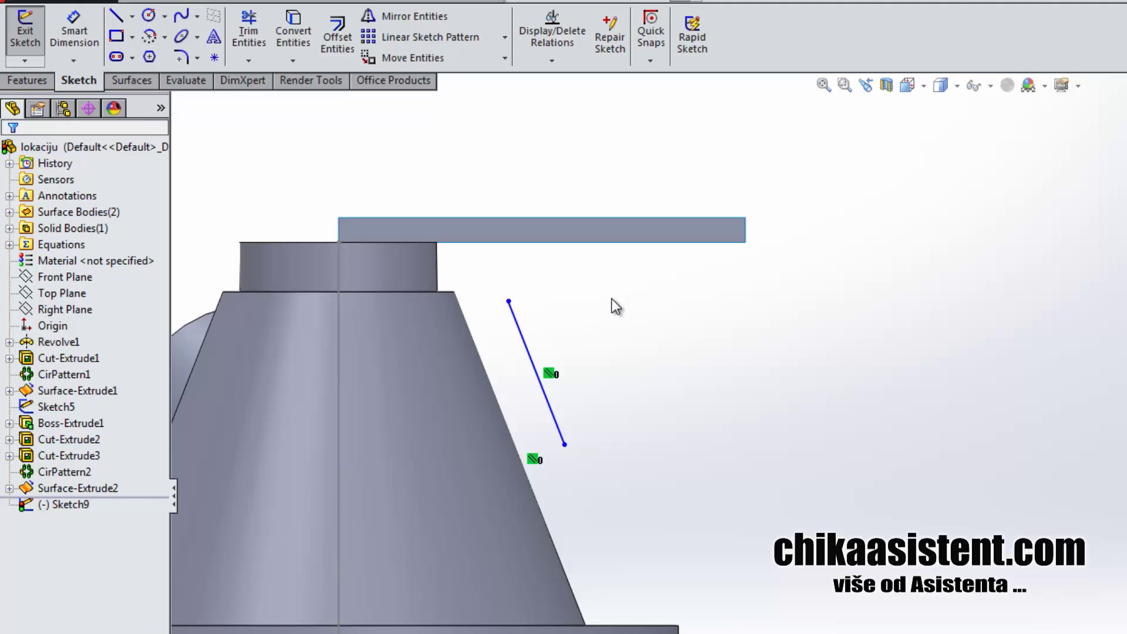
Attempt to dimension the new line twice, cancelling both, and pan toward the top plate.
key("s")
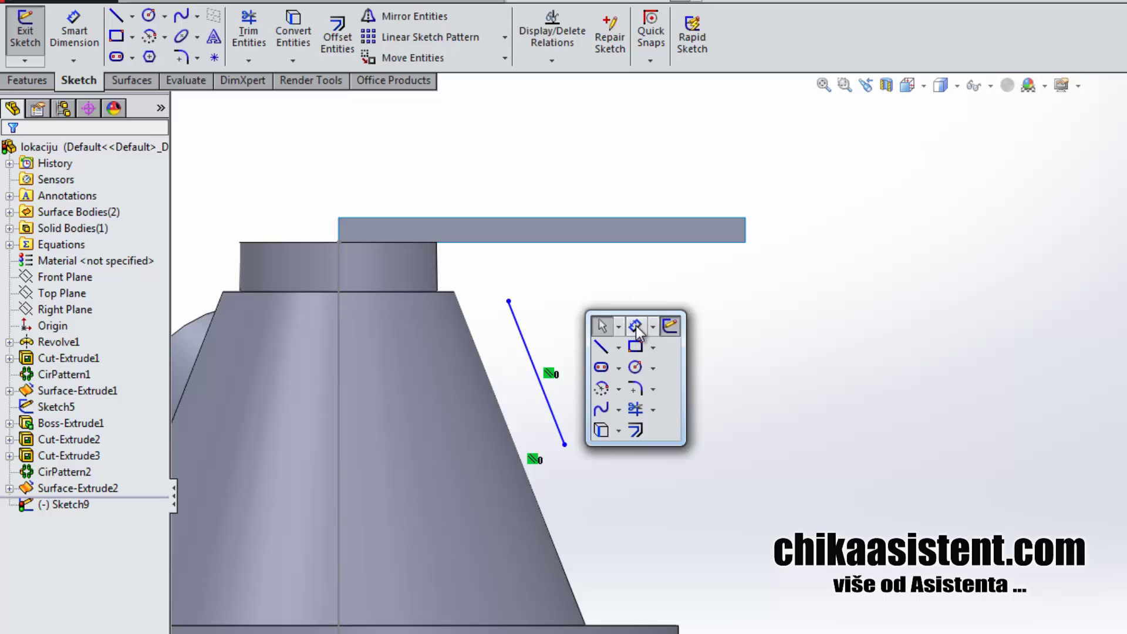
left_click(634, 326)
left_click(522, 335)
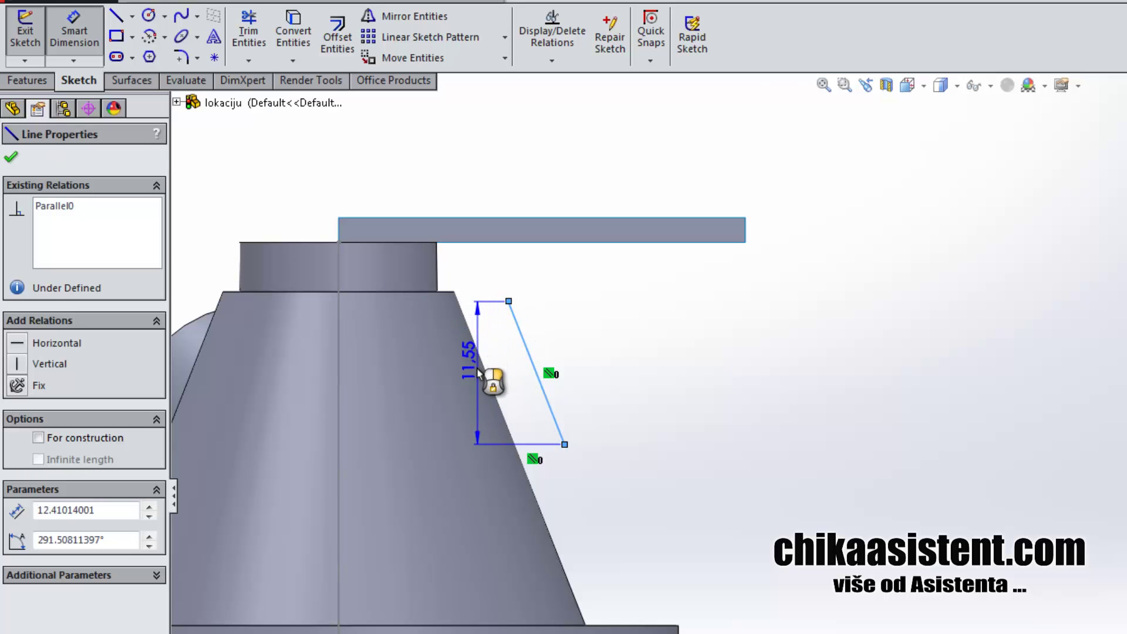
scroll(499, 370, "up", 3)
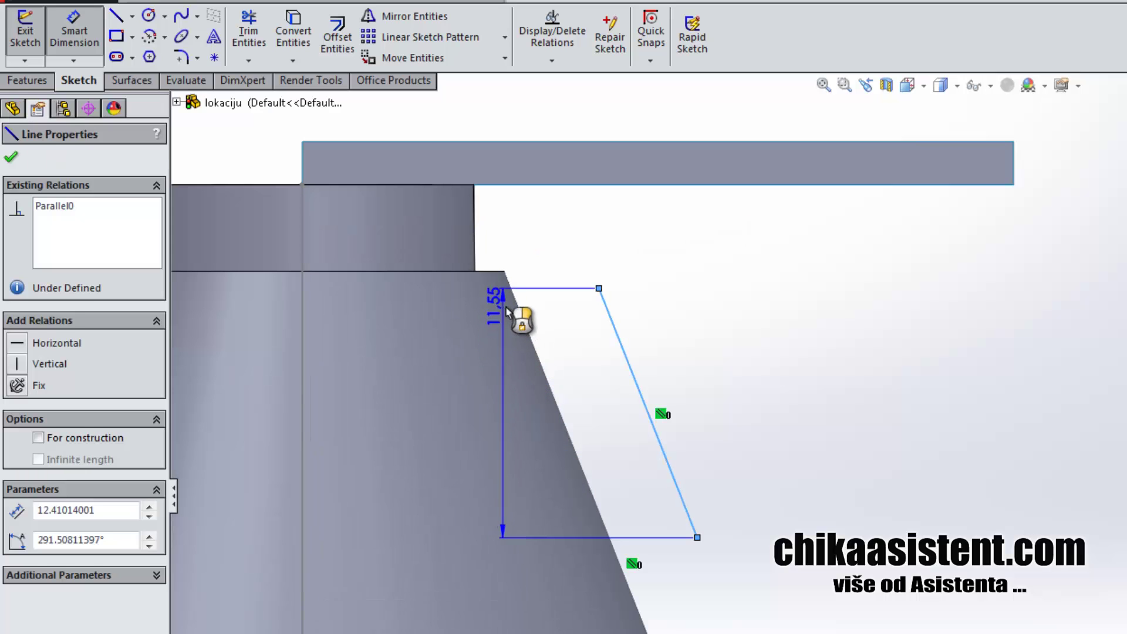
key("Escape")
scroll(544, 340, "down", 3)
scroll(572, 363, "up", 3)
middle_click_drag(571, 363, 476, 209, "ctrl")
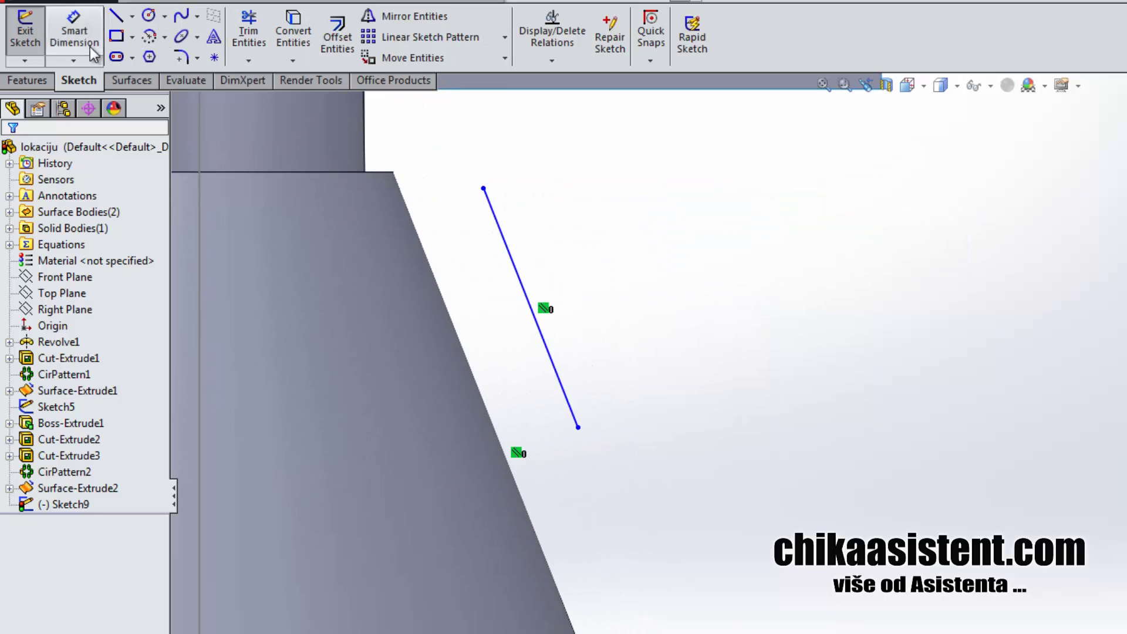
left_click(74, 33)
left_click(509, 254)
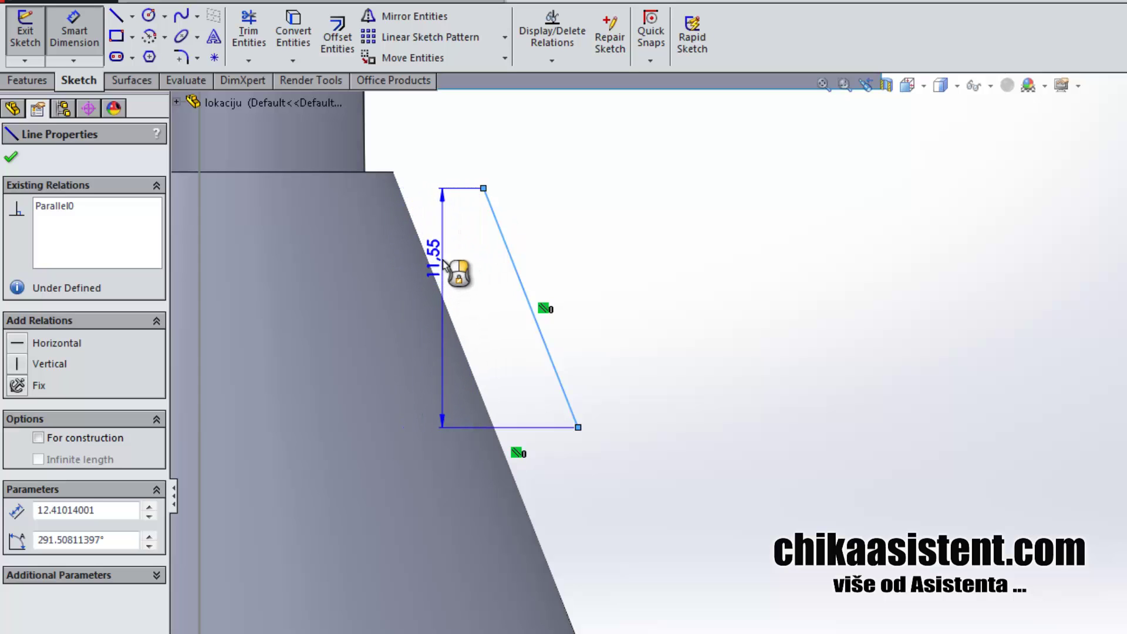
key("Escape")
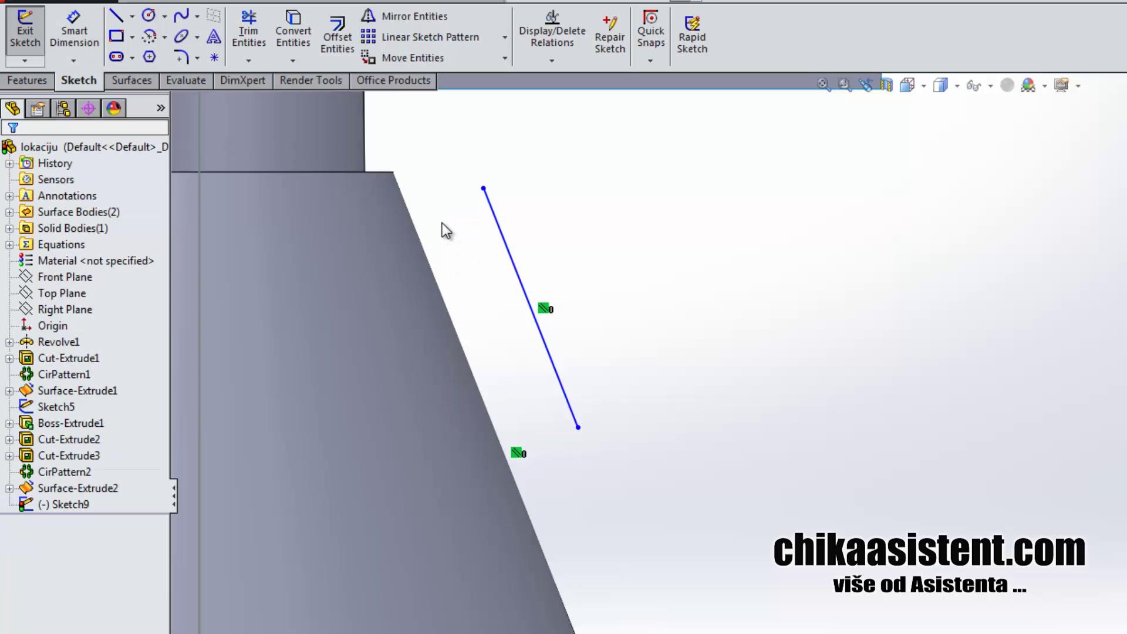
middle_click_drag(443, 224, 471, 287, "ctrl")
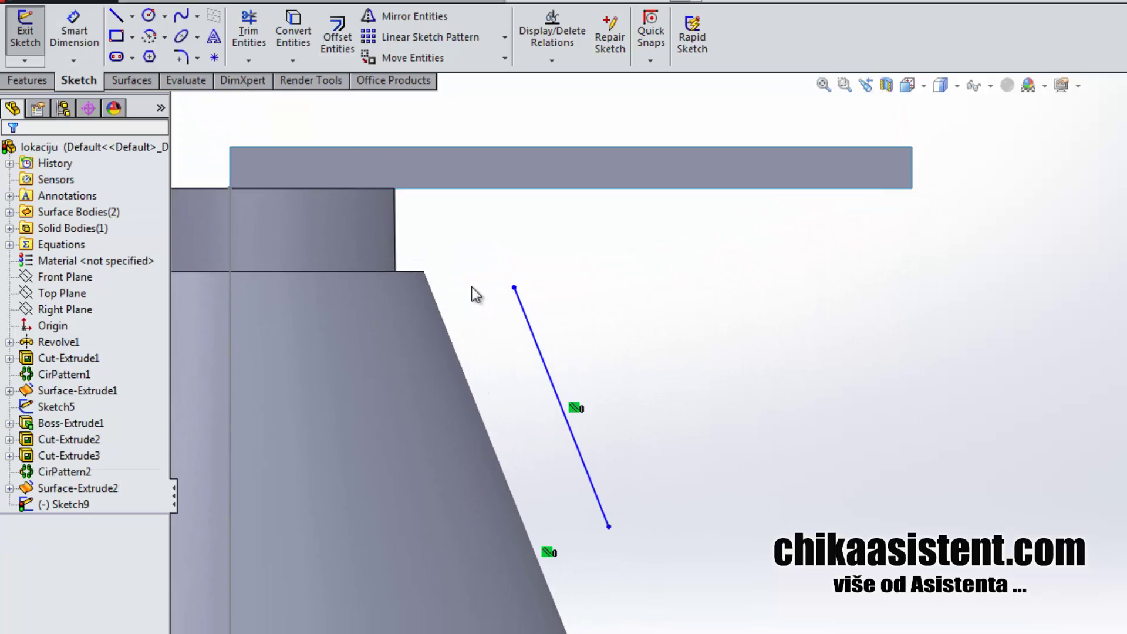
key("l")
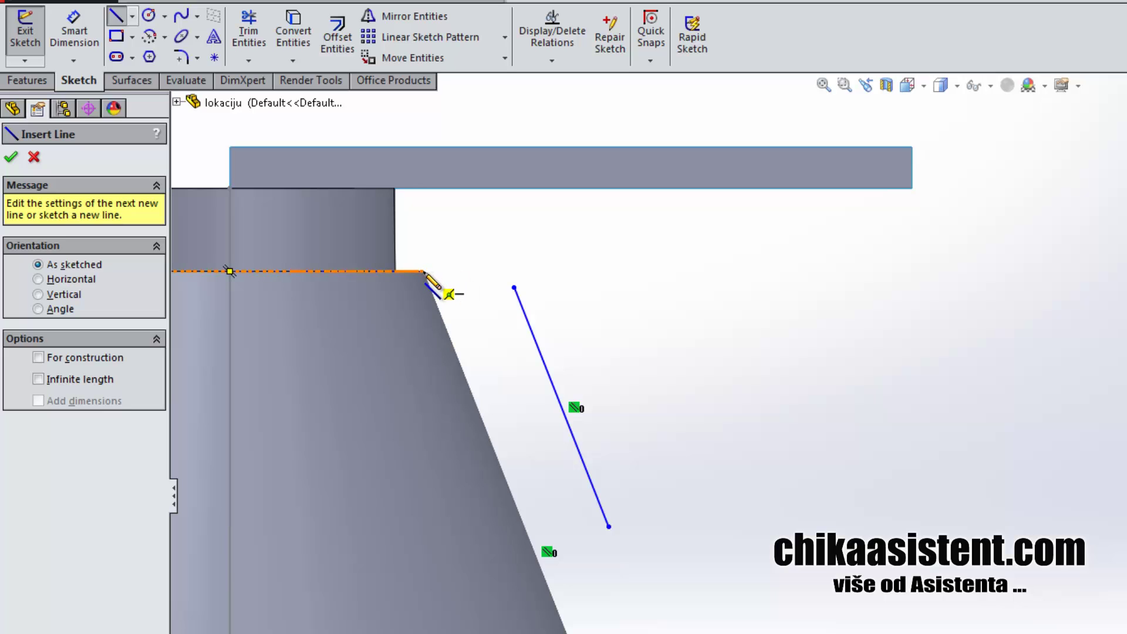
Draw a line from the cone's top corner down its side, parallel to the first line.
left_click(424, 271)
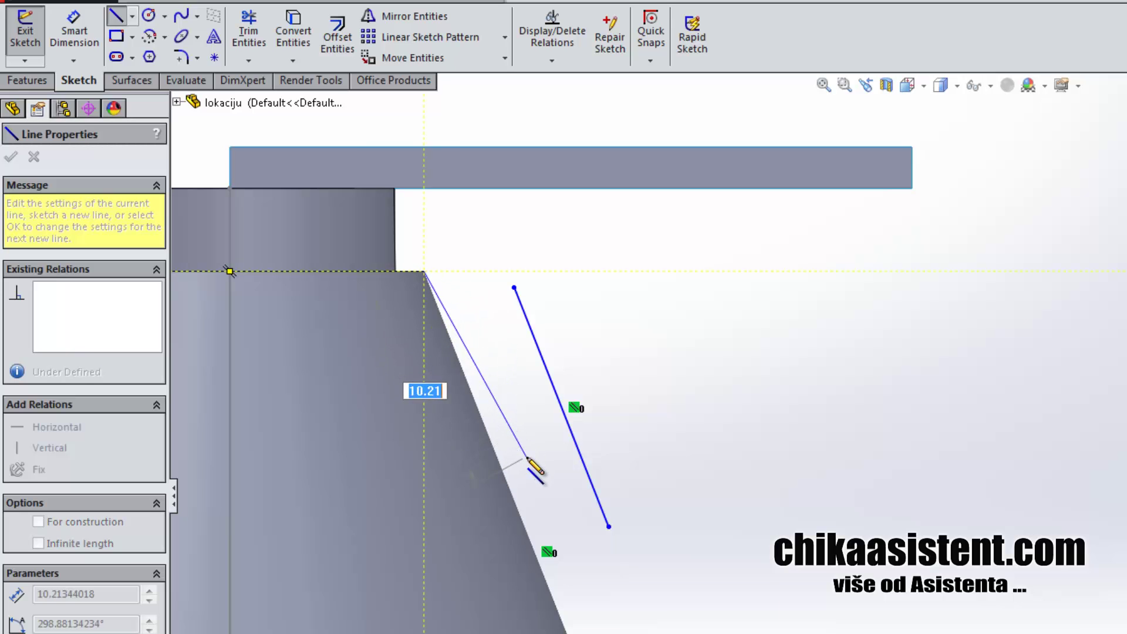
left_click(527, 456)
key("Escape")
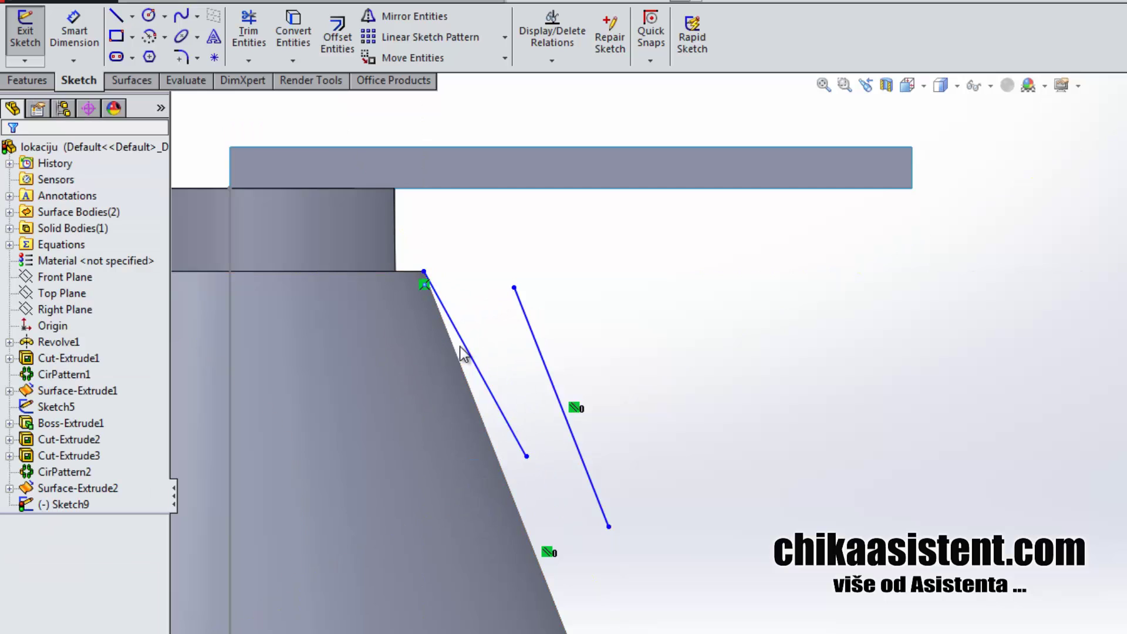
left_click(464, 350)
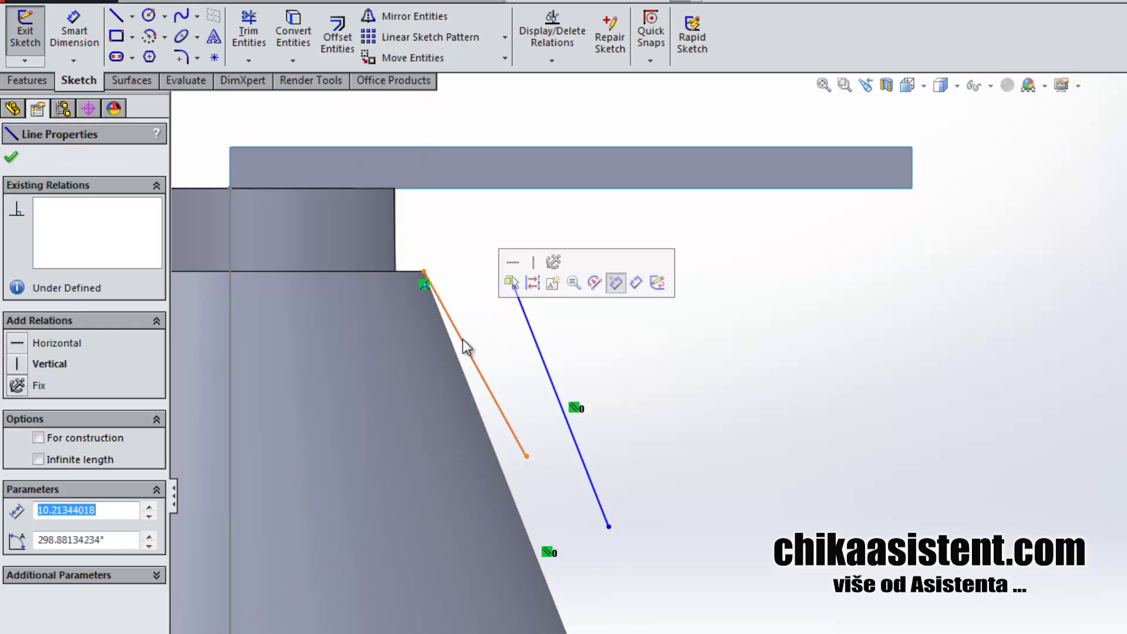
left_click(530, 334, "ctrl")
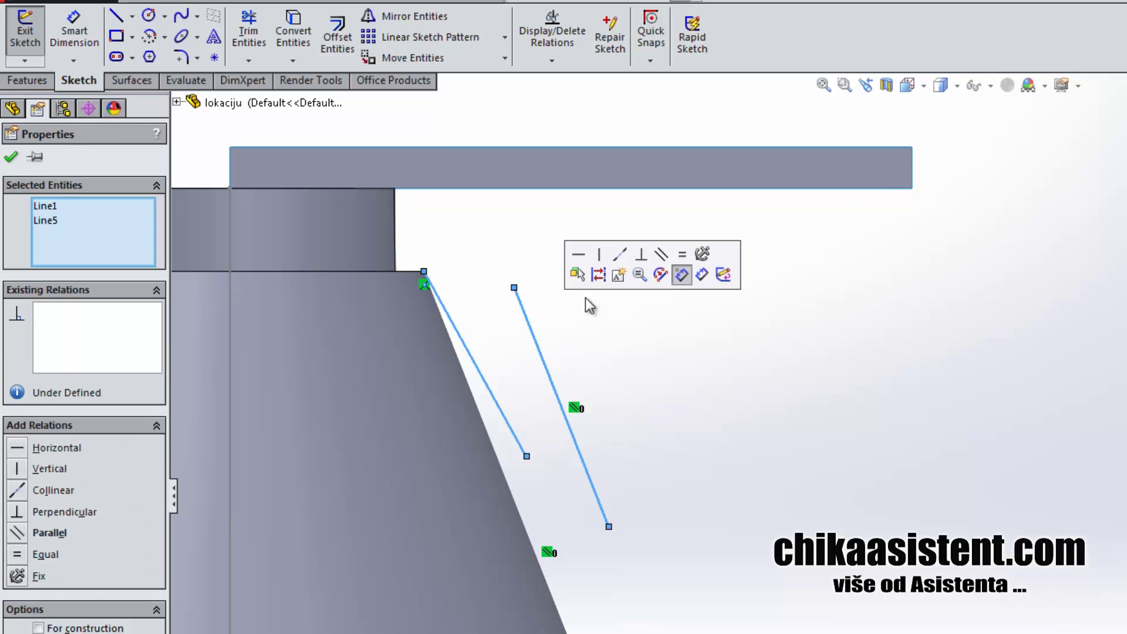
left_click(662, 255)
left_click(624, 323)
Zoom and pan around the new line's top corner to inspect the sketch.
scroll(477, 285, "down", 5)
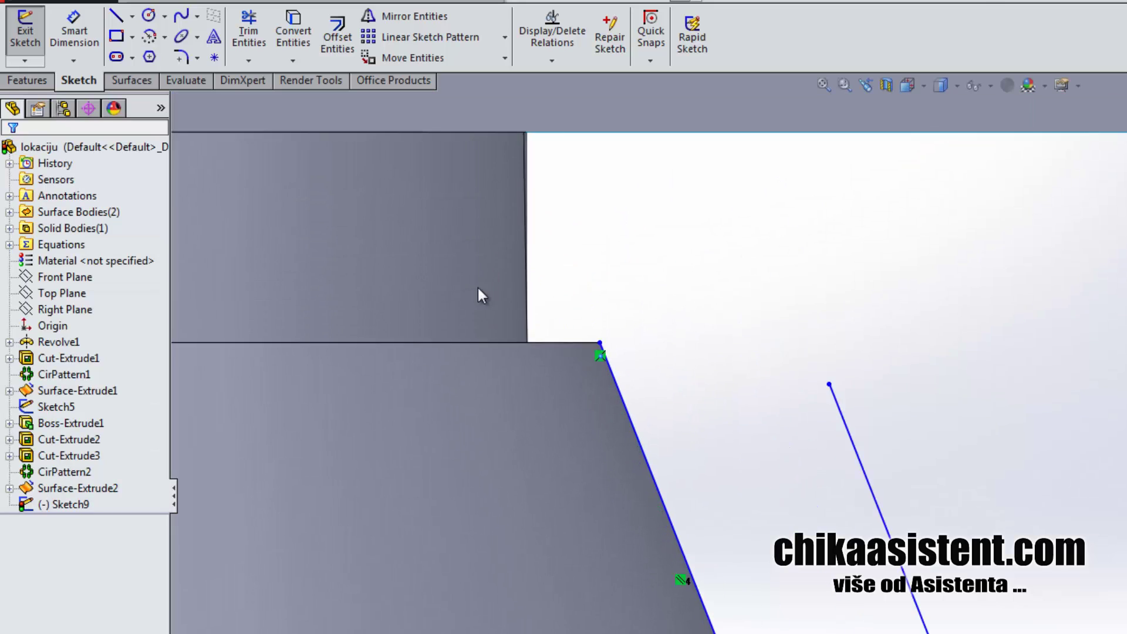
scroll(516, 331, "down", 2)
scroll(415, 284, "down", 4)
scroll(644, 421, "down", 2)
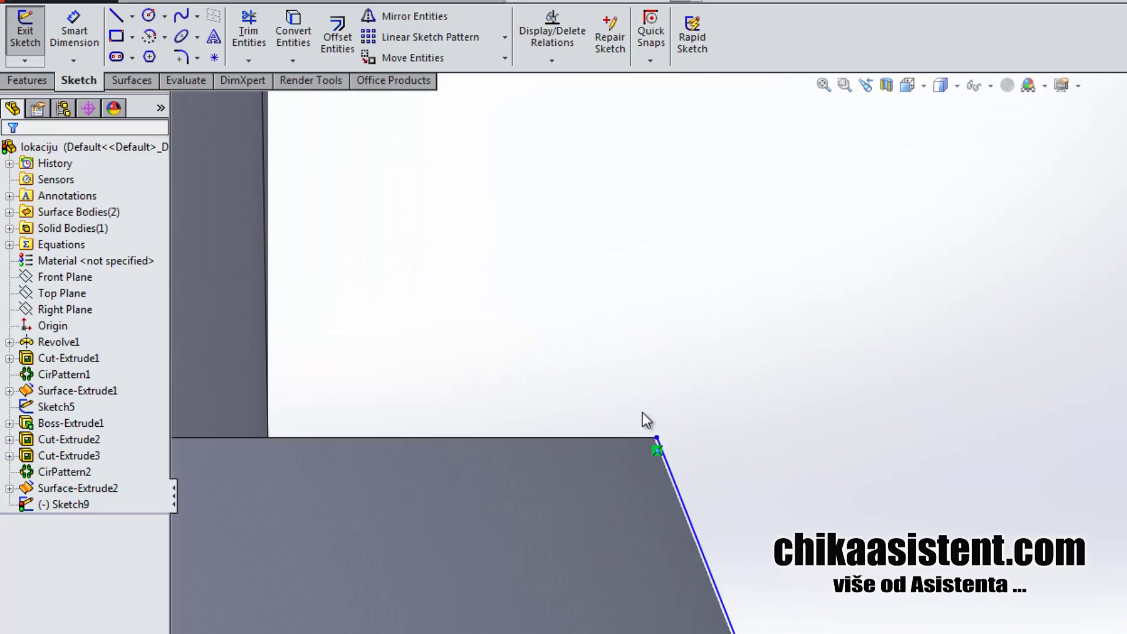
mouse_move(644, 420)
middle_mouse_down("ctrl")
mouse_move(386, 305)
mouse_move(429, 354)
mouse_move(558, 370)
mouse_move(428, 349)
mouse_move(529, 345)
middle_mouse_up("ctrl")
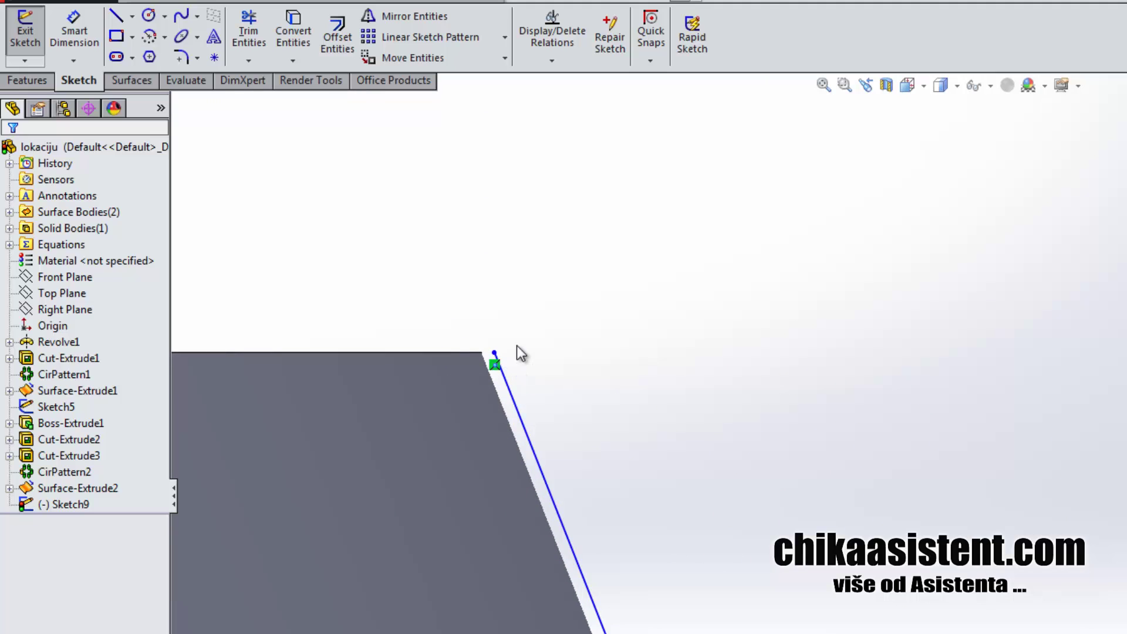
mouse_move(516, 346)
middle_mouse_down()
mouse_move(545, 371)
mouse_move(656, 390)
middle_mouse_up()
mouse_move(572, 399)
middle_mouse_down("ctrl")
mouse_move(711, 396)
mouse_move(907, 499)
mouse_move(486, 380)
mouse_move(541, 297)
middle_mouse_up("ctrl")
scroll(907, 499, "up", 4)
scroll(922, 483, "up", 6)
Dimension the second line's top endpoint 9.36 mm from the model's vertical edge.
key("s")
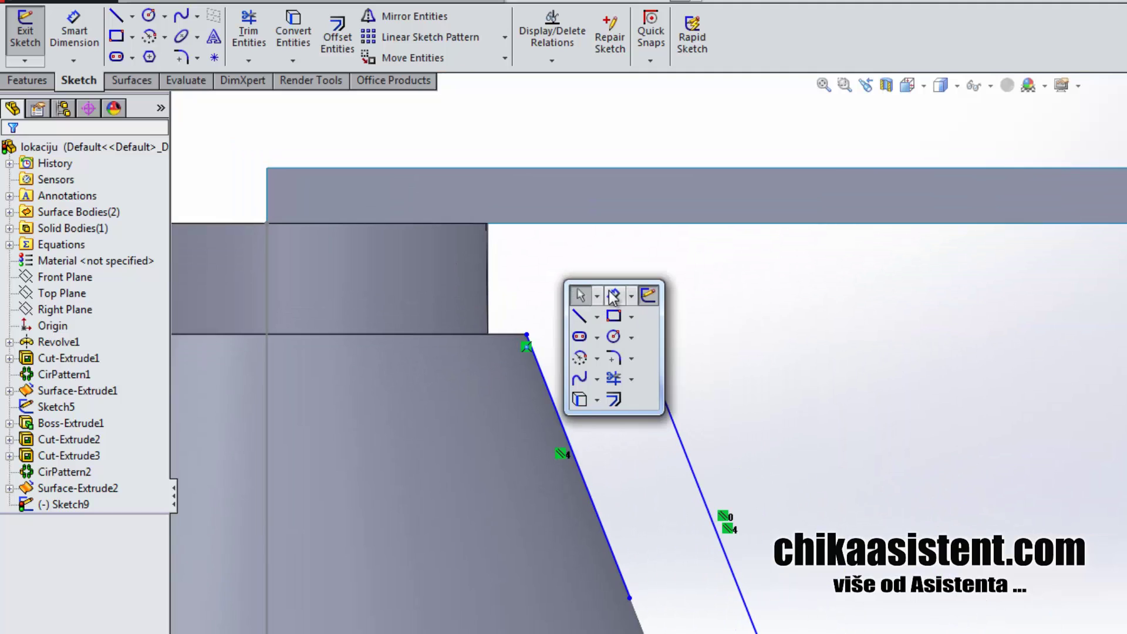
left_click(614, 296)
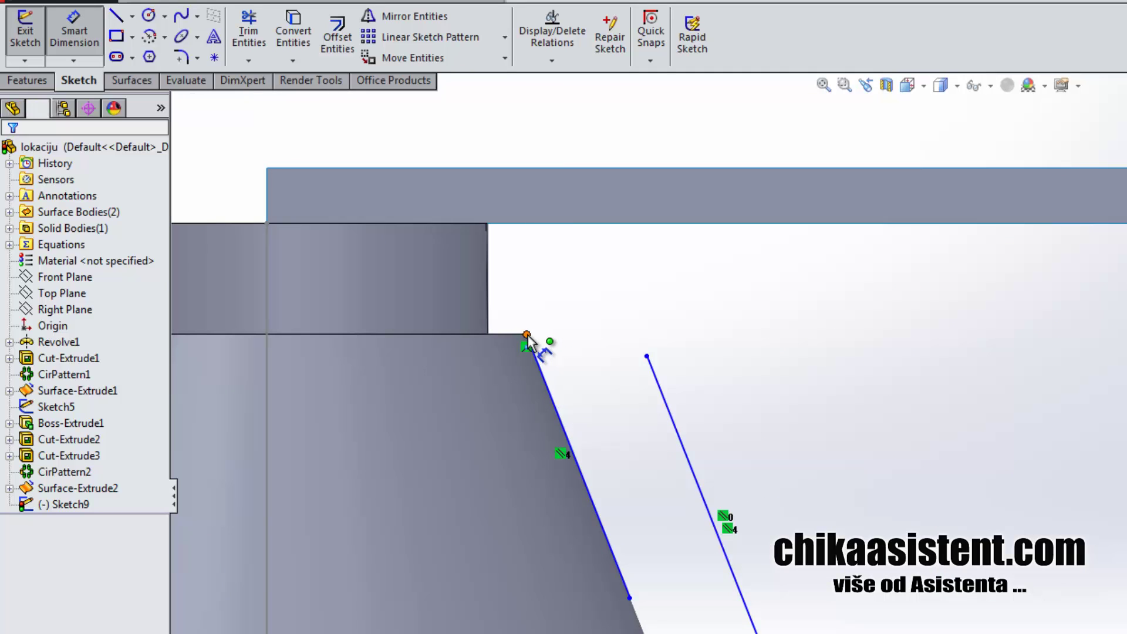
left_click(528, 335)
left_click(267, 311)
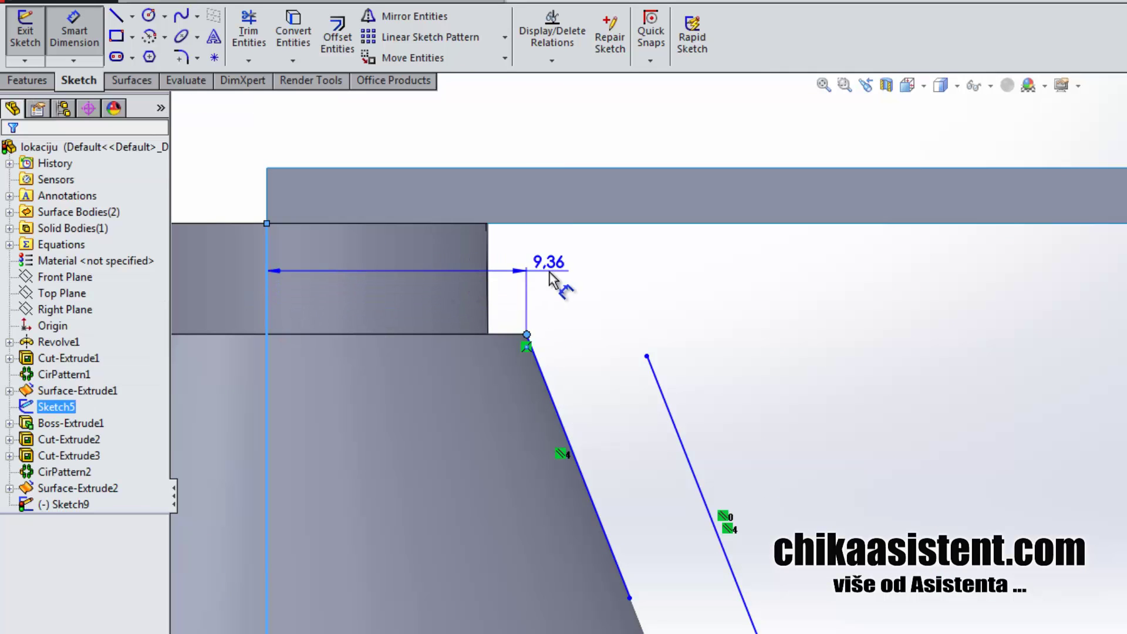
left_click(573, 296)
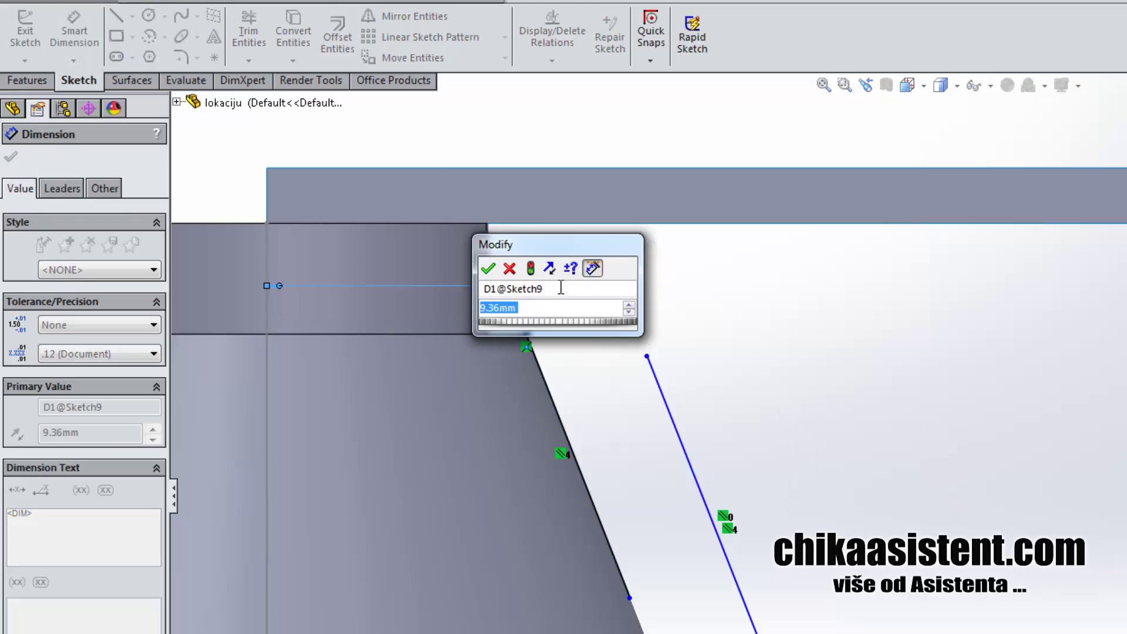
left_click(489, 269)
key("Escape")
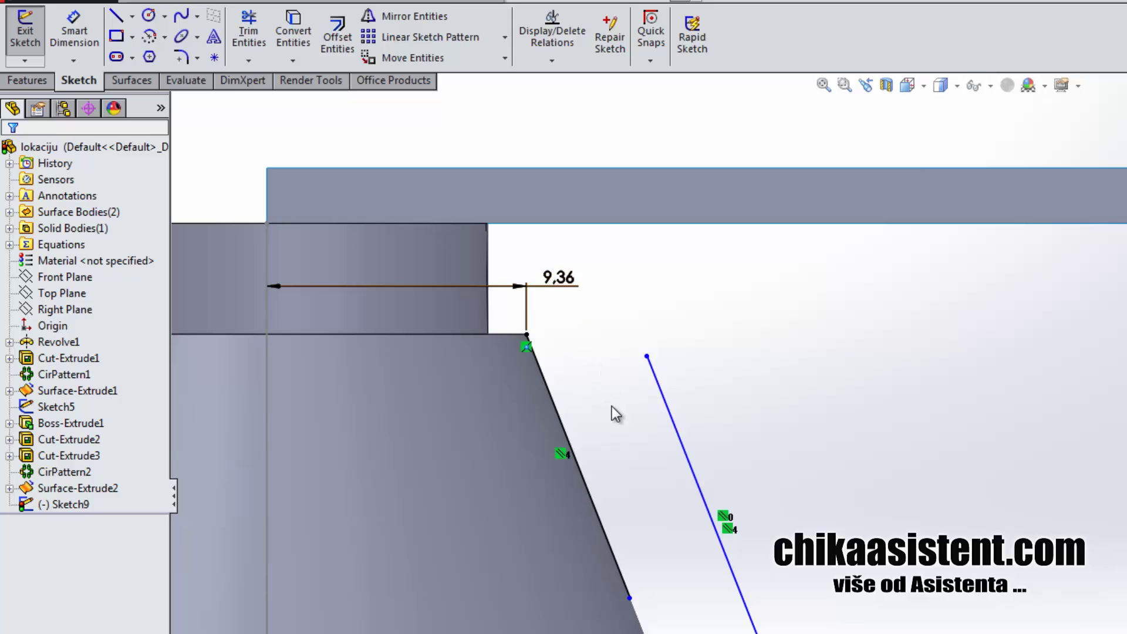
Set a 3 mm distance between the parallel line and the cone's slanted edge.
middle_click_drag(612, 407, 567, 364, "ctrl")
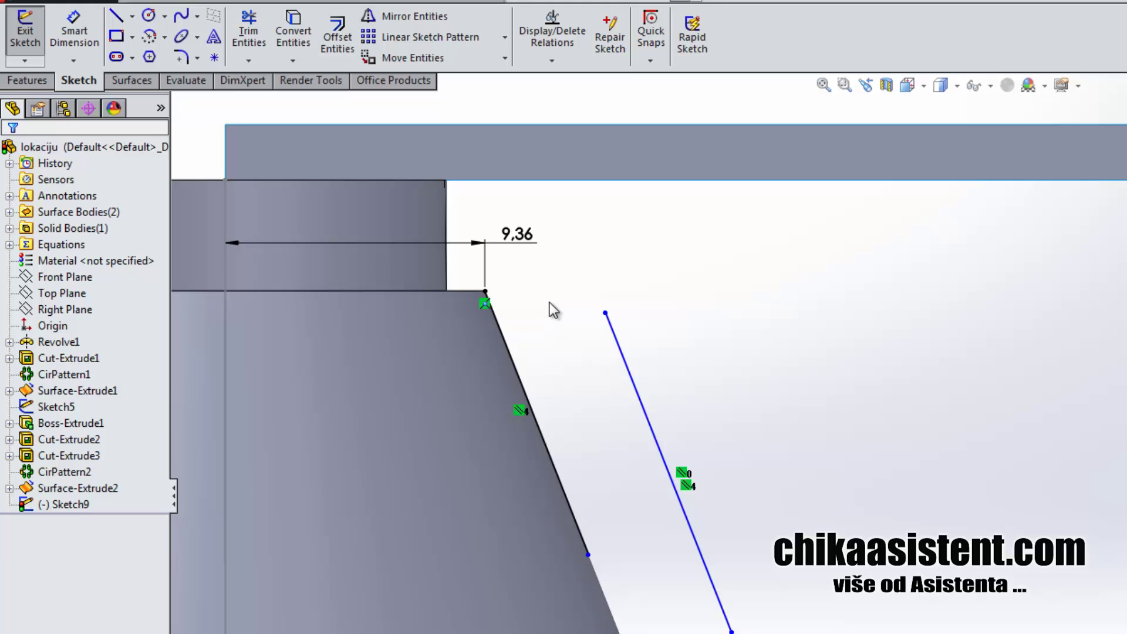
key("s")
left_click(587, 324)
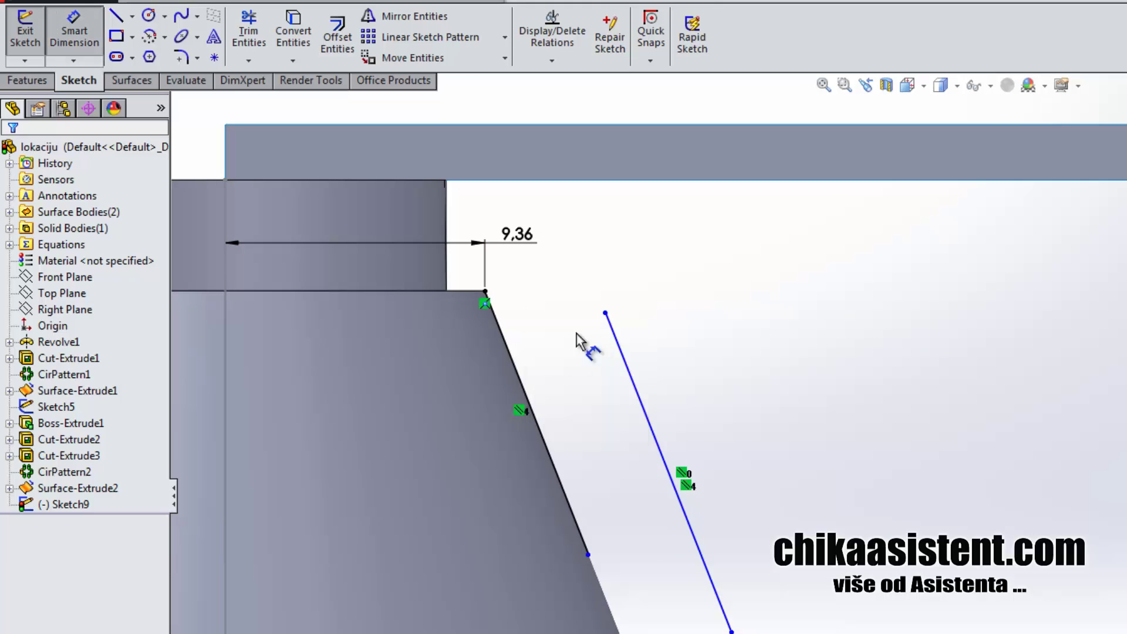
left_click(524, 393)
left_click(627, 369)
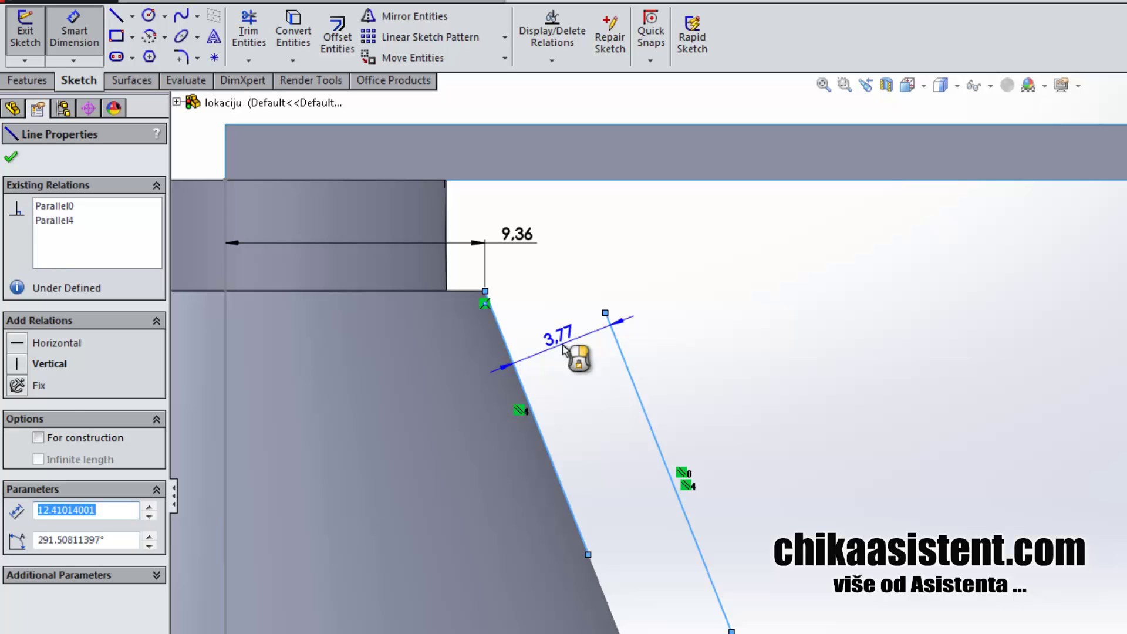
left_click(562, 349)
type("3.7695411mm")
key("Return")
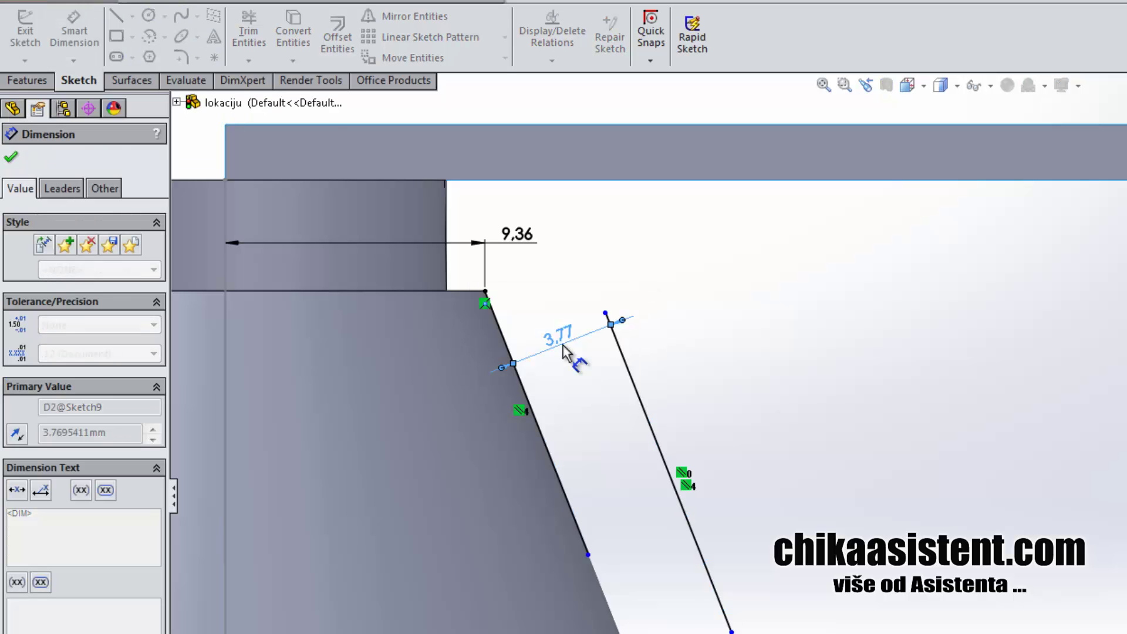
key("Escape")
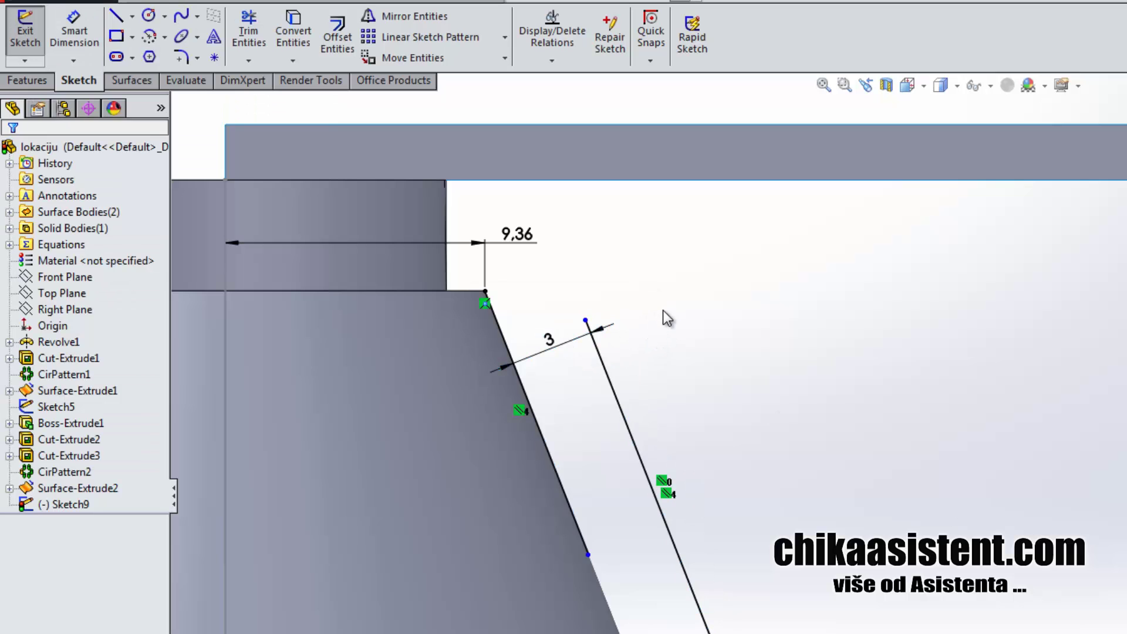
Close the sketch and orbit the model into a 3-D view.
key("ctrl+b")
mouse_move(649, 322)
middle_mouse_down()
mouse_move(605, 413)
mouse_move(596, 402)
mouse_move(612, 403)
mouse_move(622, 382)
middle_mouse_up()
scroll(511, 341, "down", 2)
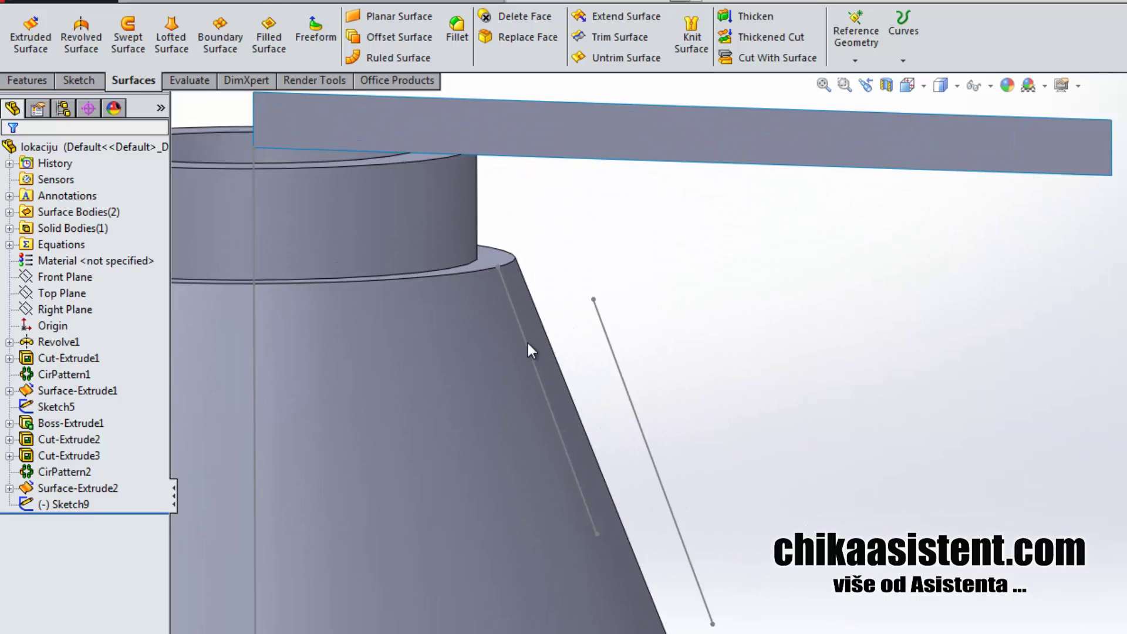
scroll(527, 341, "down", 2)
Reopen Sketch9, make the line along the cone's edge construction geometry, and exit.
left_click(611, 346)
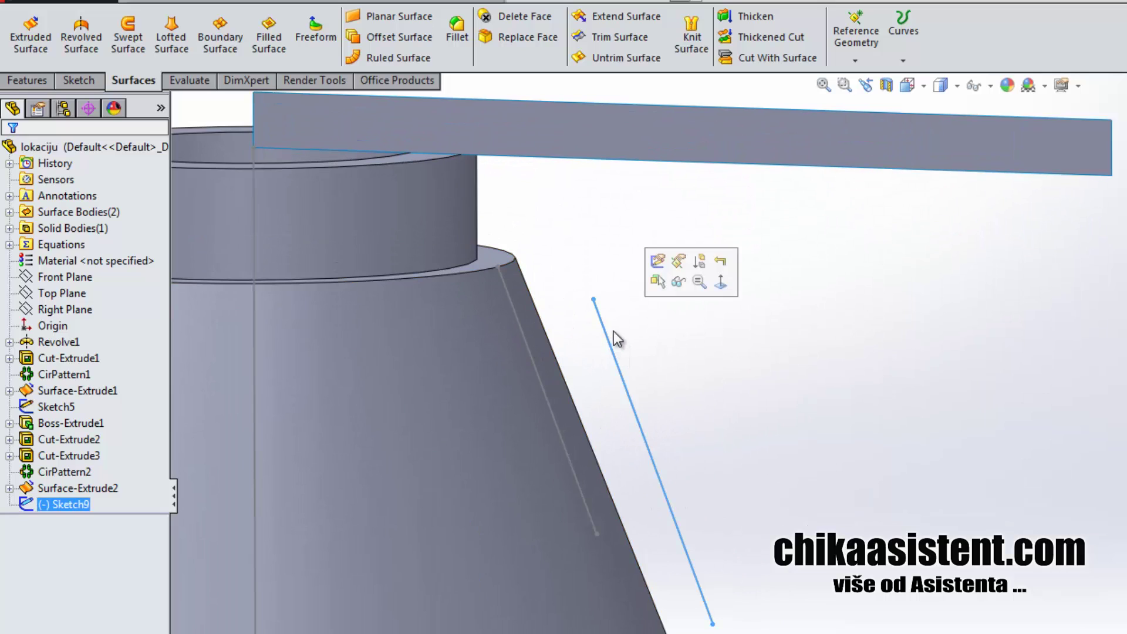
left_click(660, 273)
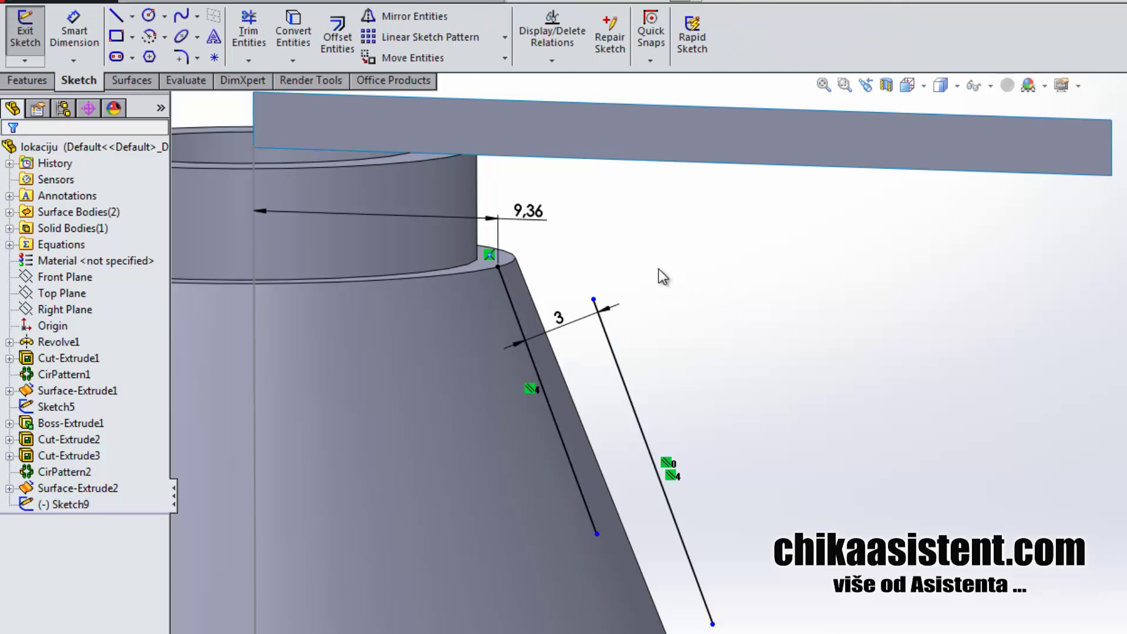
left_click(513, 311)
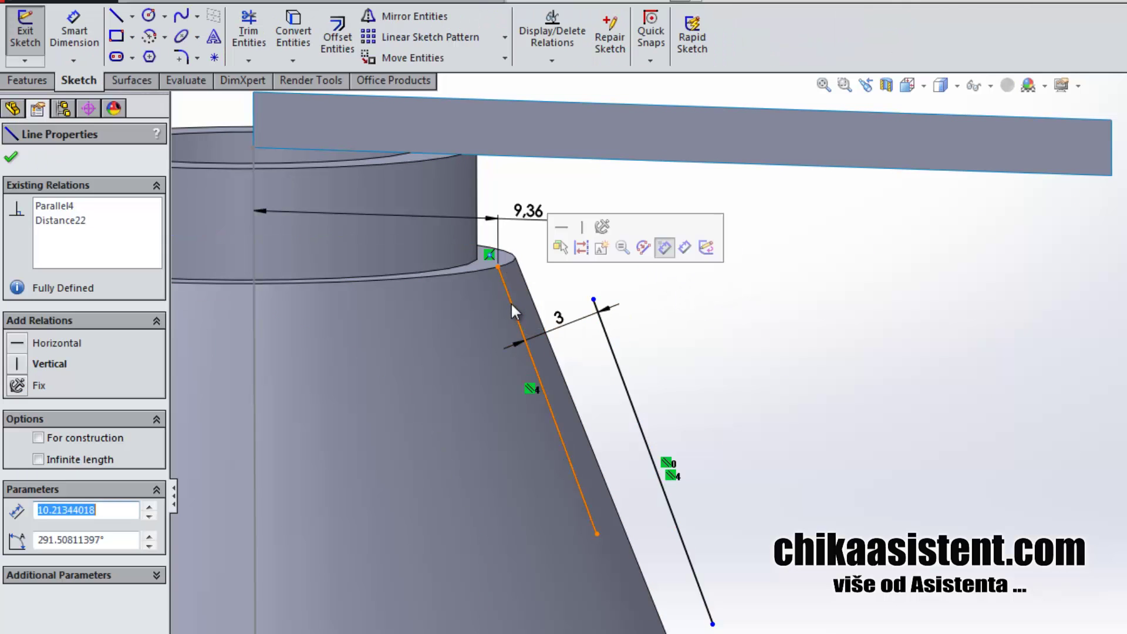
left_click(582, 248)
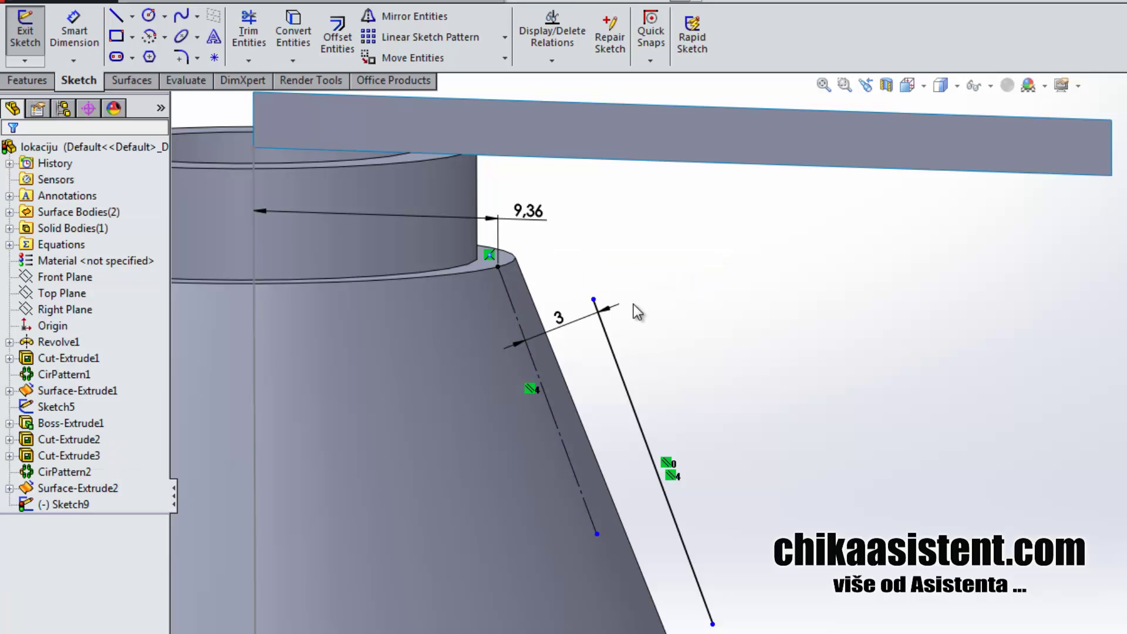
key("ctrl+b")
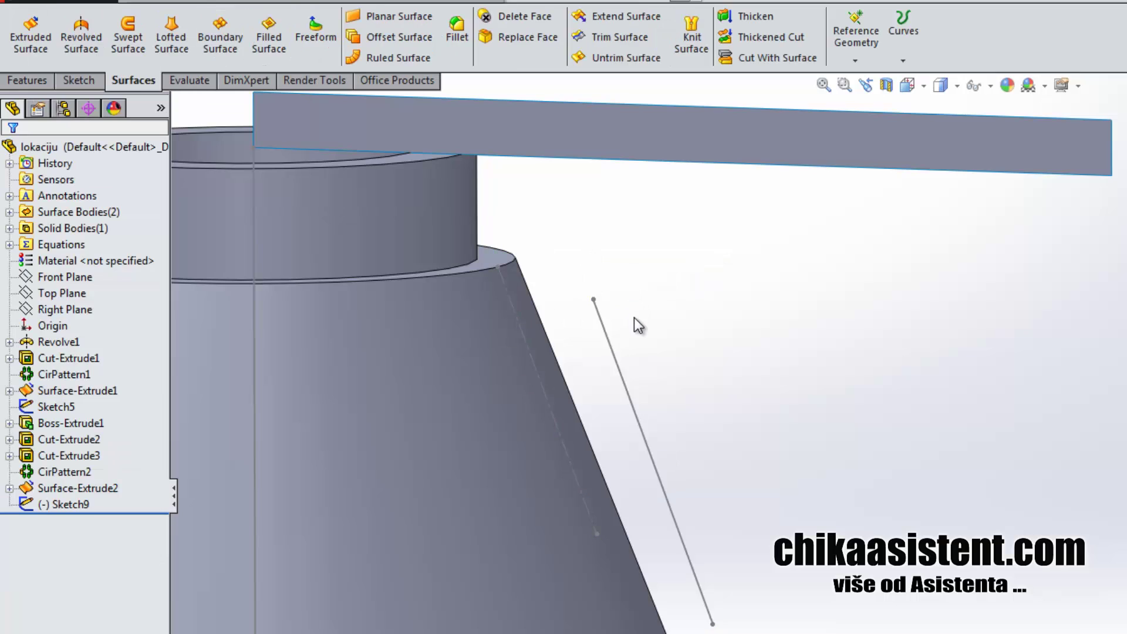
left_click(606, 336)
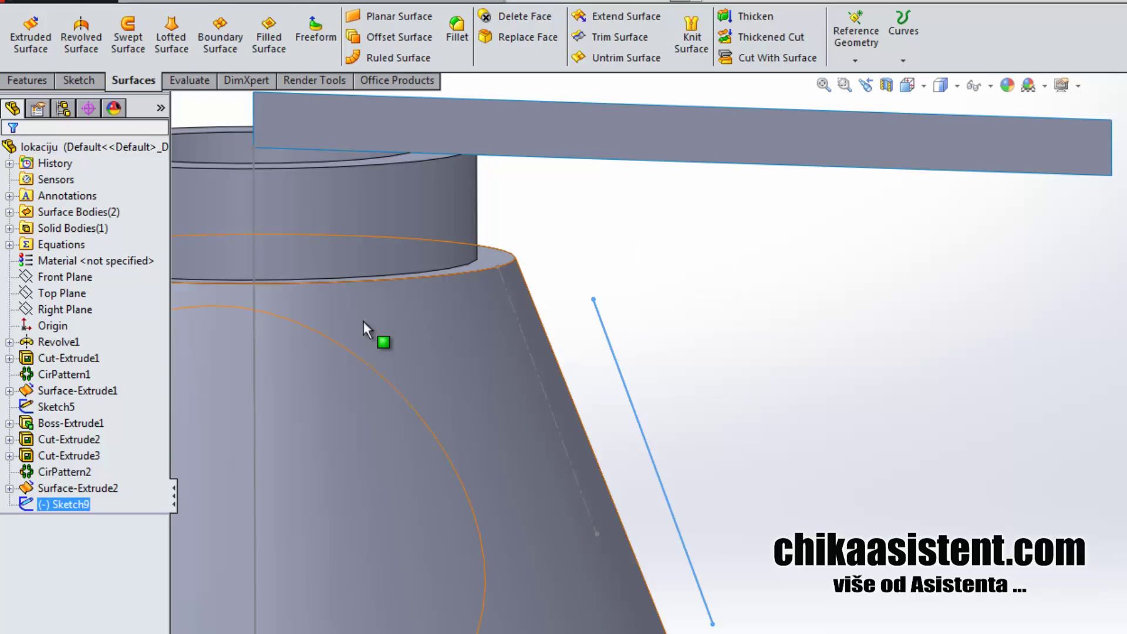
Extrude Sketch9's offset line into a 2 mm surface.
left_click(32, 50)
middle_click_drag(648, 471, 376, 435)
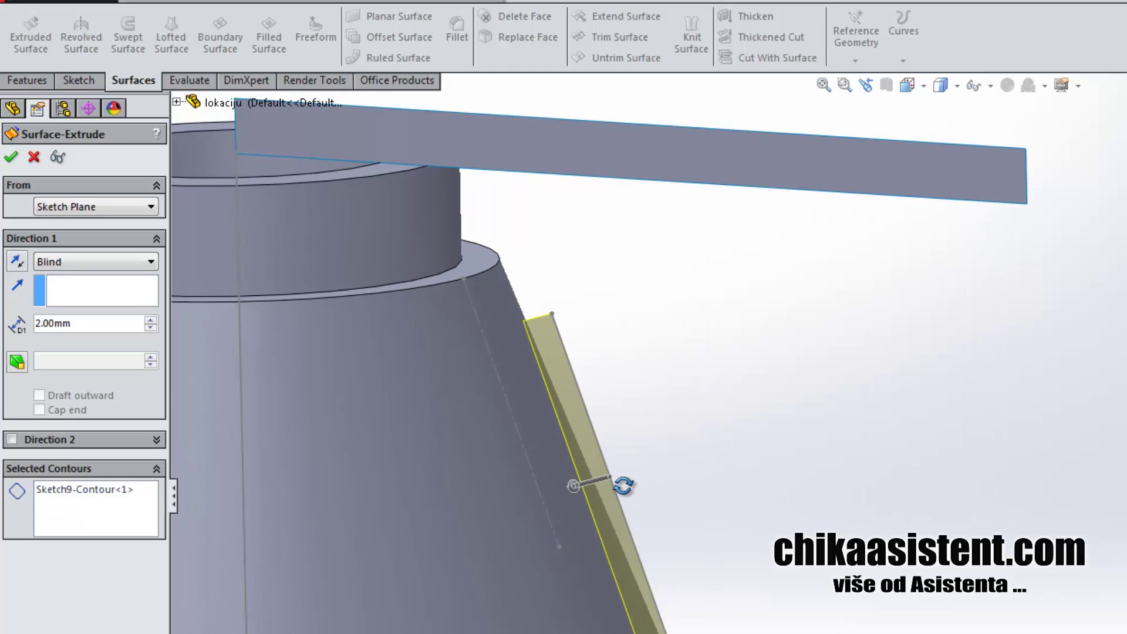
left_click(10, 157)
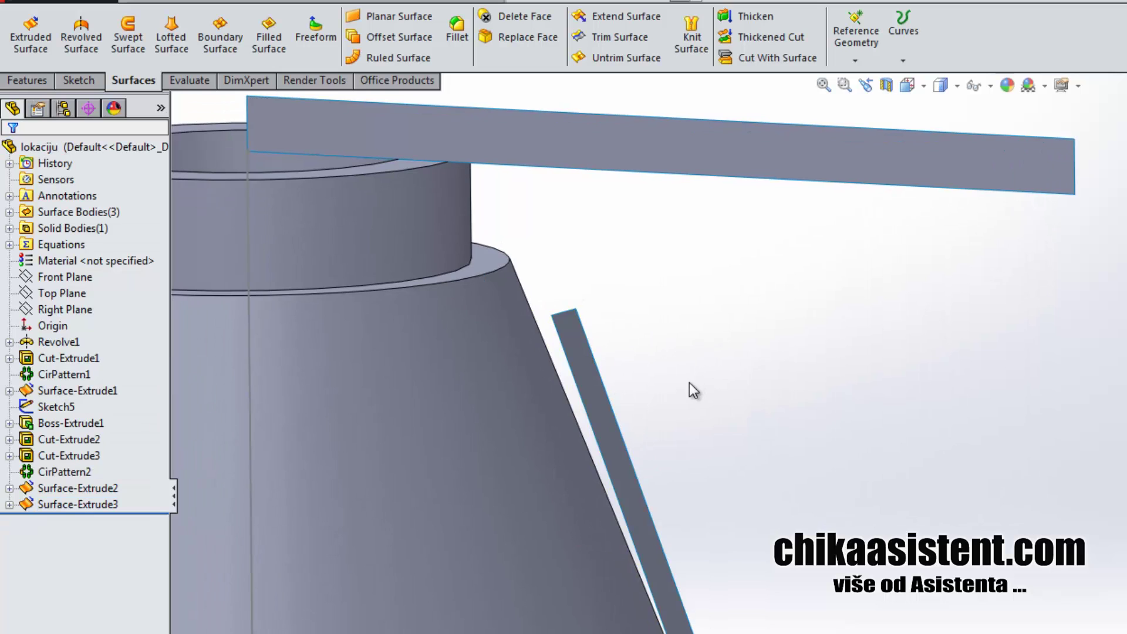
Hide the long flat surface on top of the cone.
mouse_move(689, 382)
middle_mouse_down()
mouse_move(730, 373)
mouse_move(795, 382)
mouse_move(674, 405)
mouse_move(707, 392)
middle_mouse_up()
scroll(708, 392, "up", 3)
mouse_move(794, 414)
middle_mouse_down()
mouse_move(637, 307)
mouse_move(615, 273)
middle_mouse_up()
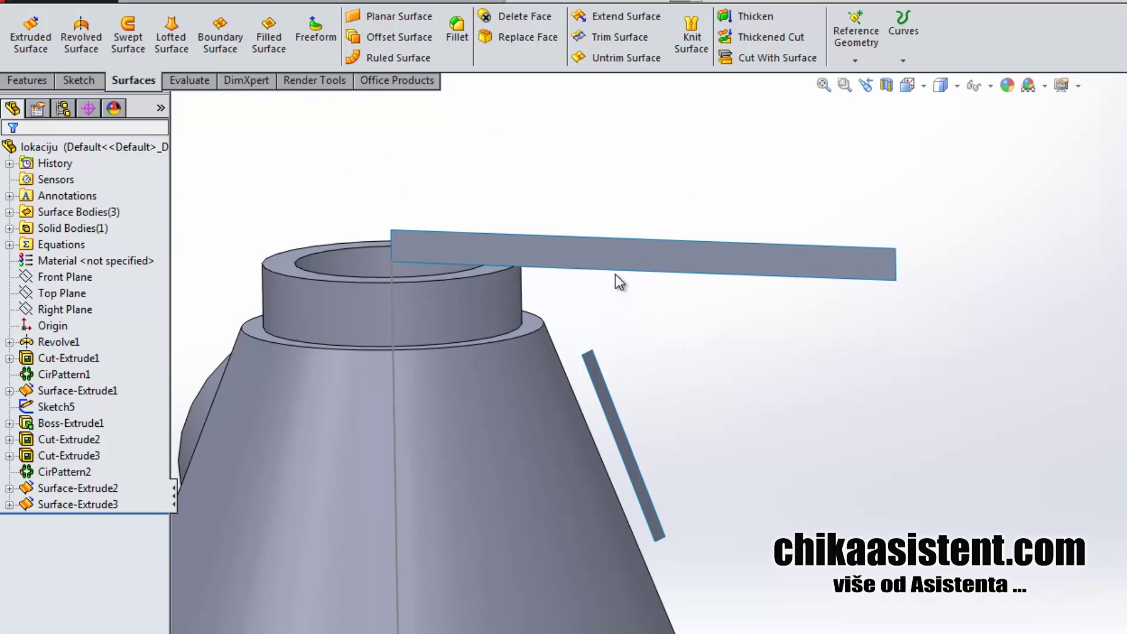
right_click(615, 257)
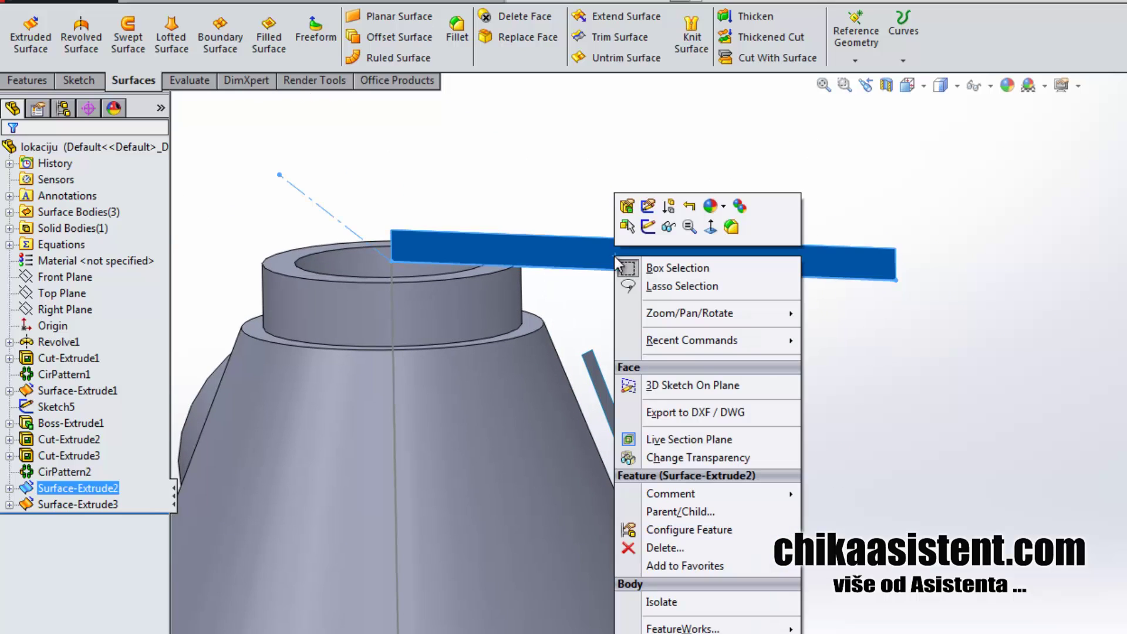
left_click(670, 229)
Start a new sketch on the thin Surface-Extrude3 strip.
mouse_move(662, 390)
middle_mouse_down()
mouse_move(576, 486)
mouse_move(681, 339)
middle_mouse_up()
mouse_move(573, 425)
middle_mouse_down()
mouse_move(390, 516)
mouse_move(644, 417)
mouse_move(563, 487)
mouse_move(548, 558)
middle_mouse_up()
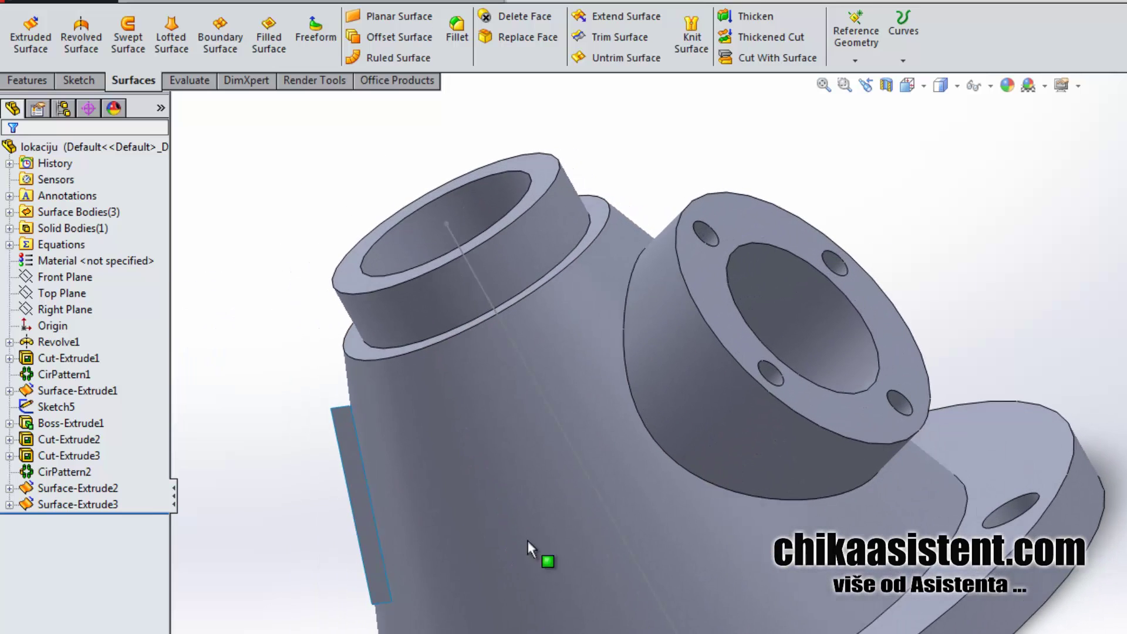
left_click(352, 439)
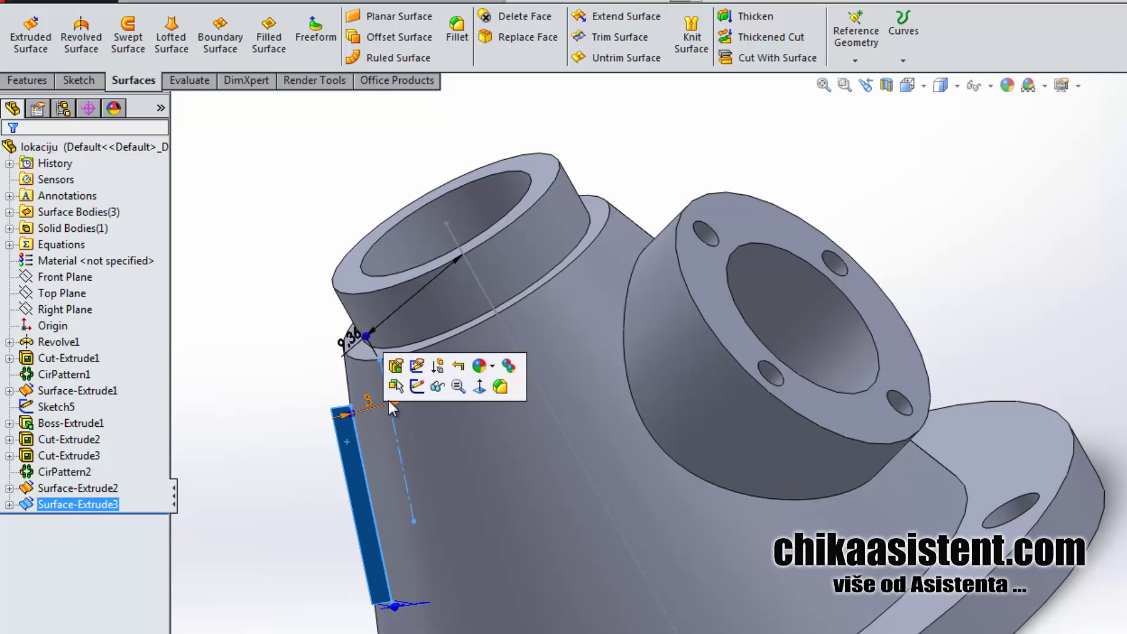
left_click(418, 387)
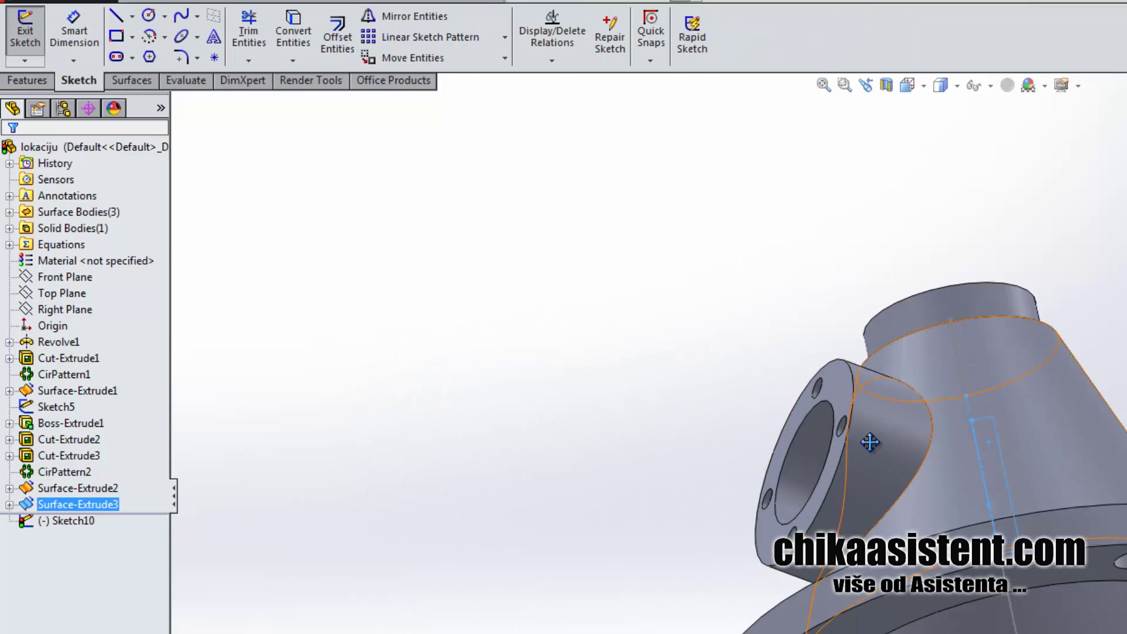
View the new sketch plane Normal To.
mouse_move(869, 443)
middle_mouse_down("ctrl")
mouse_move(402, 323)
mouse_move(442, 298)
middle_mouse_up("ctrl")
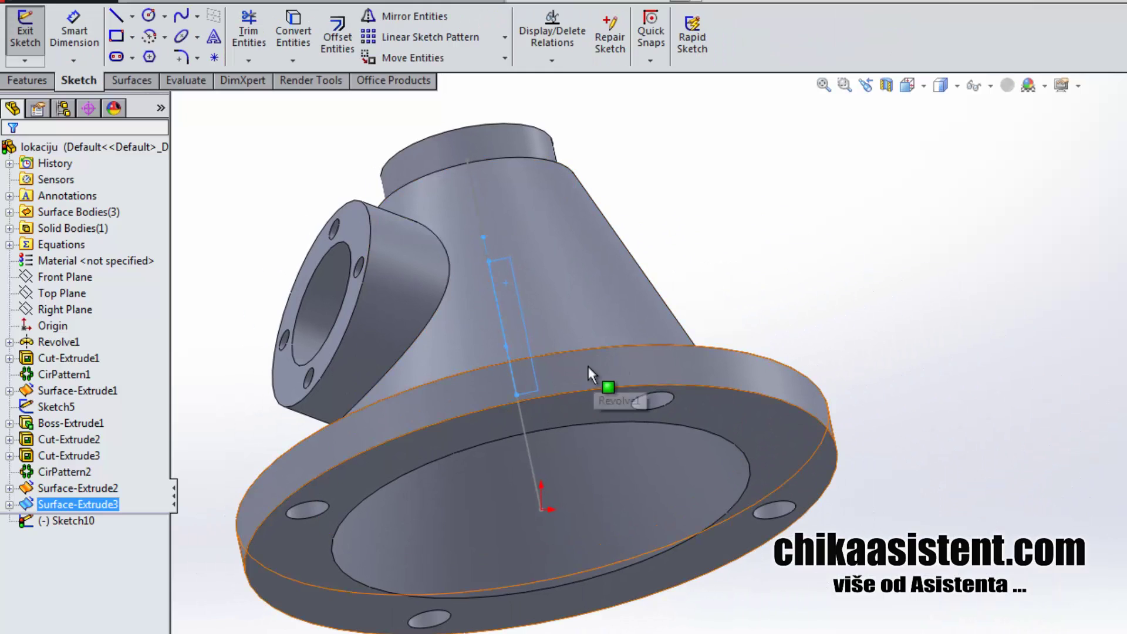
key("space")
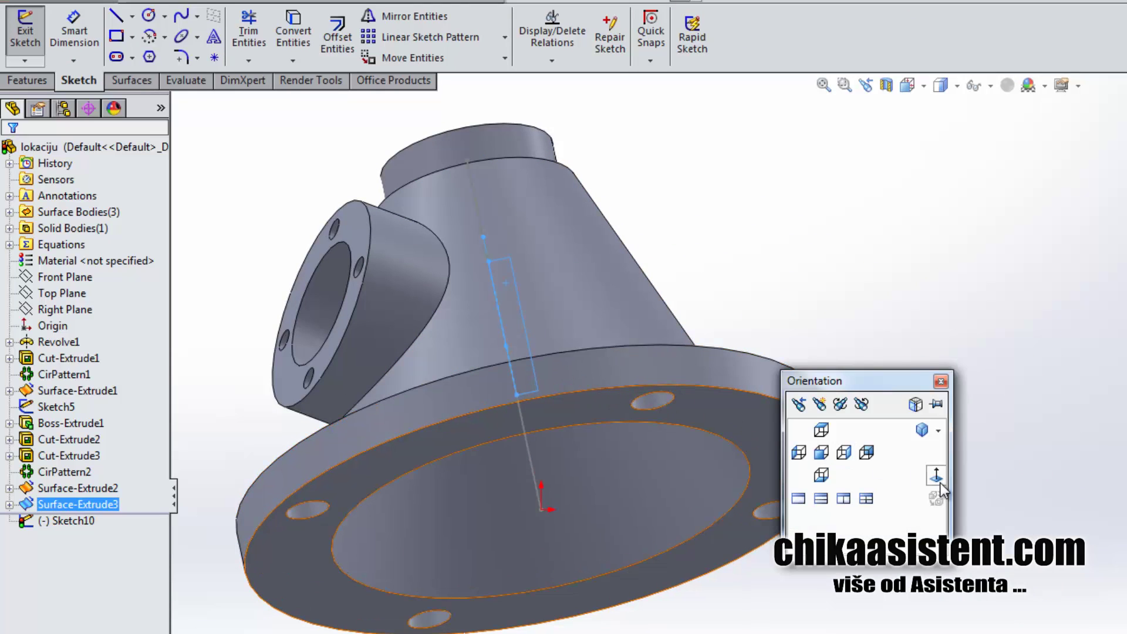
left_click(936, 477)
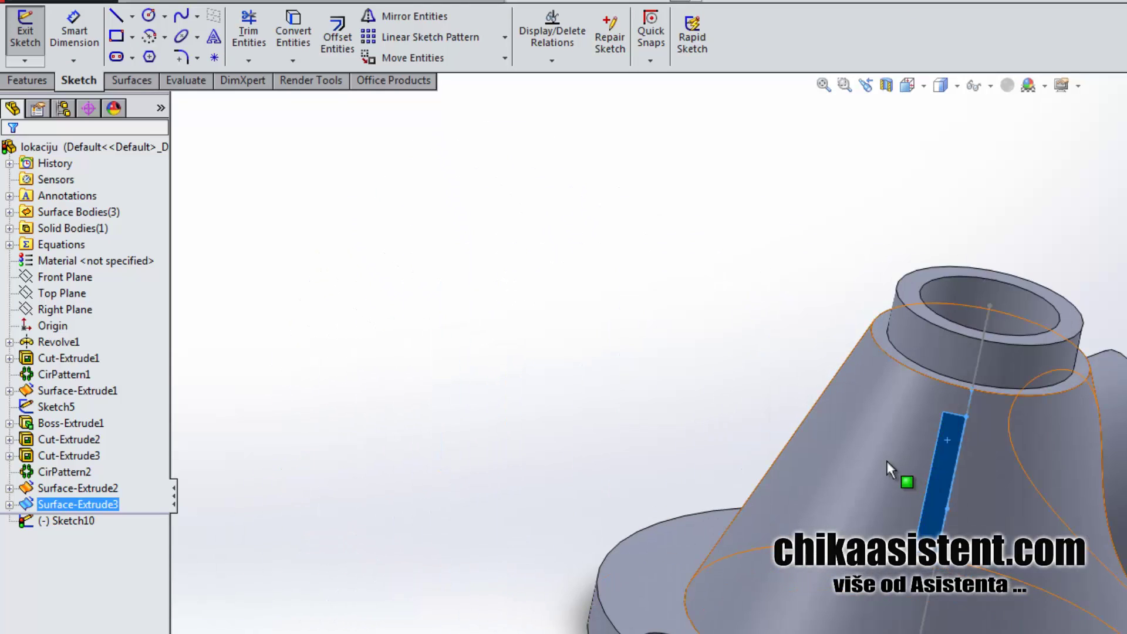
scroll(482, 353, "down", 3)
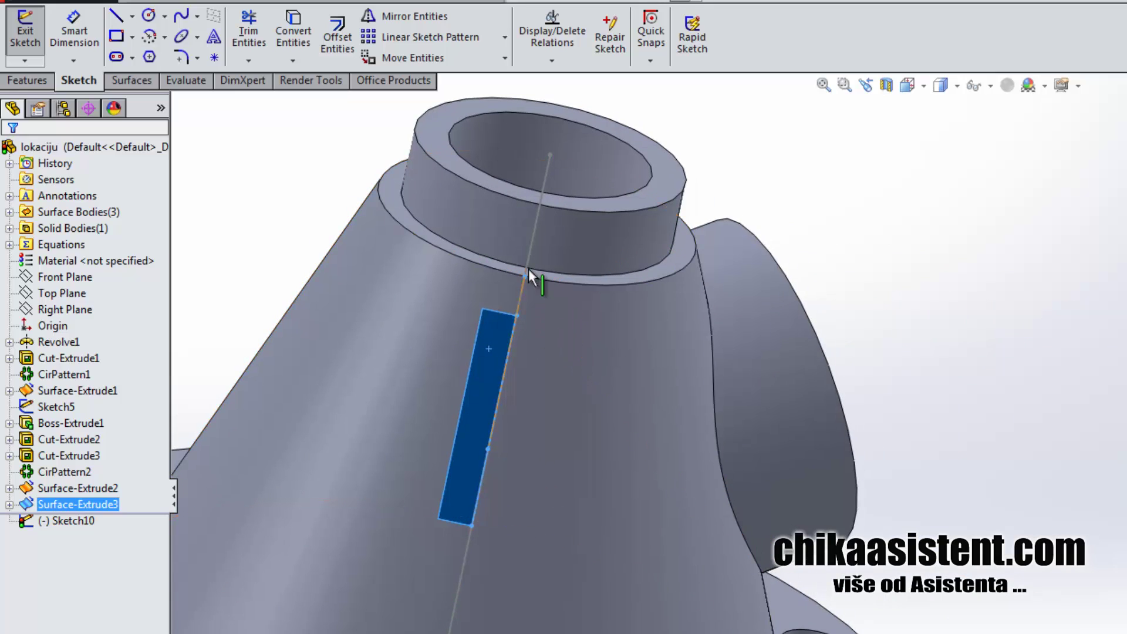
Convert the cone's axis line into the sketch as construction geometry, then view Normal To.
left_click(536, 236)
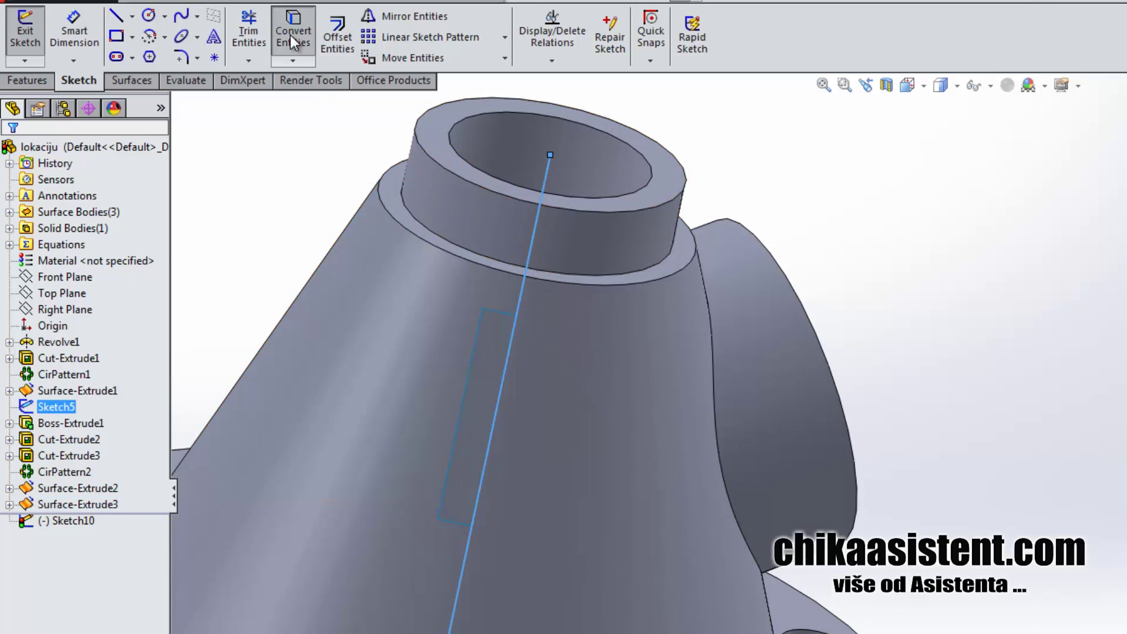
left_click(290, 34)
mouse_move(537, 260)
middle_mouse_down()
mouse_move(517, 357)
mouse_move(509, 252)
middle_mouse_up()
left_click(512, 248)
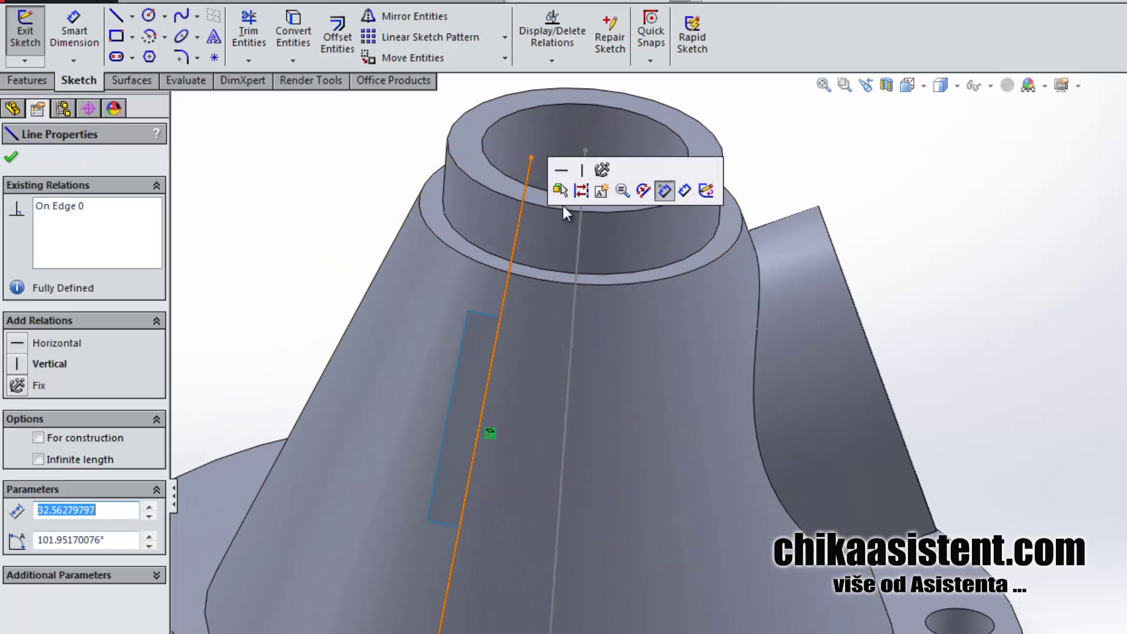
left_click(581, 191)
key("Escape")
key("space")
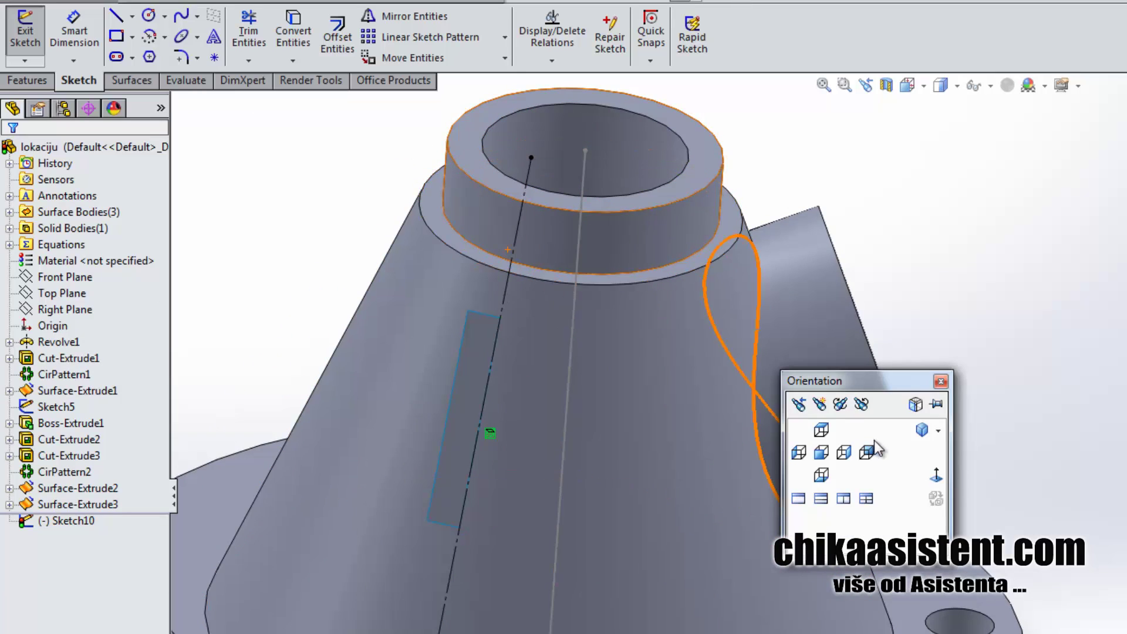
left_click(934, 476)
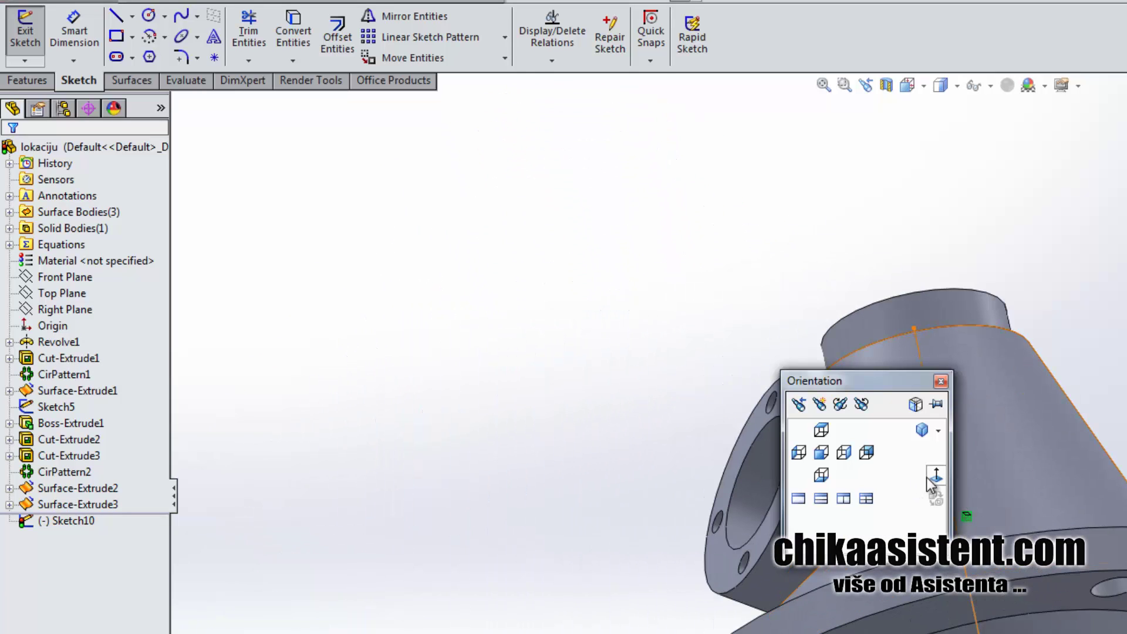
left_click(934, 478)
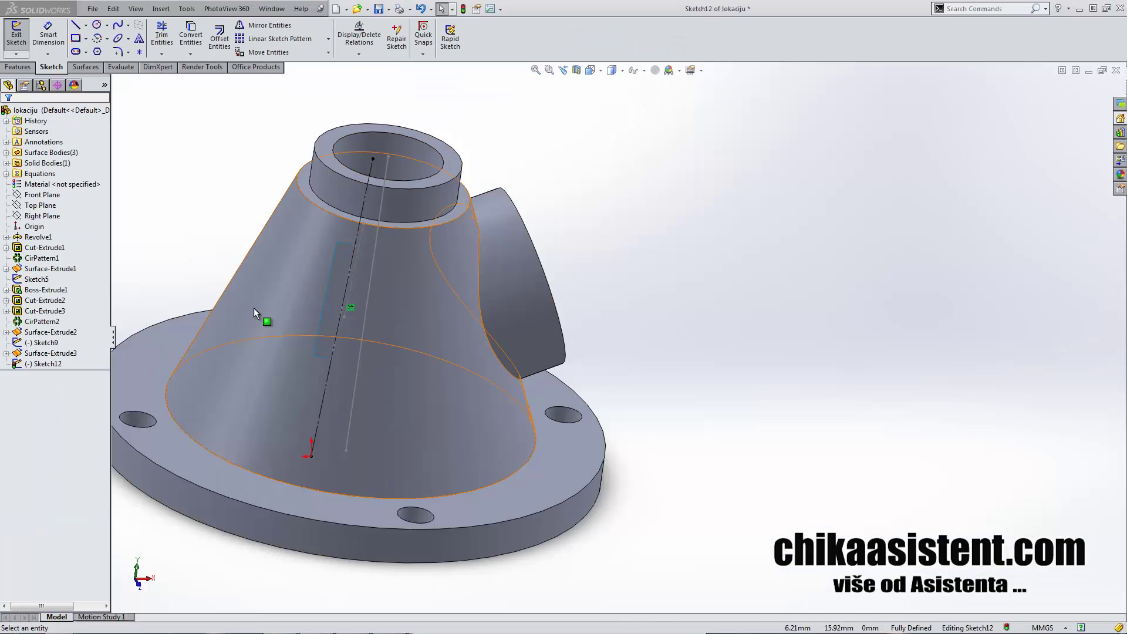
Draw an 18 mm diameter circle centred on the converted centreline beside the rectangle.
middle_click_drag(254, 307, 310, 328)
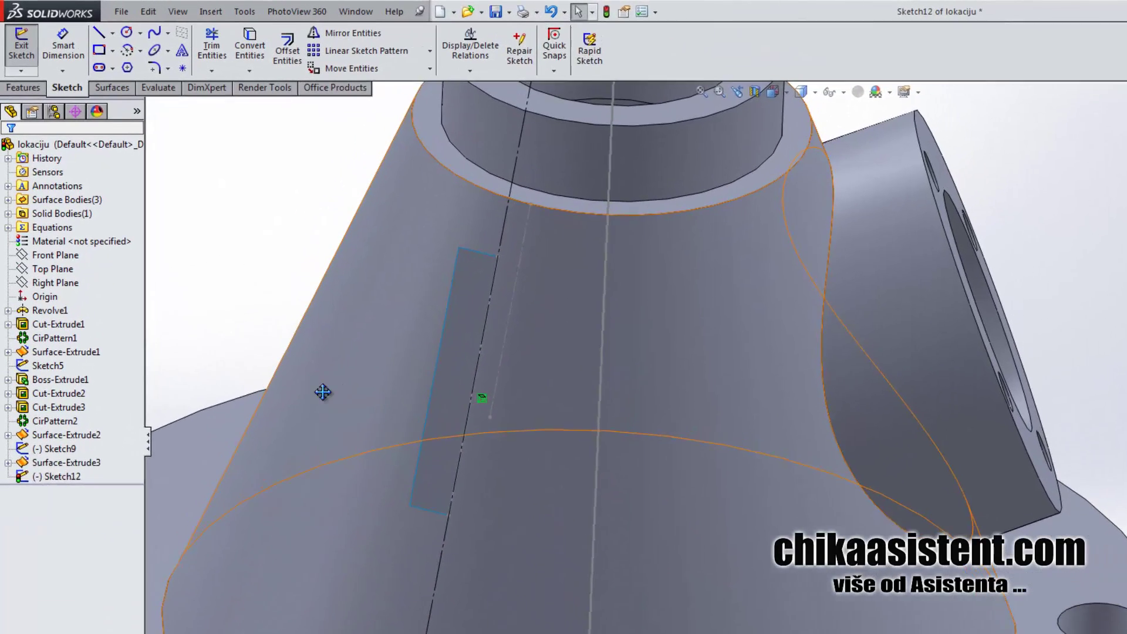
middle_click_drag(323, 392, 332, 401)
key("s")
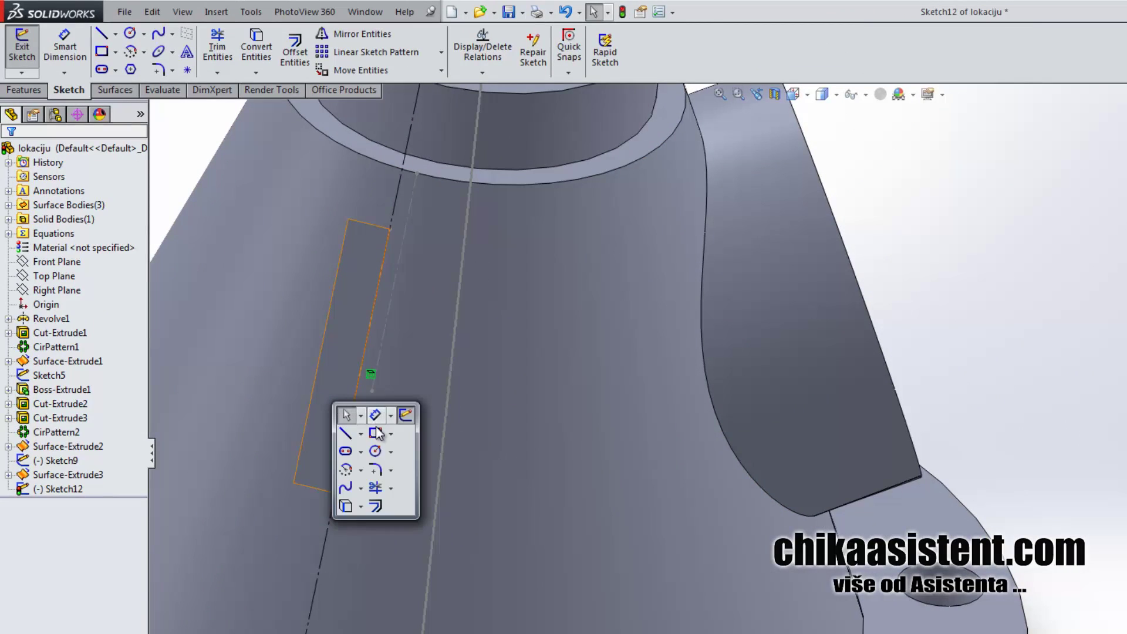
left_click(375, 451)
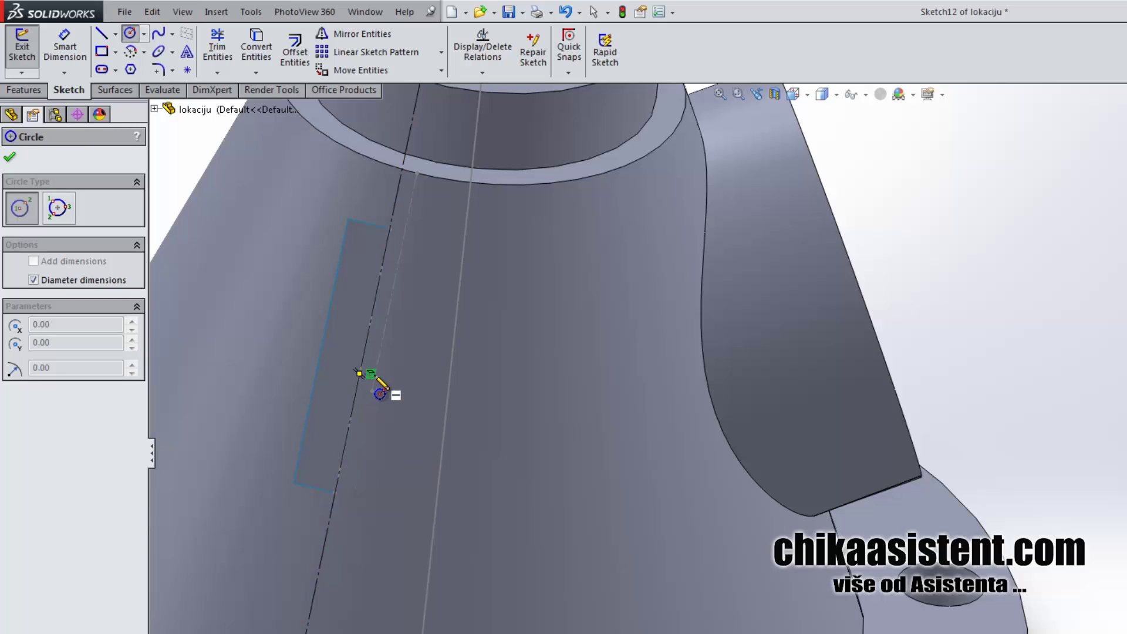
left_click(346, 441)
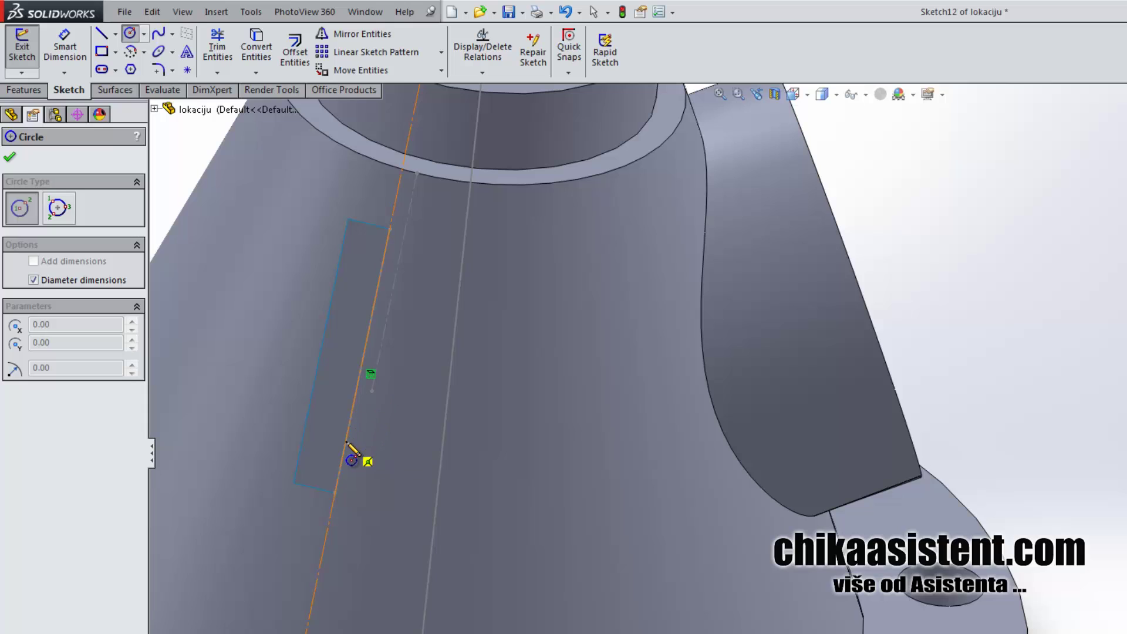
left_click(379, 472)
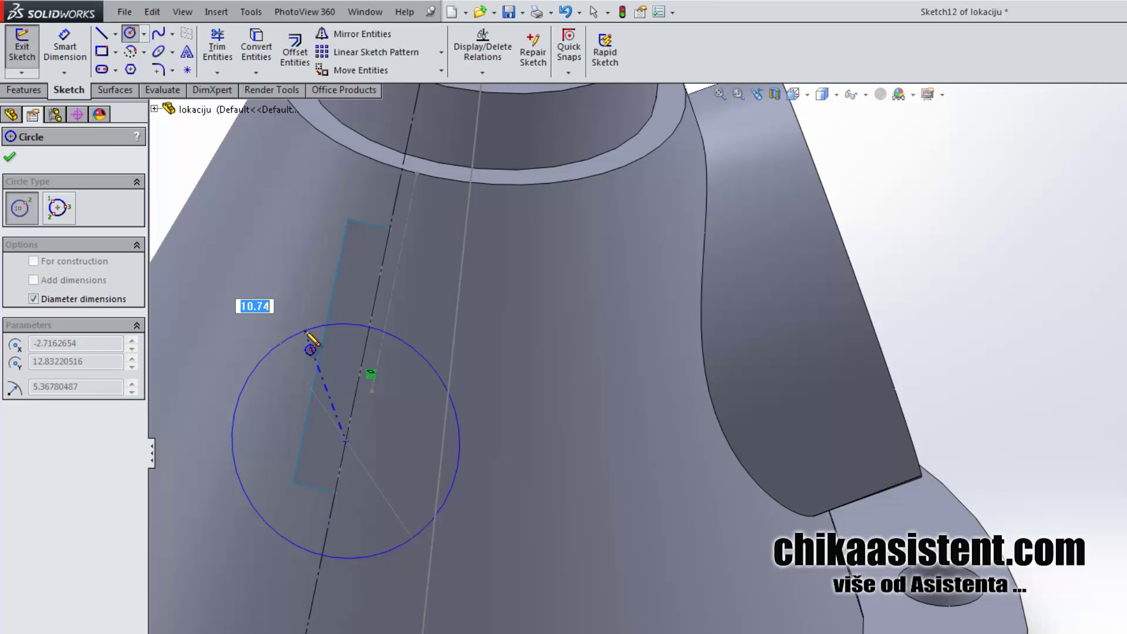
type("18")
key("Return")
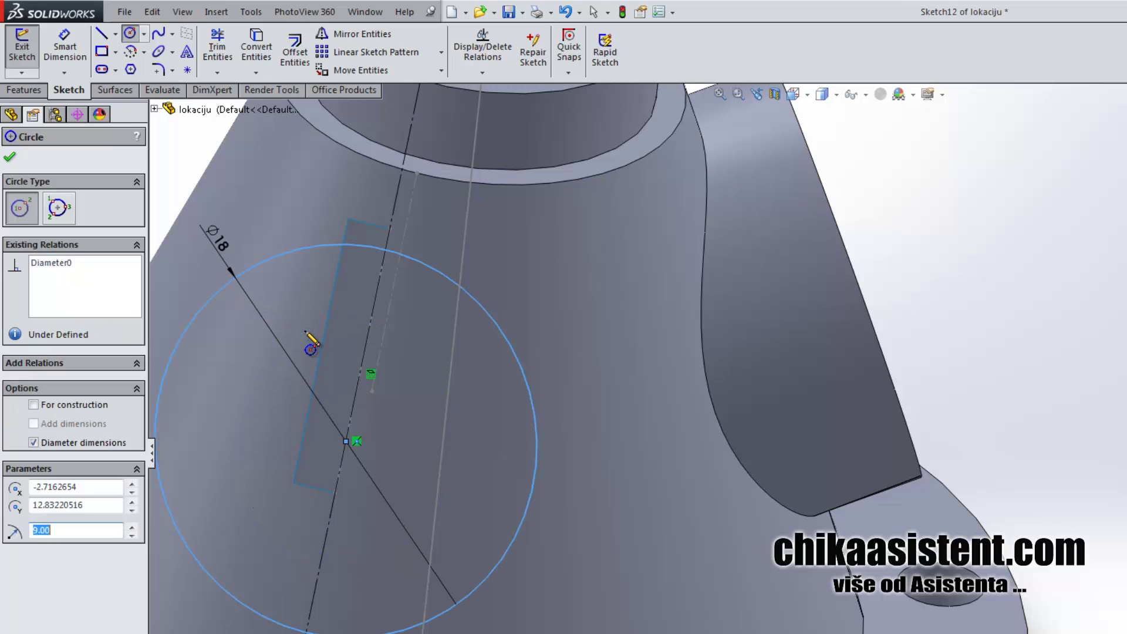
key("Escape")
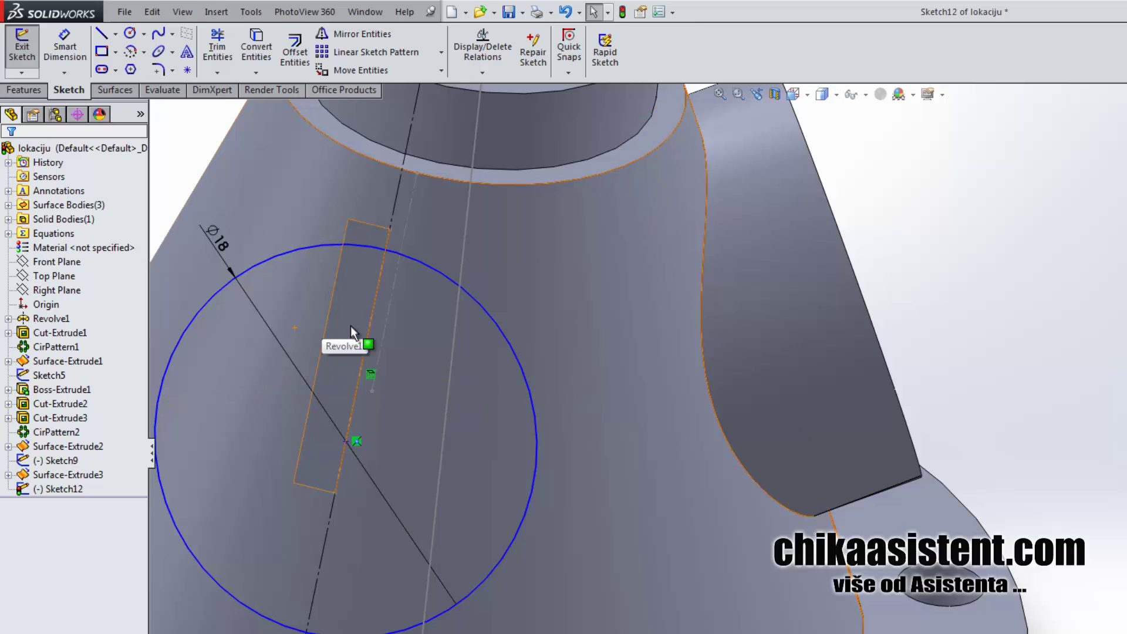
scroll(350, 326, "up", 3)
scroll(438, 367, "down", 1)
scroll(407, 443, "up", 1)
Dimension the 18 mm circle's centre 20 mm from the point at the cone's top.
middle_click_drag(407, 443, 274, 377, "ctrl")
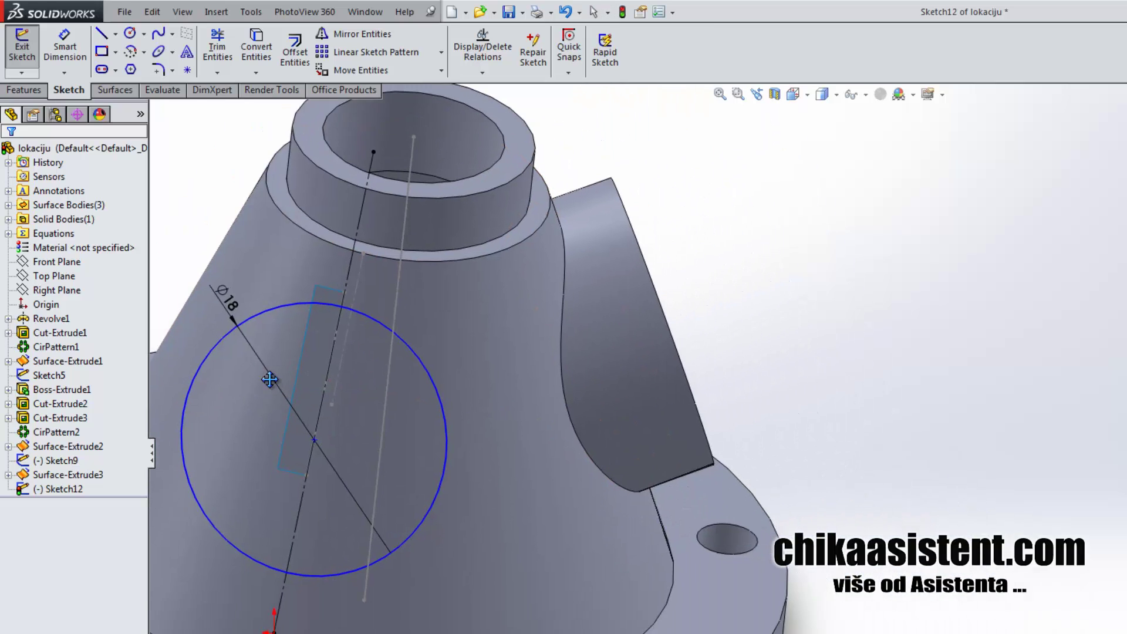
key("s")
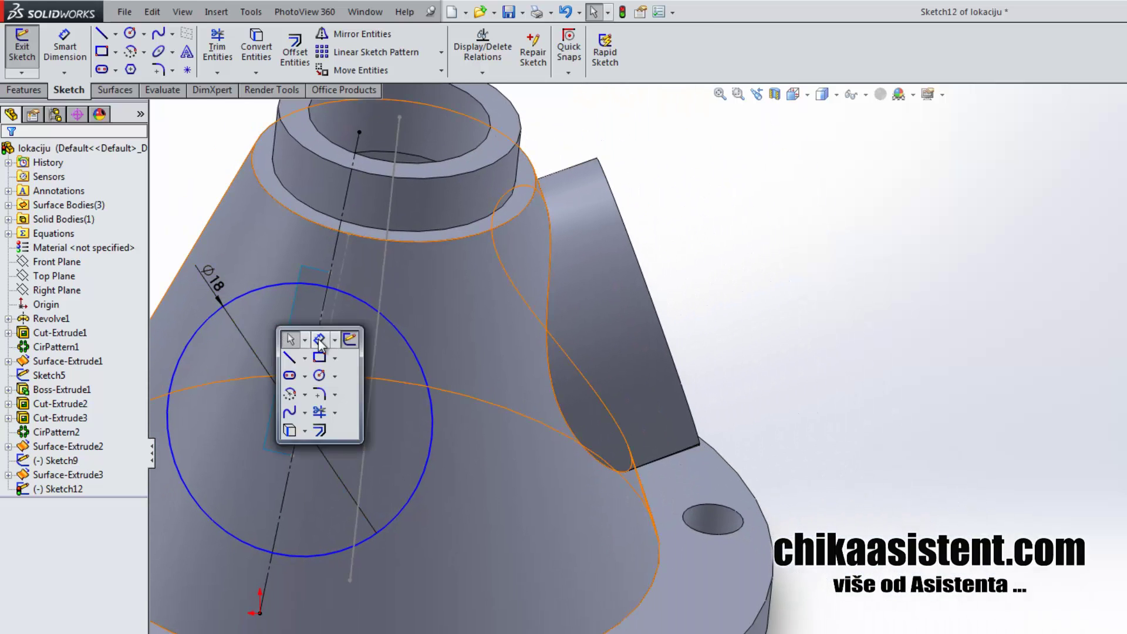
left_click(319, 339)
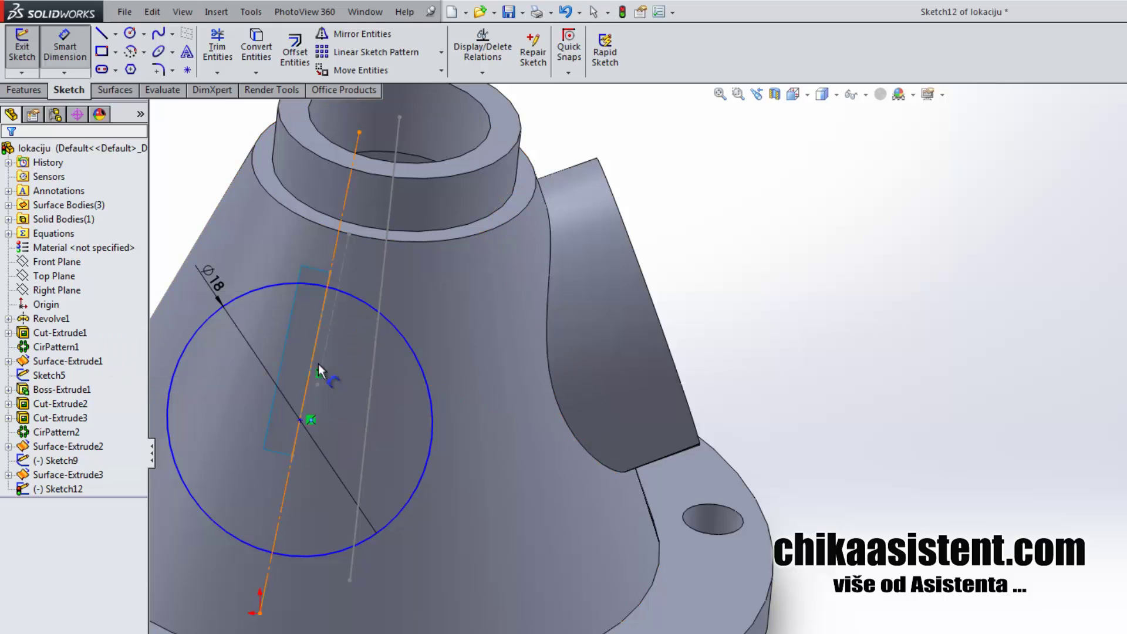
left_click(301, 421)
middle_click_drag(358, 154, 337, 201, "ctrl")
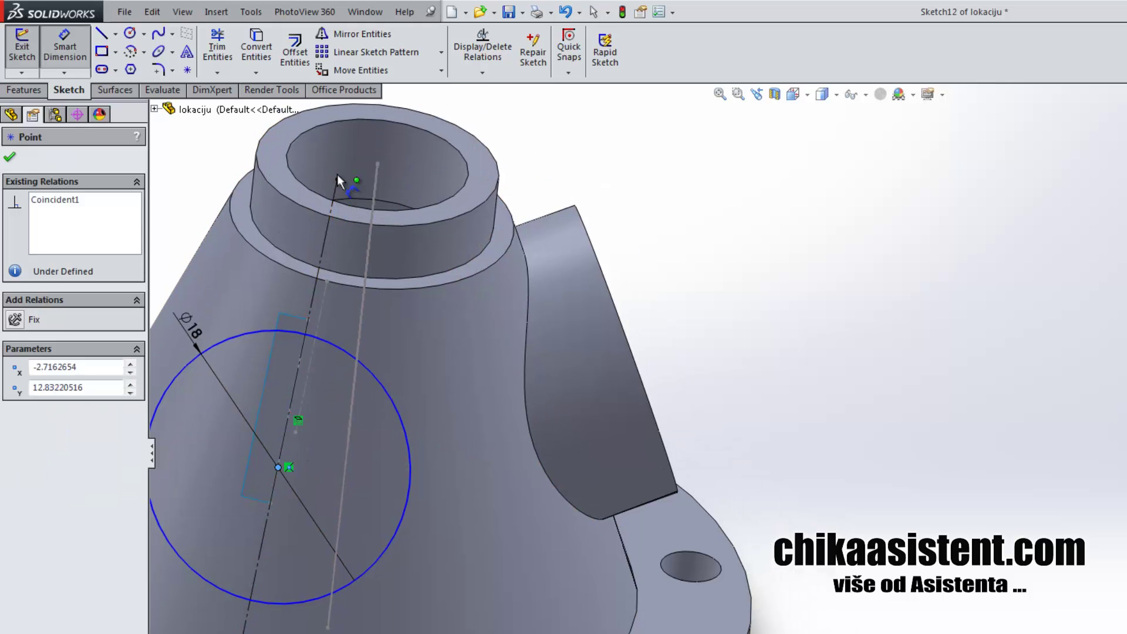
left_click(337, 179)
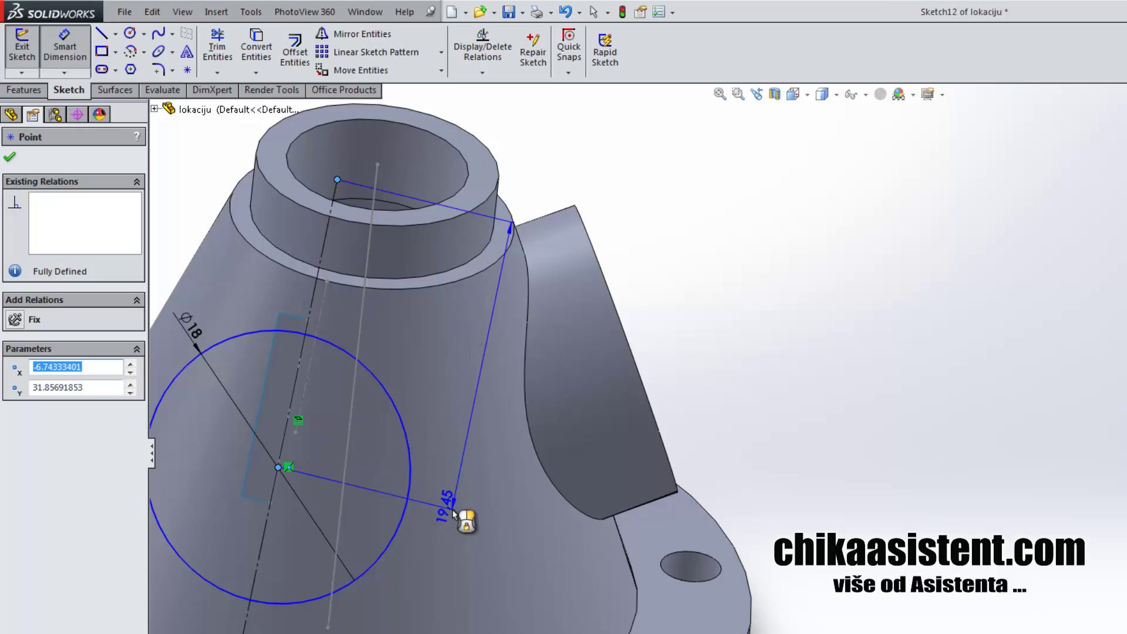
left_click(454, 500)
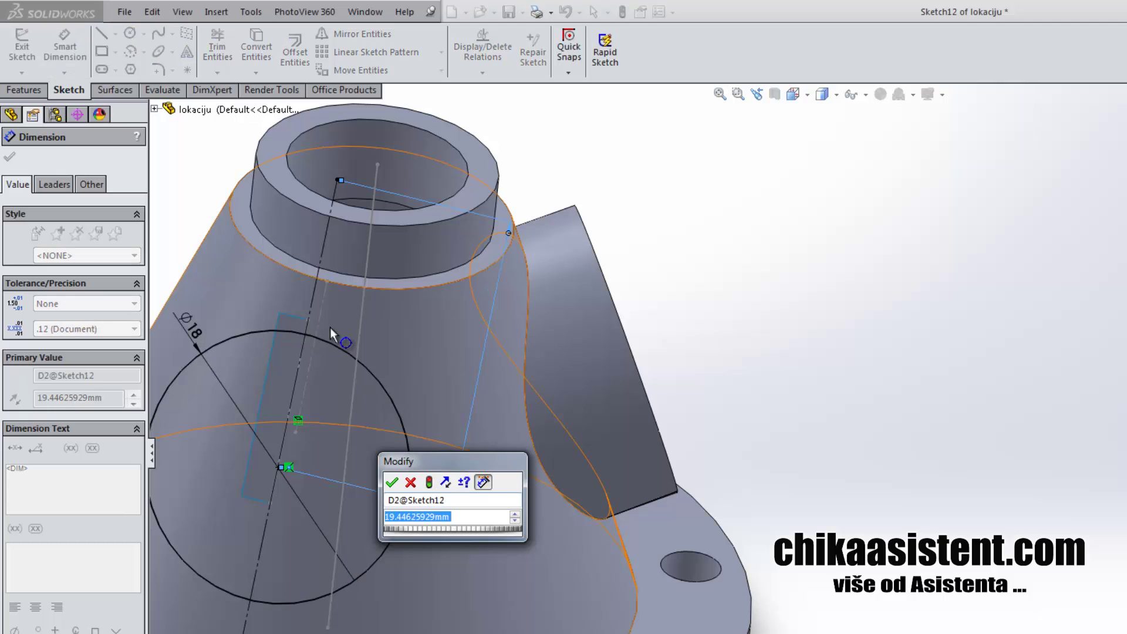
type("20")
key("Return")
key("ctrl+Right")
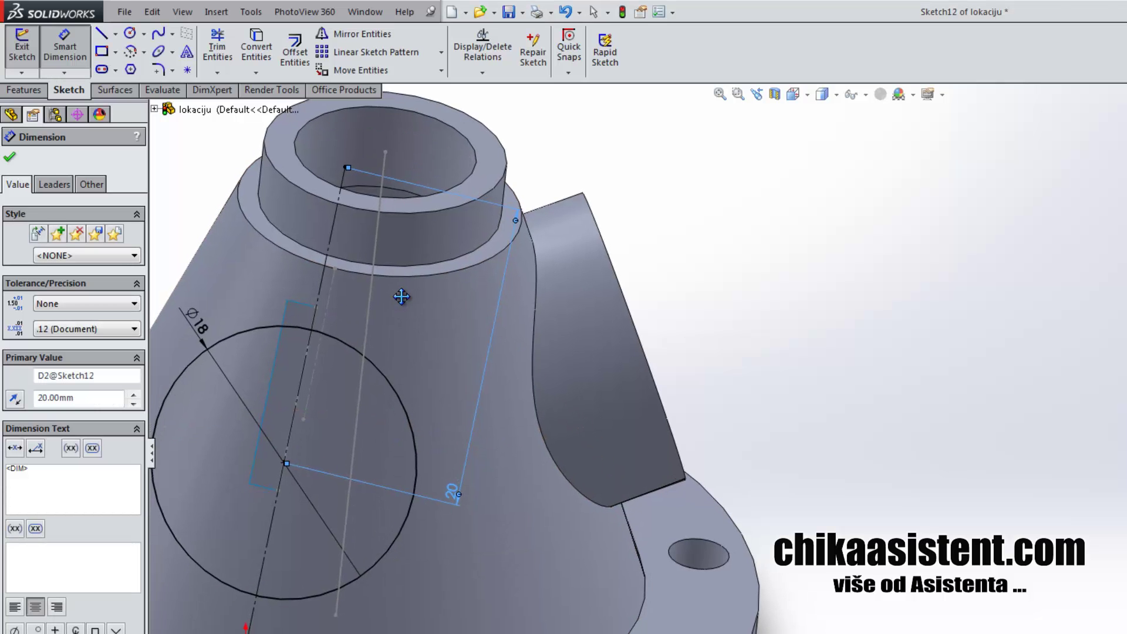
key("ctrl+Up")
key("ctrl+Right")
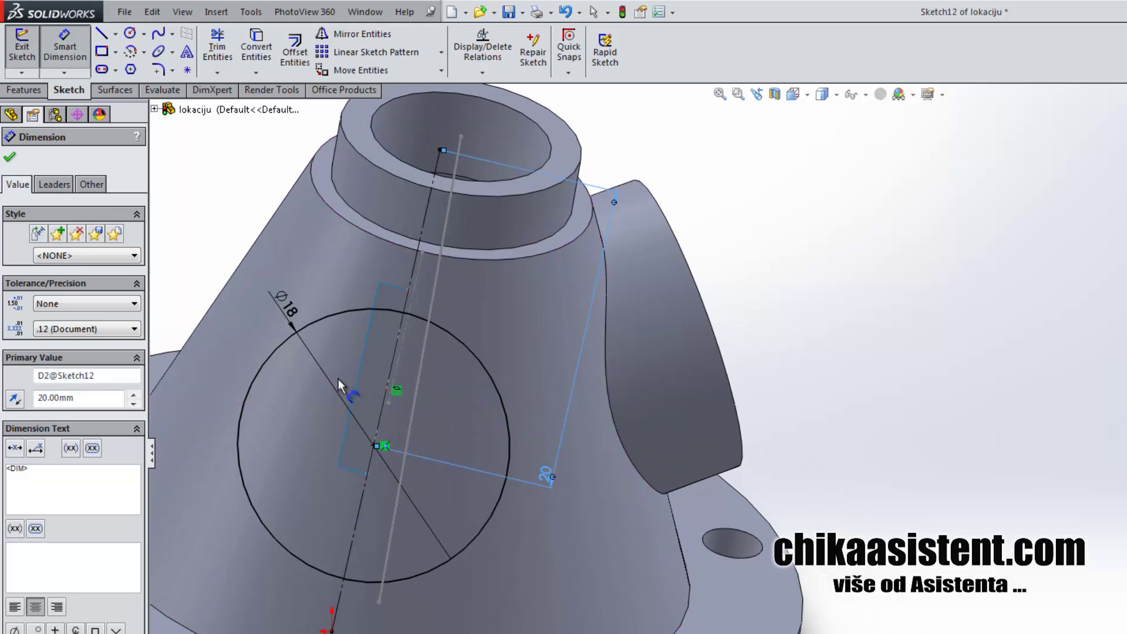
key("l")
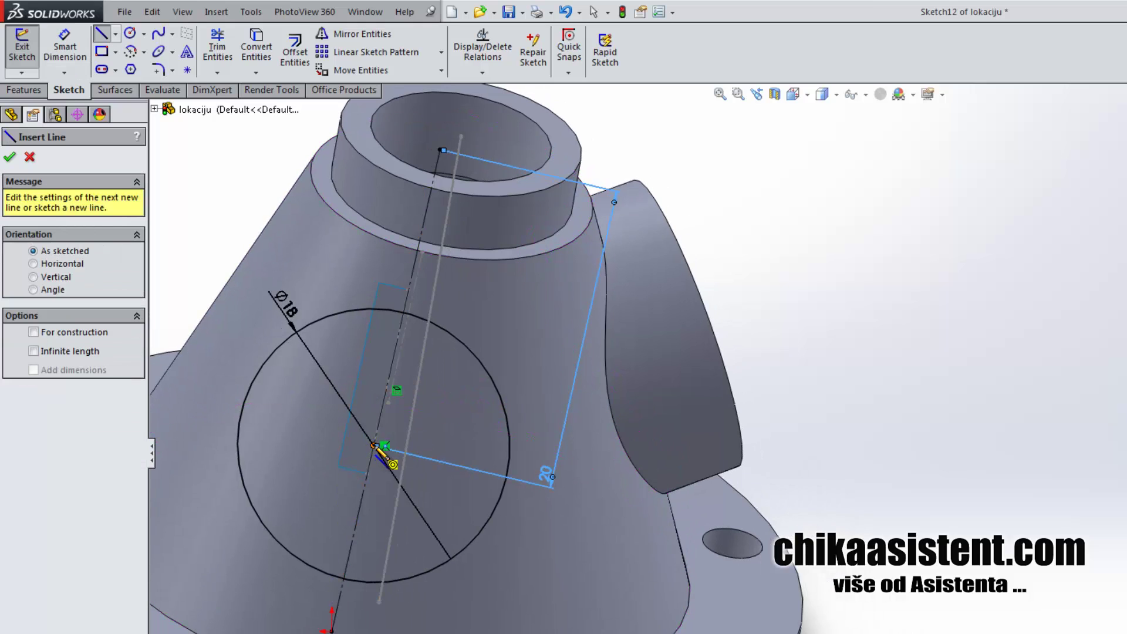
Draw a construction line from the circle's centre to the cone's left edge.
left_click(374, 445)
key("ctrl+Right")
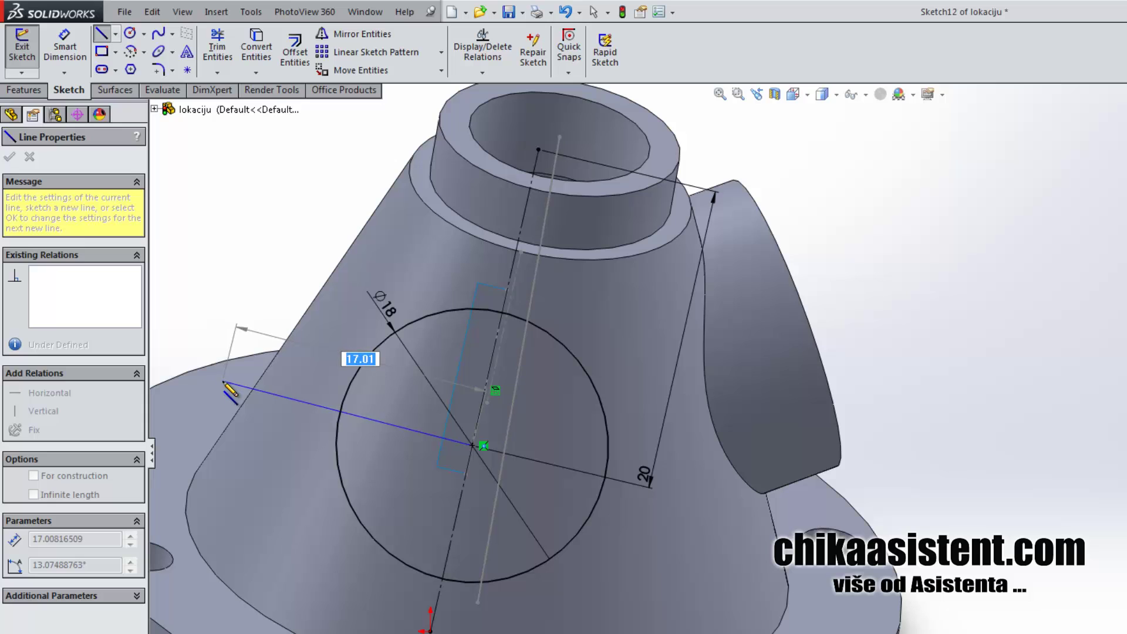
left_click(222, 383)
key("Escape")
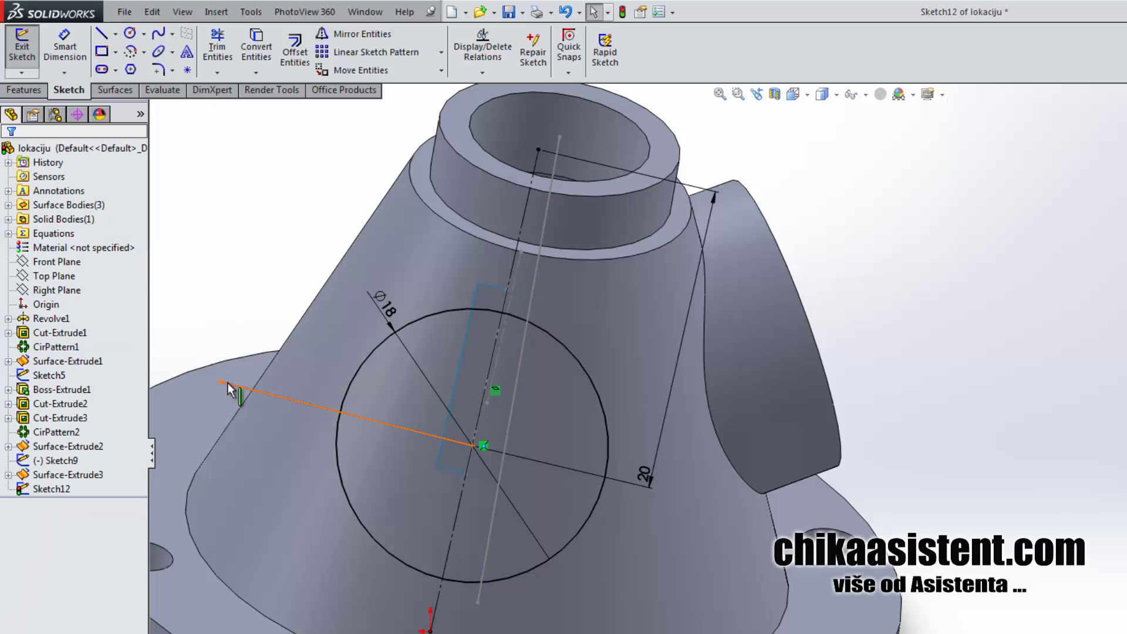
left_click(234, 383)
key("Escape")
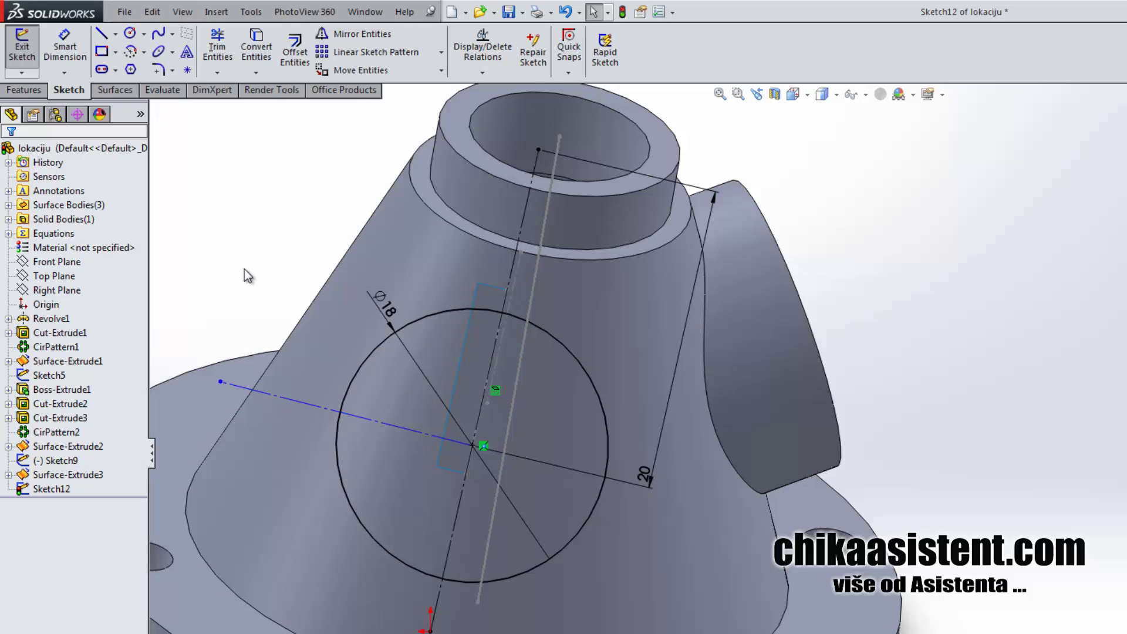
Dimension the construction line at 90° to the centreline.
key("s")
left_click(289, 284)
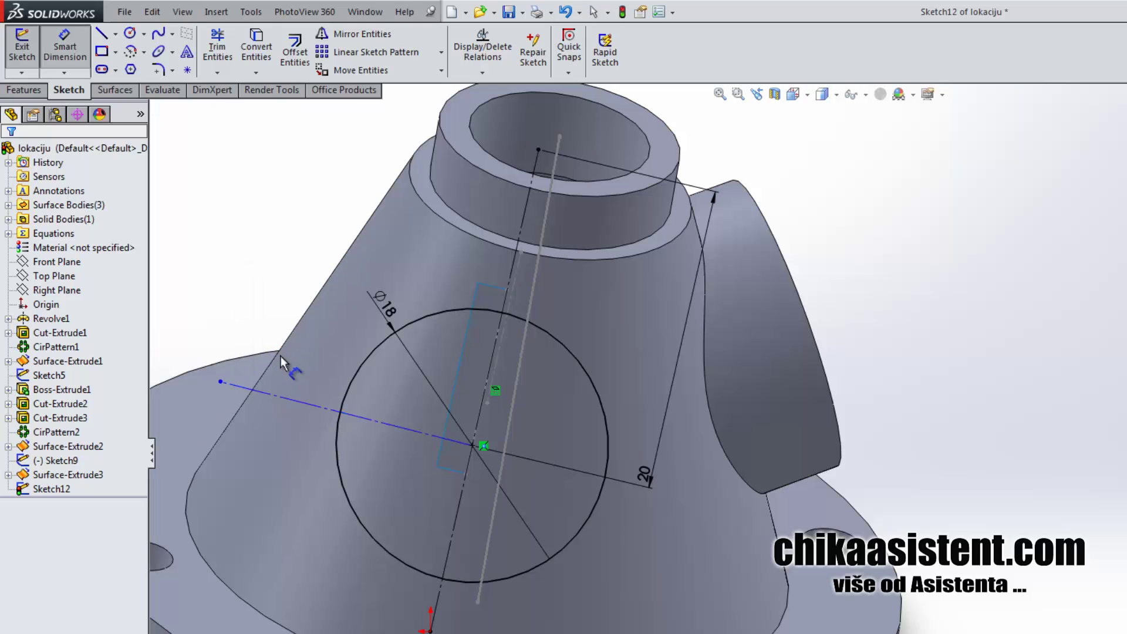
left_click(283, 395)
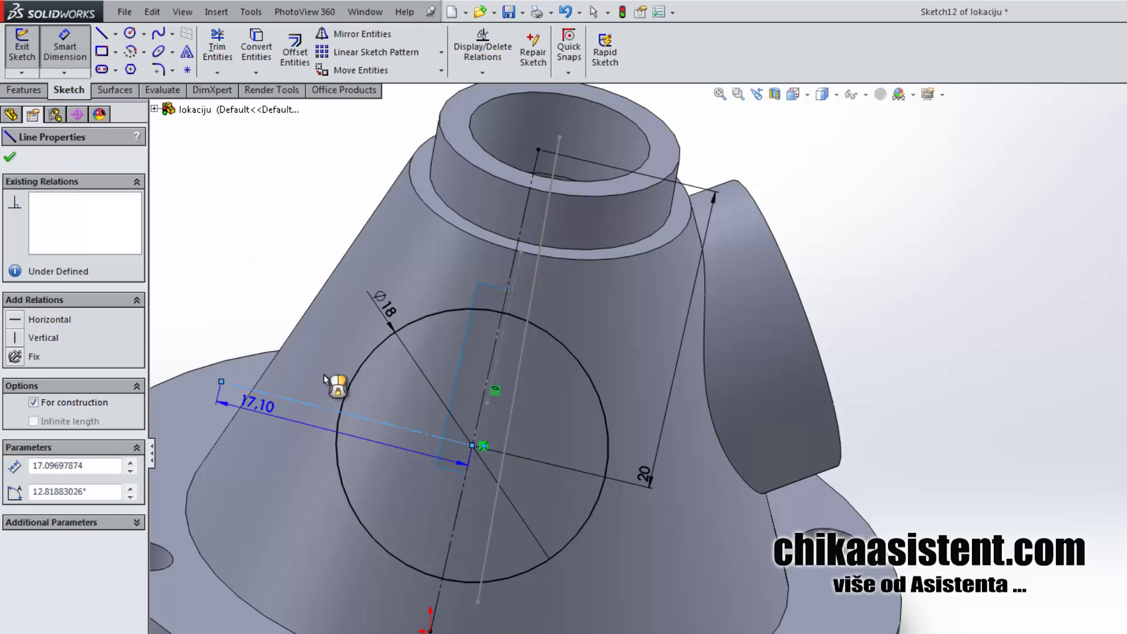
left_click(514, 268)
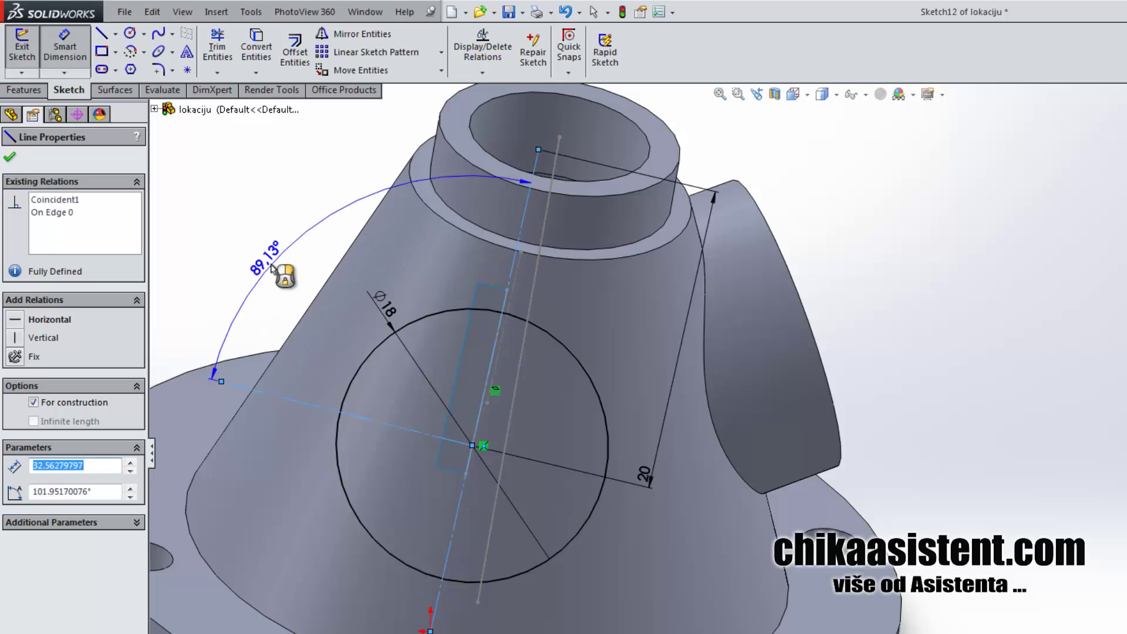
left_click(267, 269)
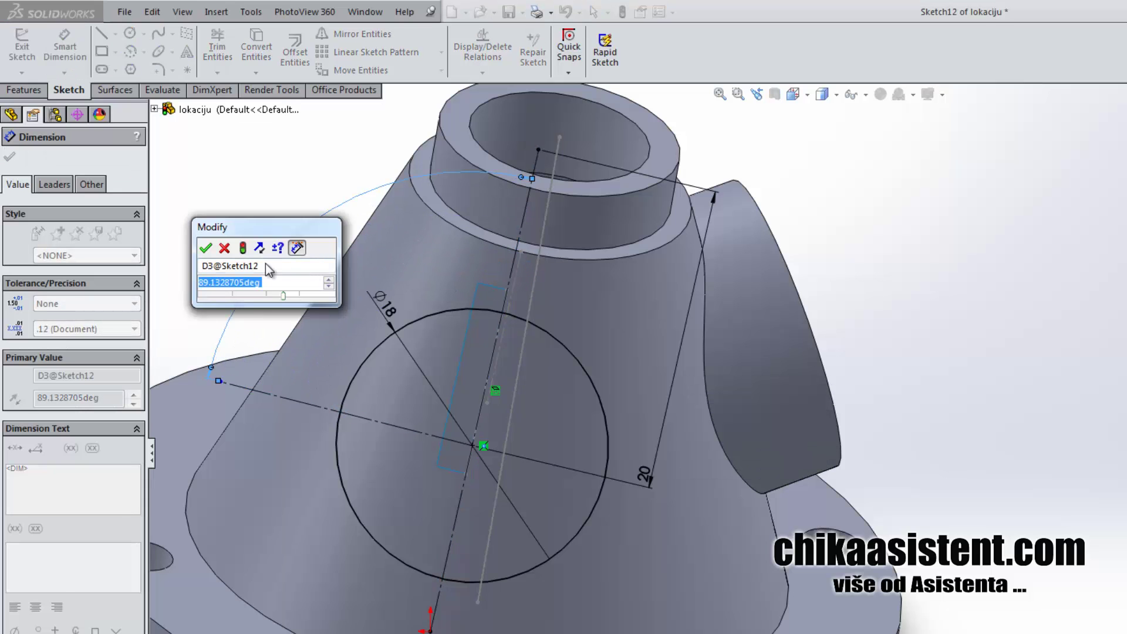
type("90")
key("Return")
key("Escape")
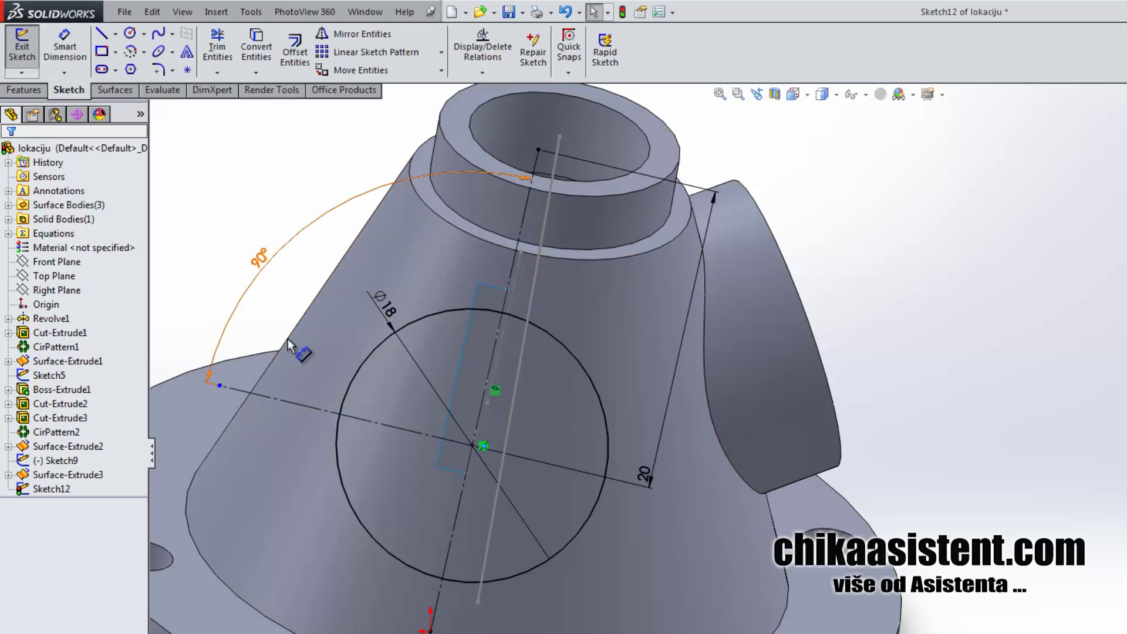
key("Escape")
Draw a 6.5 mm diameter circle centred on the construction line.
key("s")
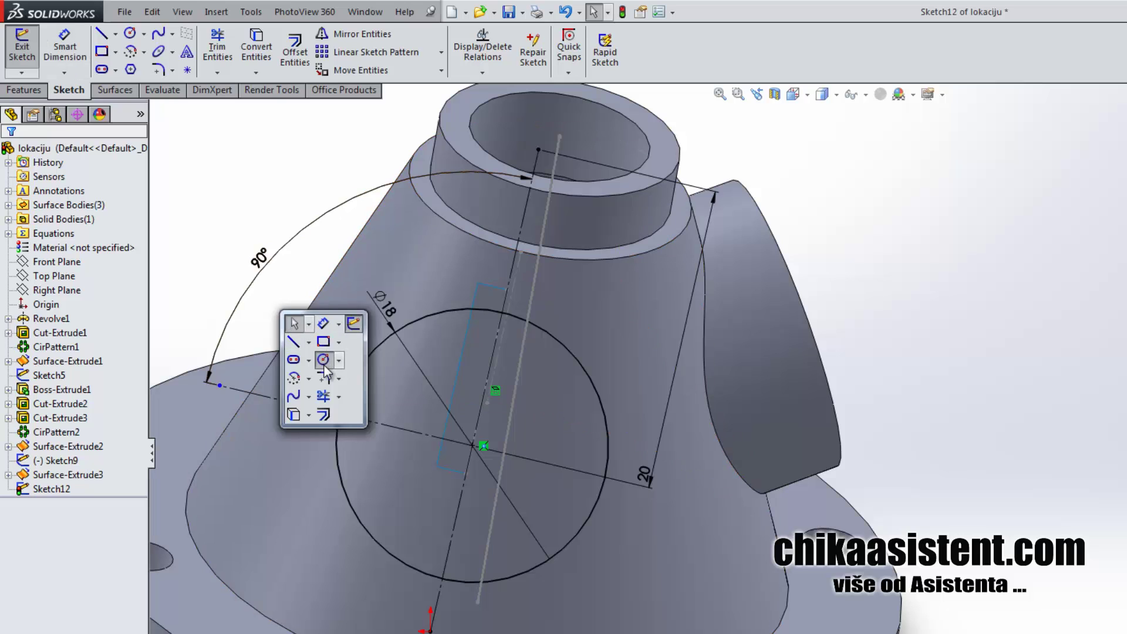
left_click(324, 359)
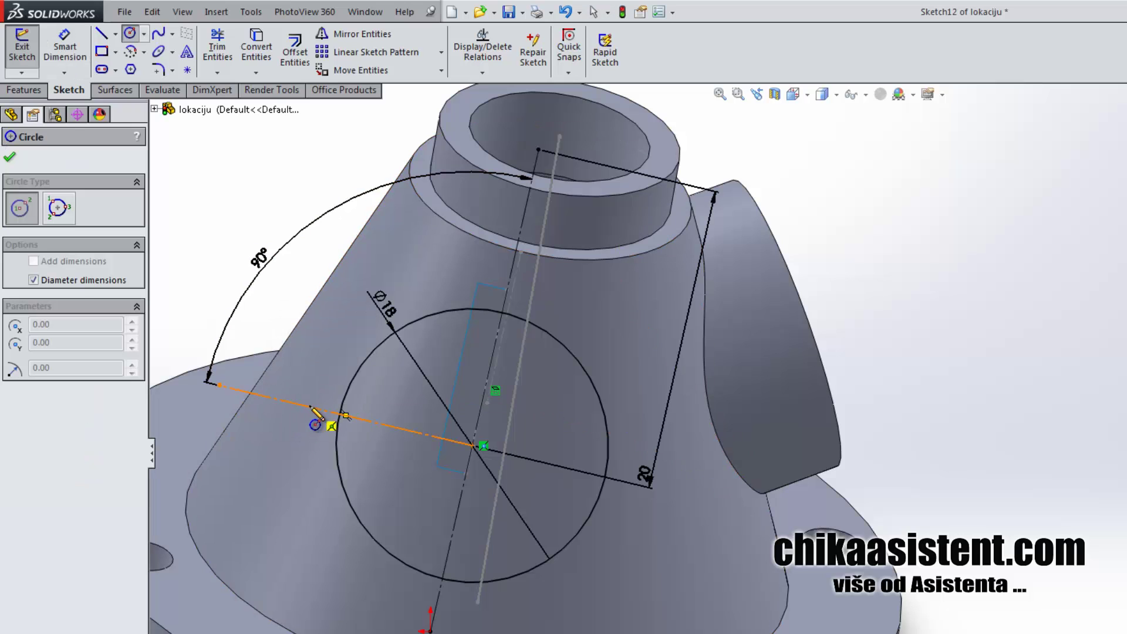
left_click(309, 406)
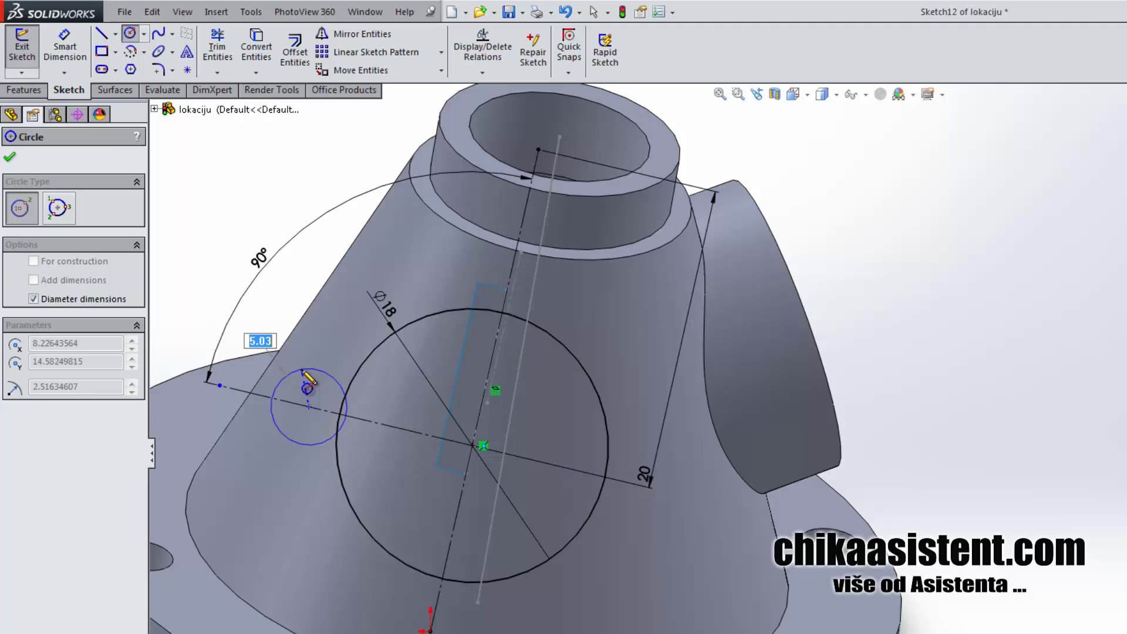
type("6.5")
key("Return")
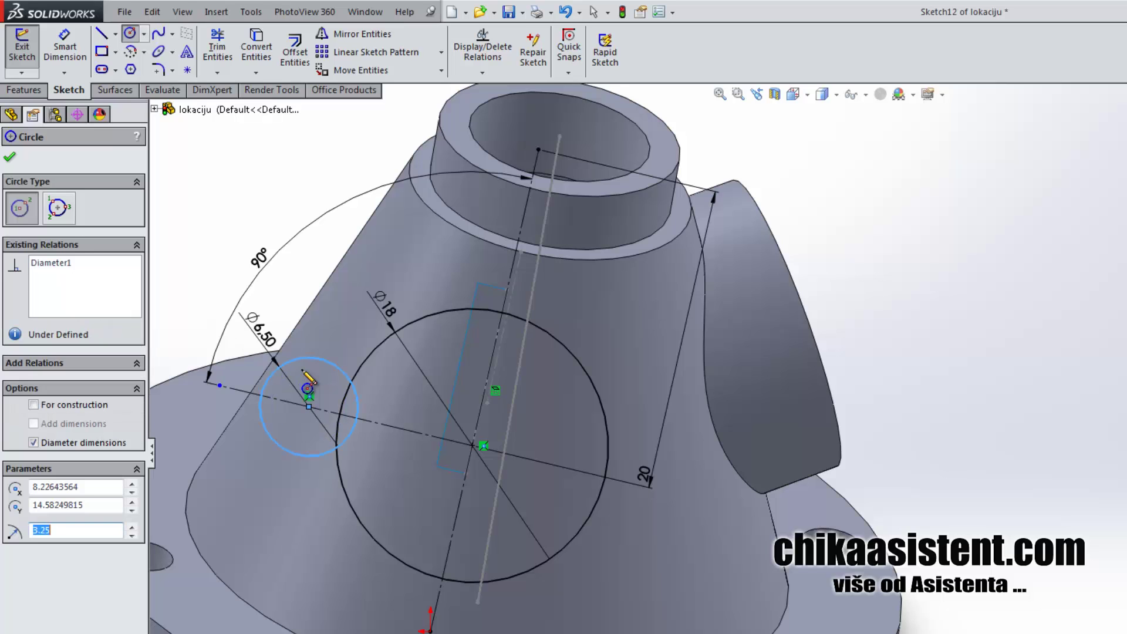
key("Escape")
Dimension the small circle's centre 10 mm from the centreline.
left_click(300, 376)
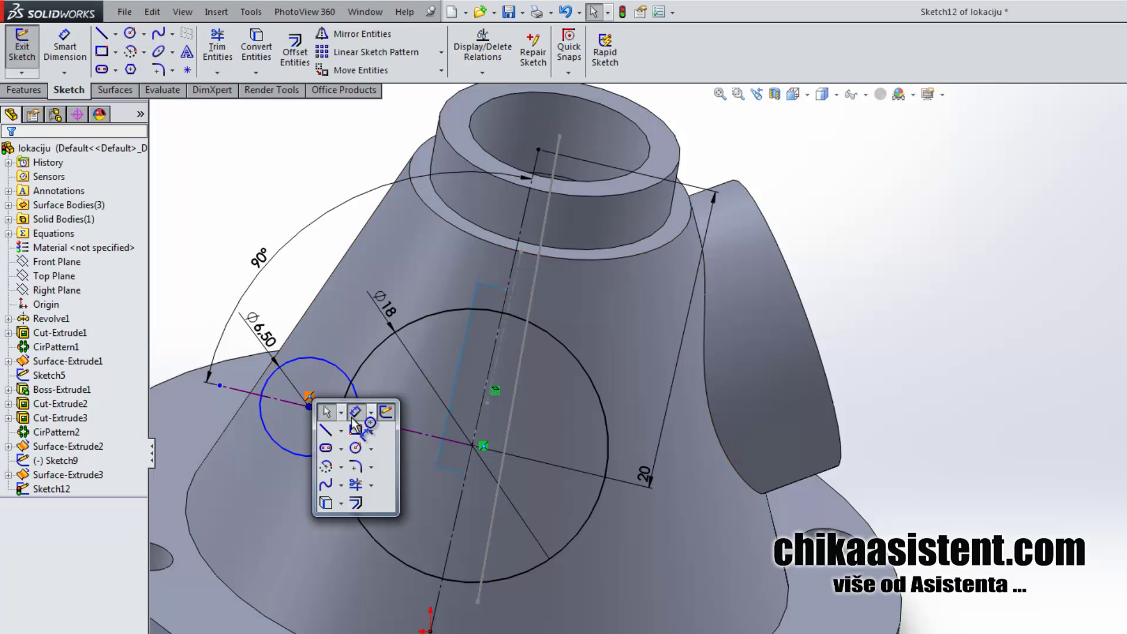
left_click(317, 415)
left_click(309, 406)
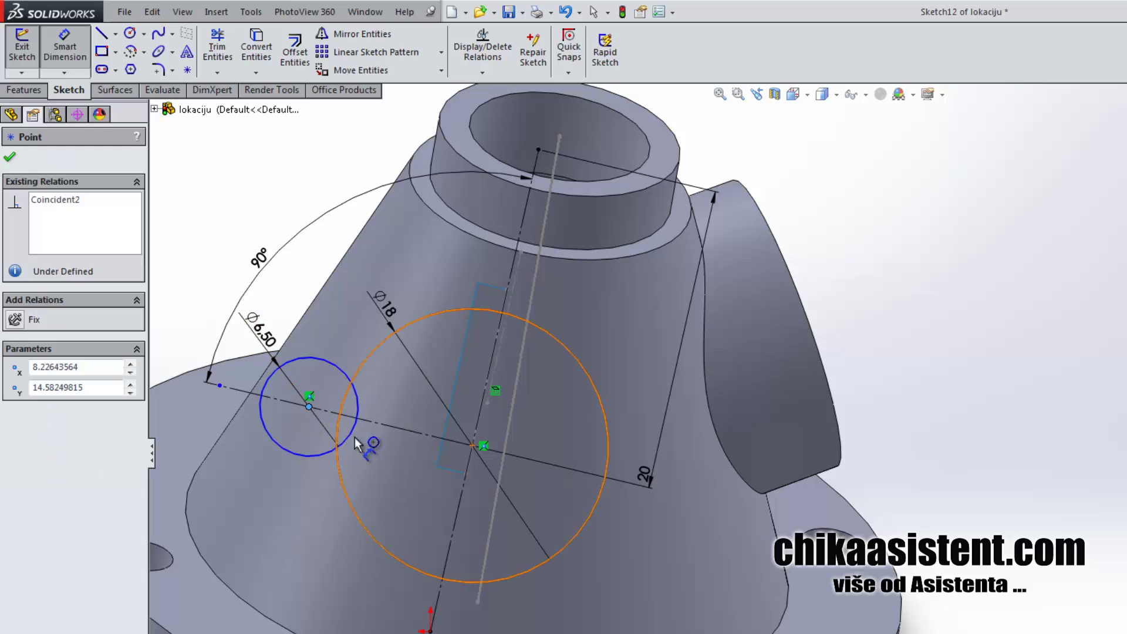
left_click(469, 463)
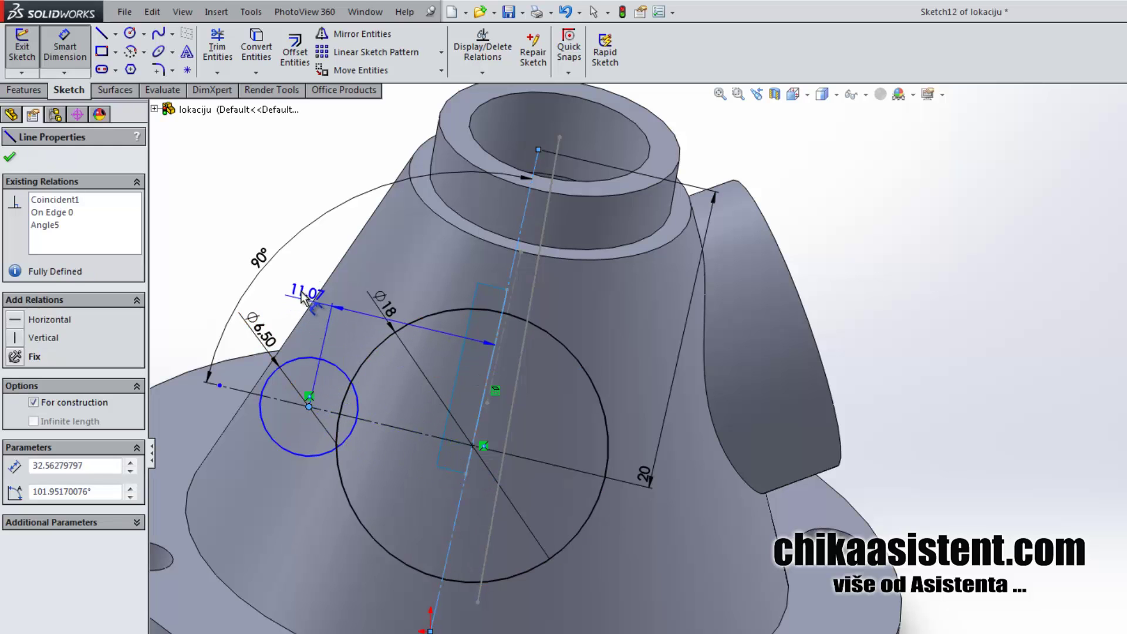
left_click(289, 280)
type("10")
key("Return")
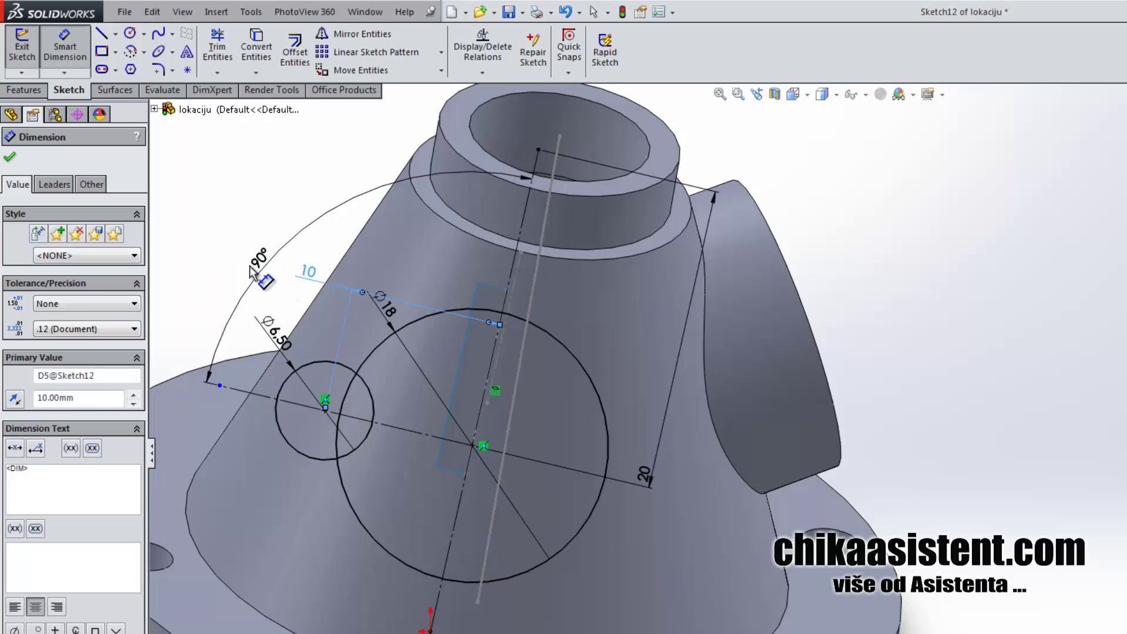
Trim away the overlapping arcs inside both circles.
left_click(218, 47)
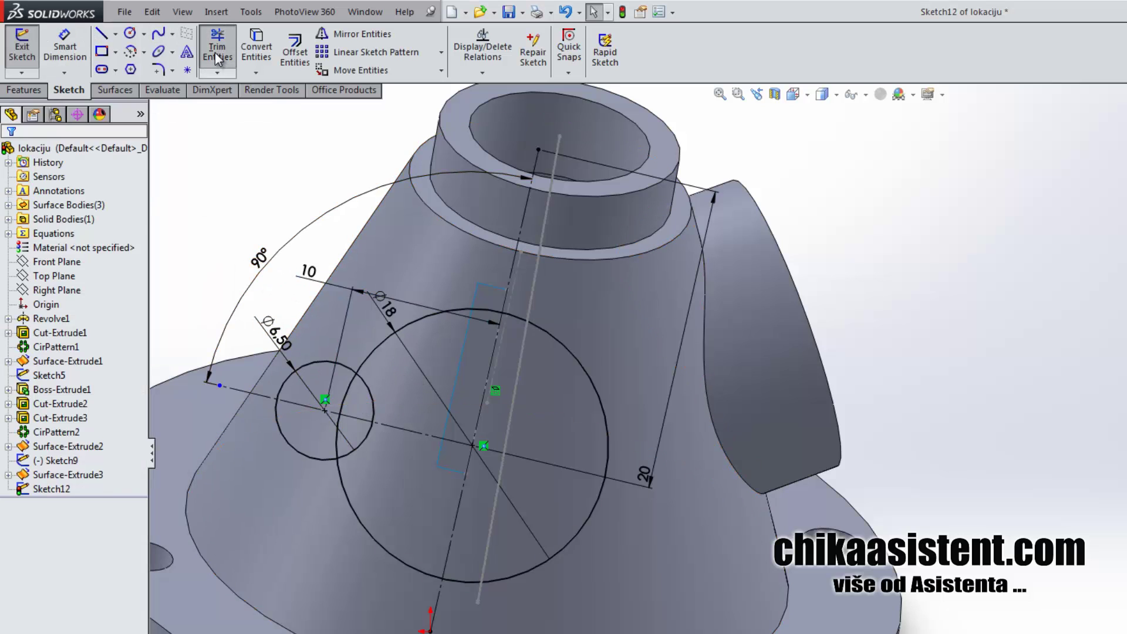
left_click(341, 445)
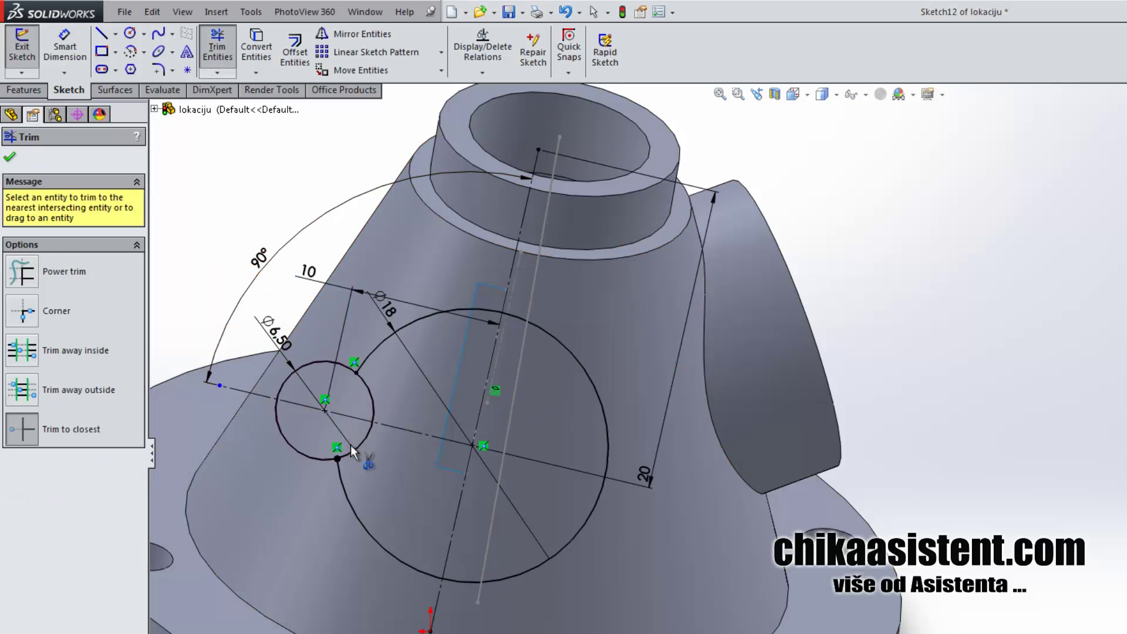
left_click(374, 401)
key("Escape")
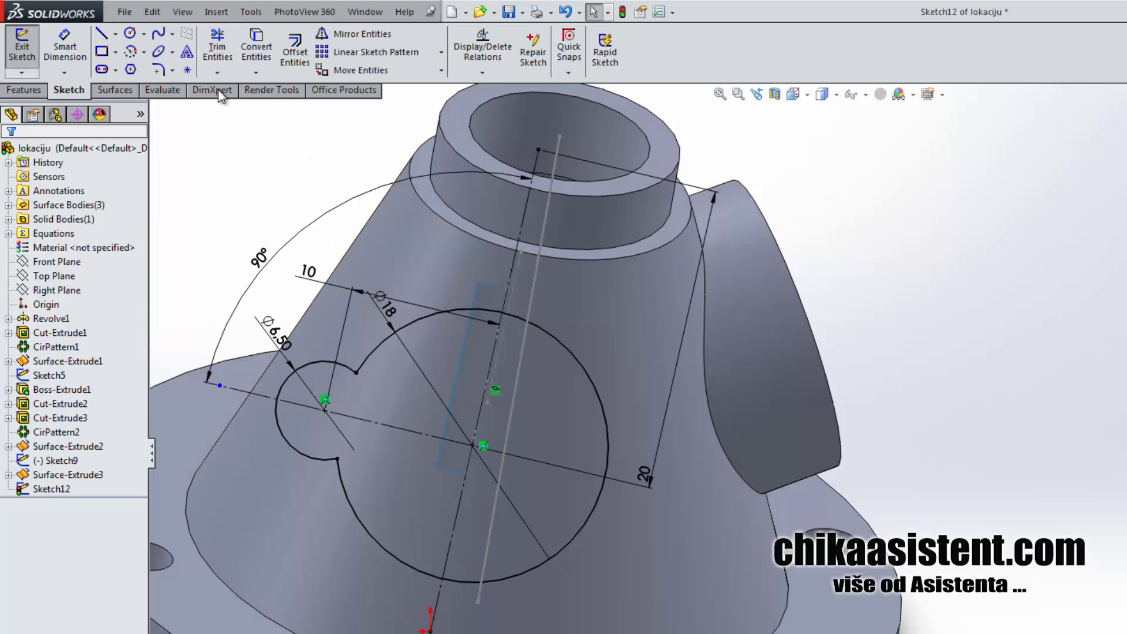
Round both junction corners of the circles with 4 mm sketch fillets.
left_click(158, 70)
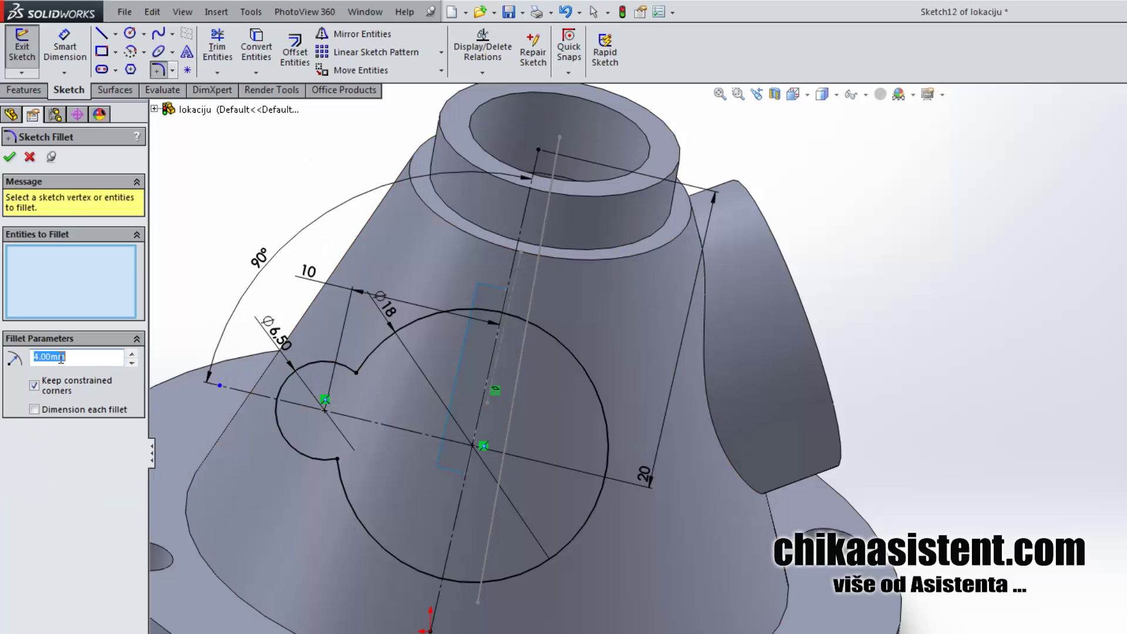
left_click(356, 373)
left_click(339, 459)
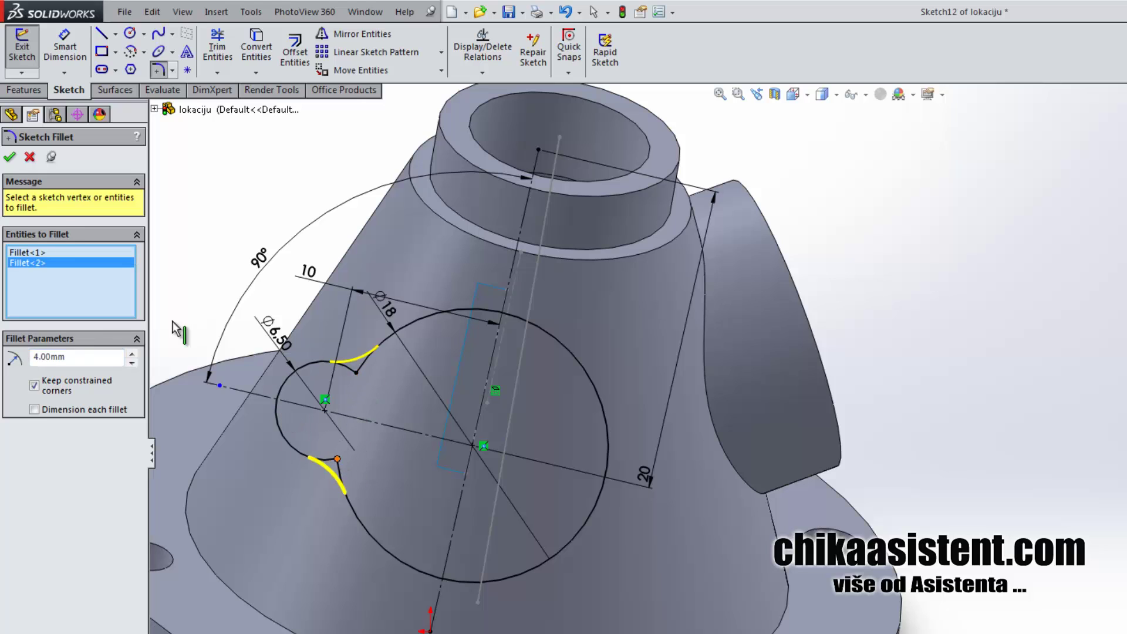
left_click(11, 157)
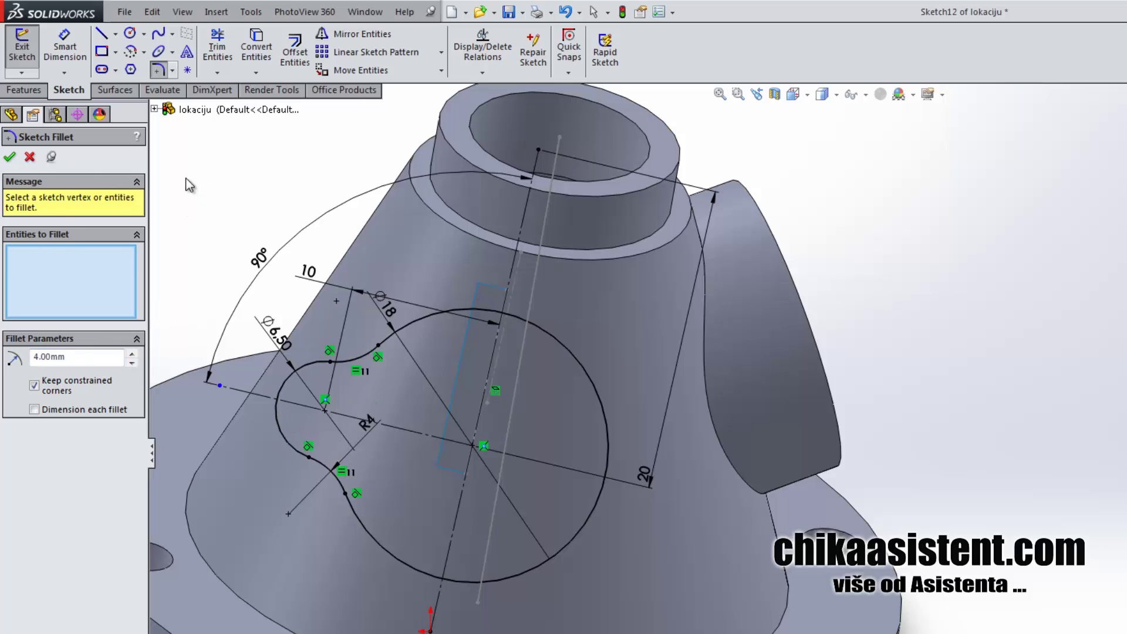
left_click(30, 157)
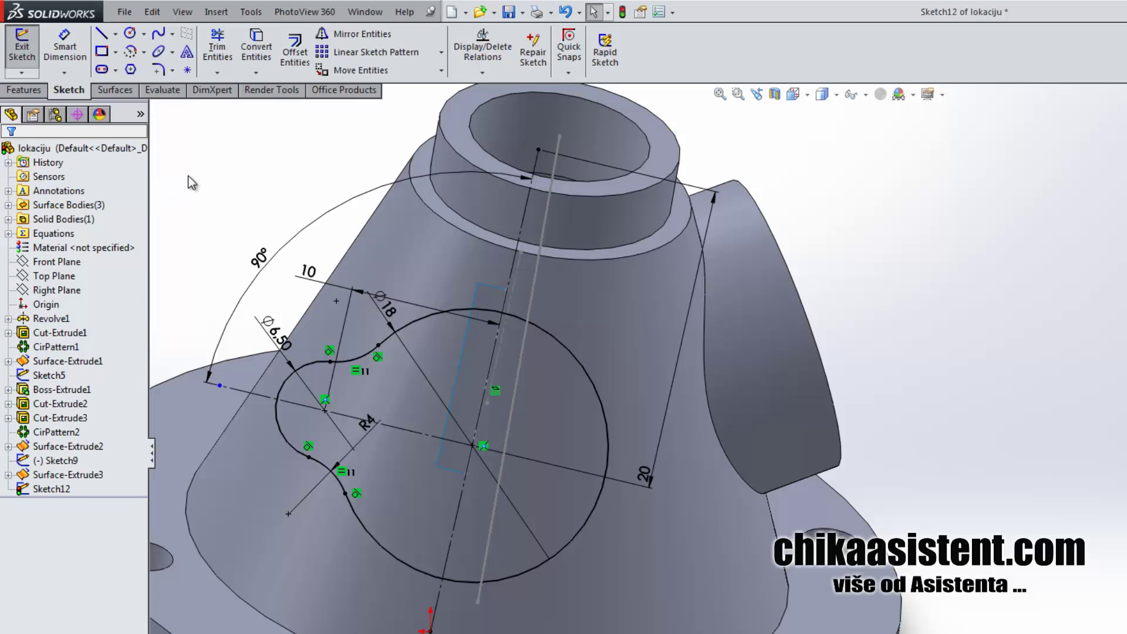
middle_click_drag(238, 213, 203, 156, "ctrl")
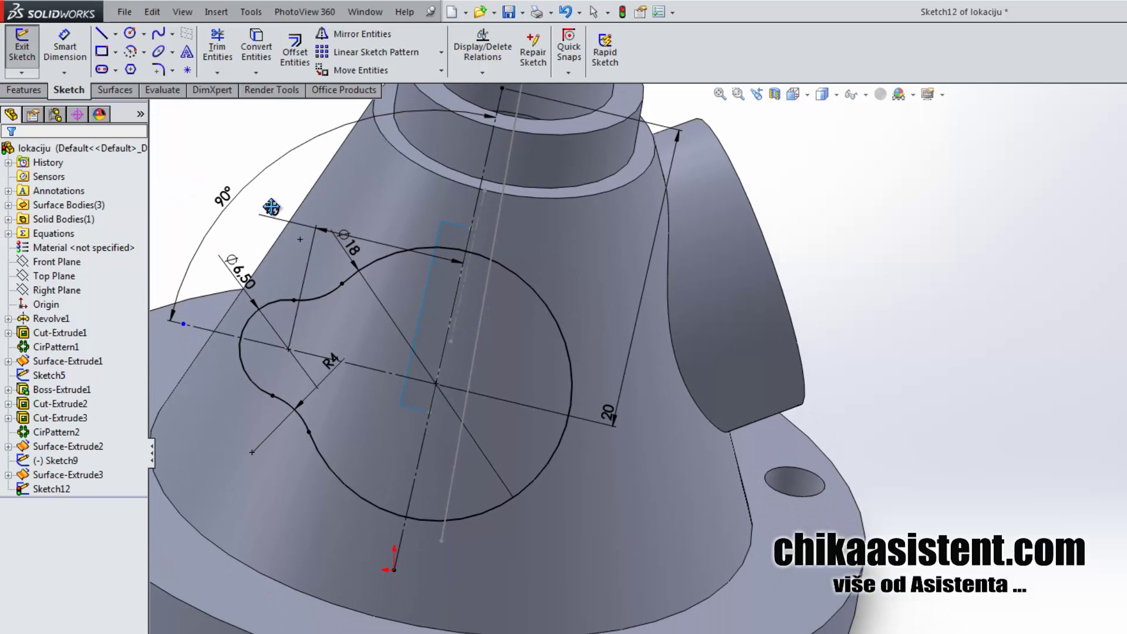
Mirror the small lobe's arc and two R4 fillets about the vertical centreline.
left_click(352, 34)
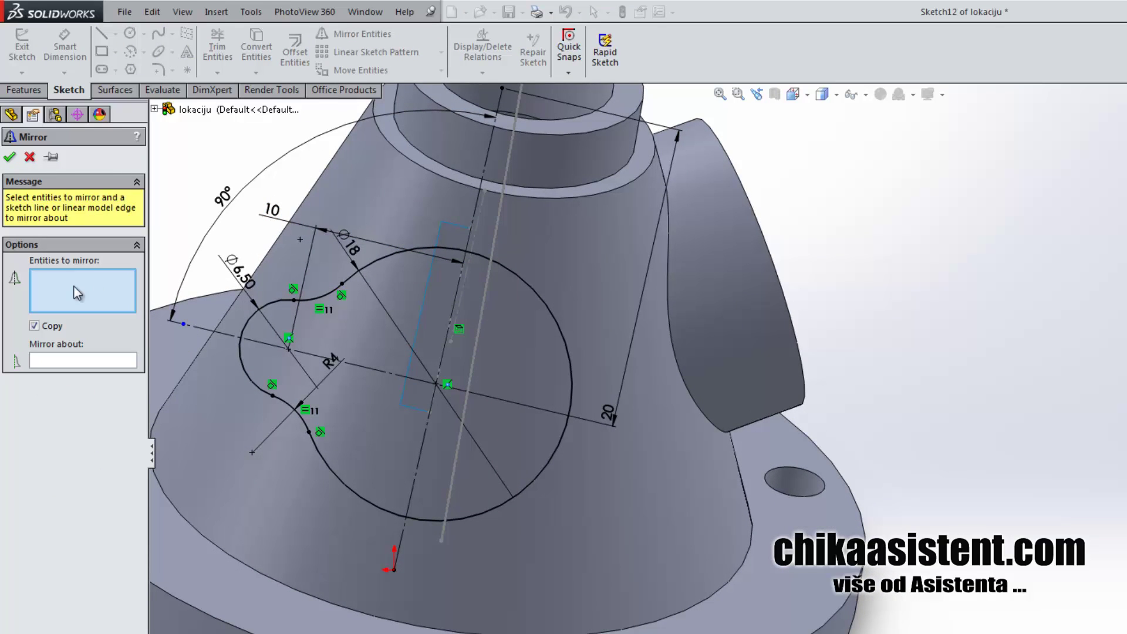
left_click(254, 316)
left_click(315, 300)
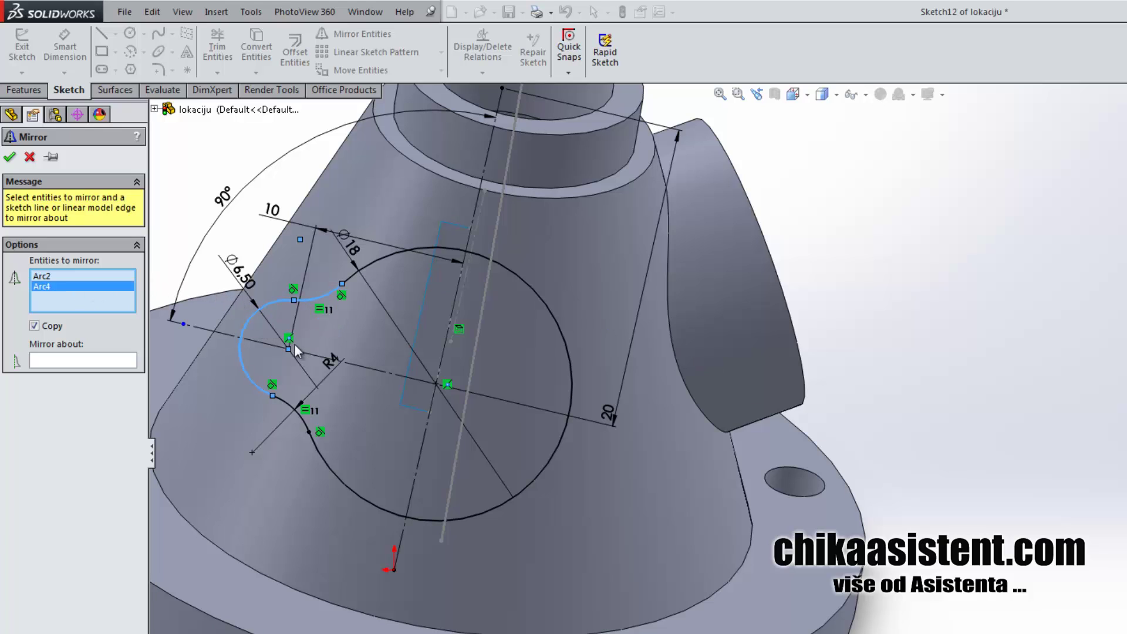
left_click(289, 405)
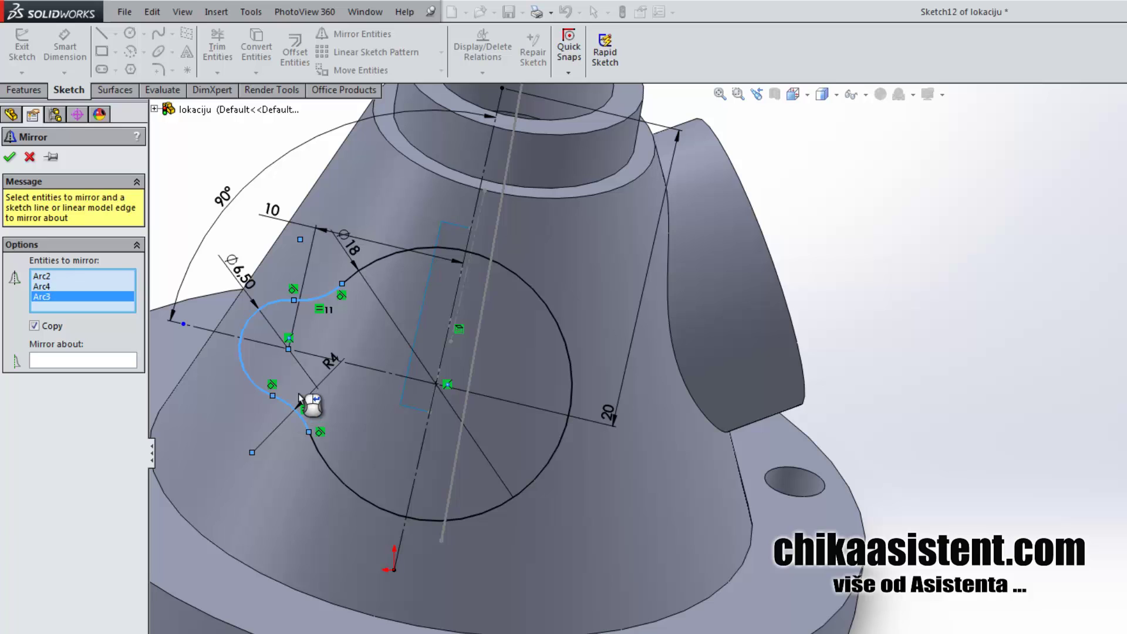
left_click(66, 359)
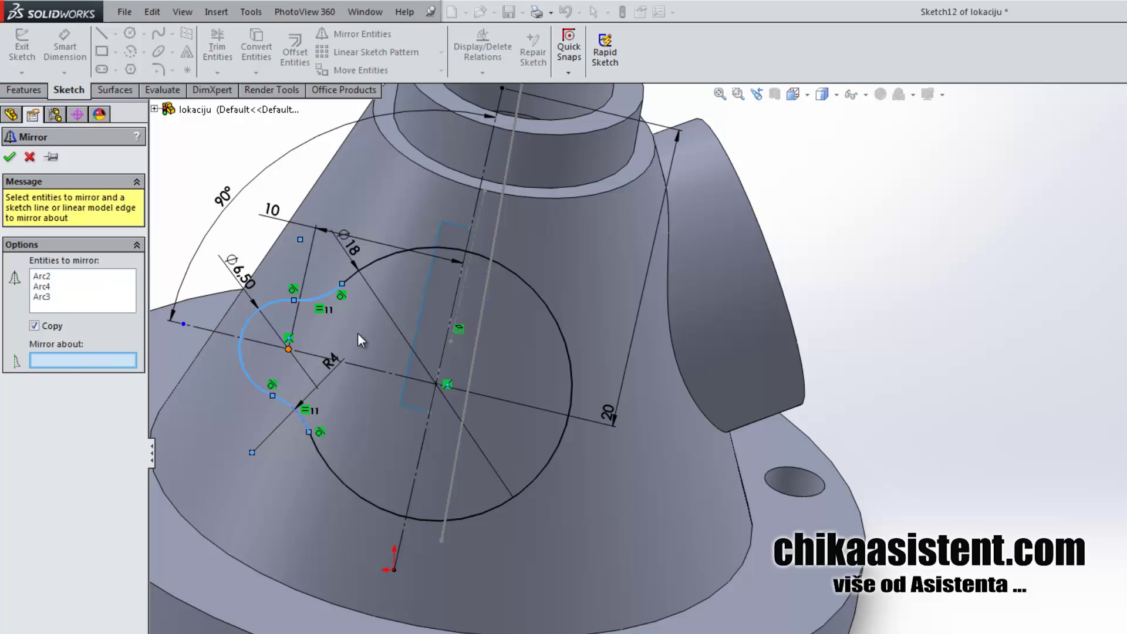
left_click(453, 305)
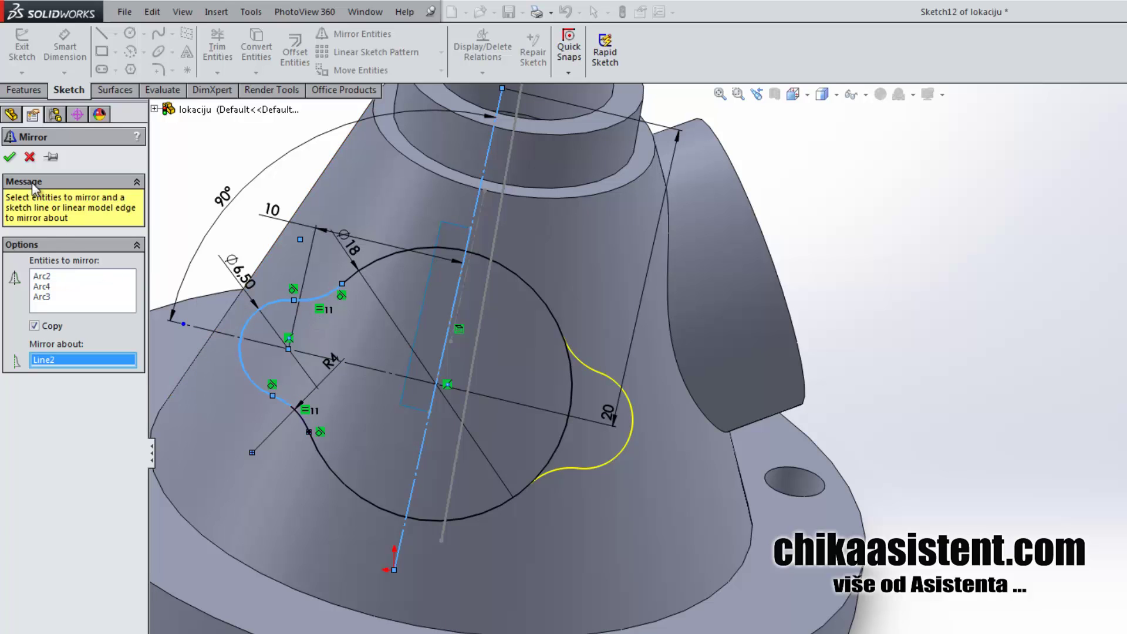
left_click(10, 158)
Trim away the large circle's arc inside the right lobe of the lug outline.
left_click(217, 47)
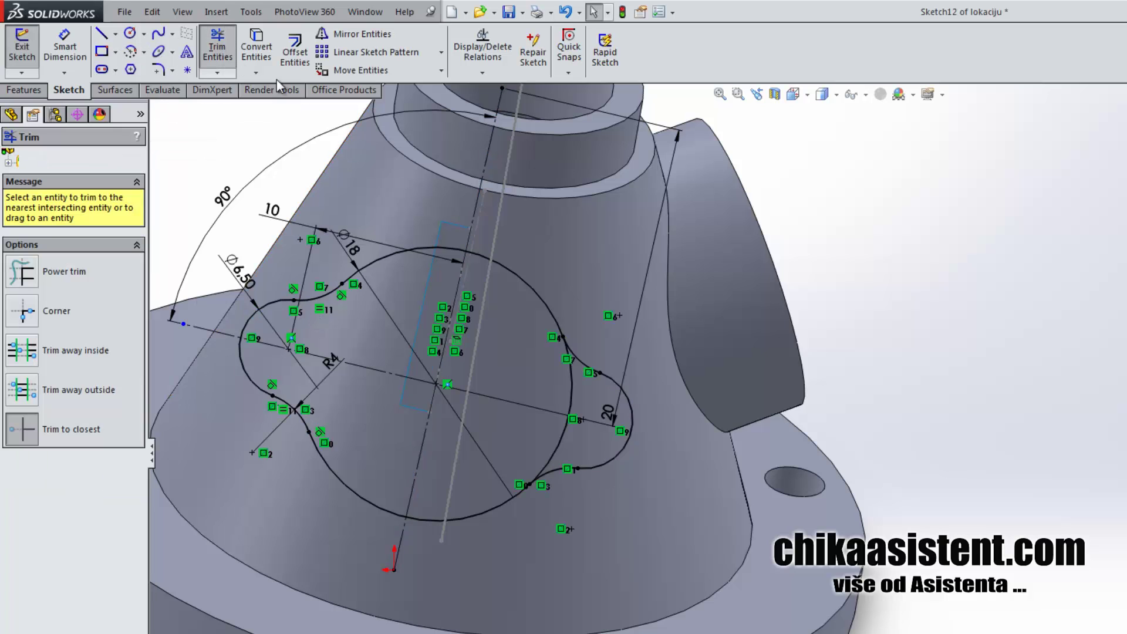
middle_click_drag(541, 388, 397, 360, "ctrl")
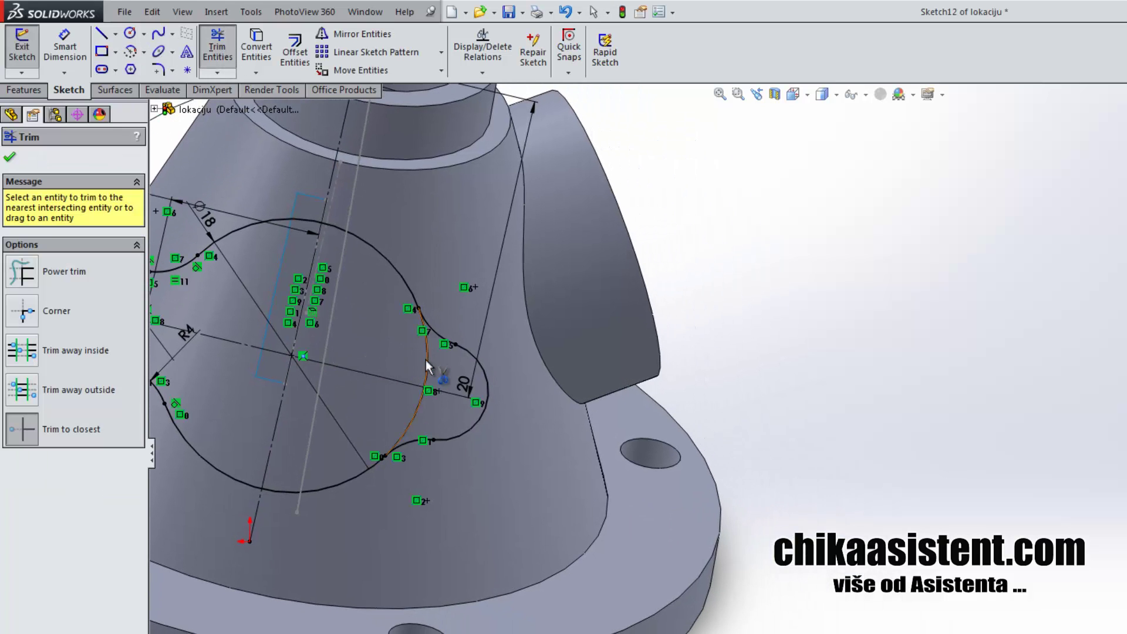
left_click(415, 413)
key("Escape")
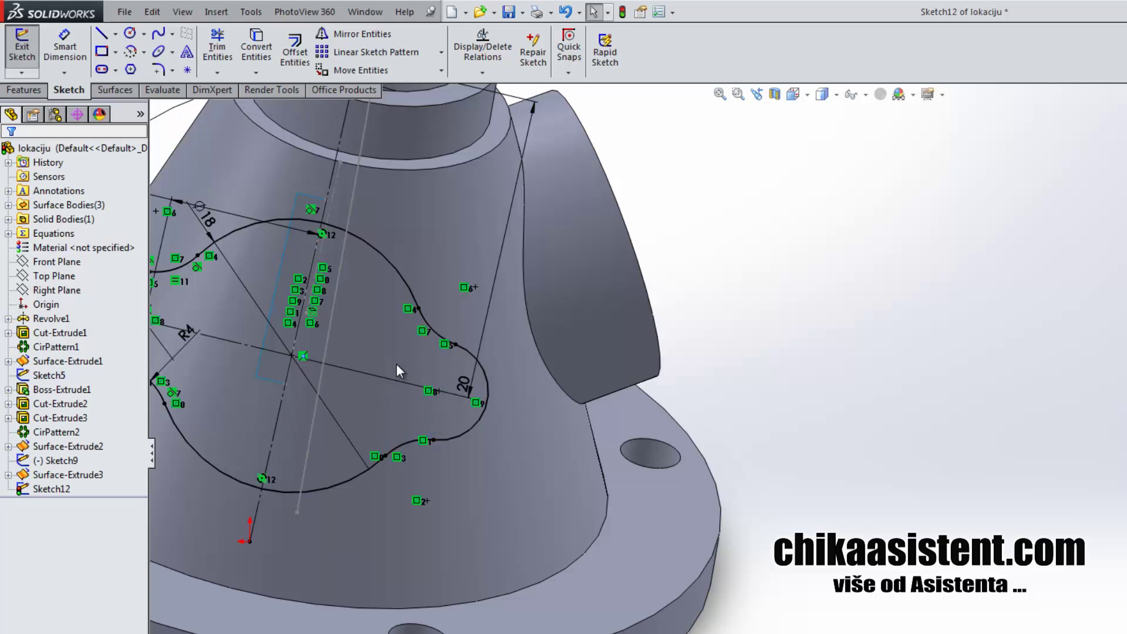
middle_click_drag(396, 364, 461, 381, "ctrl")
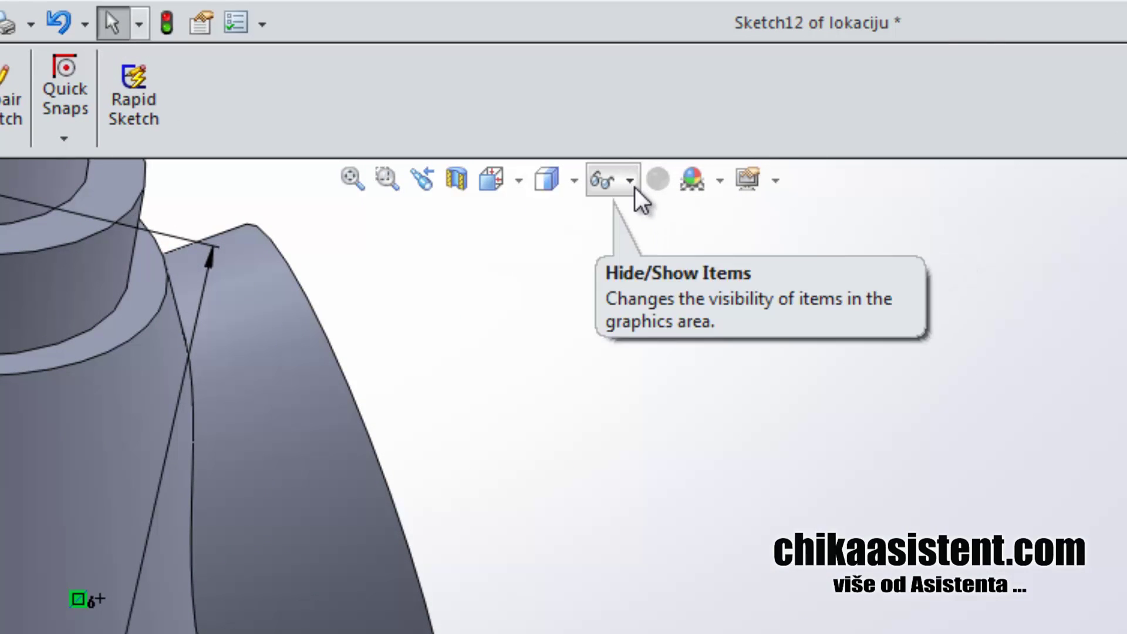
Toggle sketch relation symbols off and back on, then exit Sketch12.
left_click(630, 180)
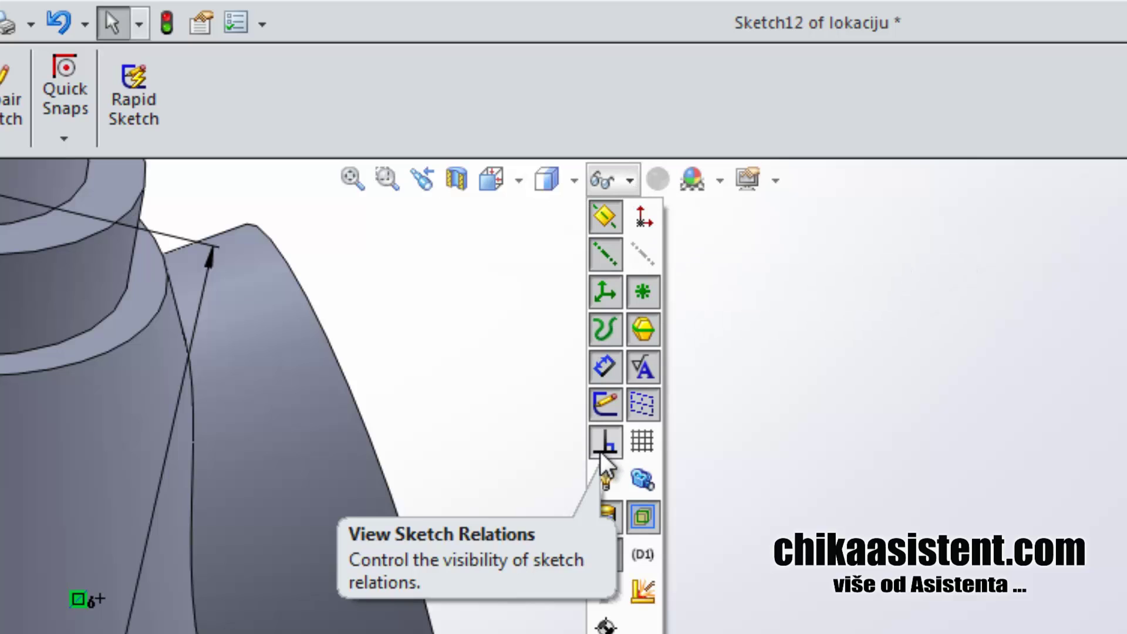
left_click(605, 452)
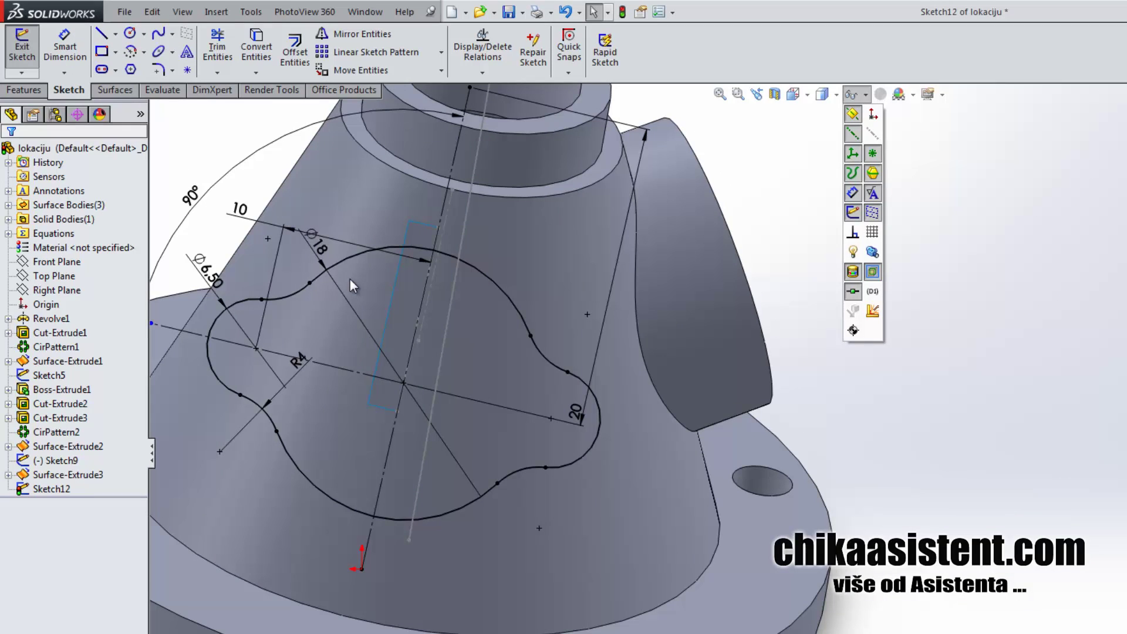
left_click(853, 232)
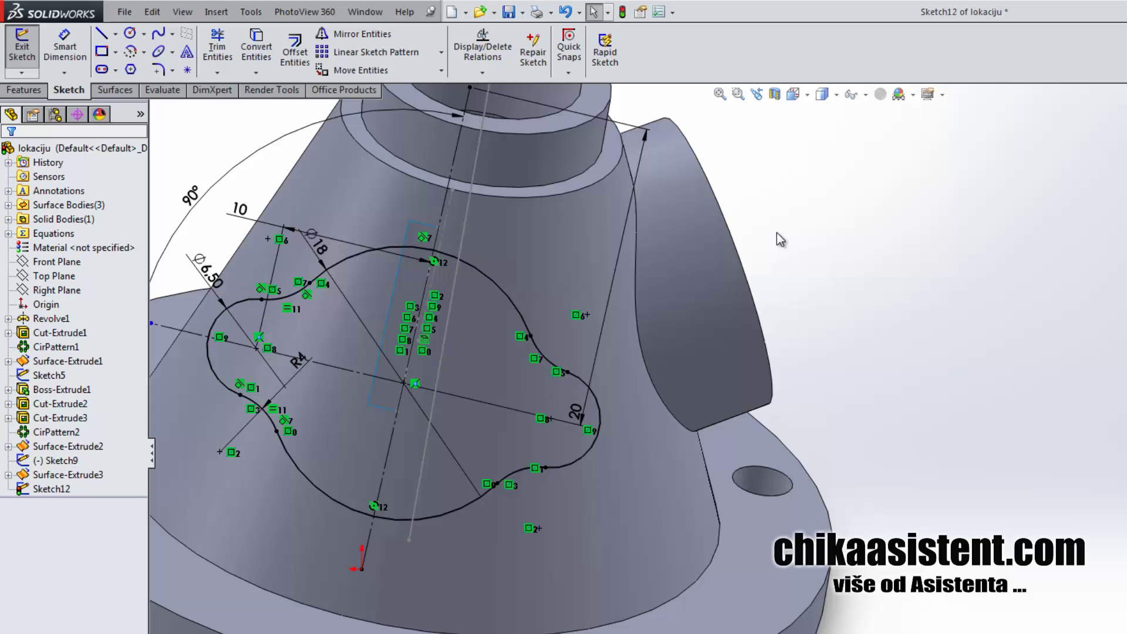
key("ctrl+b")
mouse_move(759, 231)
middle_mouse_down()
mouse_move(495, 334)
mouse_move(344, 297)
mouse_move(343, 287)
middle_mouse_up()
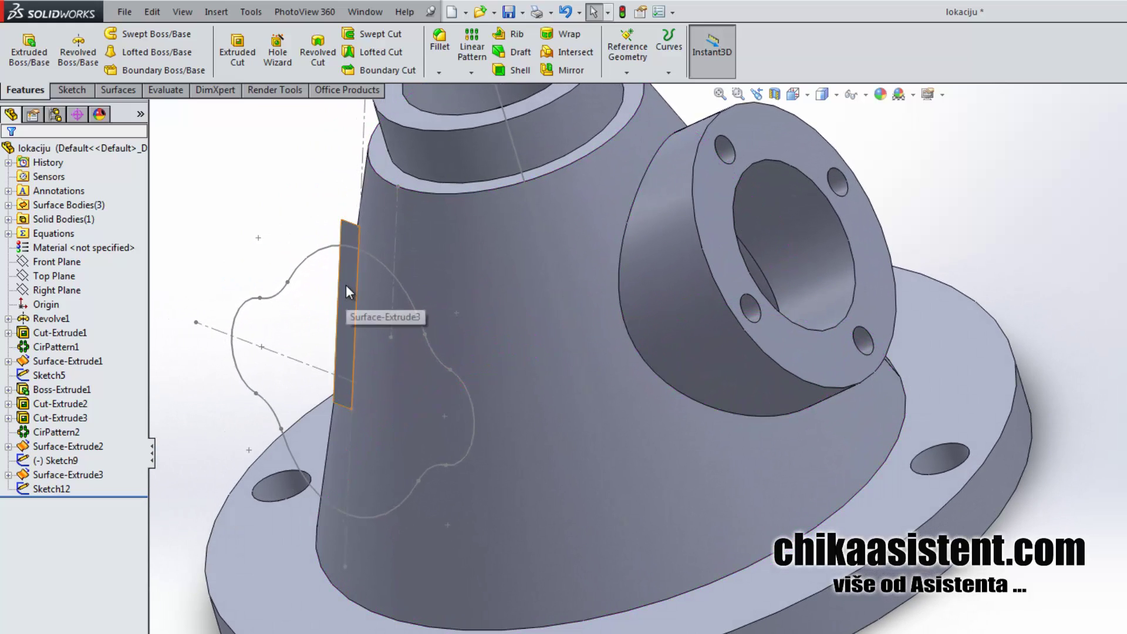
Extrude Sketch12 as Boss-Extrude3 with Direction 1 set to Up To Next.
left_click(346, 285)
key("Escape")
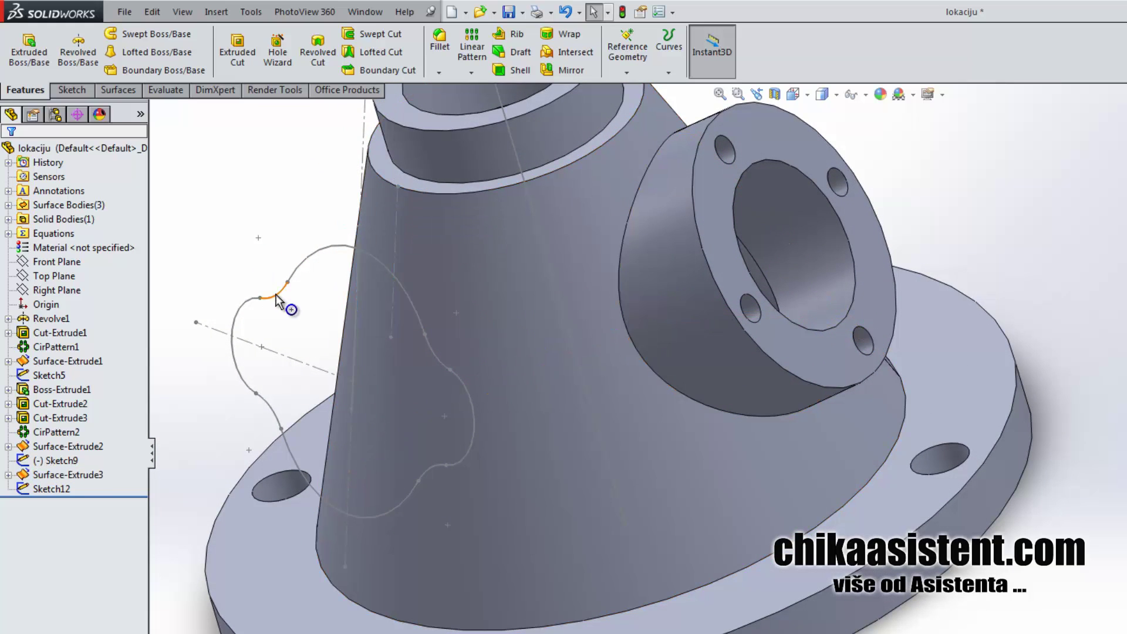
left_click(67, 446)
left_click(51, 488)
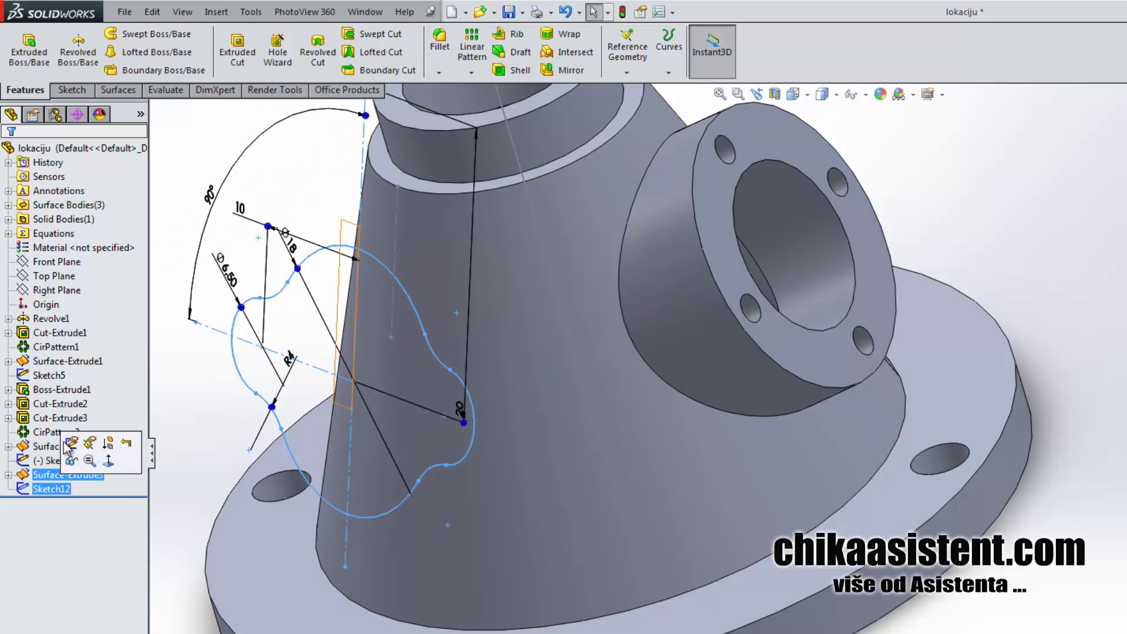
left_click(28, 48)
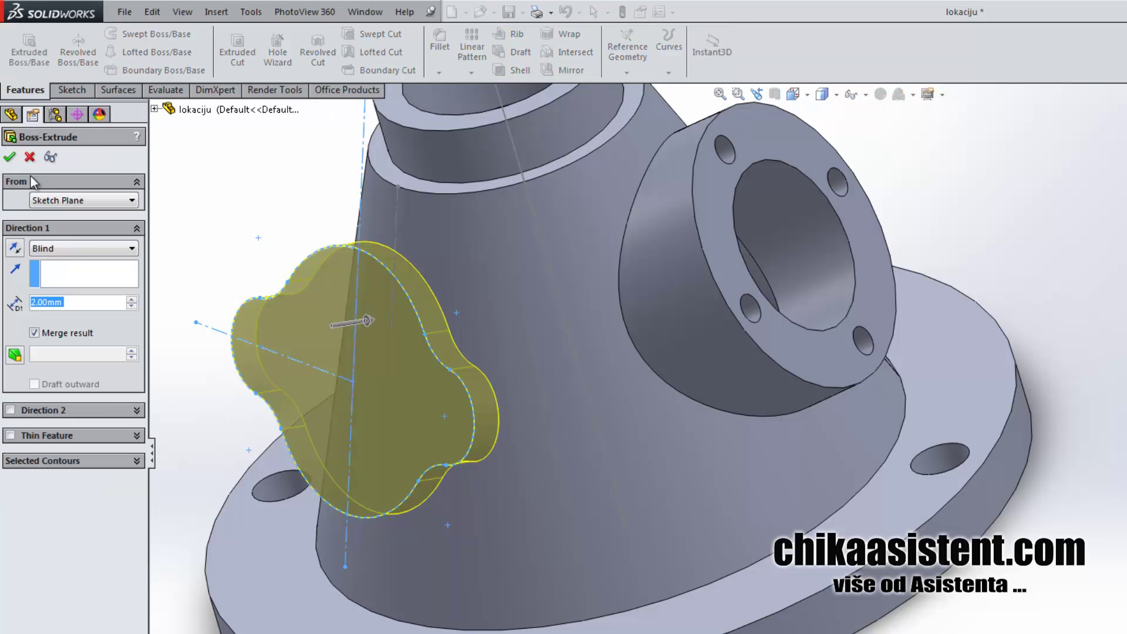
left_click(70, 250)
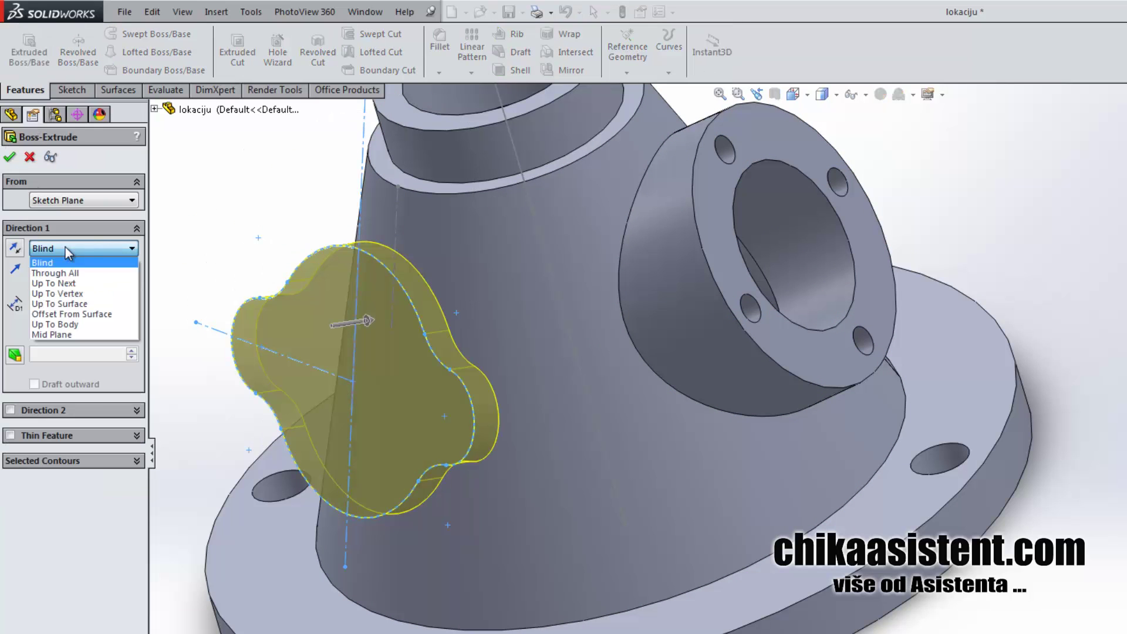
left_click(70, 282)
key("Return")
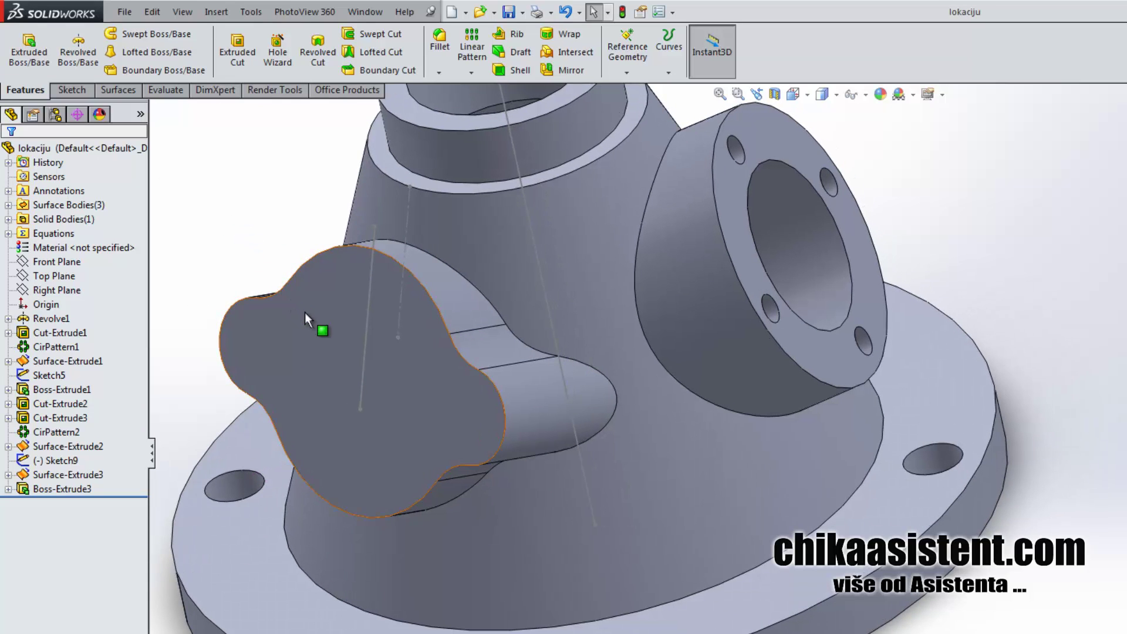
Start a new sketch on the lug's front face.
mouse_move(305, 314)
middle_mouse_down()
mouse_move(344, 335)
mouse_move(319, 331)
middle_mouse_up()
left_click(312, 316)
left_click(375, 270)
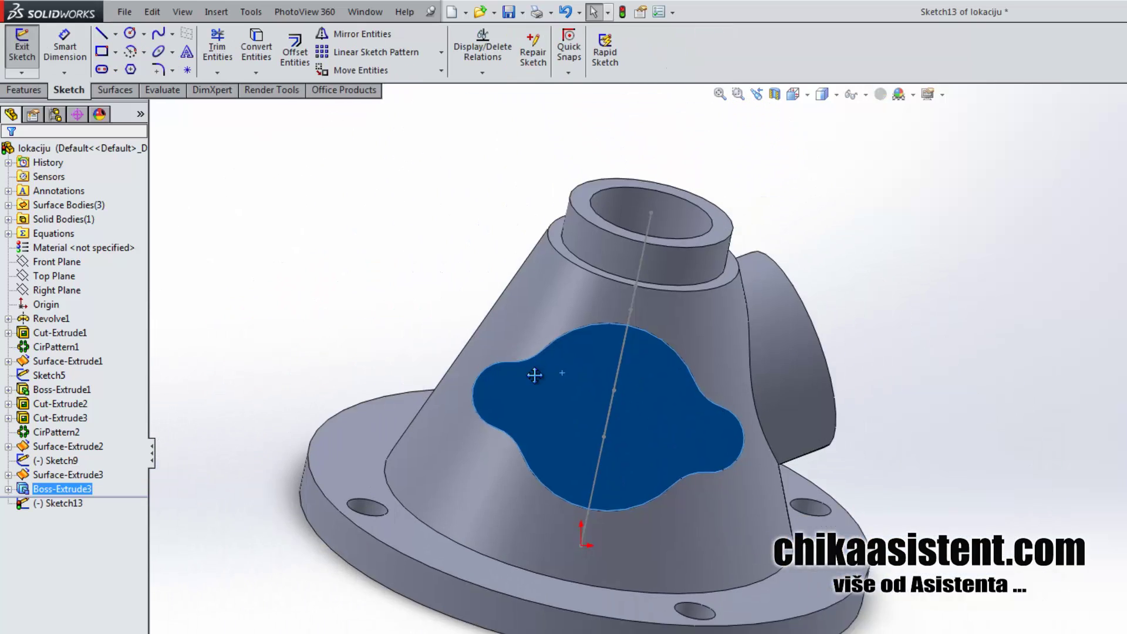
middle_click_drag(535, 375, 388, 304, "ctrl")
Draw a Ø14 circle concentric with the lug's centre arc.
scroll(387, 304, "down", 2)
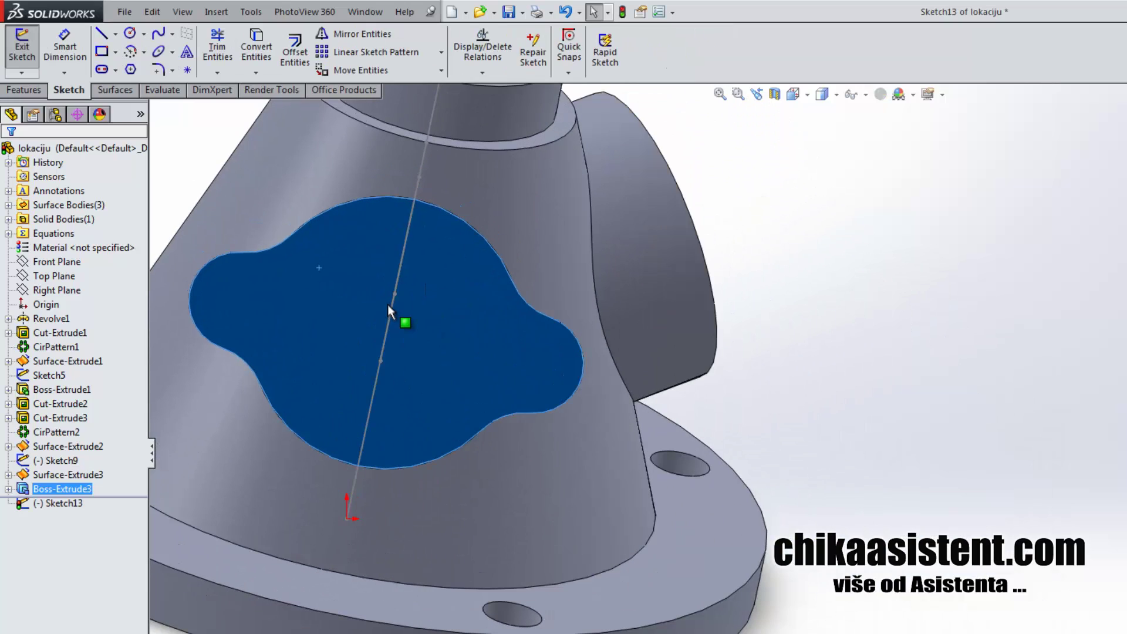
key("s")
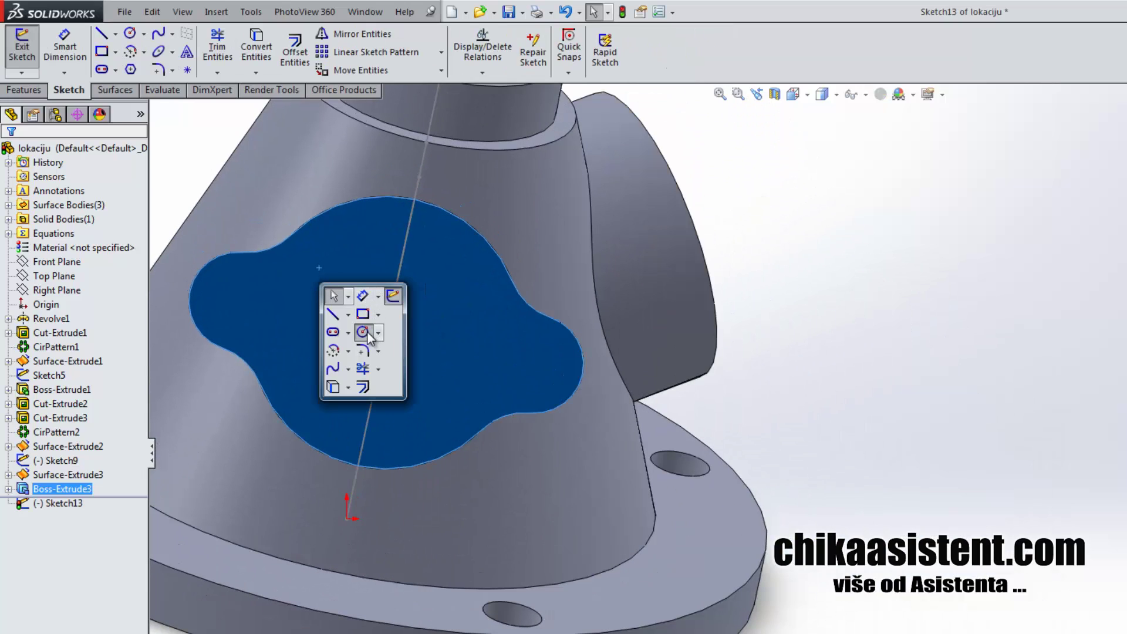
left_click(364, 332)
left_click(331, 286)
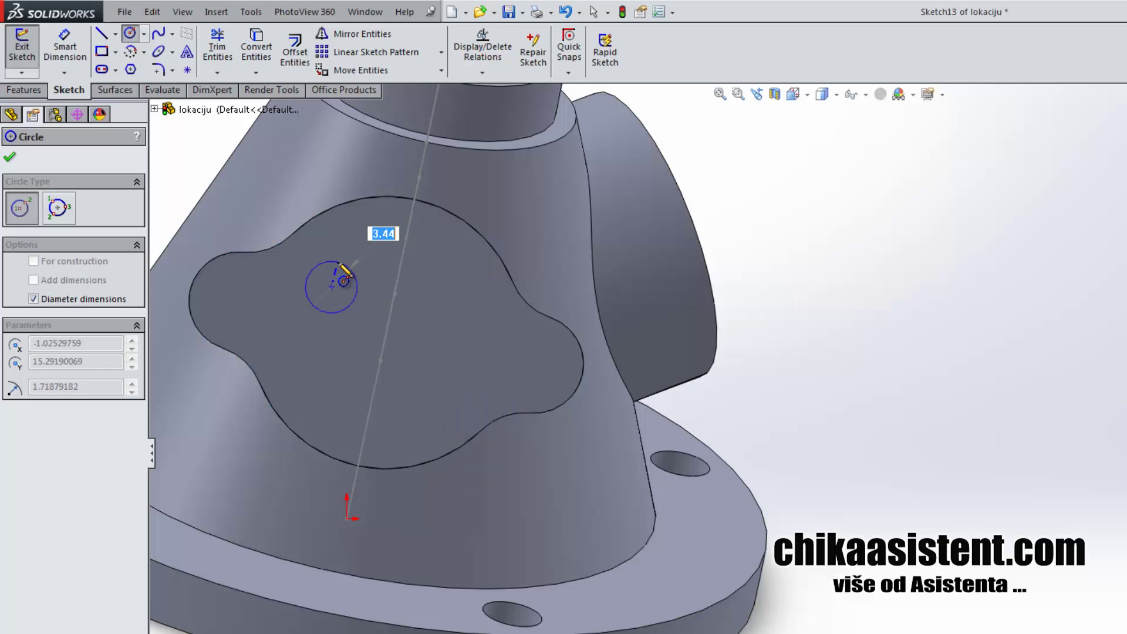
key("Return")
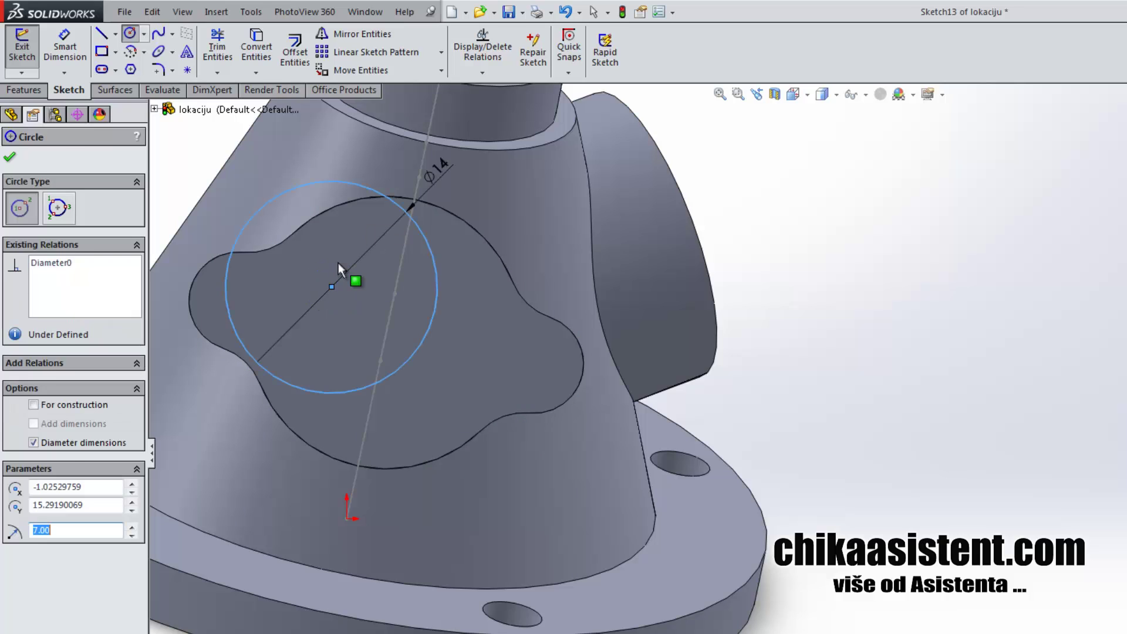
key("Escape")
left_click(347, 181)
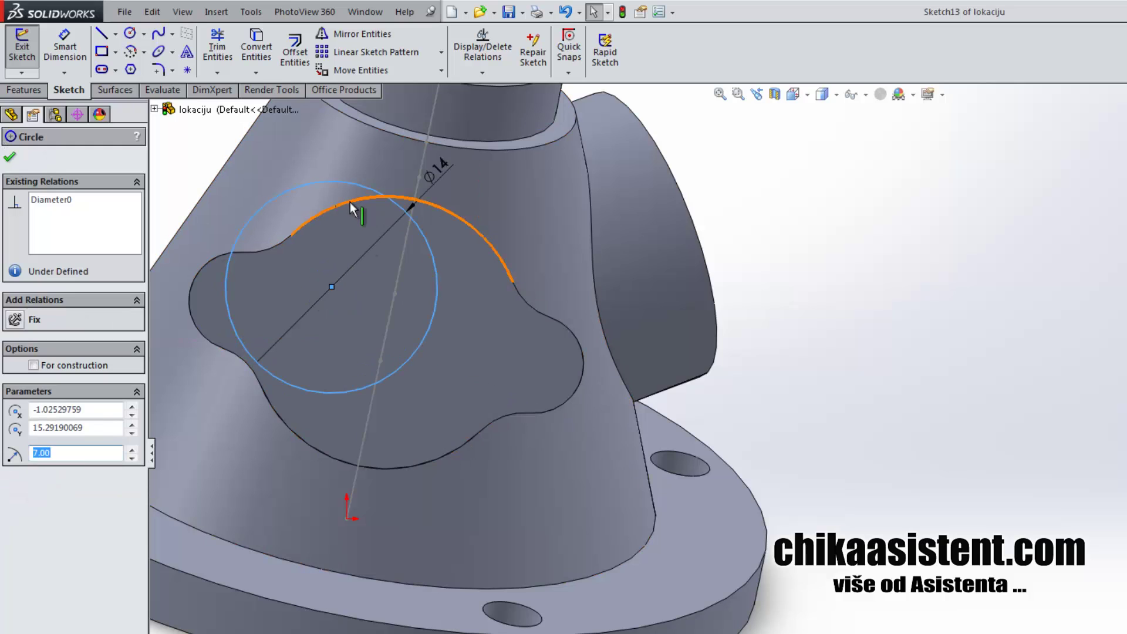
left_click(350, 202, "ctrl")
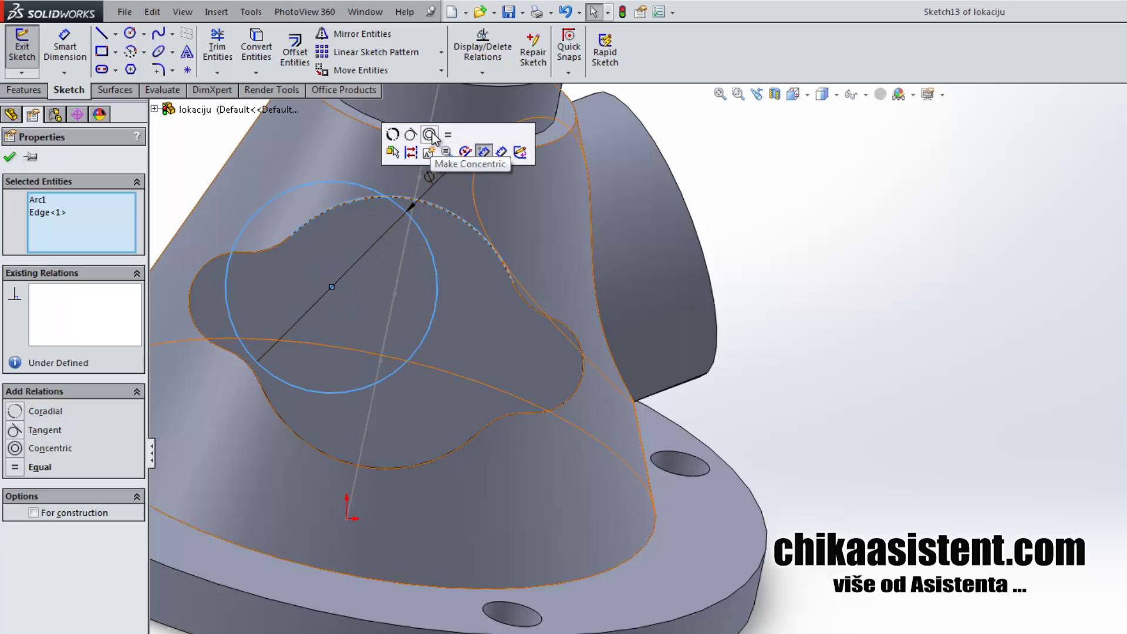
left_click(431, 135)
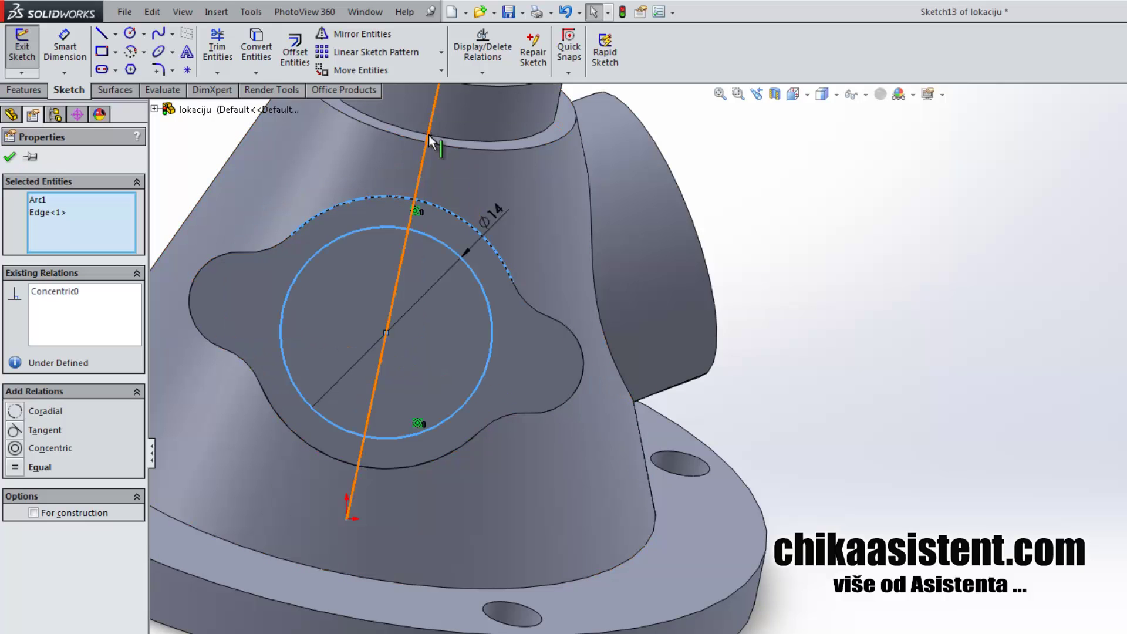
left_click(202, 149)
Draw a Ø2.5 circle concentric with the left lobe's arc.
key("s")
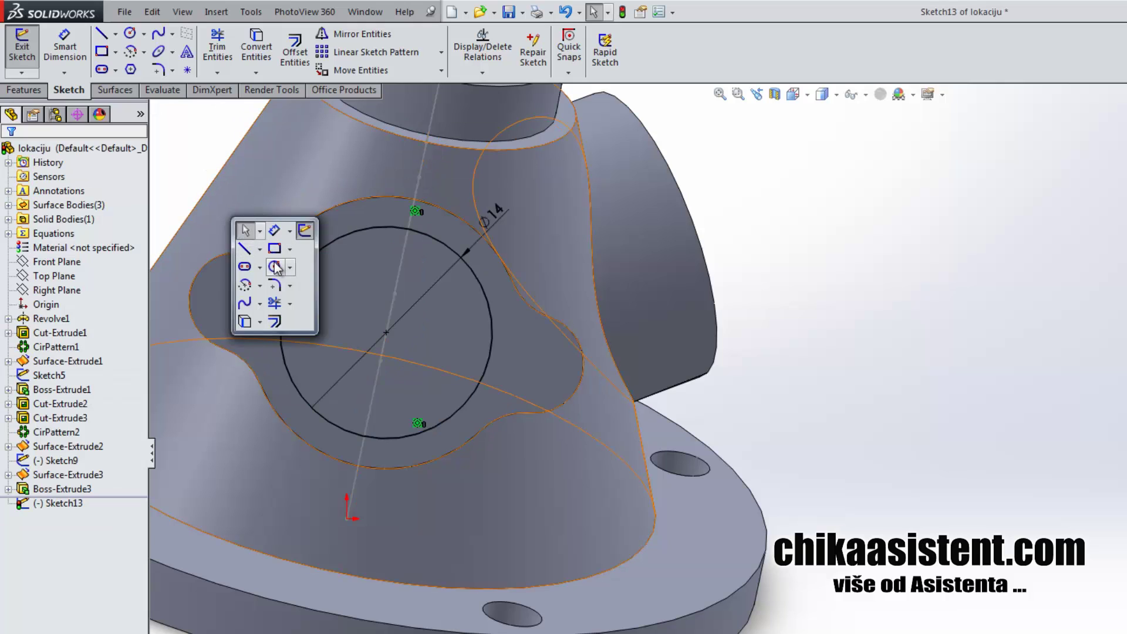
left_click(276, 267)
left_click(226, 292)
type("2,5")
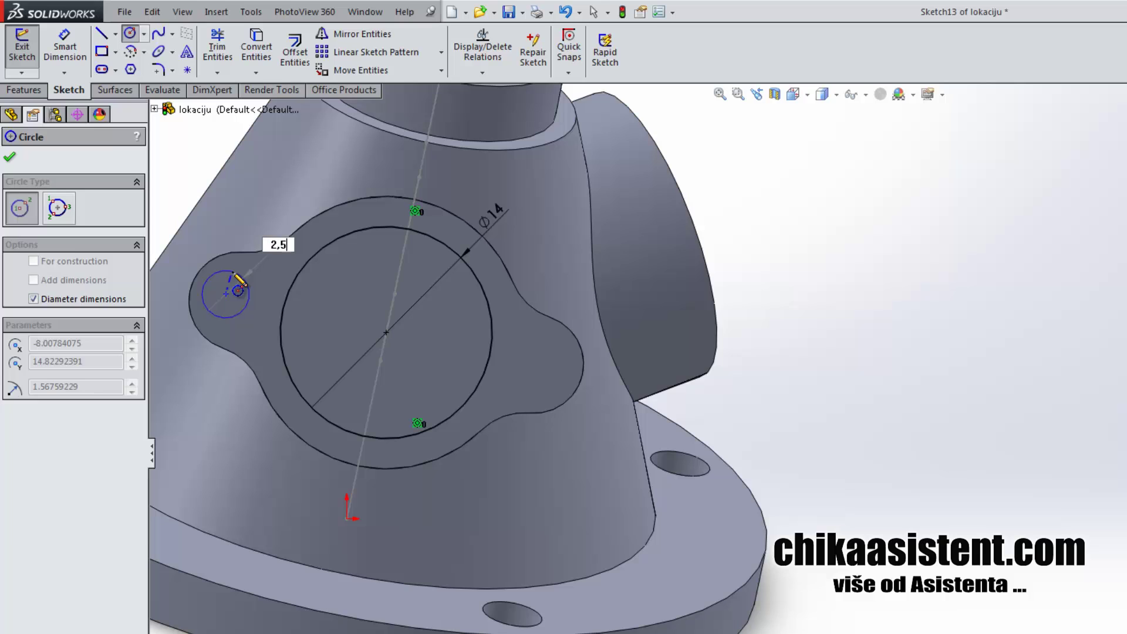
key("Return")
key("Escape")
left_click(224, 274)
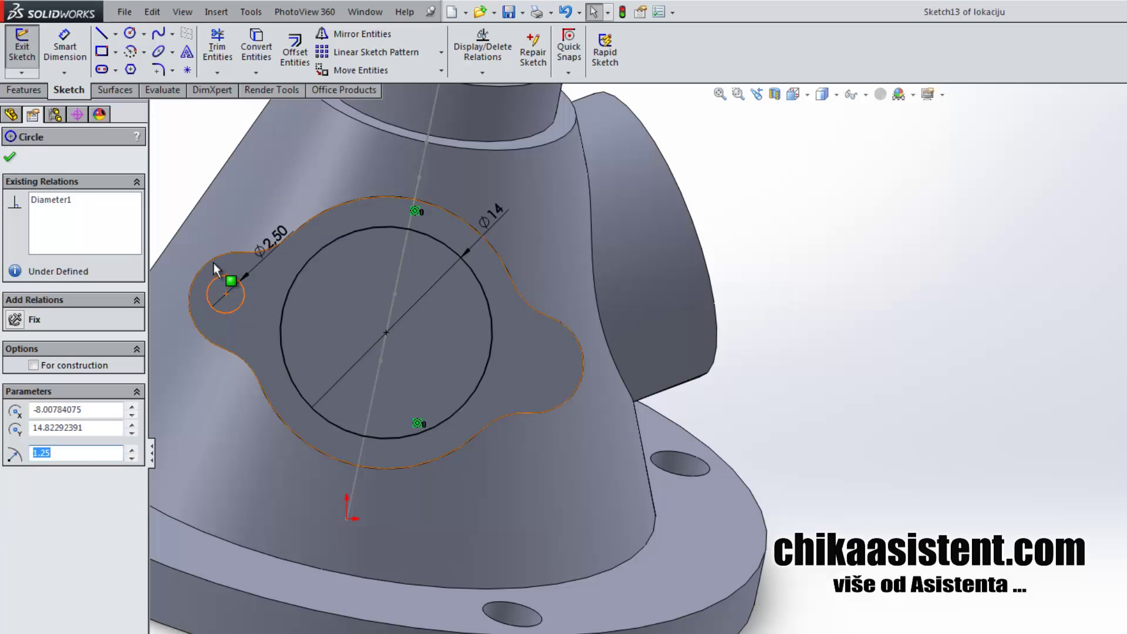
left_click(214, 263, "ctrl")
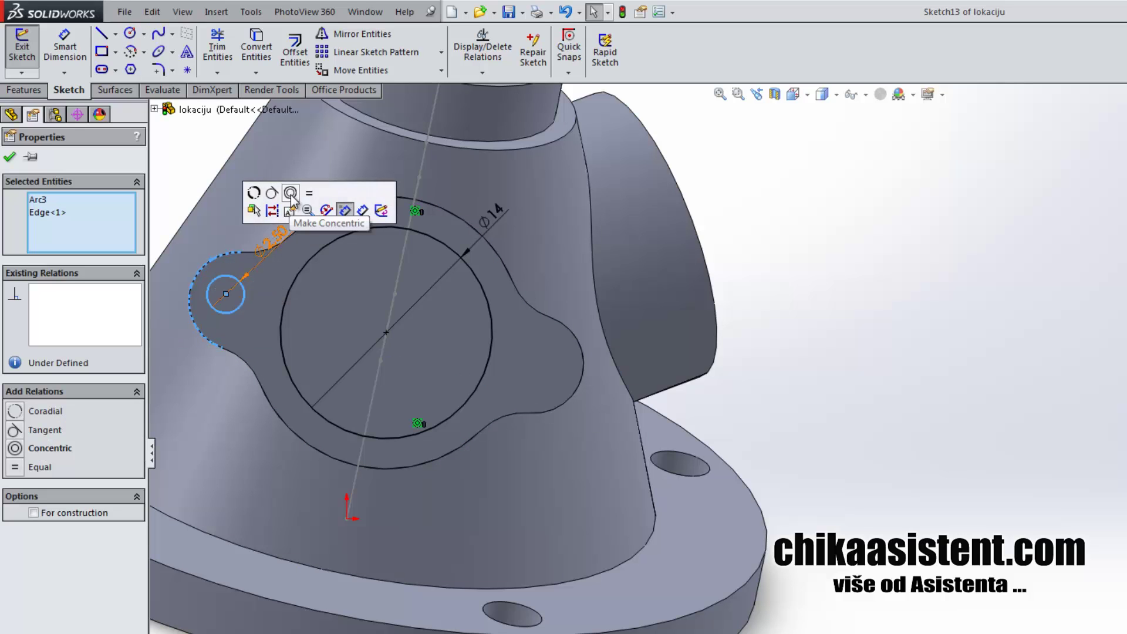
left_click(291, 196)
Draw a Ø2.50 circle concentric with the right lobe's arc.
key("s")
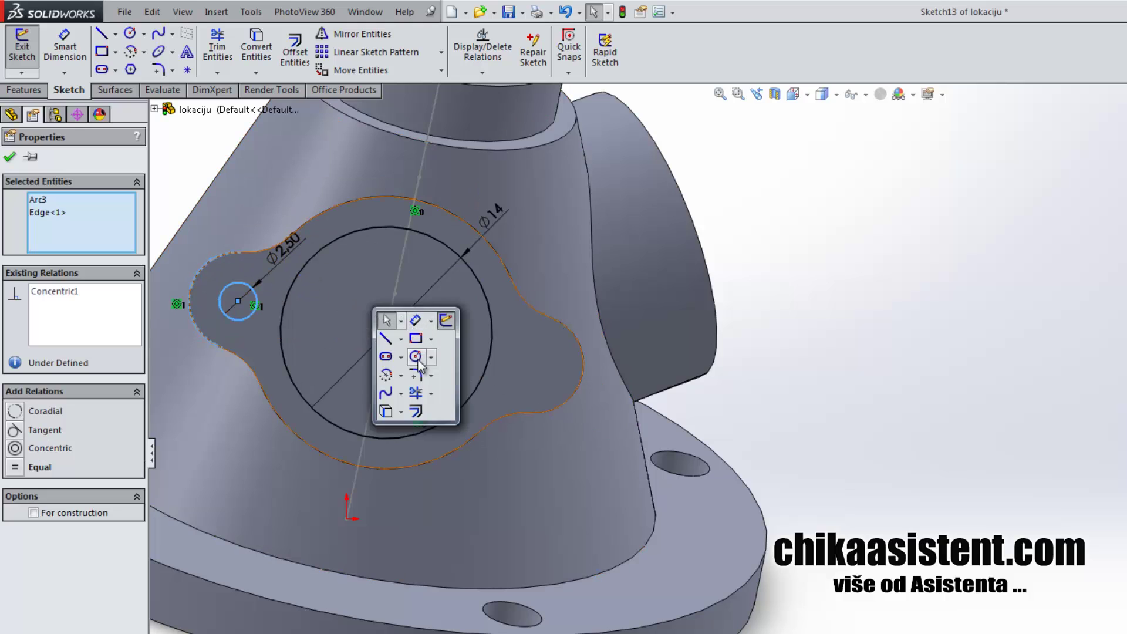
left_click(420, 364)
middle_click_drag(550, 381, 386, 352, "ctrl")
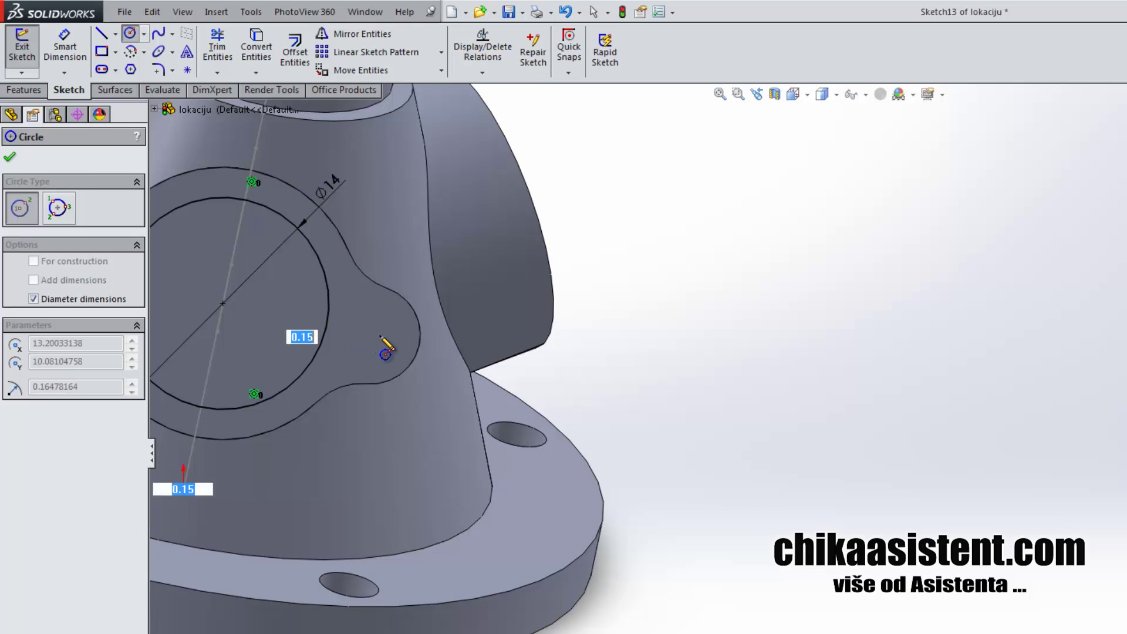
left_click(382, 339)
type("2.5")
key("Return")
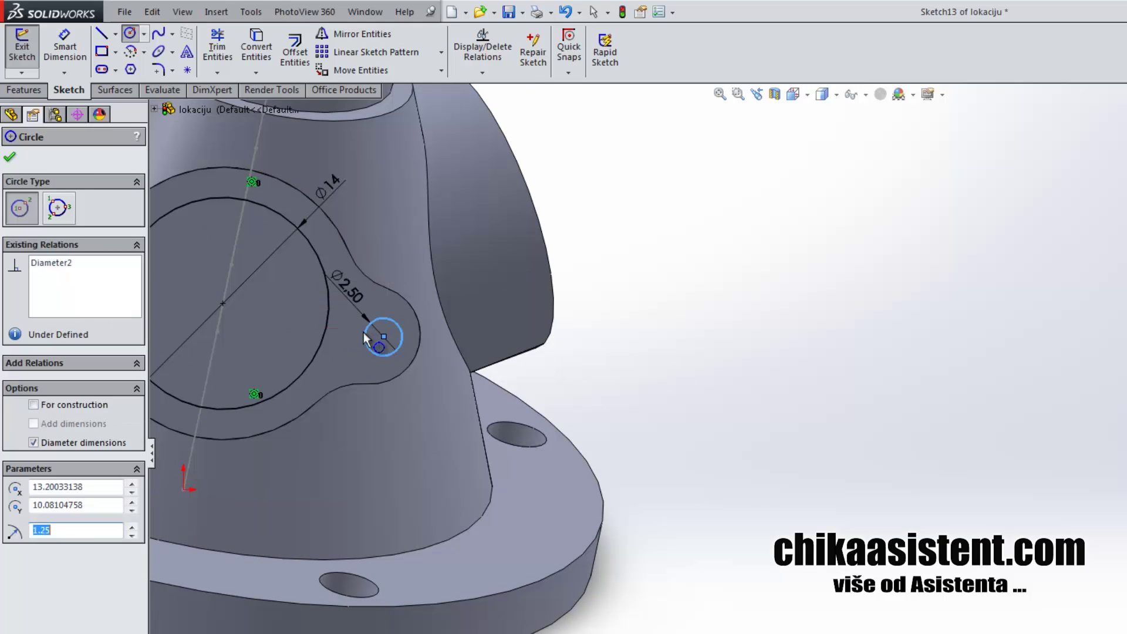
key("Escape")
left_click(400, 330)
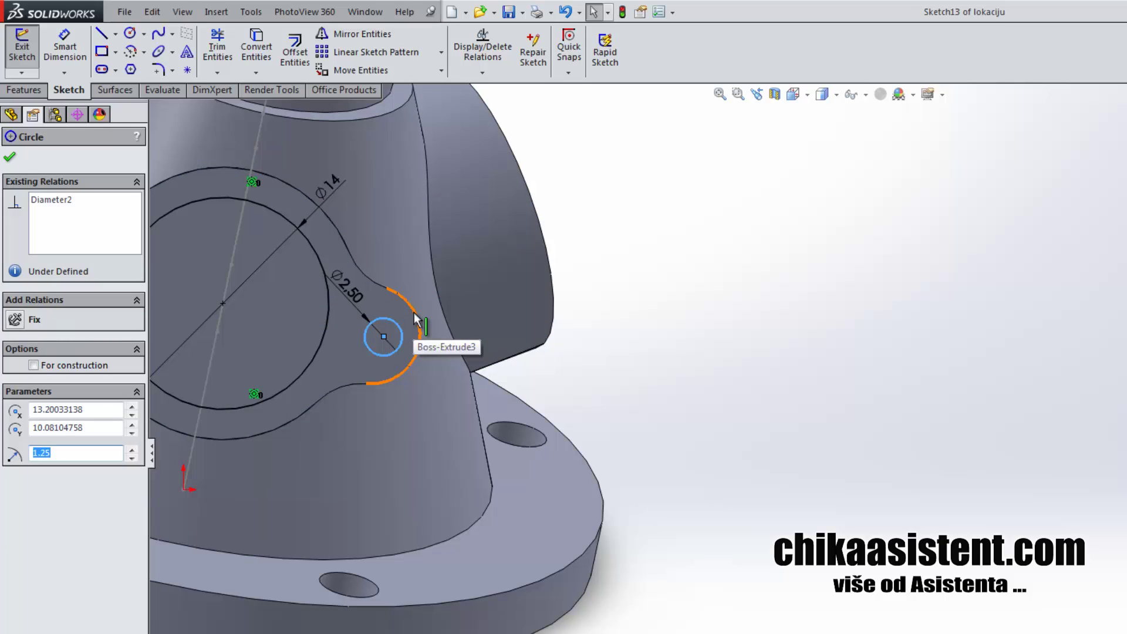
left_click(414, 320)
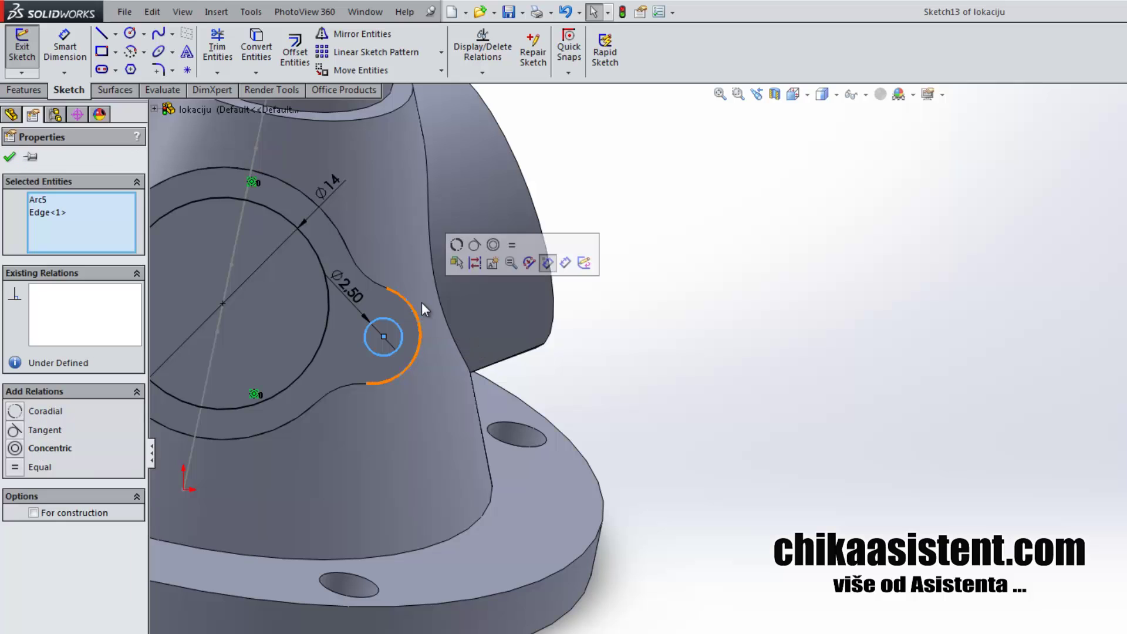
left_click(493, 246)
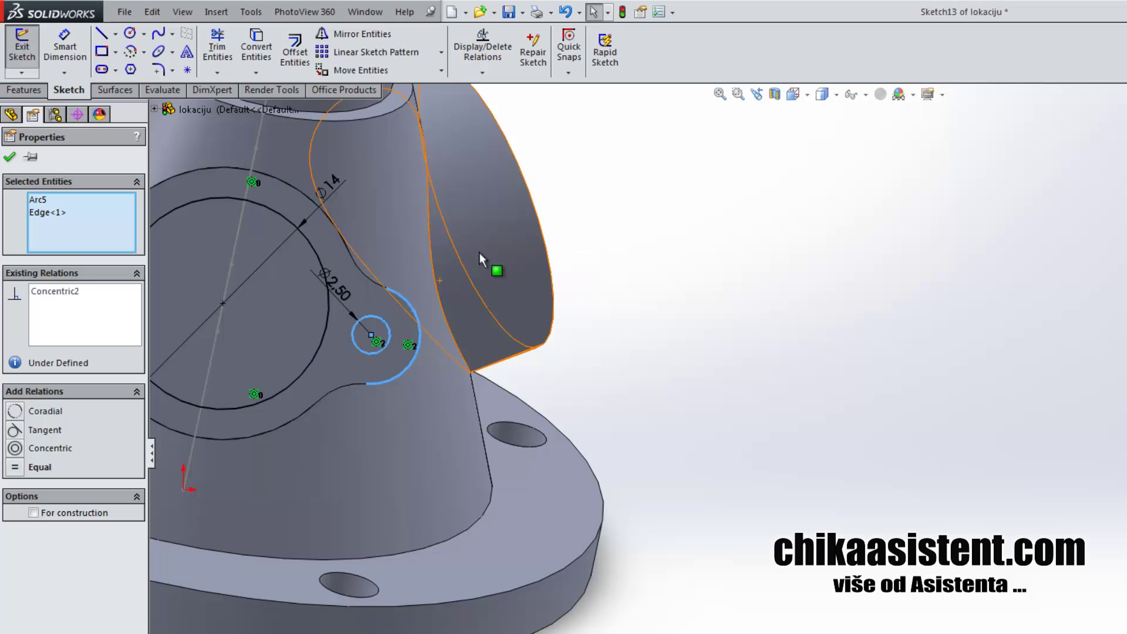
Zoom out to view the whole part and exit Sketch13.
left_click(570, 223)
scroll(571, 223, "down", 2)
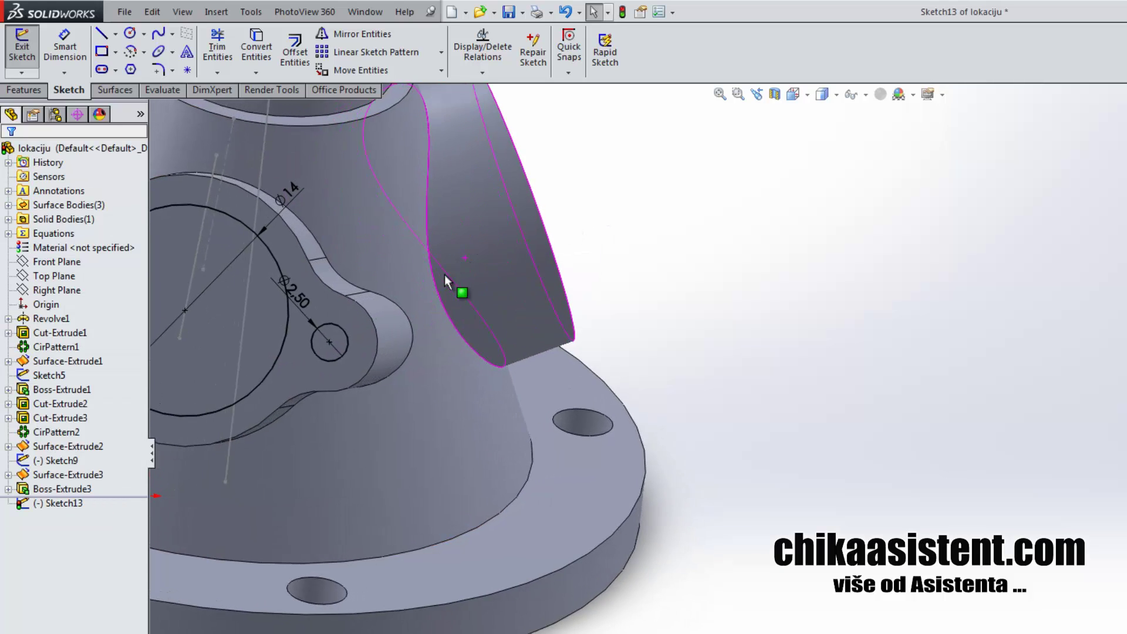
scroll(445, 274, "down", 5)
mouse_move(445, 274)
middle_mouse_down()
mouse_move(342, 276)
mouse_move(329, 270)
mouse_move(337, 252)
mouse_move(150, 409)
middle_mouse_up()
key("ctrl+b")
left_click(381, 287)
Cut Sketch13's Ø14 bore and two Ø2.50 holes Up To Next as Cut-Extrude5.
left_click(47, 492)
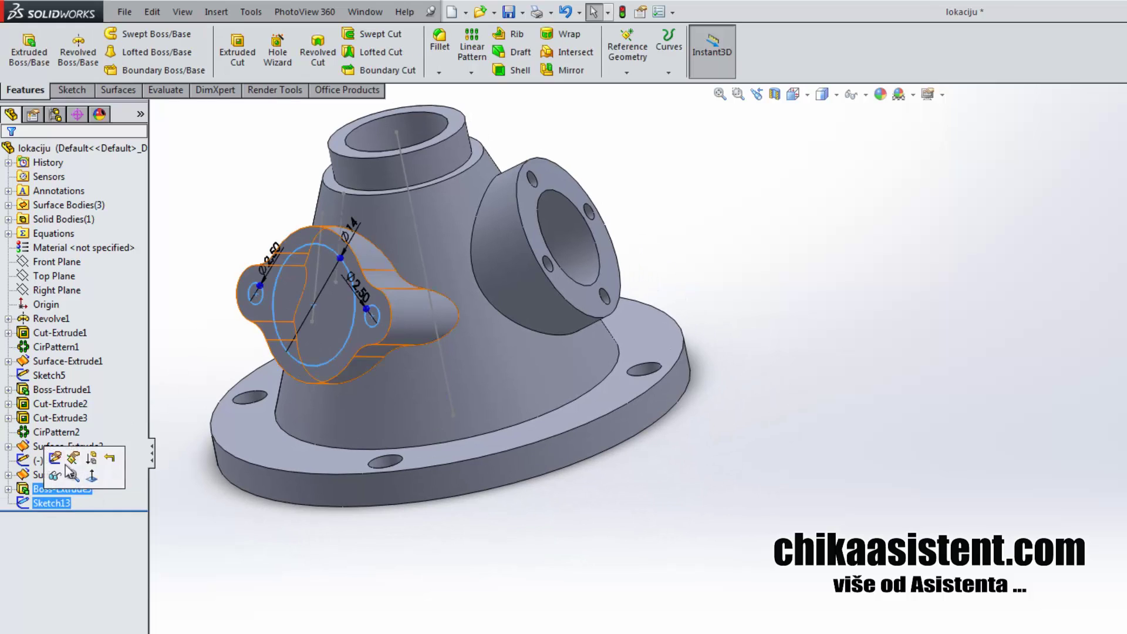
left_click(237, 52)
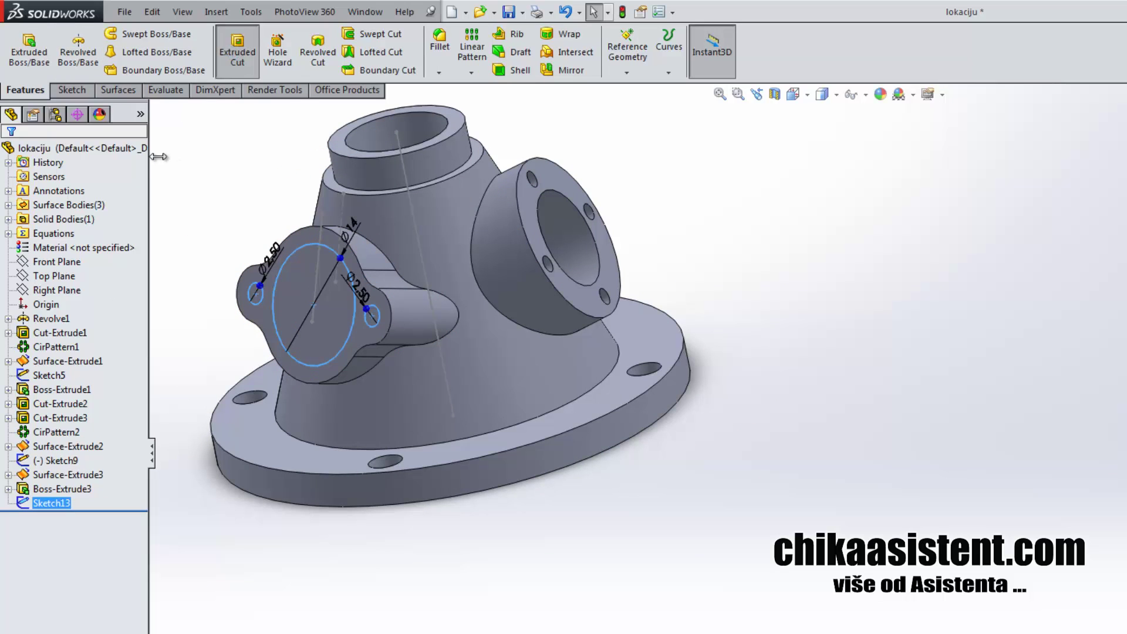
left_click(69, 252)
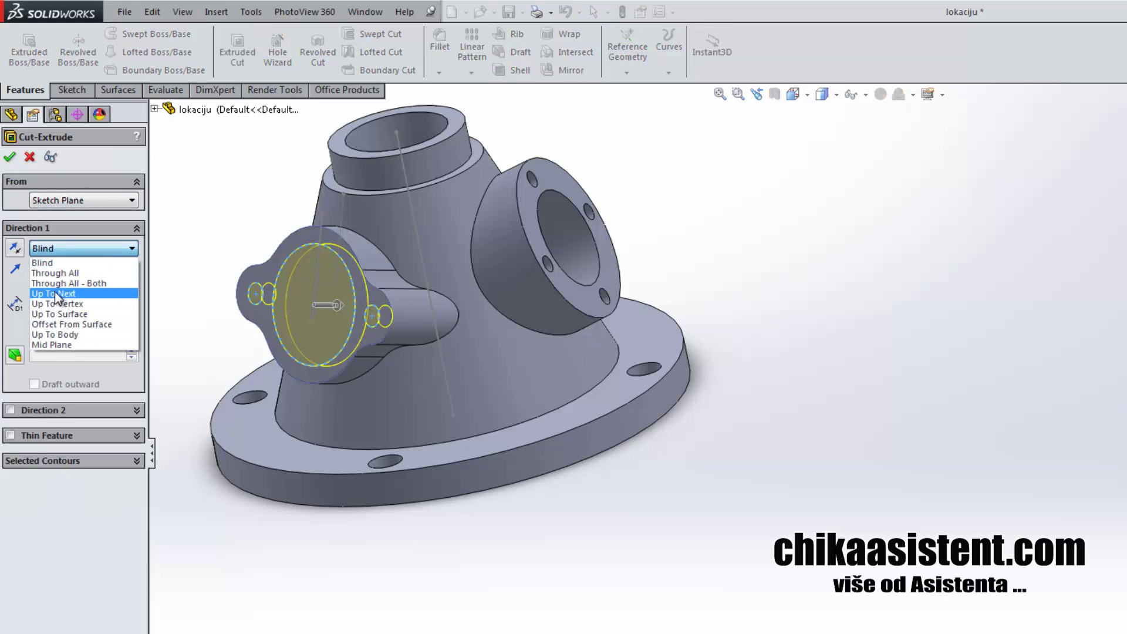
left_click(57, 294)
left_click(10, 157)
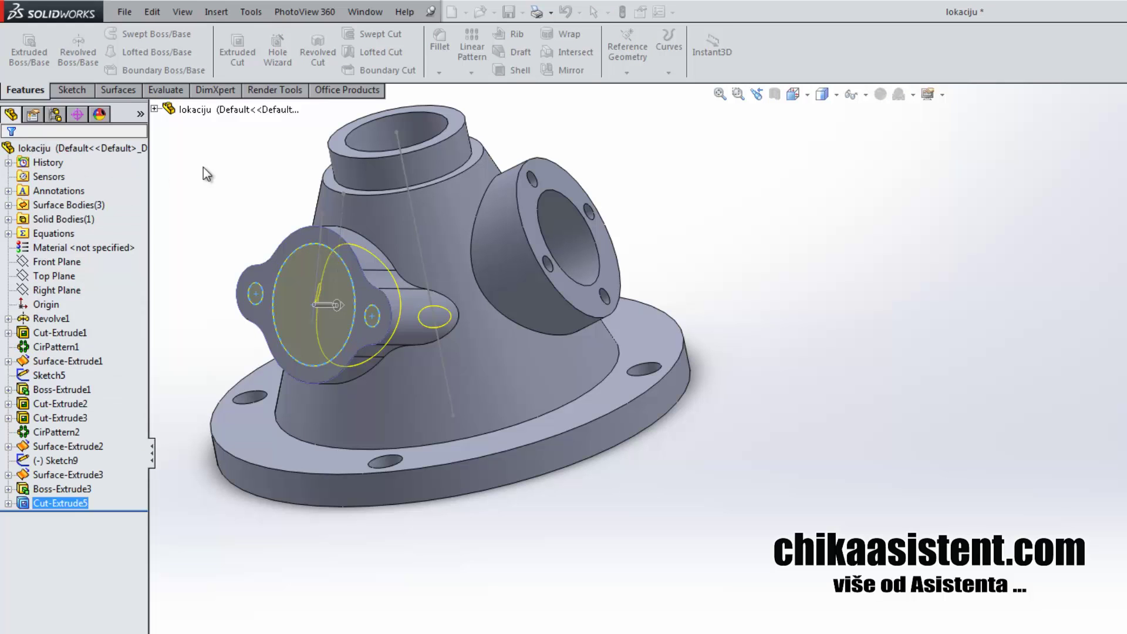
middle_click_drag(221, 197, 323, 280)
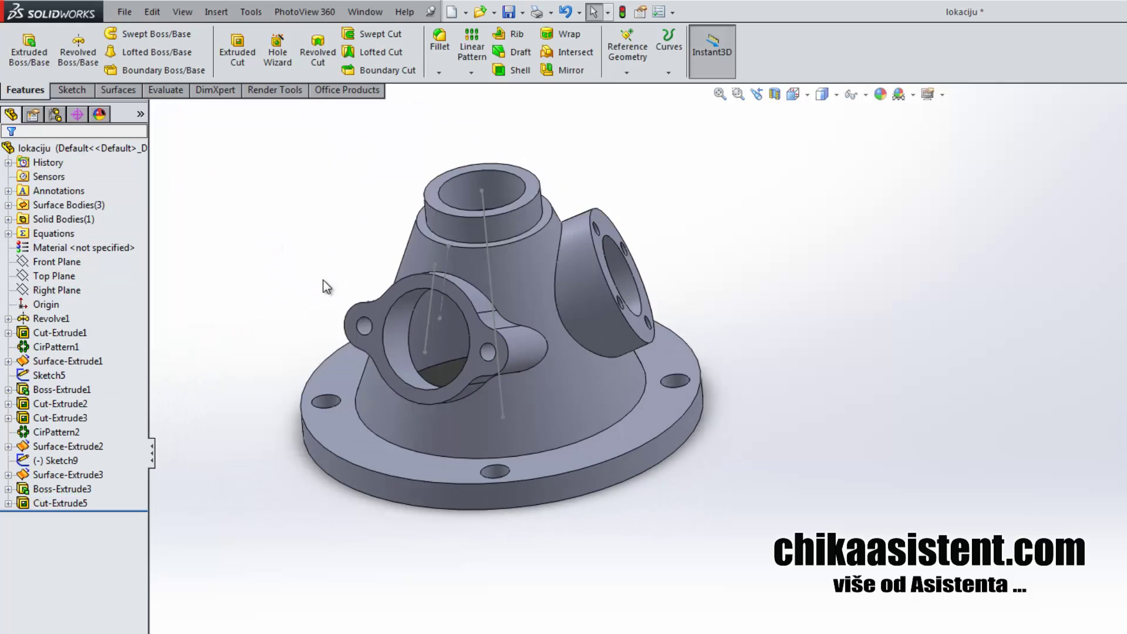
Hide the central axis line sketch.
left_click(424, 315)
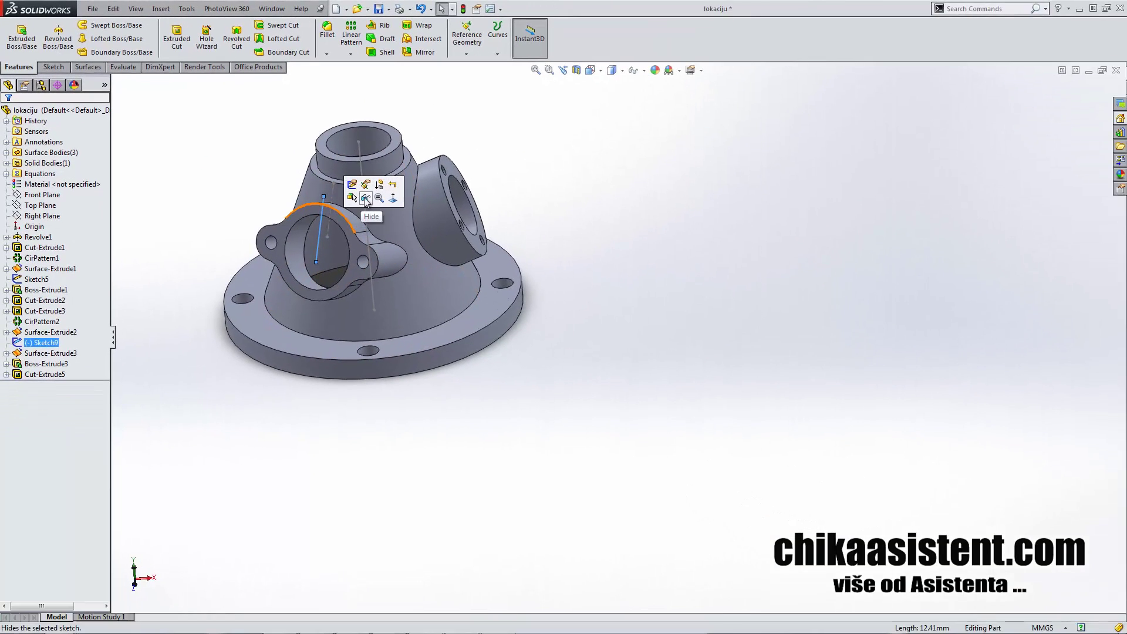
left_click(359, 152)
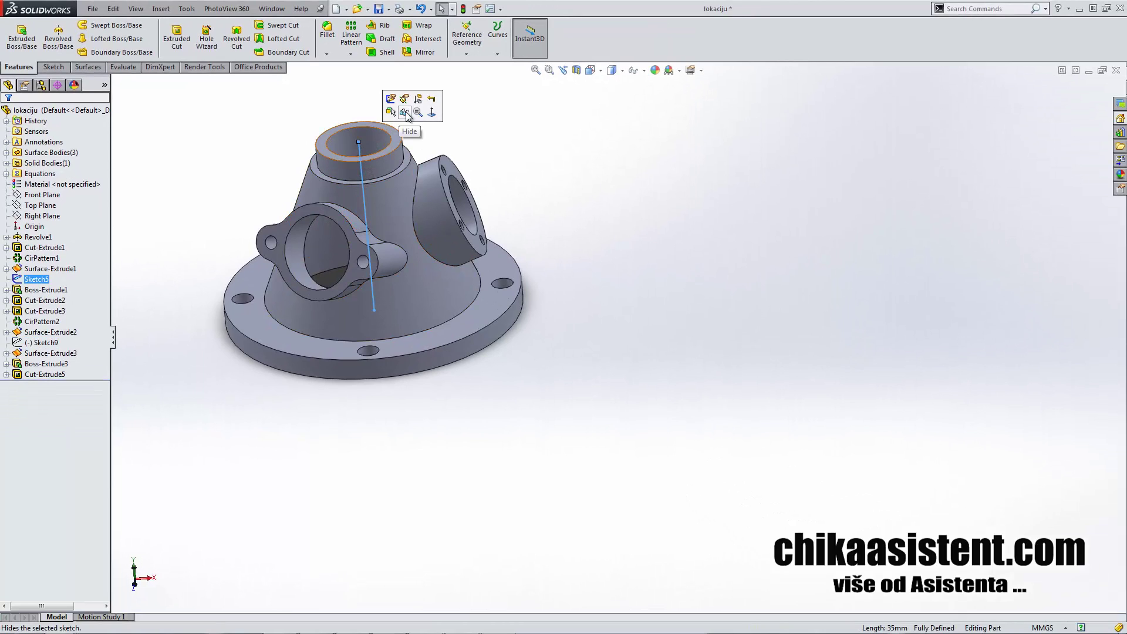
left_click(406, 111)
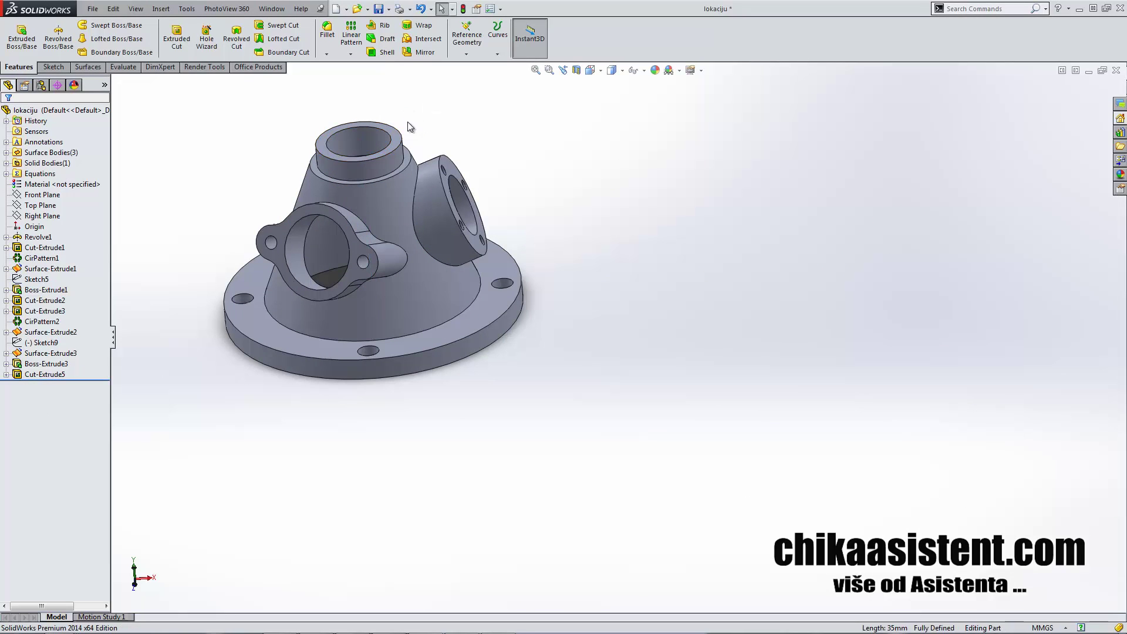
mouse_move(407, 122)
middle_mouse_down()
mouse_move(339, 143)
mouse_move(339, 229)
mouse_move(364, 216)
middle_mouse_up()
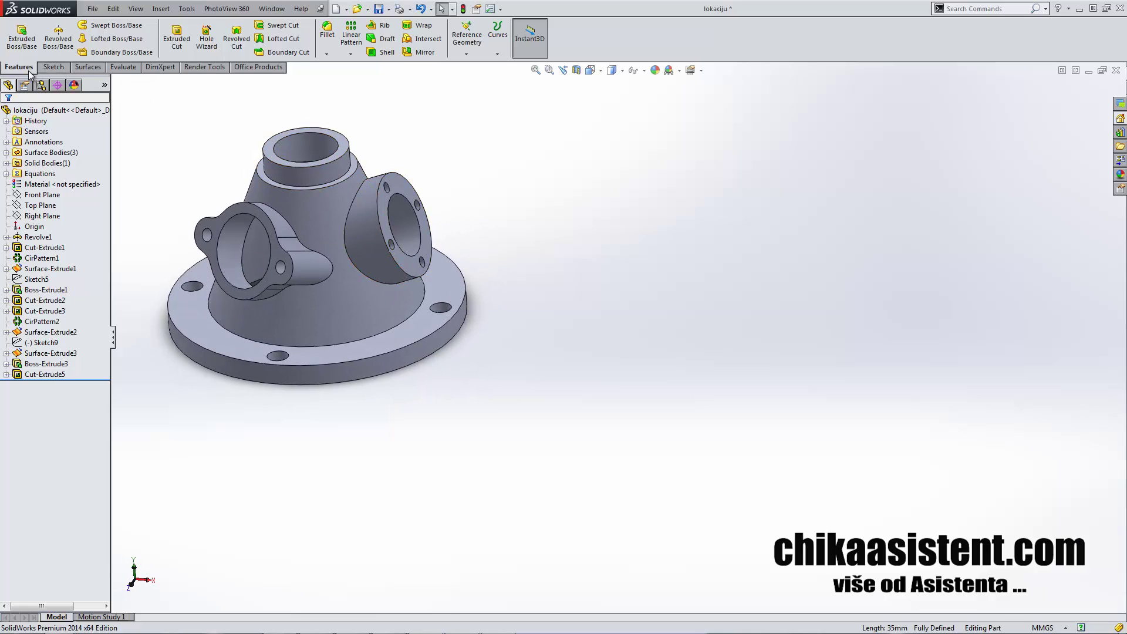
Browse the reference geometry and surface tools, then set the Isometric view.
left_click(464, 58)
middle_click_drag(397, 150, 378, 153)
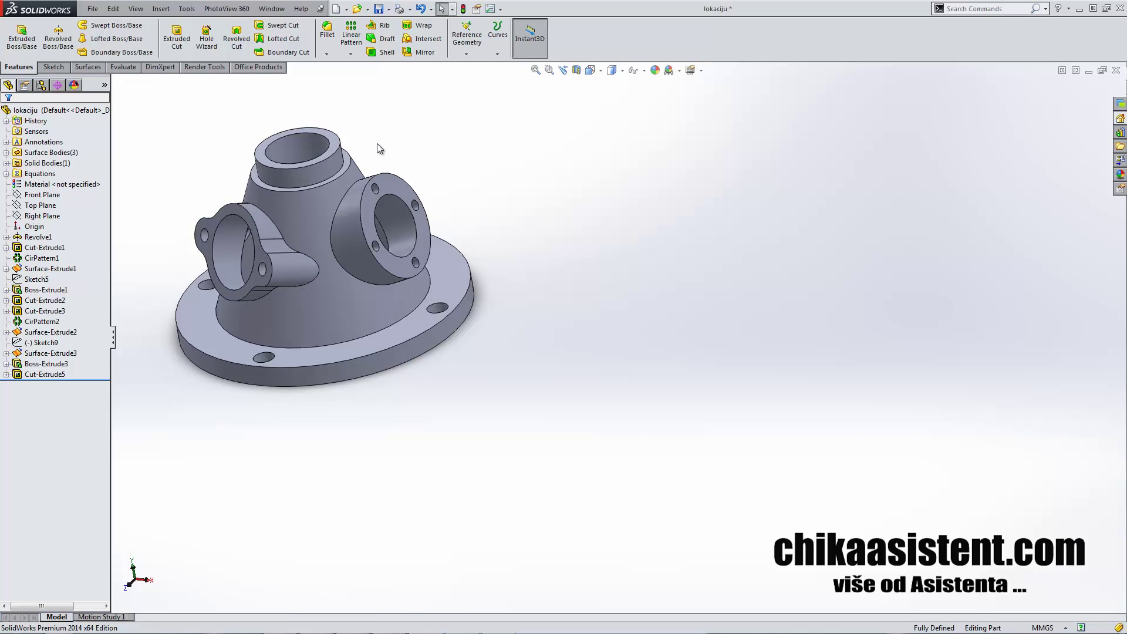
left_click(89, 68)
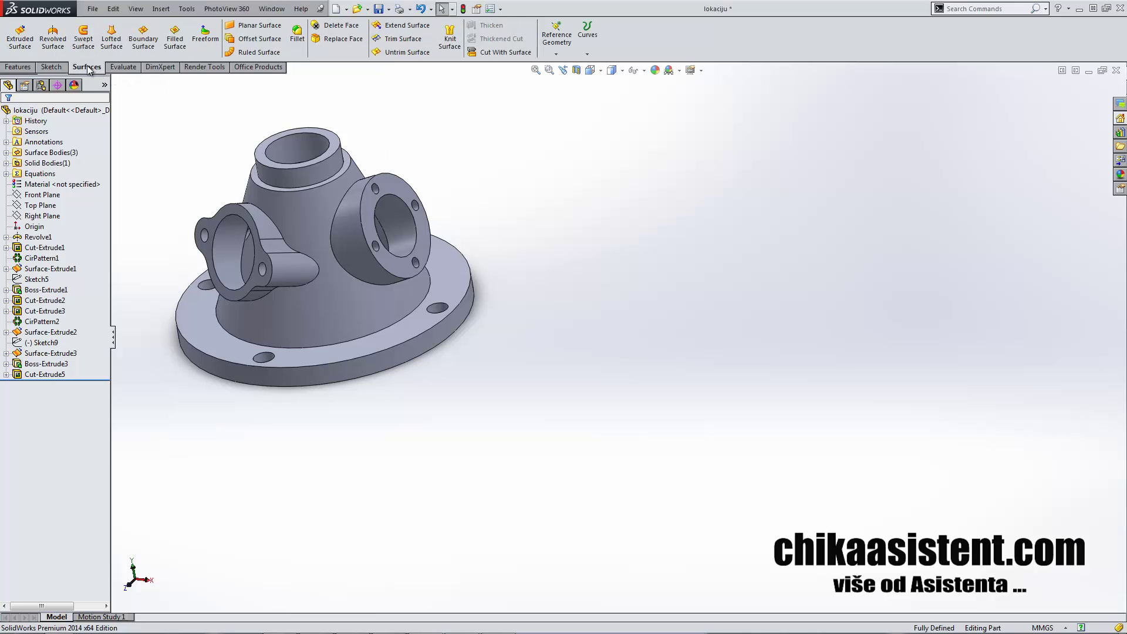
left_click(19, 67)
middle_click_drag(450, 120, 543, 170, "ctrl")
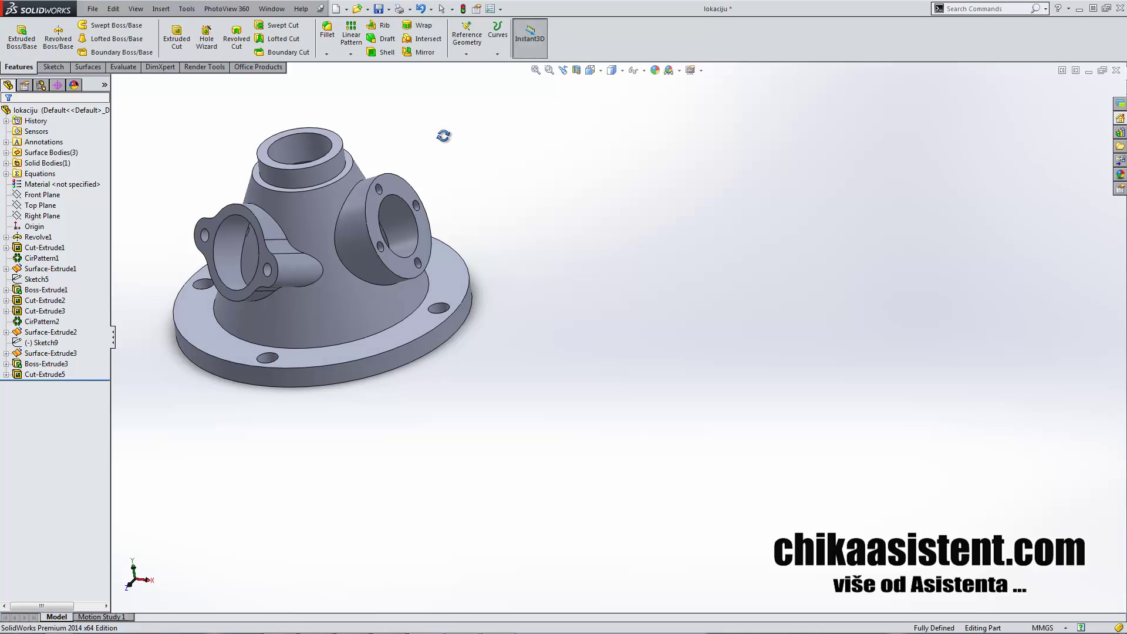
key("space")
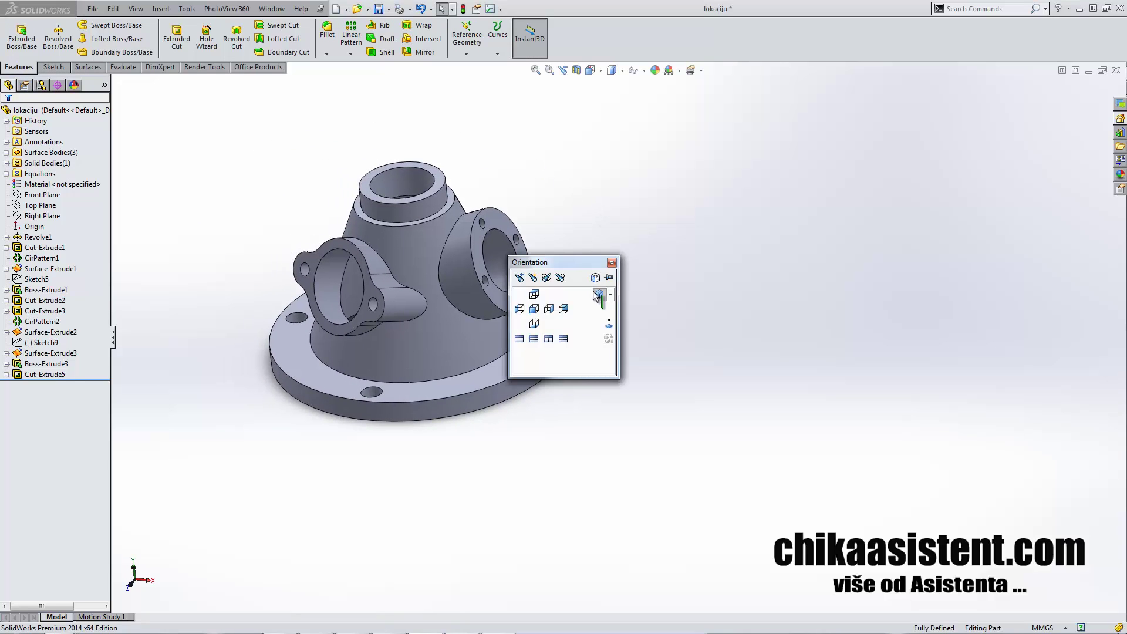
left_click(594, 292)
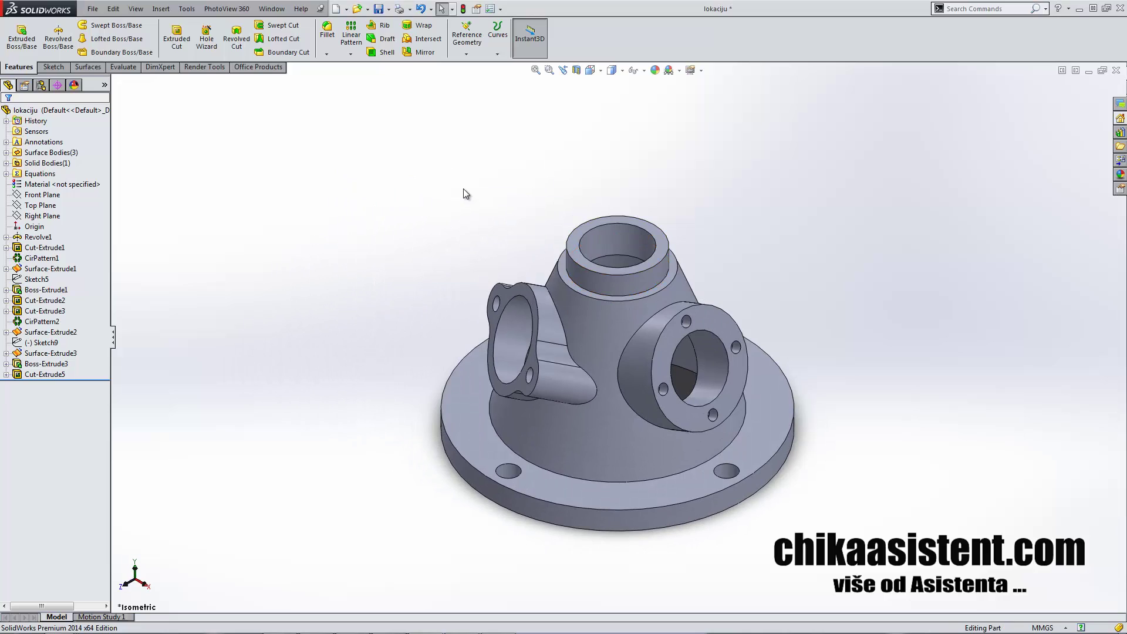